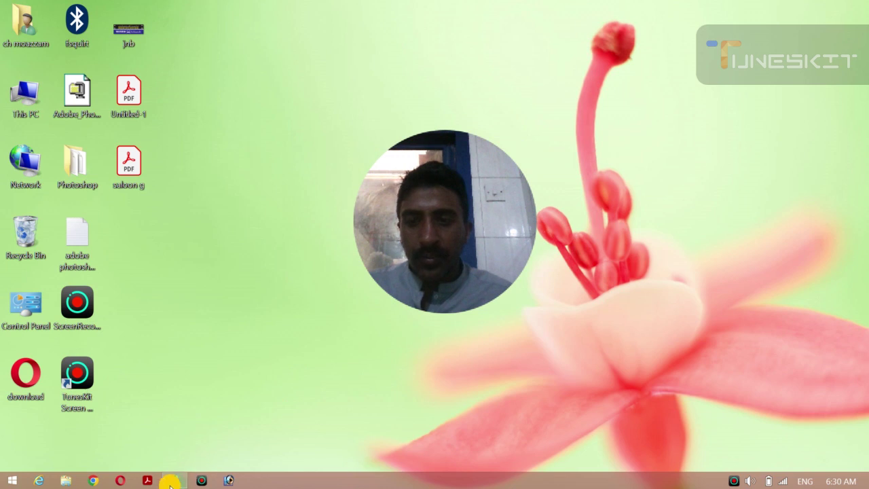
Switch to CorelDRAW with the blank Untitled-1 document
{"action": "left_click", "coordinate": [175, 481]}
{"action": "left_click_drag", "start_coordinate": [454, 211], "coordinate": [419, 246]}
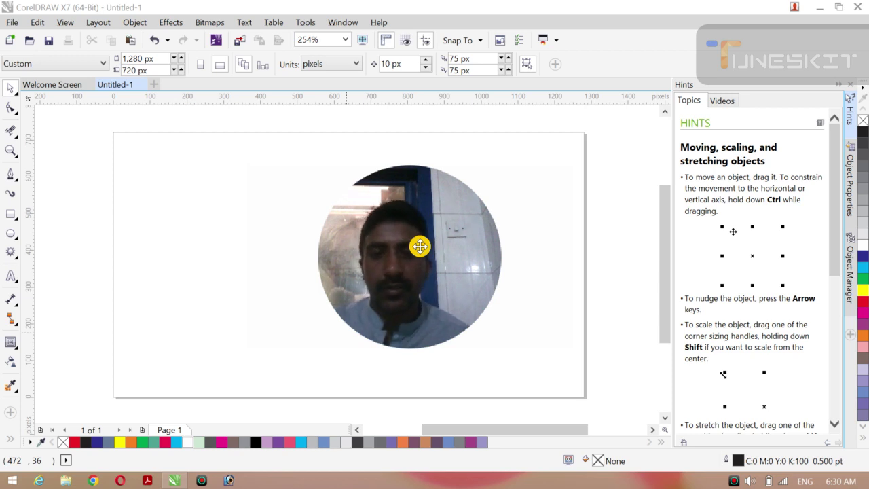
{"action": "left_click_drag", "start_coordinate": [411, 234], "coordinate": [361, 234]}
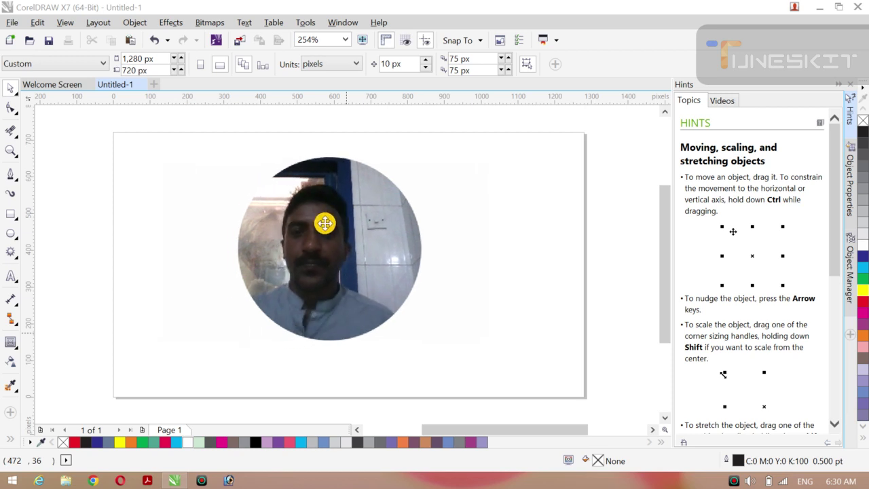
{"action": "left_click", "coordinate": [13, 91]}
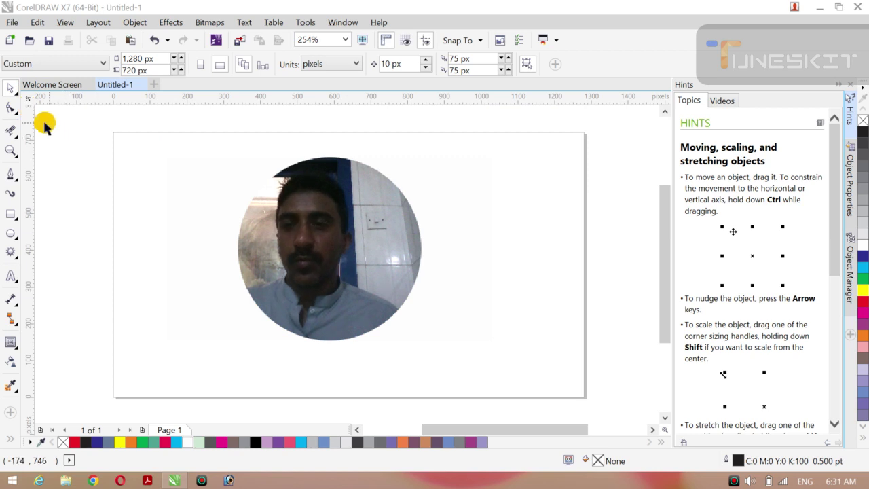
{"action": "left_click", "coordinate": [17, 97]}
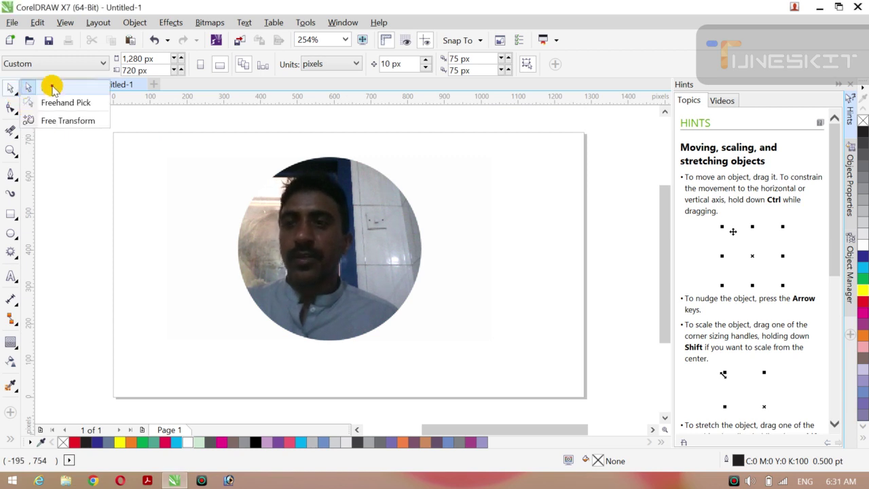
{"action": "left_click", "coordinate": [53, 88]}
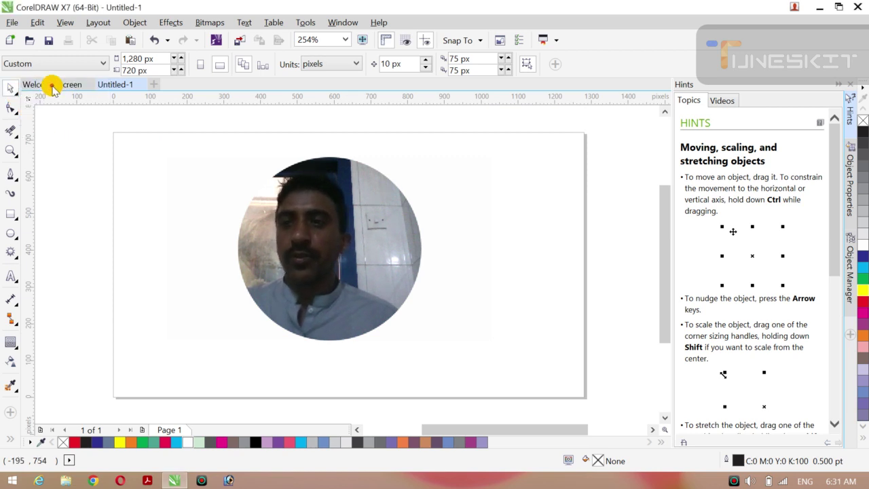
{"action": "left_click", "coordinate": [16, 97]}
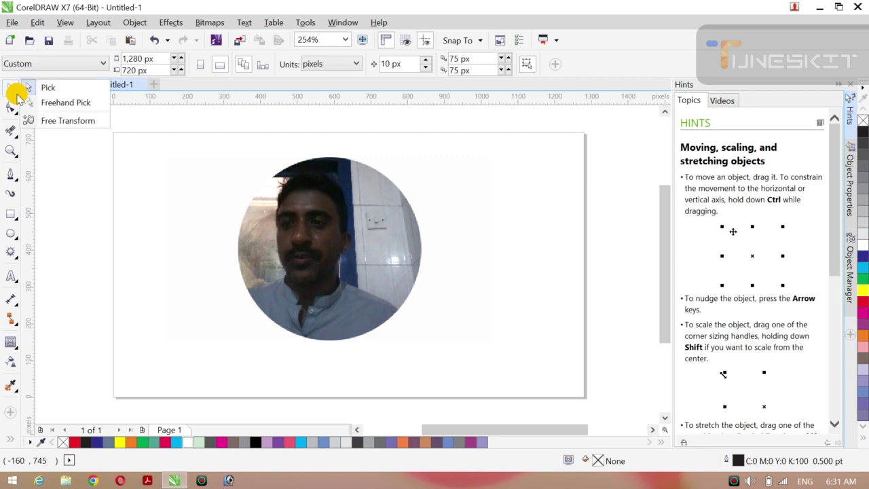
{"action": "left_click", "coordinate": [105, 145]}
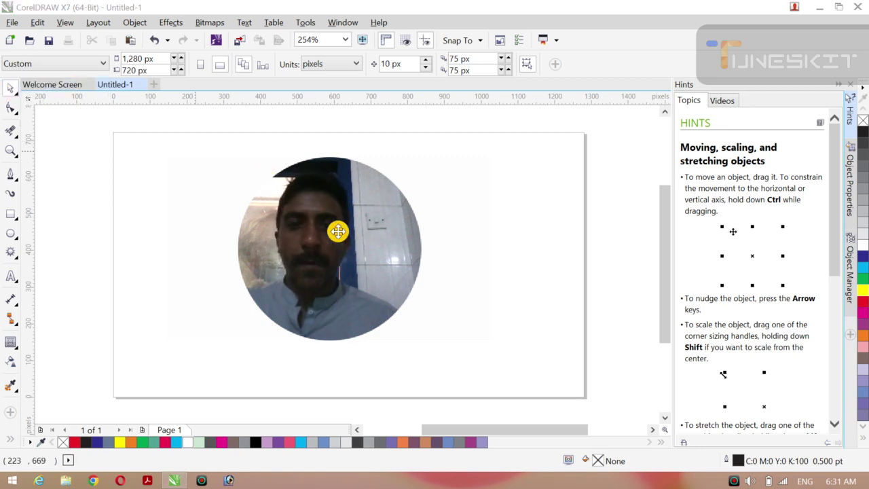
{"action": "left_click_drag", "start_coordinate": [339, 229], "coordinate": [729, 255]}
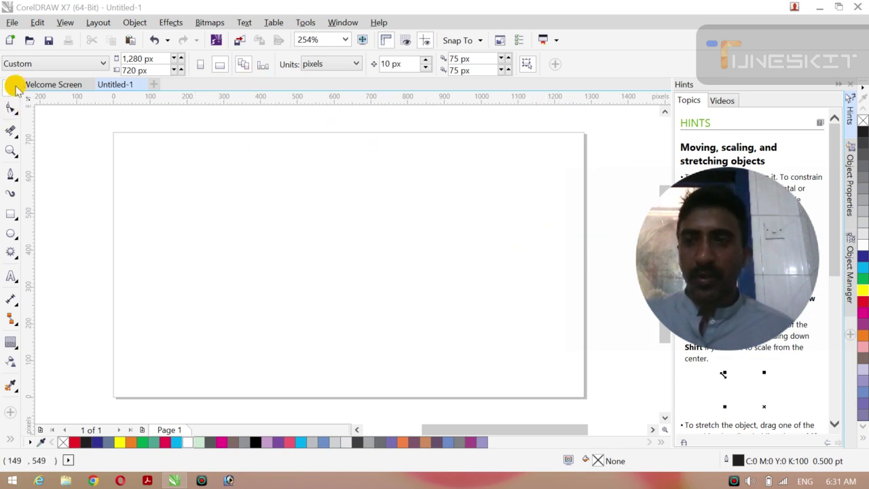
{"action": "left_click", "coordinate": [16, 97]}
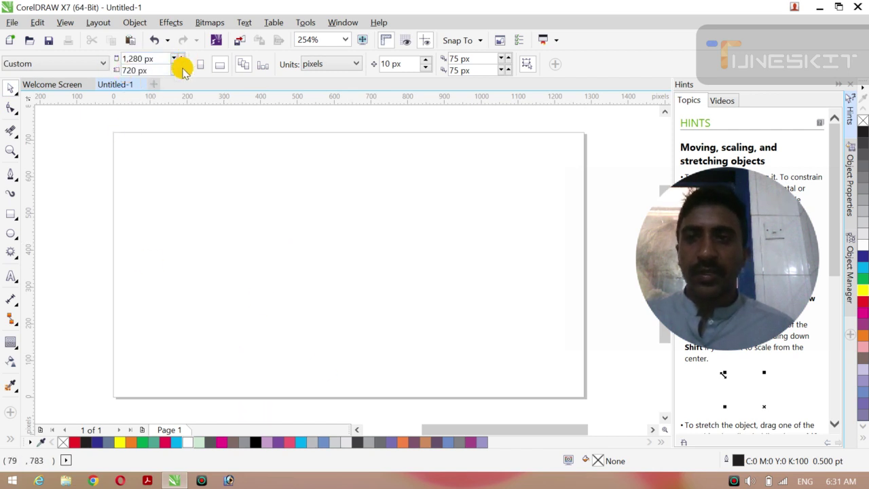
{"action": "left_click", "coordinate": [354, 63]}
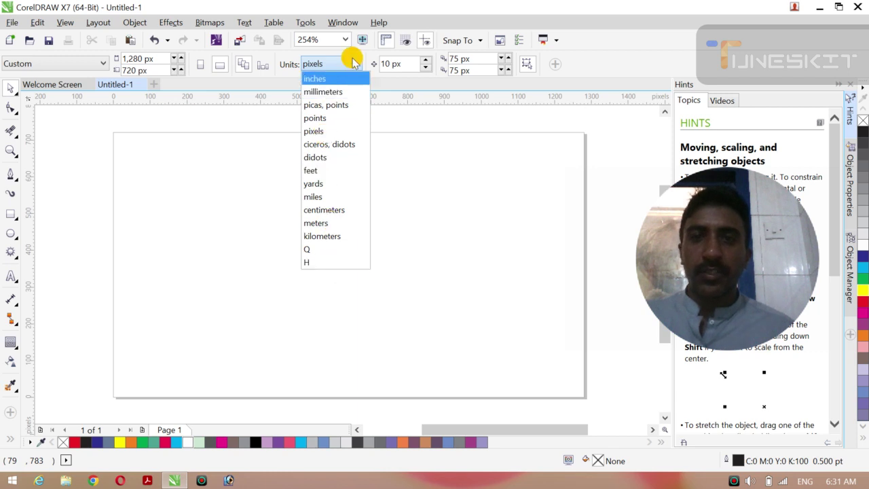
{"action": "left_click", "coordinate": [248, 124]}
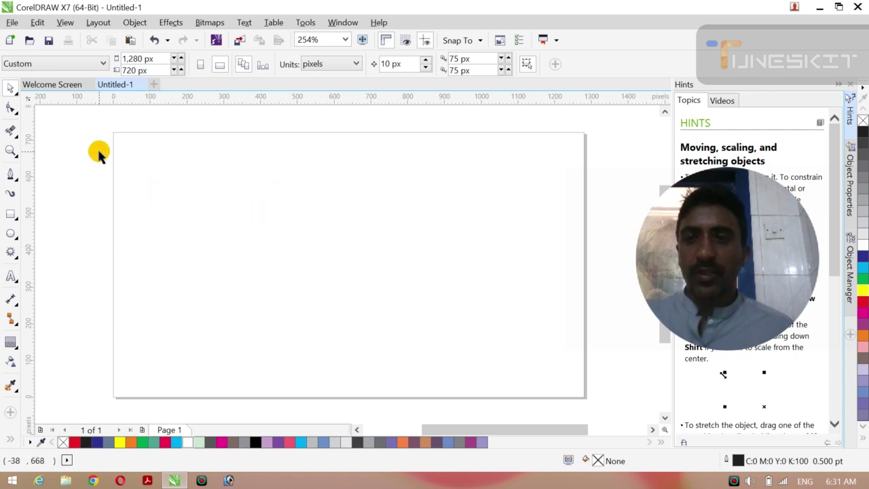
{"action": "left_click", "coordinate": [15, 217]}
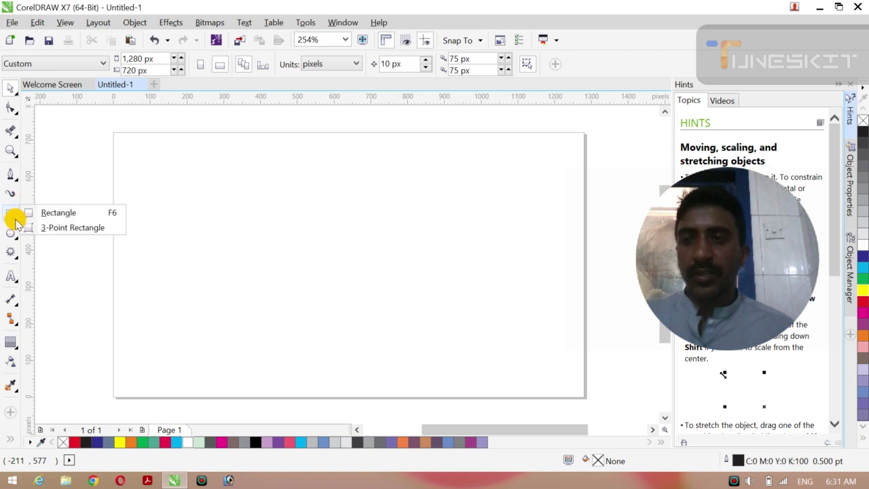
{"action": "left_click", "coordinate": [37, 212]}
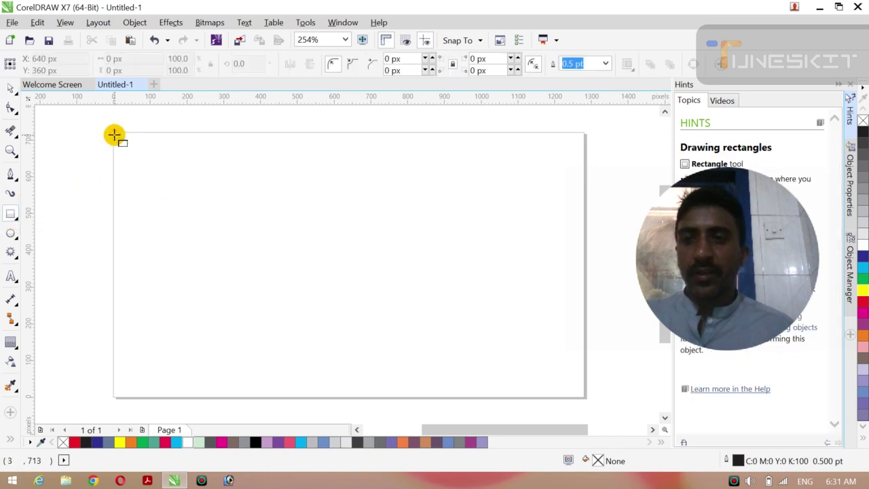
{"action": "left_click_drag", "start_coordinate": [114, 135], "coordinate": [366, 351]}
{"action": "key", "text": "Delete"}
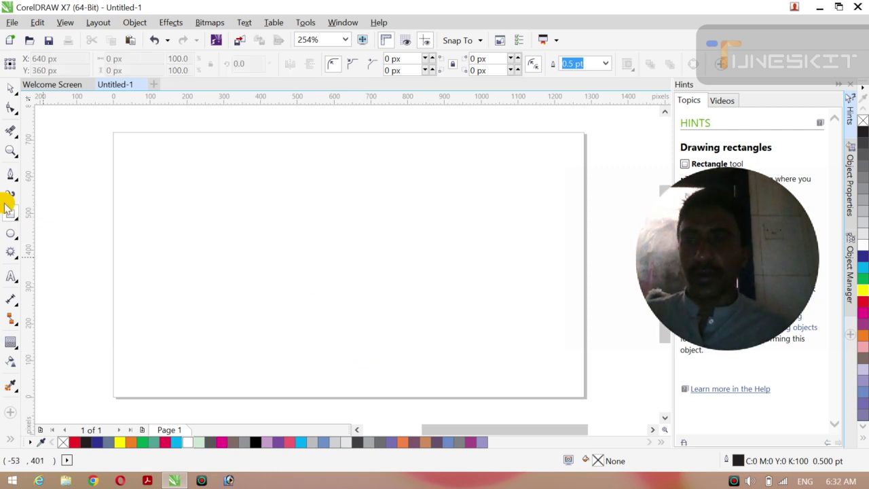
Create a page-sized rectangle of 1,280 by 720 px with the Rectangle tool, then return to the Pick tool and deselect it
{"action": "left_click", "coordinate": [15, 218]}
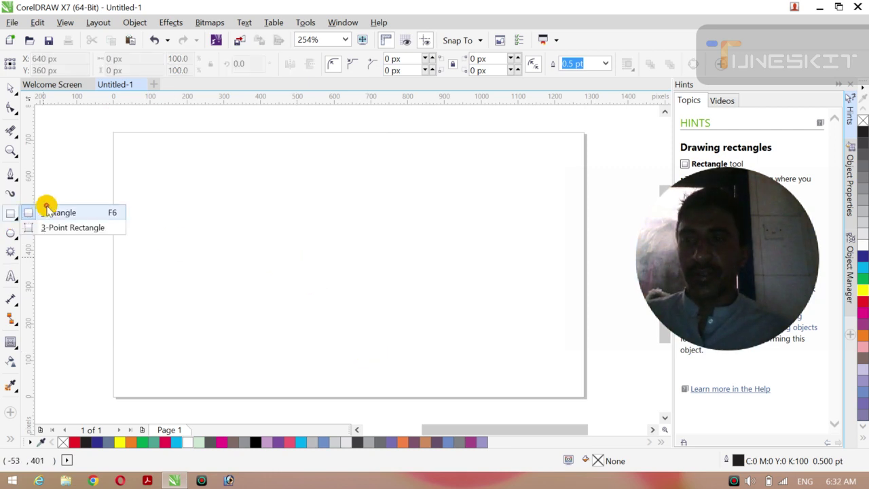
{"action": "left_click", "coordinate": [47, 205]}
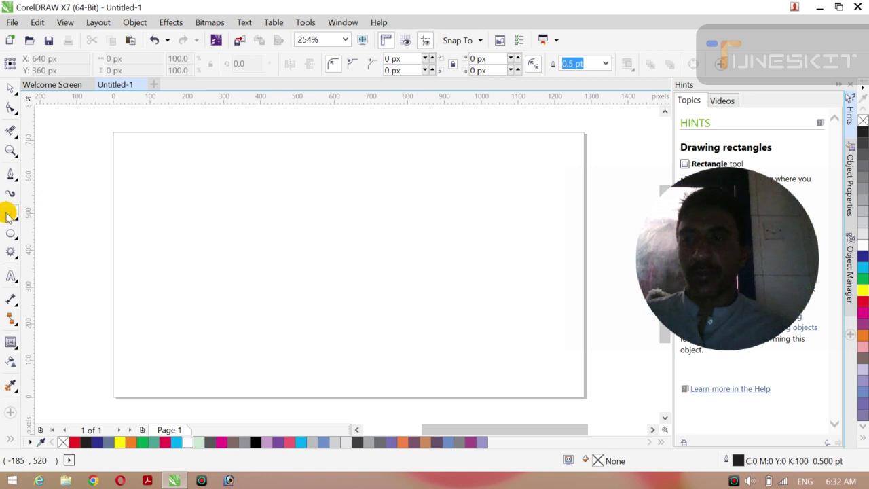
{"action": "double_click", "coordinate": [8, 214]}
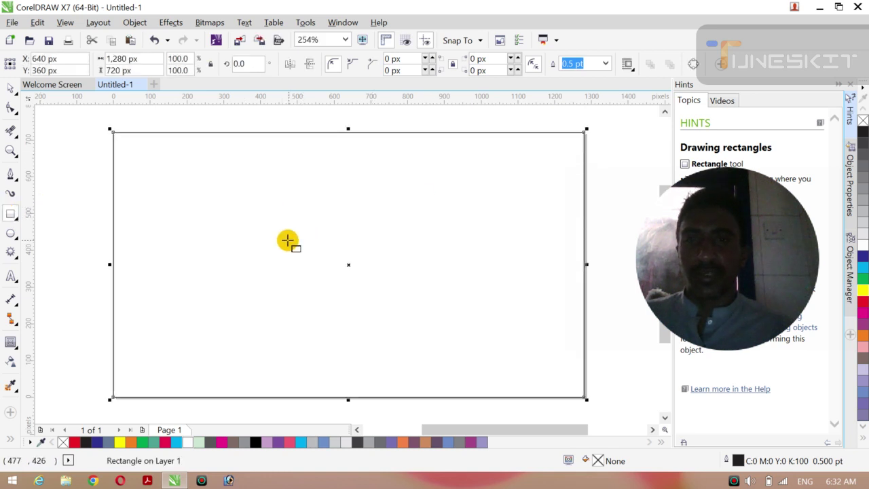
{"action": "left_click", "coordinate": [13, 93]}
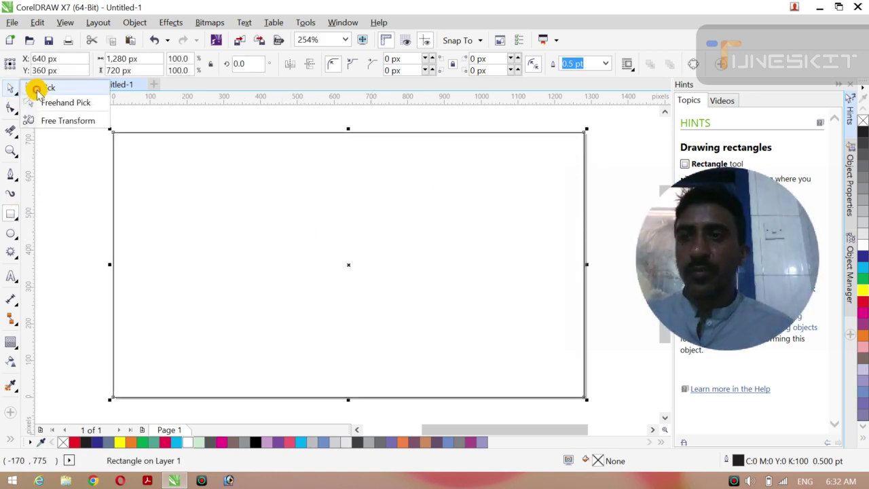
{"action": "left_click", "coordinate": [34, 87]}
{"action": "left_click", "coordinate": [70, 161]}
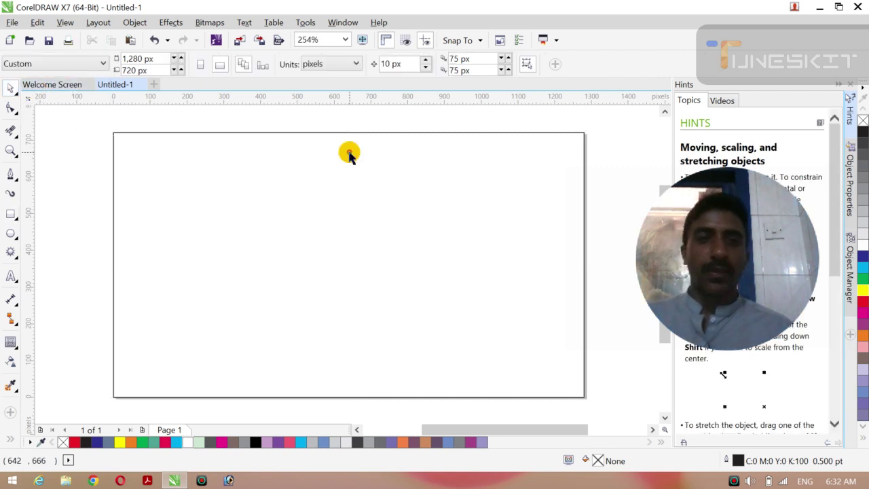
{"action": "left_click_drag", "start_coordinate": [675, 263], "coordinate": [683, 240]}
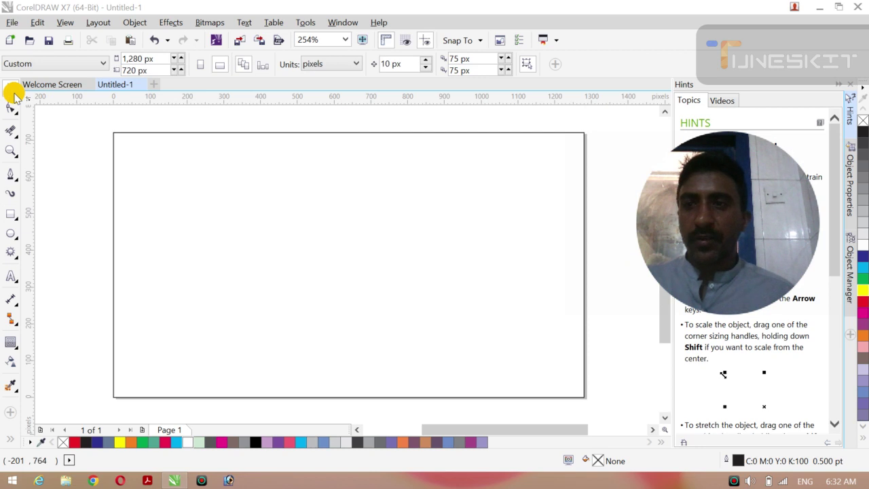
{"action": "left_click", "coordinate": [16, 94]}
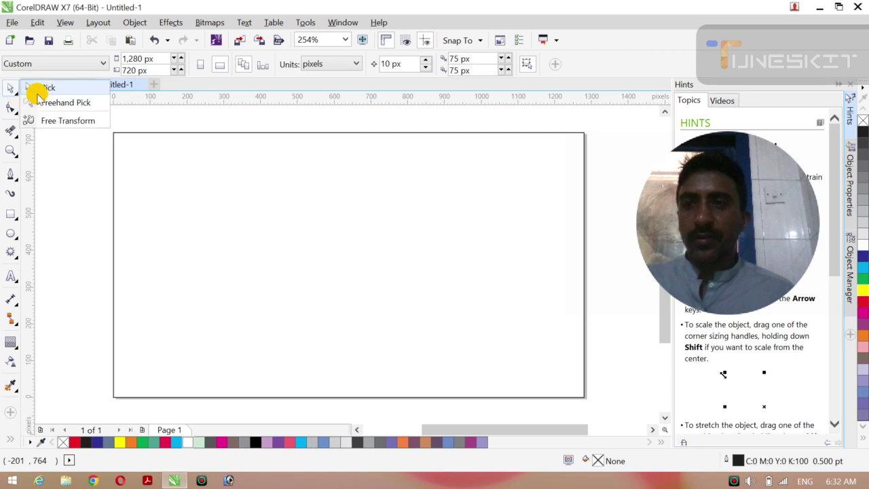
{"action": "left_click", "coordinate": [40, 88]}
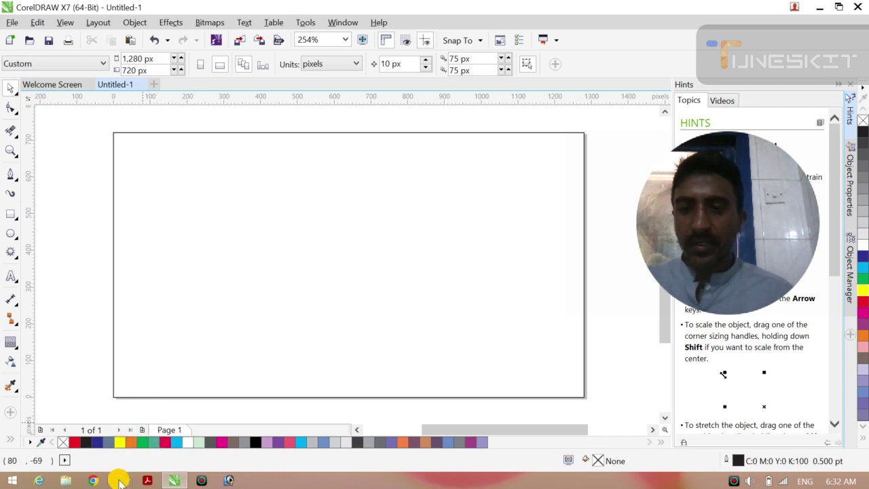
Switch to the Opera browser and run a Google search for "yandex"
{"action": "left_click", "coordinate": [119, 481]}
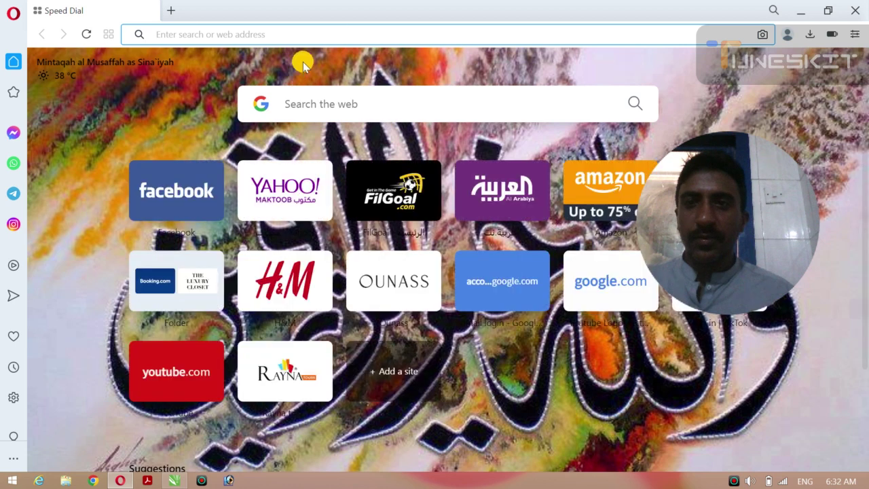
{"action": "left_click", "coordinate": [378, 106]}
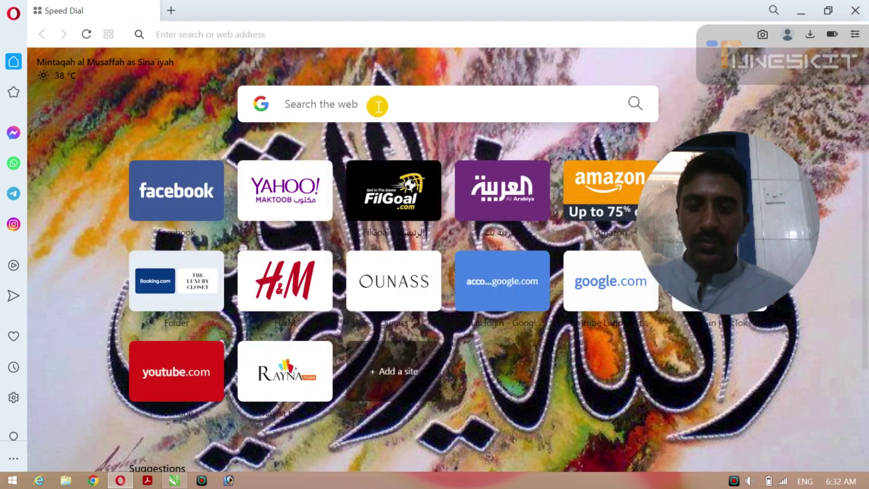
{"action": "type", "text": "yand"}
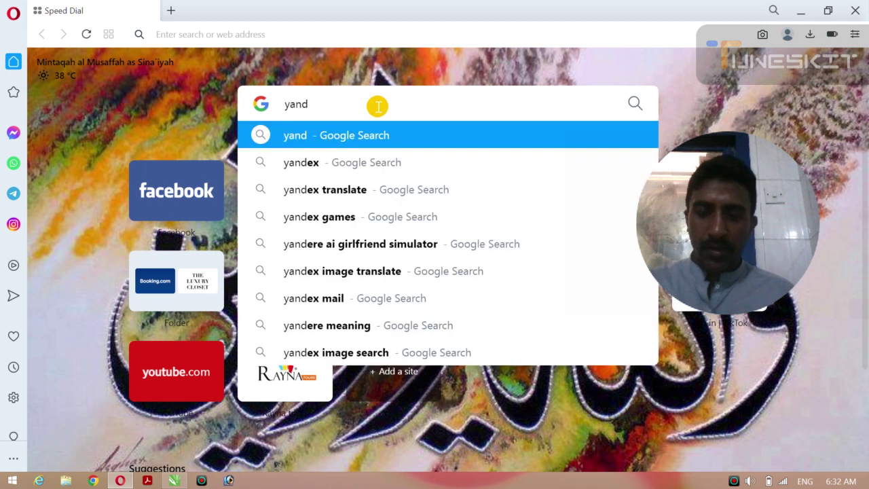
{"action": "type", "text": "es"}
{"action": "key", "text": "BackSpace"}
{"action": "type", "text": "x"}
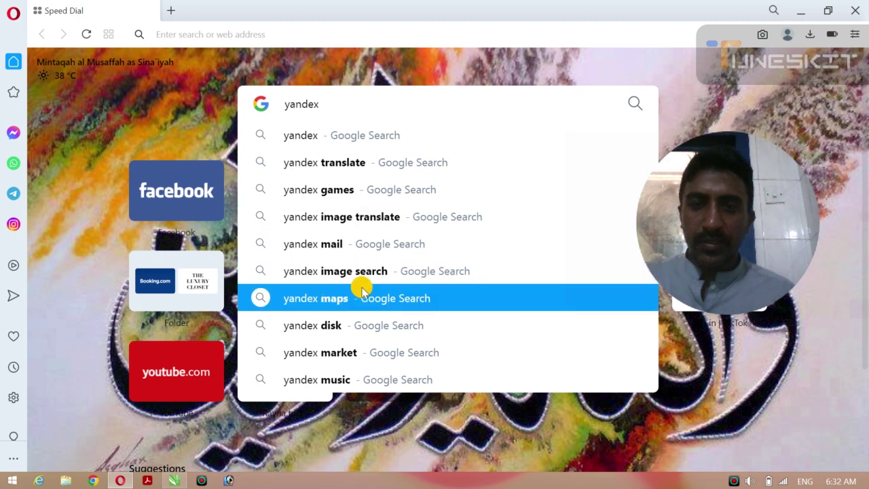
{"action": "left_click", "coordinate": [333, 141]}
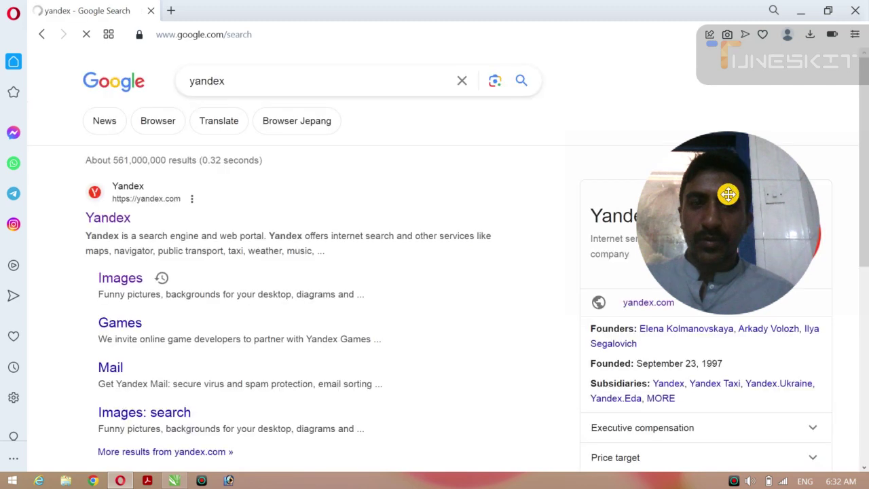
Open the Yandex Images page from the search results and activate its search field
{"action": "left_click_drag", "start_coordinate": [743, 277], "coordinate": [119, 282]}
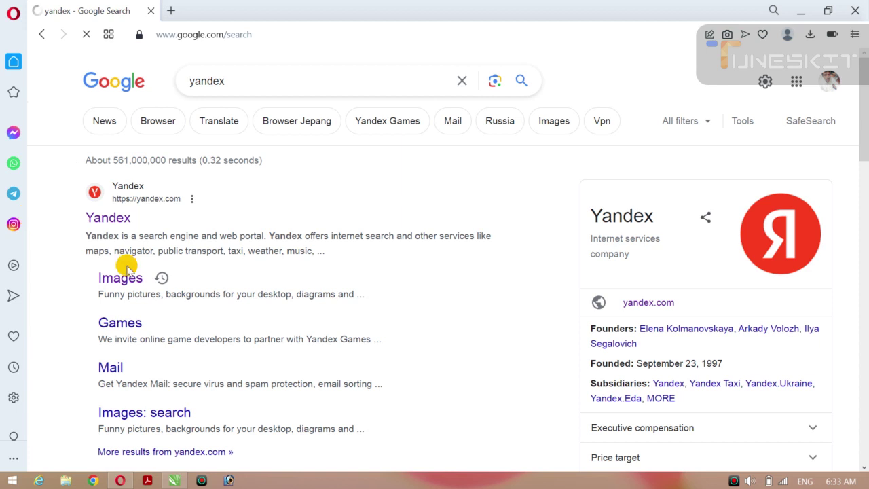
{"action": "left_click", "coordinate": [120, 219]}
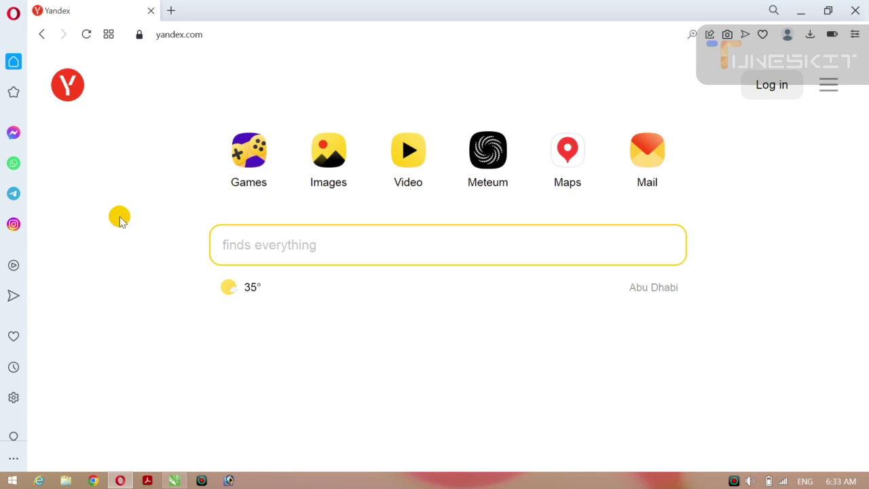
{"action": "left_click", "coordinate": [42, 35]}
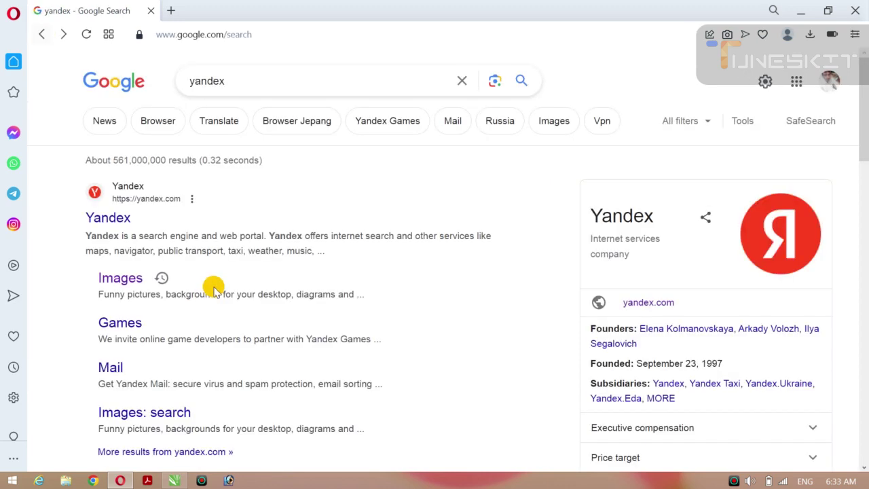
{"action": "left_click", "coordinate": [119, 280]}
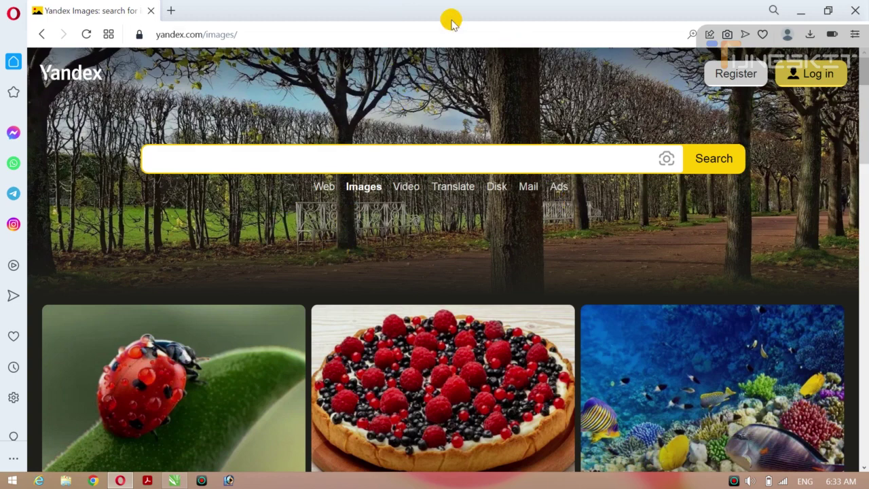
{"action": "left_click", "coordinate": [362, 159]}
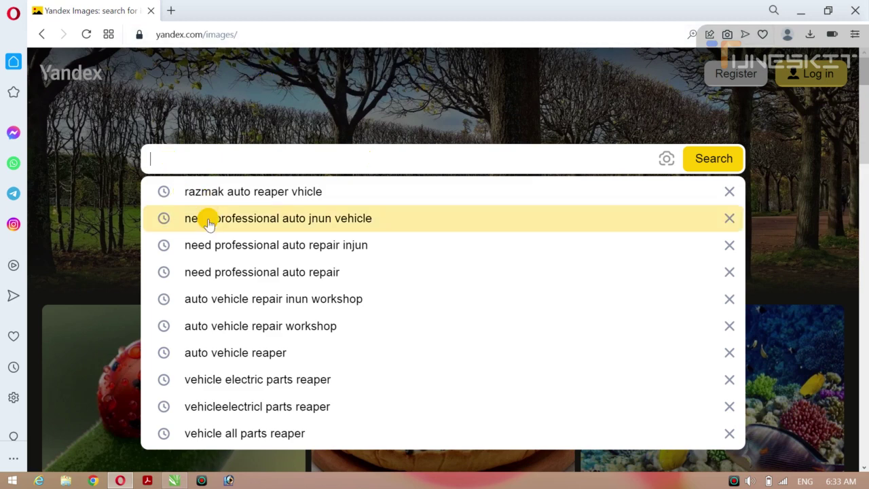
Run a Google search for "remove background" in a new browser tab and open the remove.bg website
{"action": "left_click", "coordinate": [173, 12]}
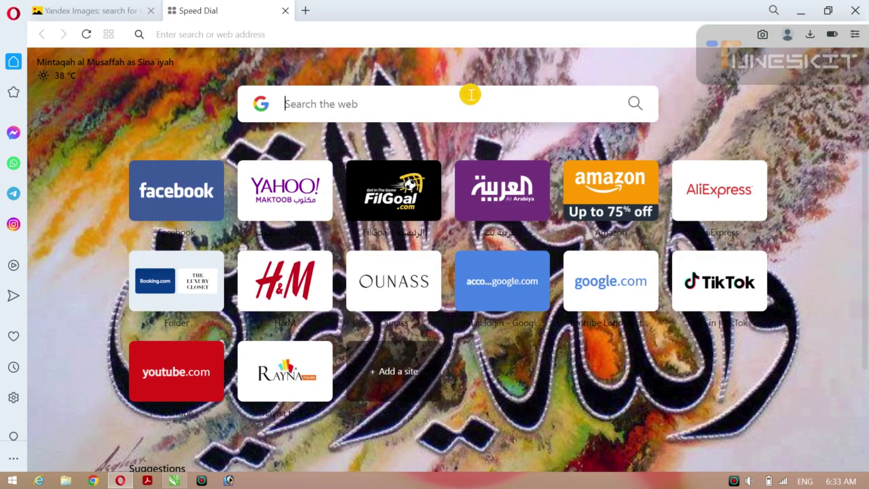
{"action": "type", "text": "remov"}
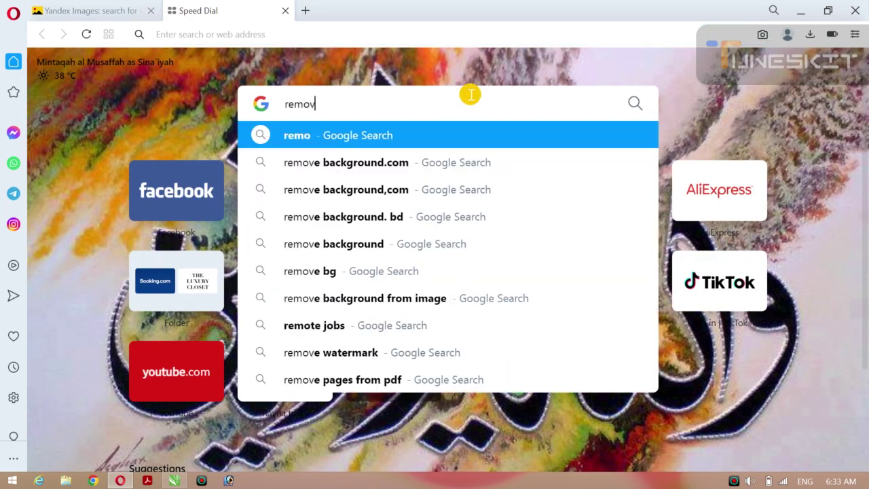
{"action": "type", "text": "er"}
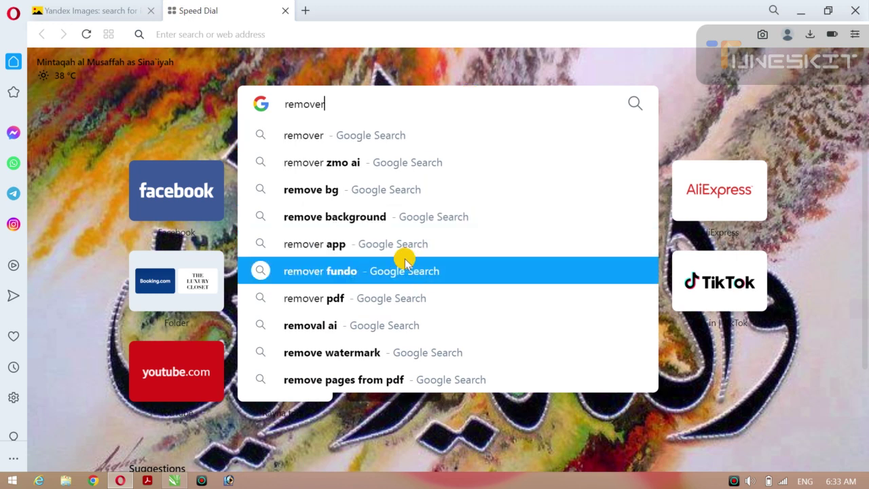
{"action": "left_click", "coordinate": [366, 215]}
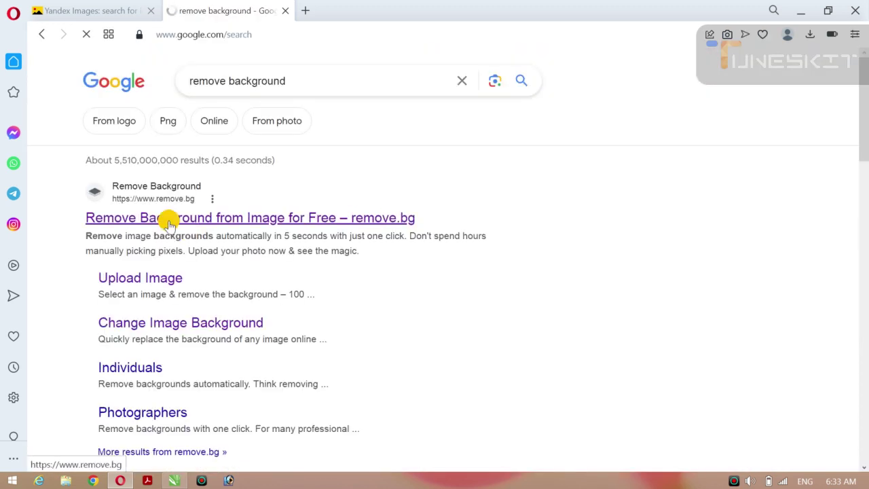
{"action": "left_click", "coordinate": [168, 218]}
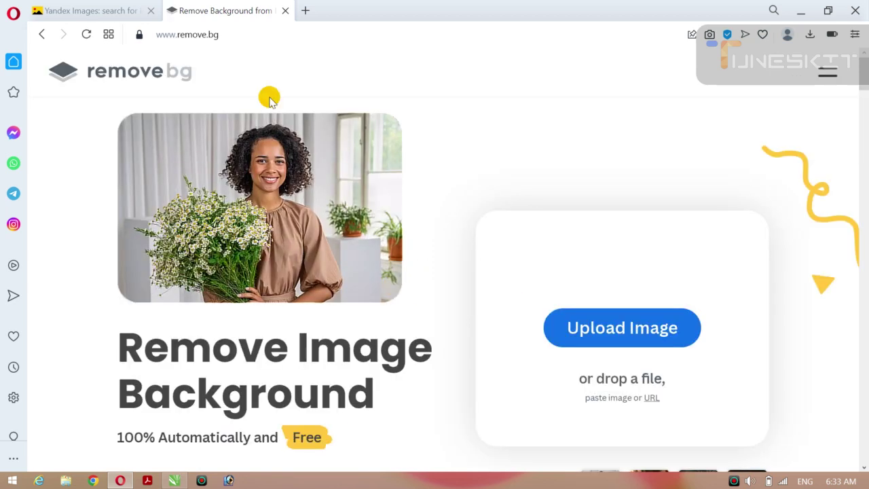
Return to the Yandex Images page and search for restaurant logo pictures
{"action": "left_click", "coordinate": [96, 11]}
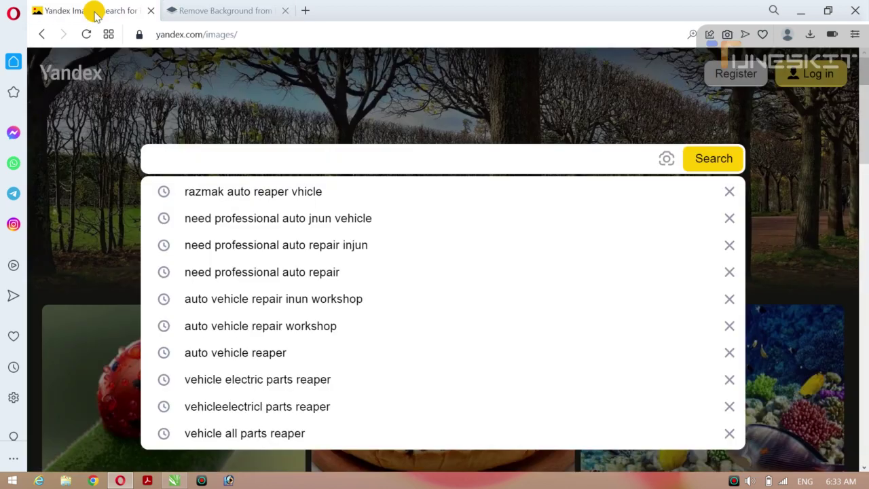
{"action": "left_click", "coordinate": [234, 11]}
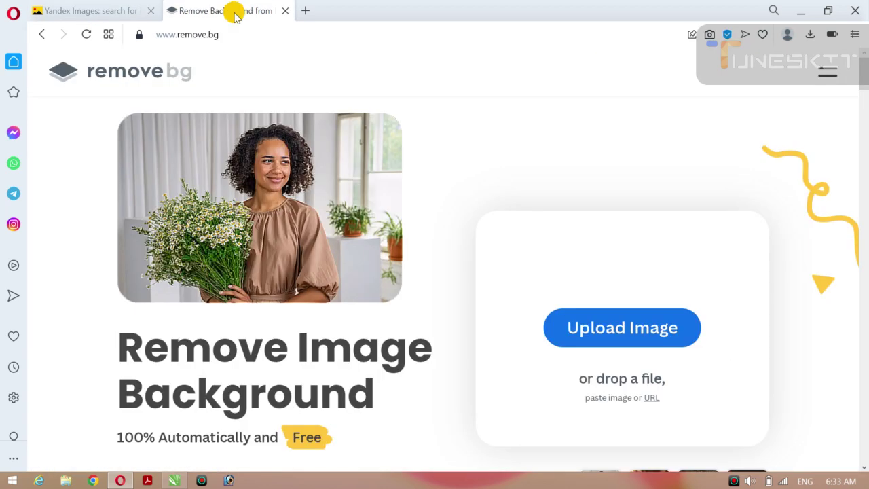
{"action": "left_click", "coordinate": [82, 13]}
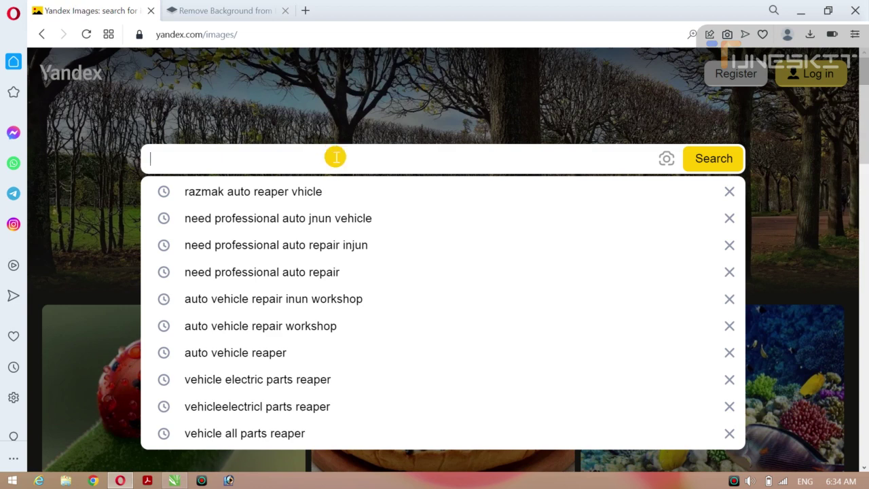
{"action": "type", "text": "restu"}
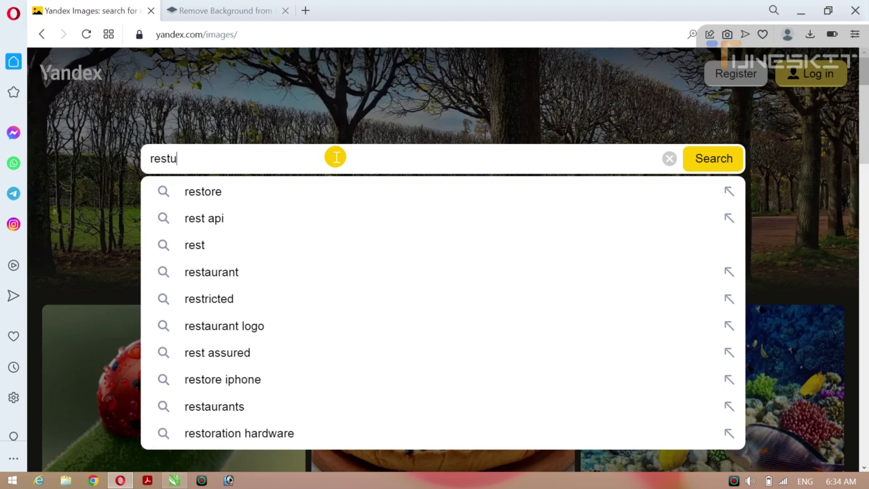
{"action": "type", "text": "arnt logo"}
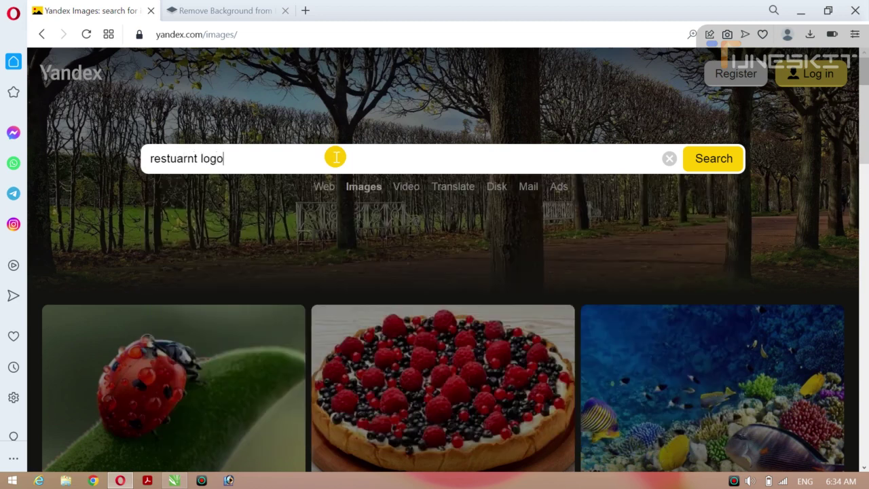
{"action": "key", "text": "Return"}
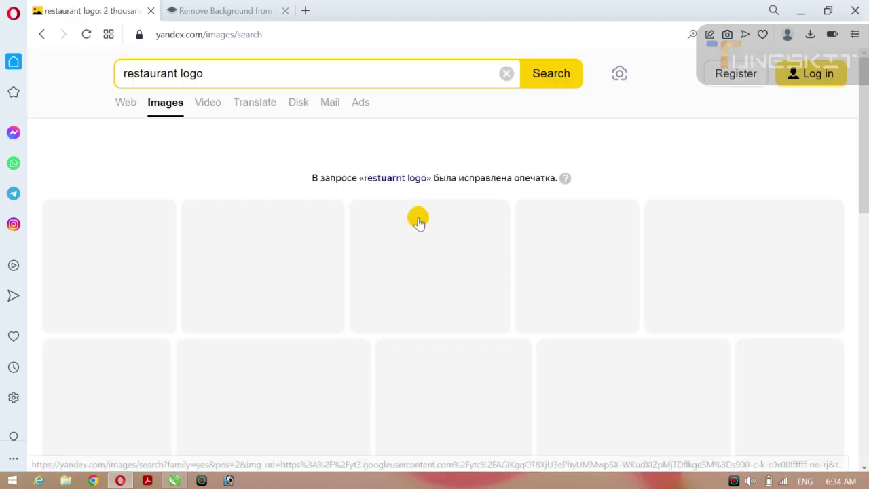
Examine the restaurant logo image results for a suitable design
{"action": "mouse_move", "coordinate": [522, 241]}
{"action": "scroll", "coordinate": [522, 242], "scroll_direction": "down", "scroll_amount": 1}
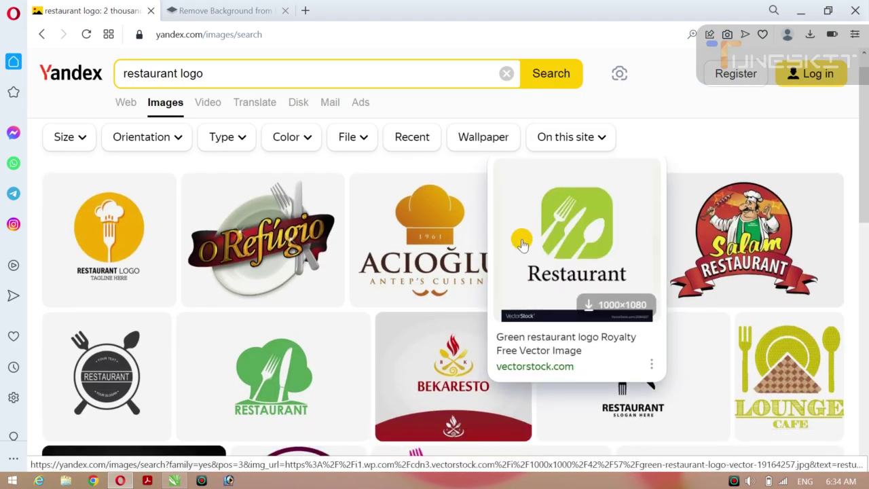
{"action": "scroll", "coordinate": [522, 241], "scroll_direction": "down", "scroll_amount": 1}
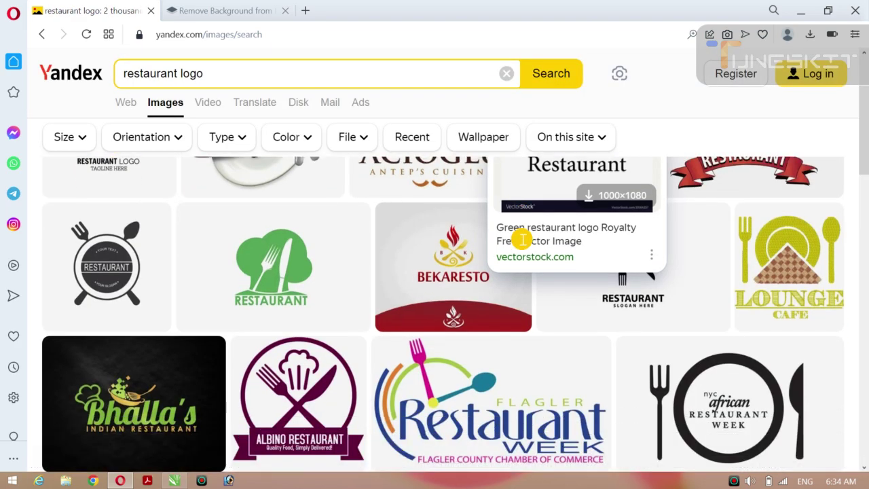
{"action": "scroll", "coordinate": [522, 240], "scroll_direction": "down", "scroll_amount": 2}
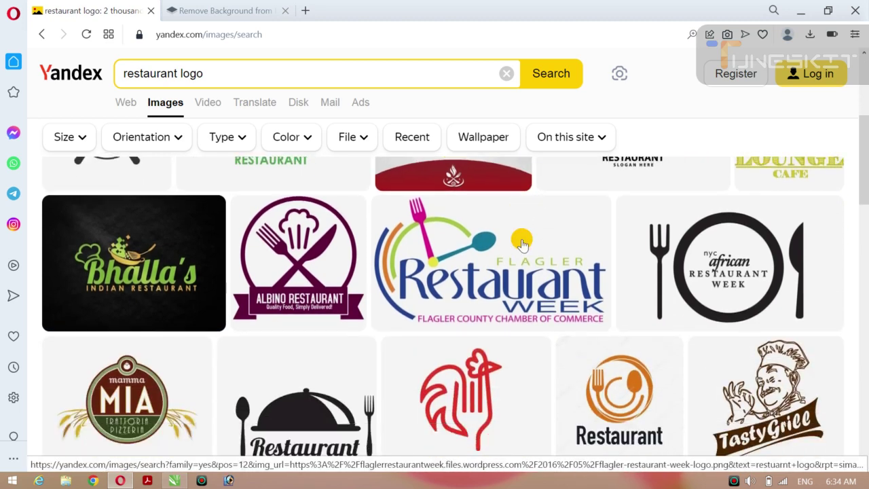
{"action": "scroll", "coordinate": [521, 241], "scroll_direction": "down", "scroll_amount": 2}
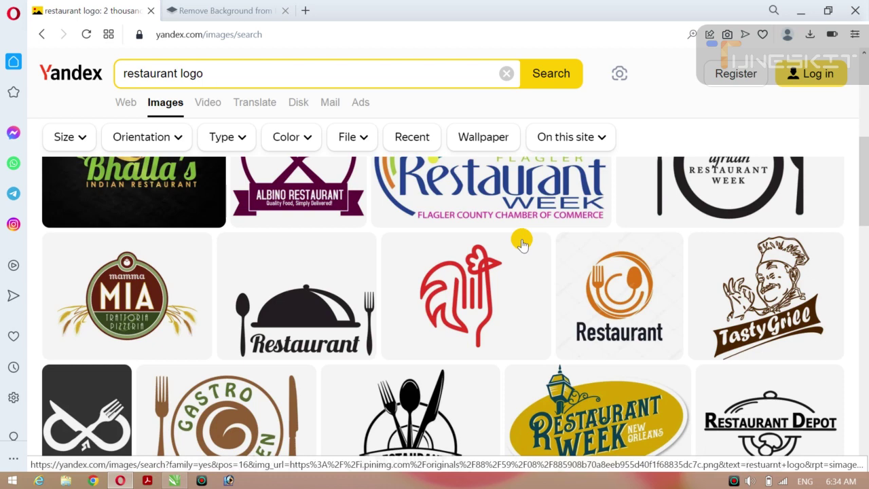
{"action": "scroll", "coordinate": [522, 244], "scroll_direction": "down", "scroll_amount": 1}
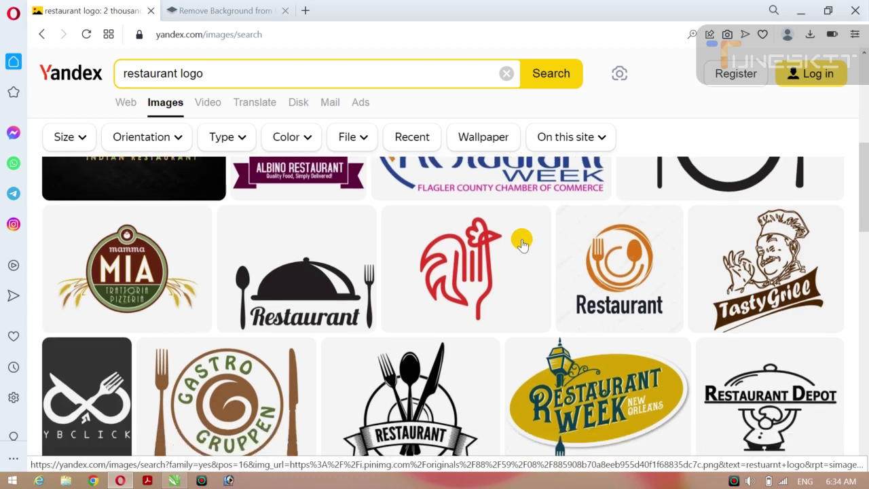
{"action": "scroll", "coordinate": [522, 245], "scroll_direction": "down", "scroll_amount": 1}
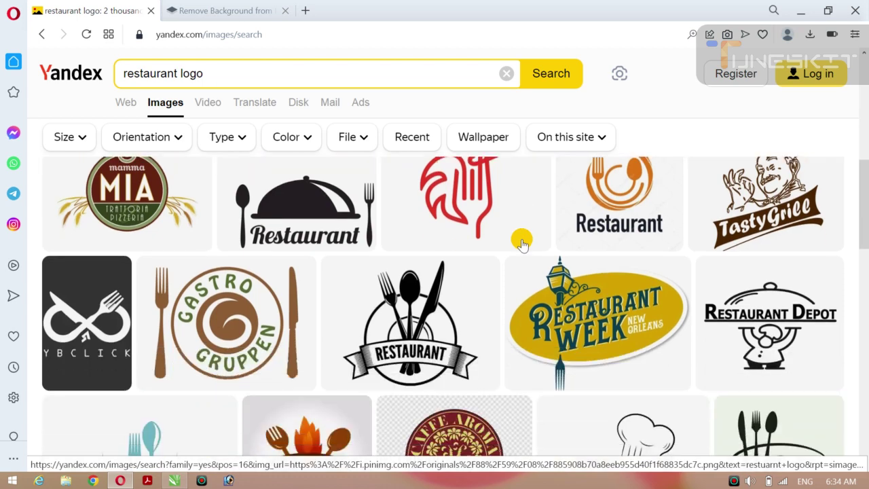
{"action": "scroll", "coordinate": [522, 244], "scroll_direction": "down", "scroll_amount": 2}
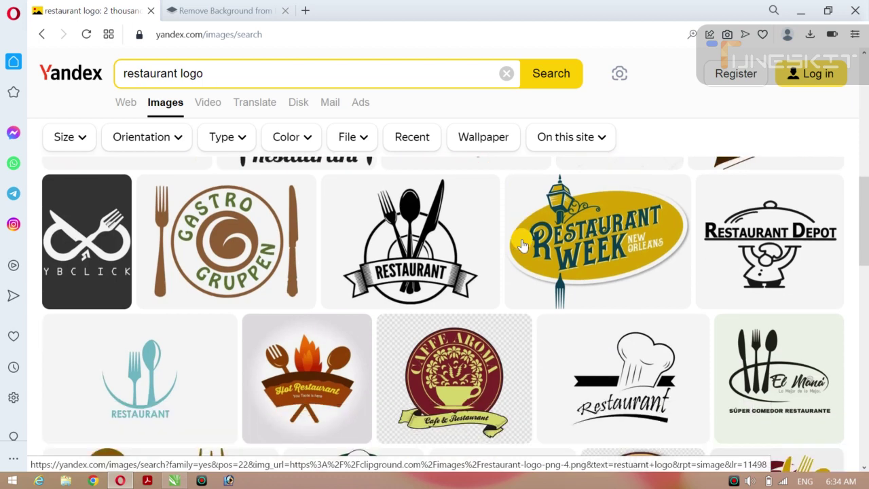
{"action": "scroll", "coordinate": [521, 244], "scroll_direction": "down", "scroll_amount": 2}
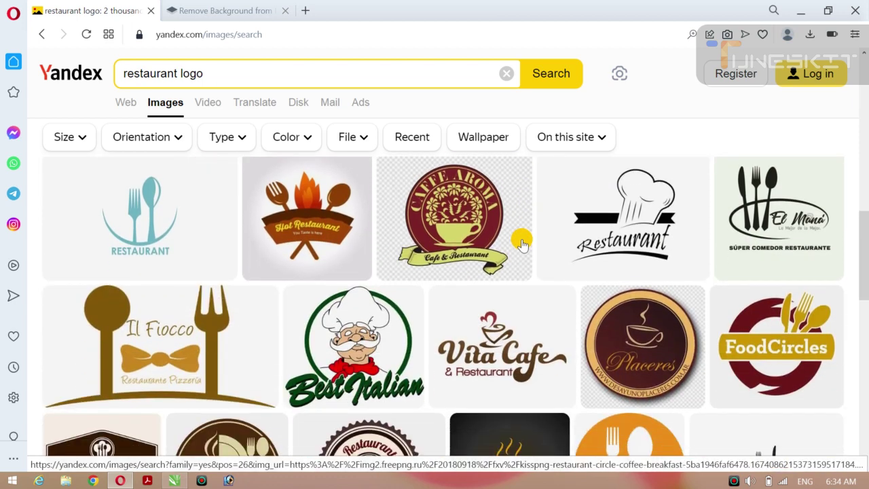
{"action": "scroll", "coordinate": [522, 244], "scroll_direction": "down", "scroll_amount": 3}
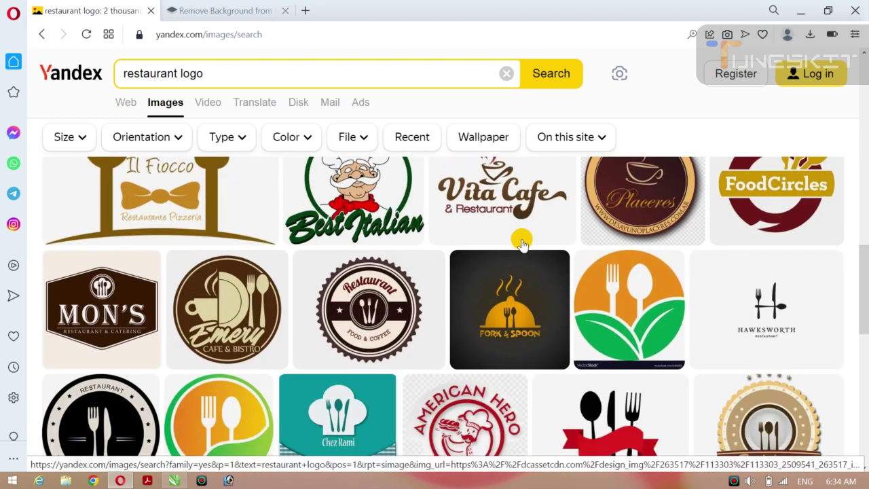
{"action": "scroll", "coordinate": [522, 244], "scroll_direction": "up", "scroll_amount": 7}
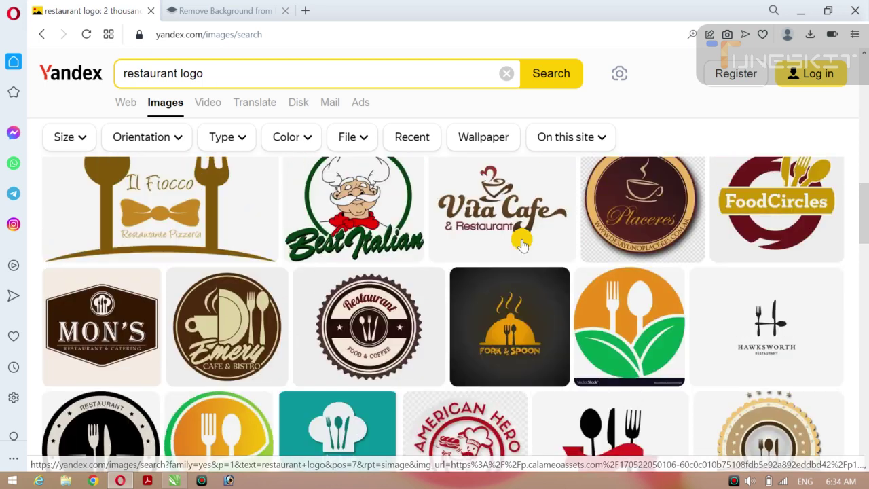
{"action": "scroll", "coordinate": [522, 244], "scroll_direction": "up", "scroll_amount": 2}
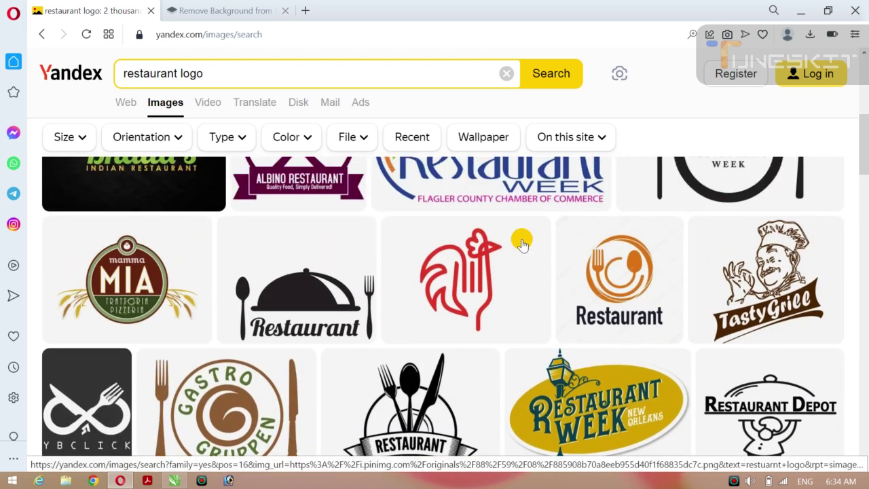
Open the orange fork-and-spoon circle logo with the word "Restaurant" and copy its image
{"action": "mouse_move", "coordinate": [632, 315]}
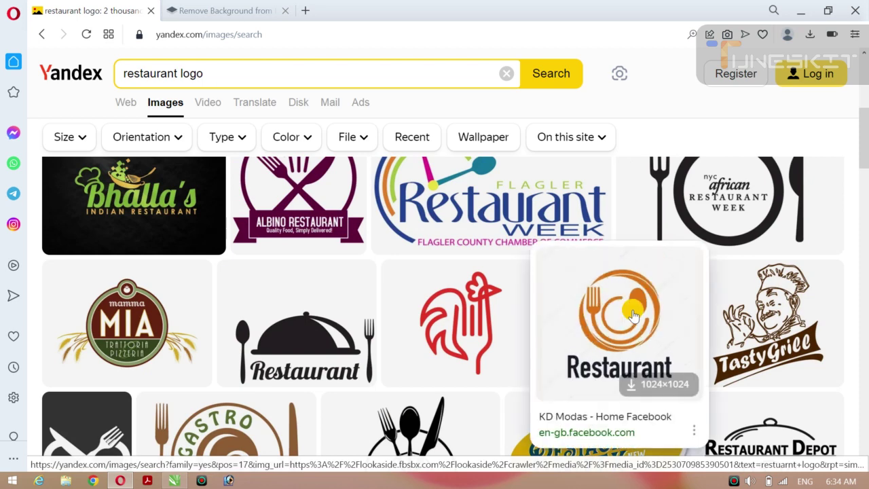
{"action": "left_click", "coordinate": [622, 317]}
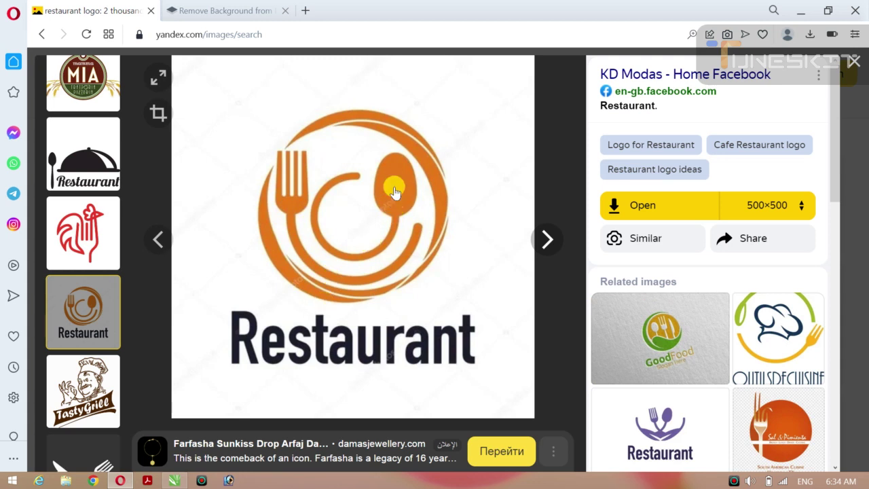
{"action": "right_click", "coordinate": [395, 190]}
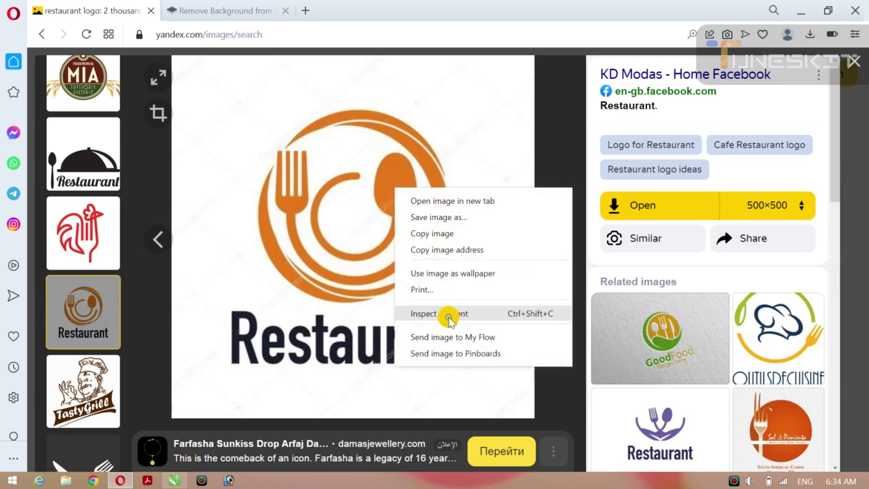
{"action": "left_click", "coordinate": [434, 230]}
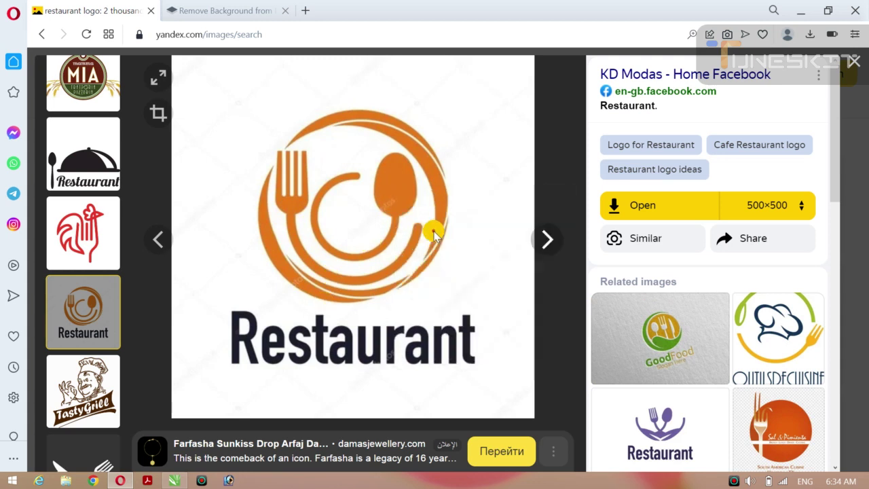
Paste the copied logo into remove.bg and save the background-free result as a PNG image in the Downloads folder
{"action": "left_click", "coordinate": [234, 13]}
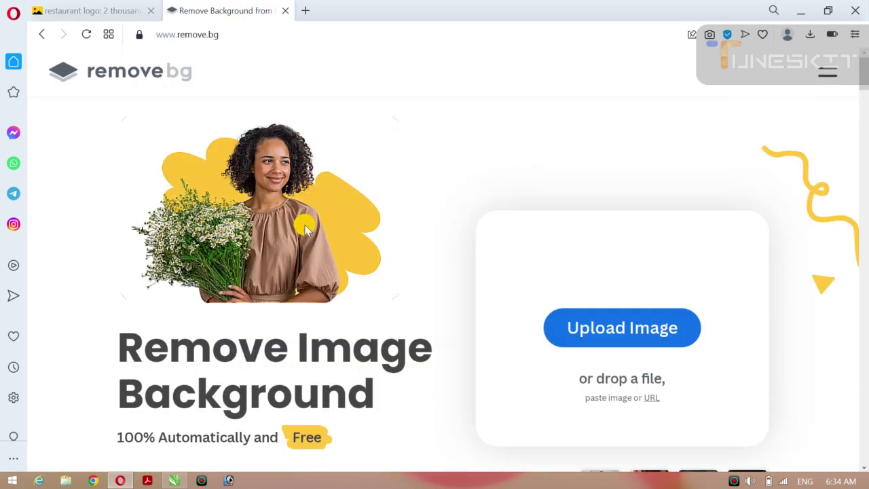
{"action": "key", "text": "ctrl+v"}
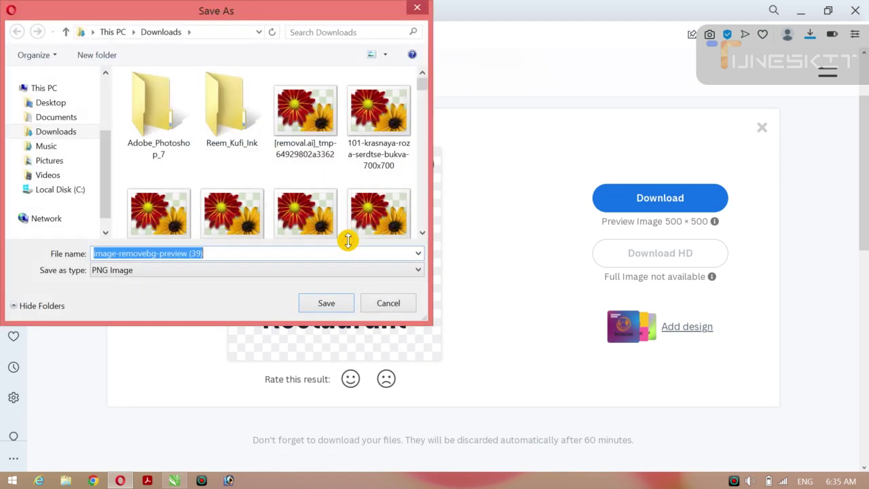
{"action": "left_click", "coordinate": [332, 303]}
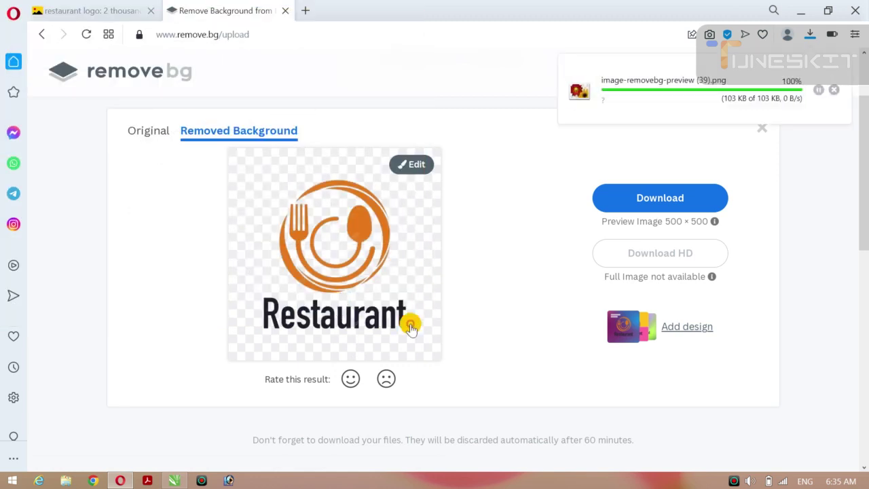
Copy the downloaded logo from Windows Photo Viewer and paste it into the Untitled-1 document in CorelDRAW
{"action": "left_click", "coordinate": [659, 86]}
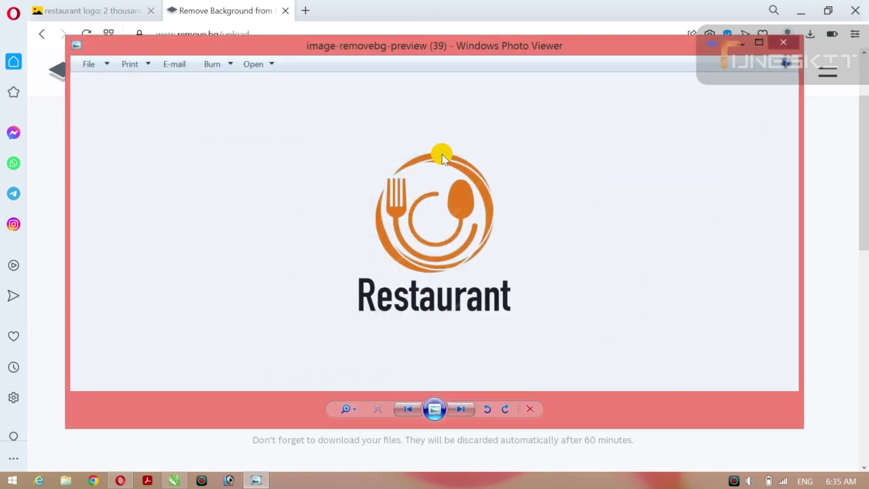
{"action": "right_click", "coordinate": [442, 156]}
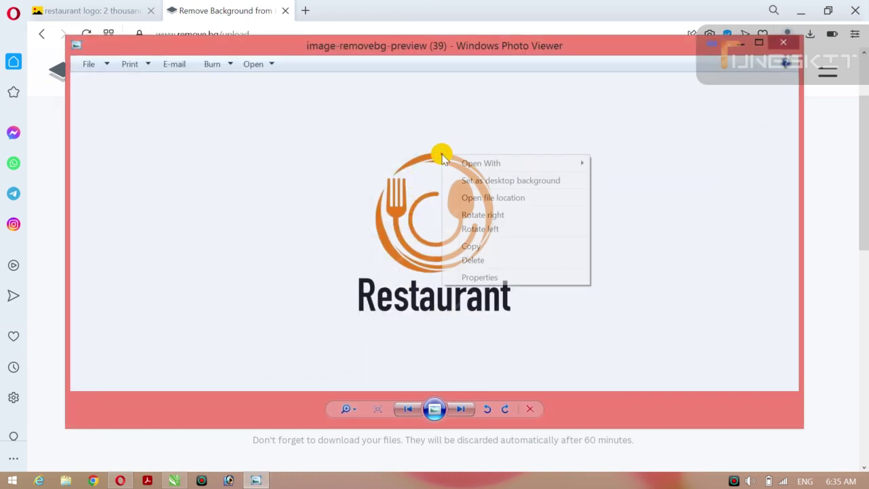
{"action": "left_click", "coordinate": [468, 247]}
{"action": "left_click", "coordinate": [175, 481]}
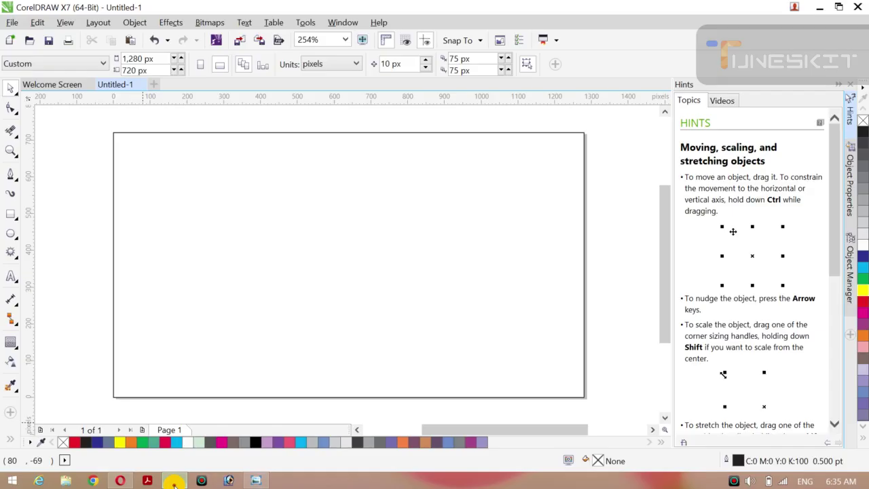
{"action": "key", "text": "ctrl+v"}
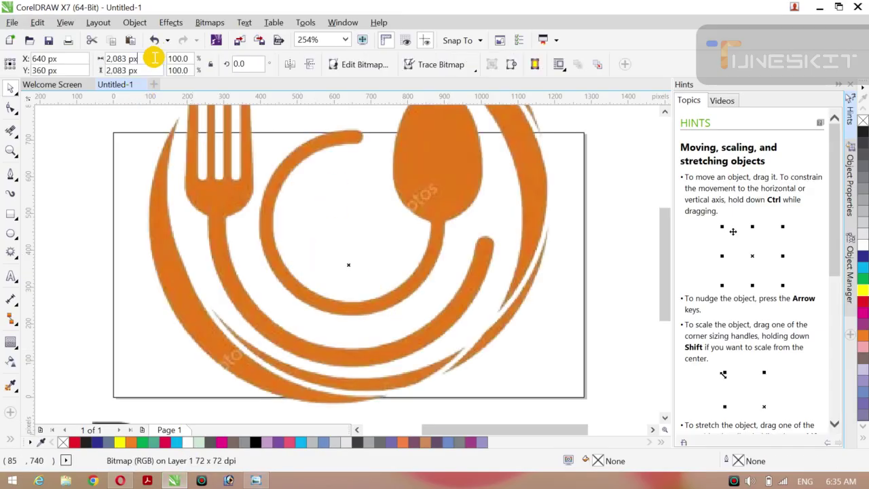
Set the pasted logo's width and height to 50 px each
{"action": "key", "text": "BackSpace"}
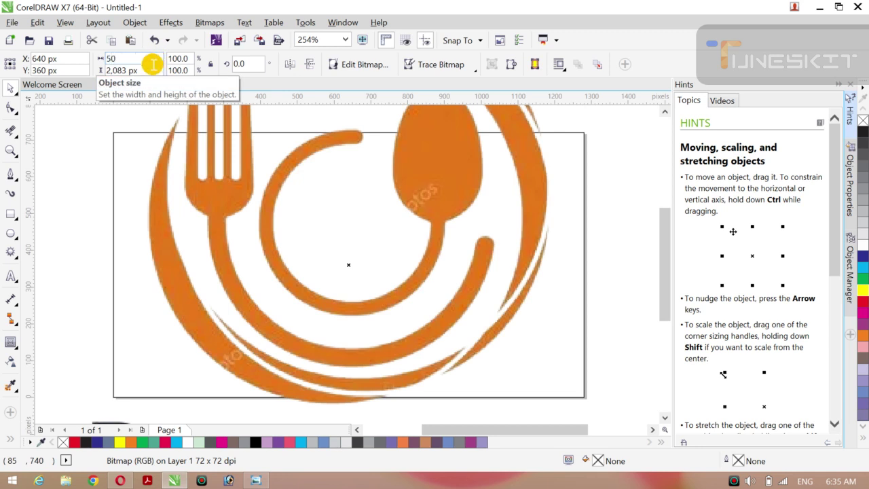
{"action": "left_click", "coordinate": [151, 70]}
{"action": "key", "text": "BackSpace"}
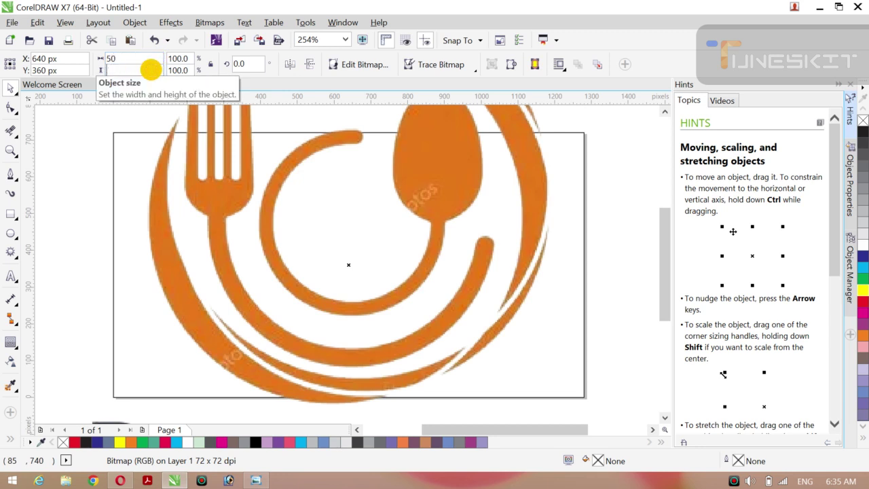
{"action": "key", "text": "Return"}
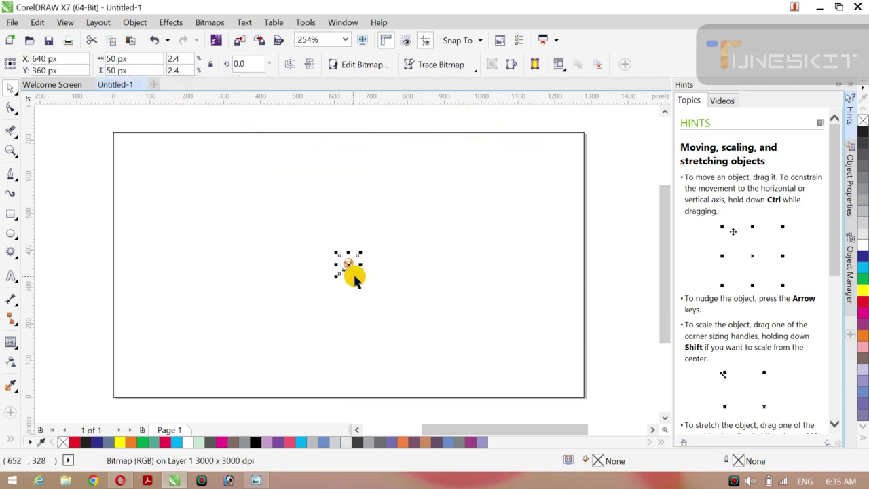
Enlarge the logo to about 318 px square and move it to the upper centre of the page
{"action": "left_click_drag", "start_coordinate": [358, 277], "coordinate": [409, 325]}
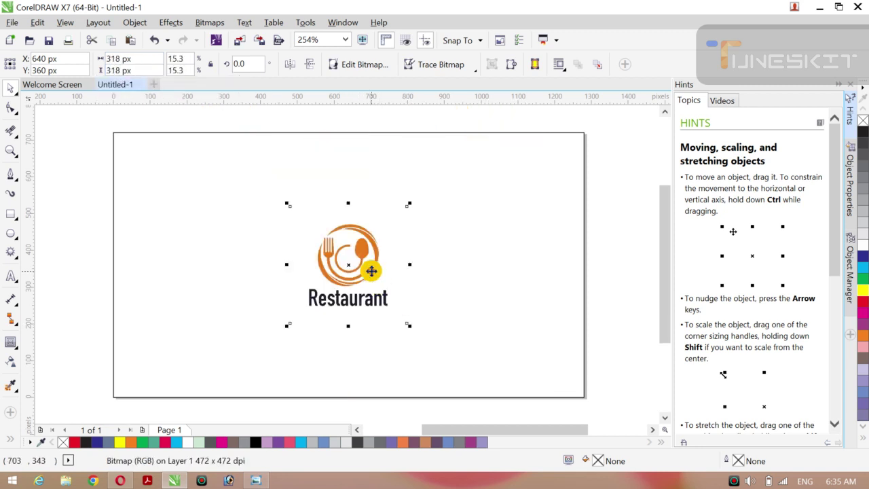
{"action": "left_click_drag", "start_coordinate": [348, 268], "coordinate": [346, 201]}
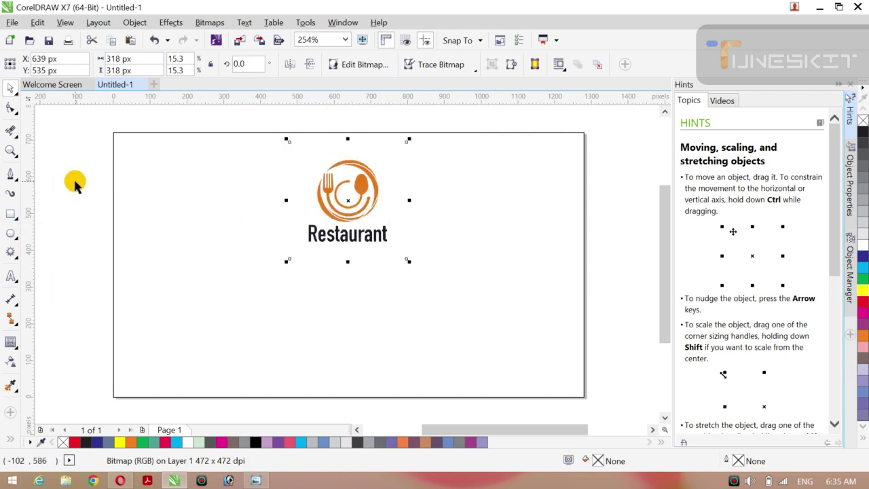
Fill the 1280 by 720 px background rectangle with yellow and deselect it
{"action": "left_click", "coordinate": [180, 209]}
{"action": "left_click", "coordinate": [160, 207]}
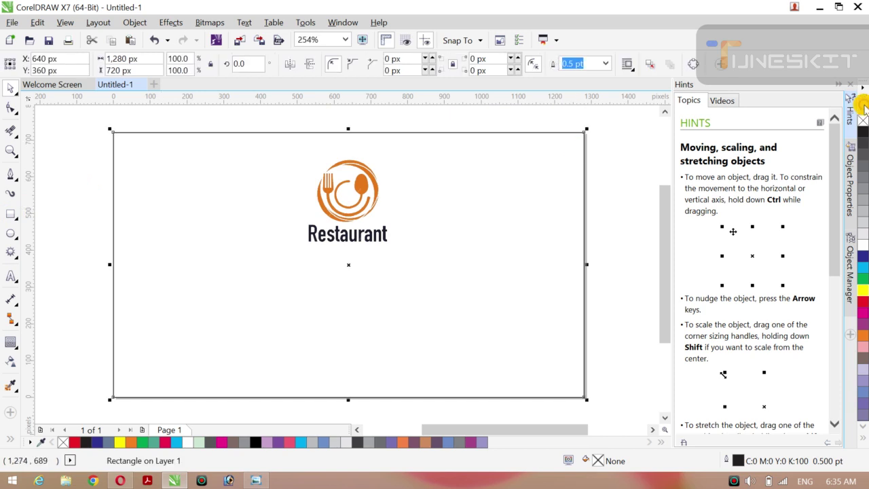
{"action": "left_click", "coordinate": [862, 289]}
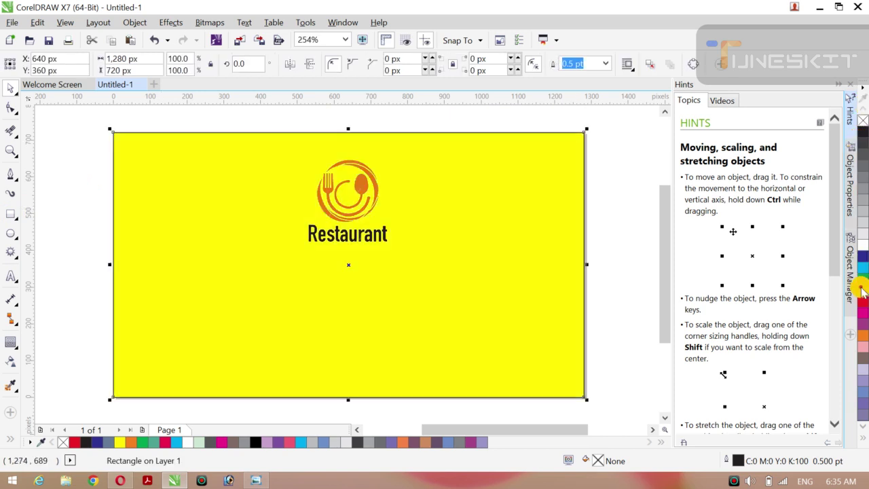
{"action": "left_click", "coordinate": [18, 97]}
{"action": "left_click", "coordinate": [34, 88]}
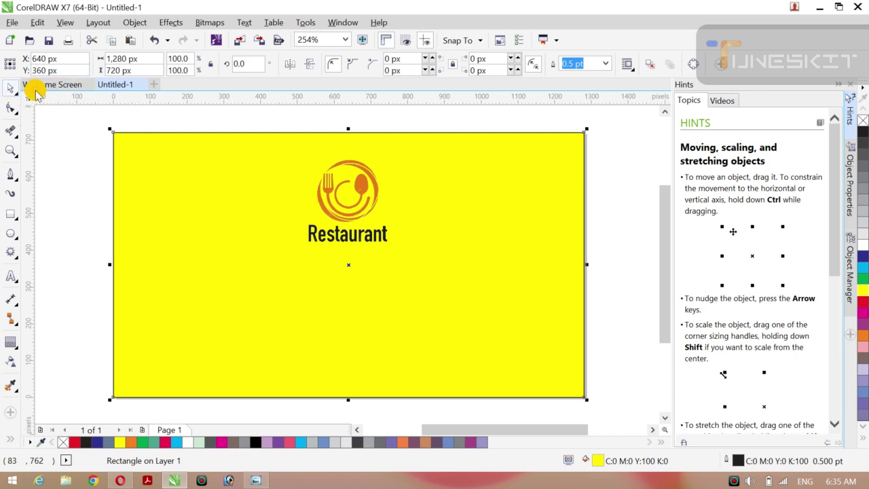
{"action": "left_click", "coordinate": [43, 138]}
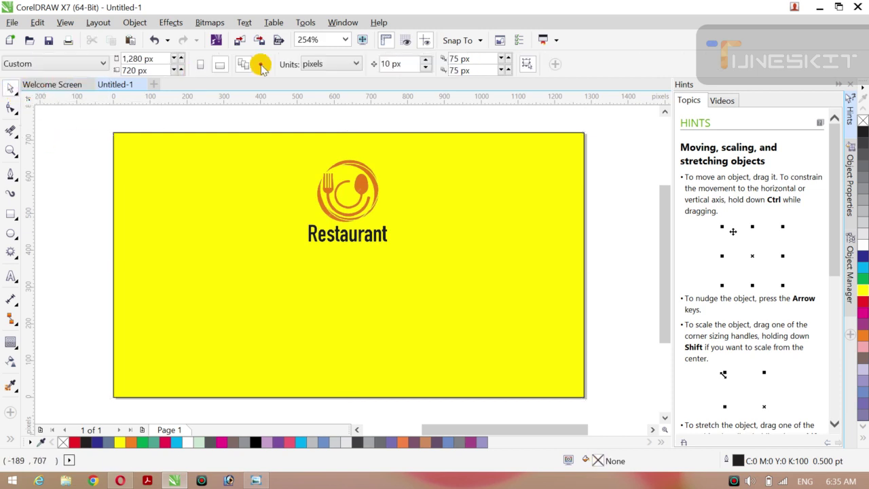
Minimize the browser and Windows Photo Viewer windows and return to the CorelDRAW design
{"action": "left_click", "coordinate": [816, 8]}
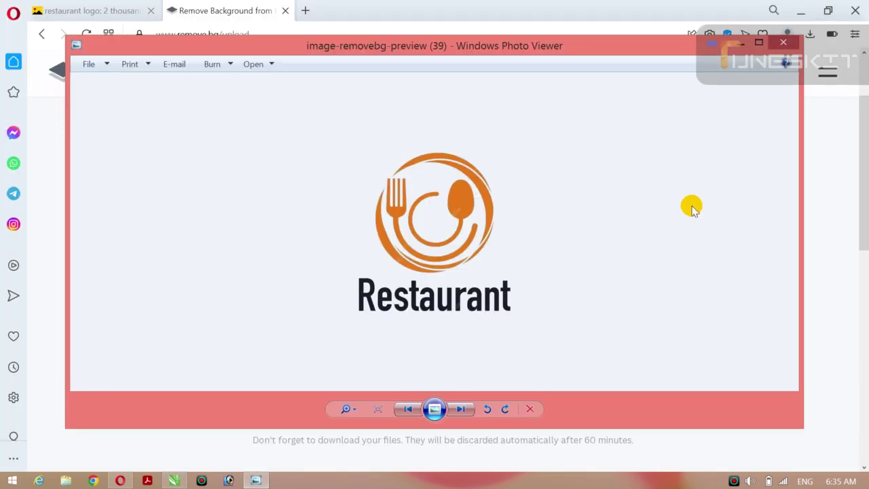
{"action": "left_click", "coordinate": [799, 13]}
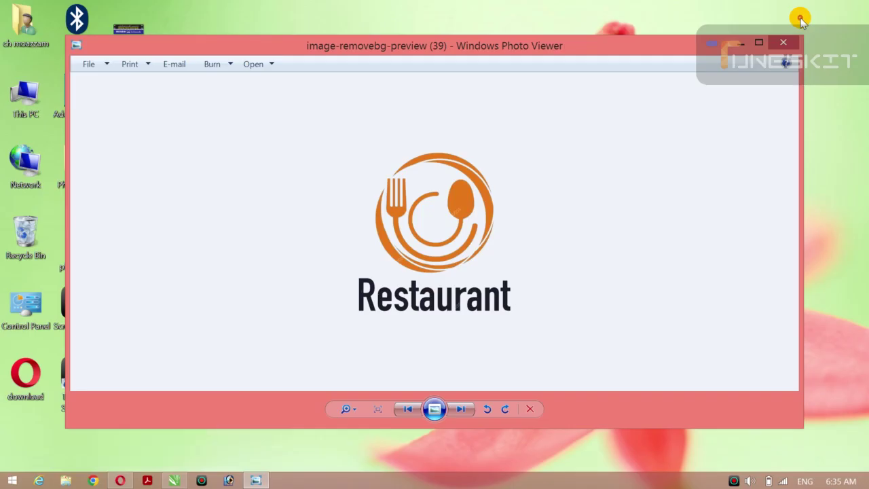
{"action": "left_click", "coordinate": [739, 43]}
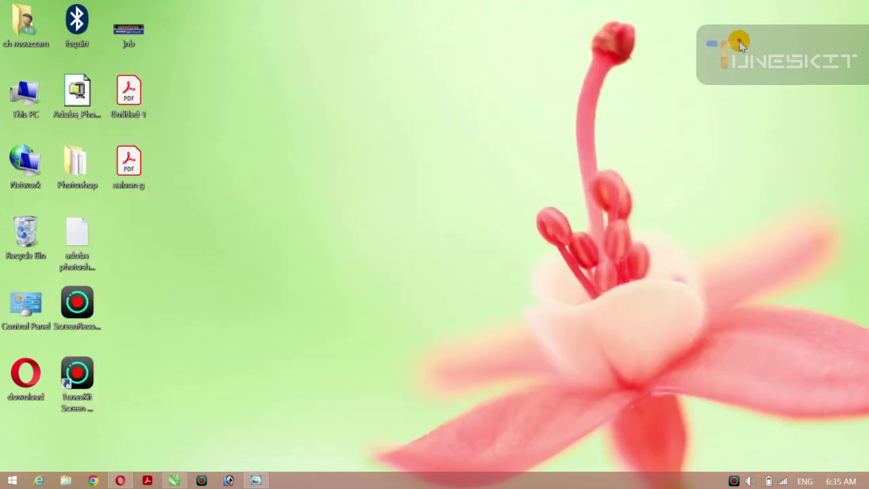
{"action": "left_click", "coordinate": [174, 481]}
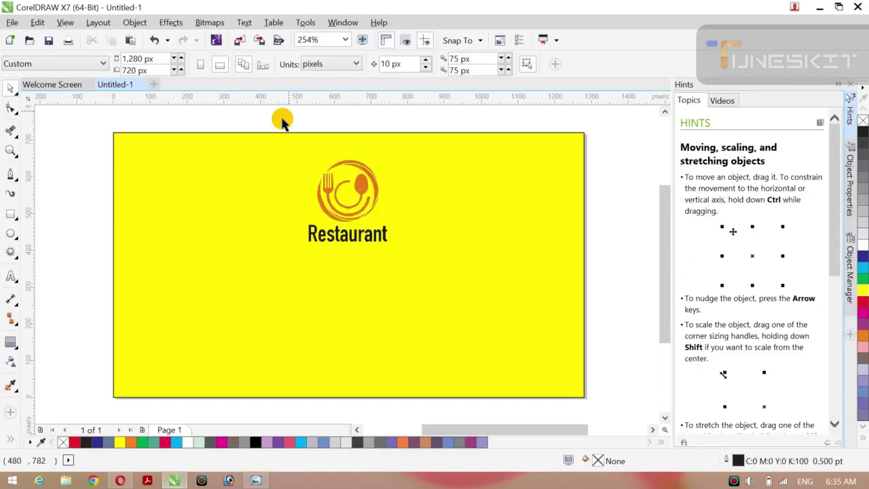
Enlarge the restaurant logo proportionally around its centre to about 453 px square
{"action": "left_click_drag", "start_coordinate": [271, 125], "coordinate": [425, 272]}
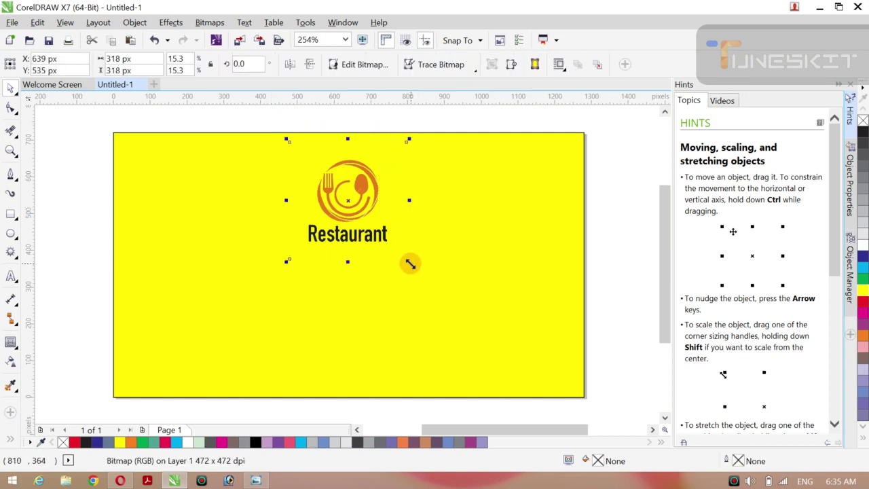
{"action": "left_click_drag", "start_coordinate": [409, 262], "coordinate": [435, 287]}
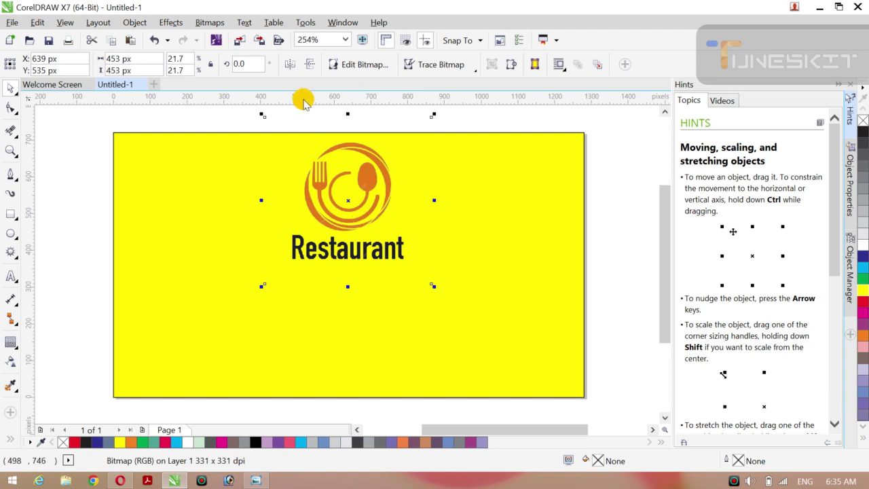
{"action": "right_click", "coordinate": [348, 199]}
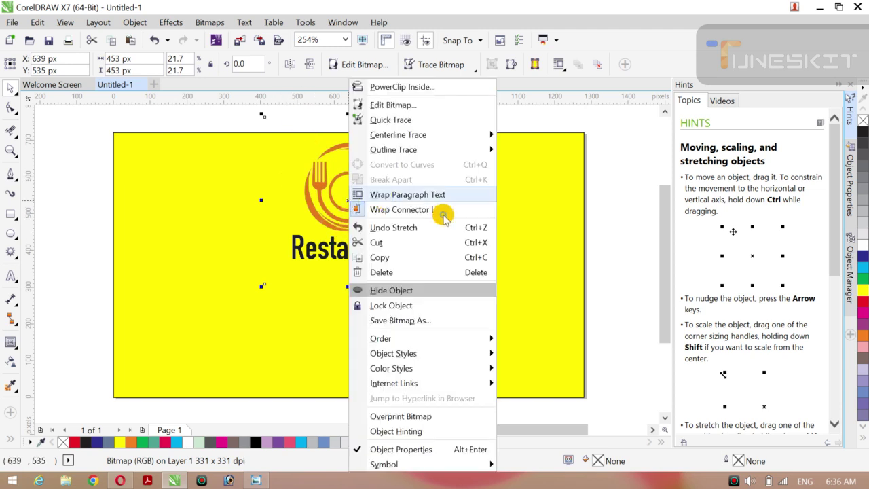
{"action": "left_click", "coordinate": [275, 118]}
{"action": "left_click", "coordinate": [341, 261]}
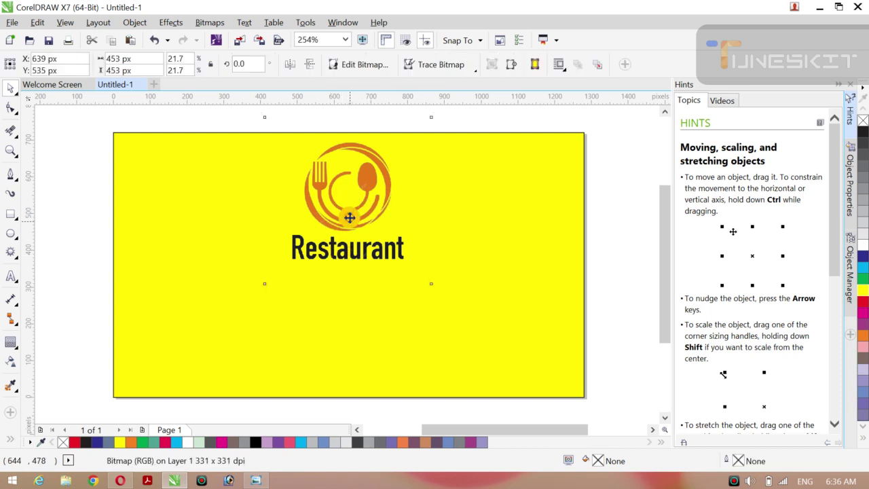
{"action": "left_click", "coordinate": [236, 124]}
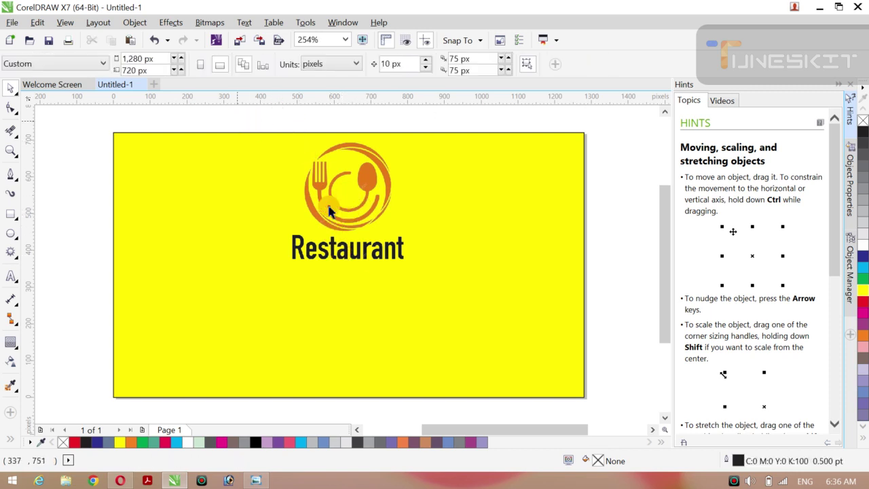
{"action": "left_click", "coordinate": [340, 258]}
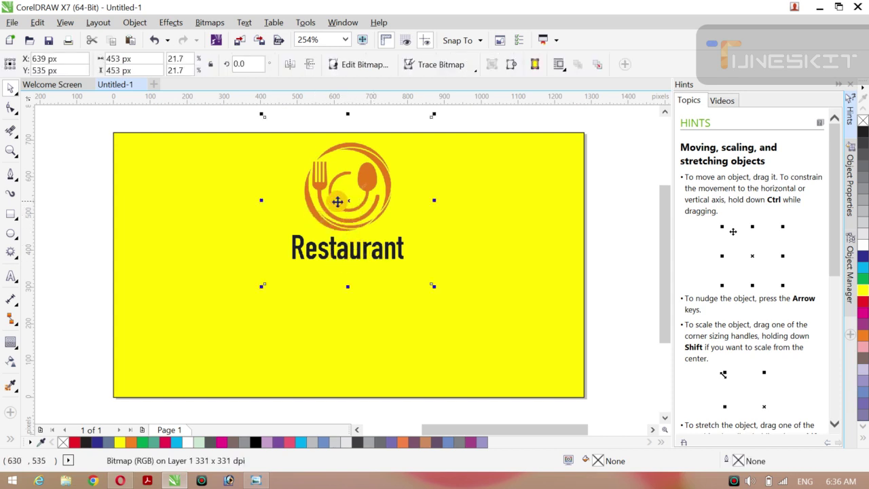
{"action": "left_click", "coordinate": [136, 23]}
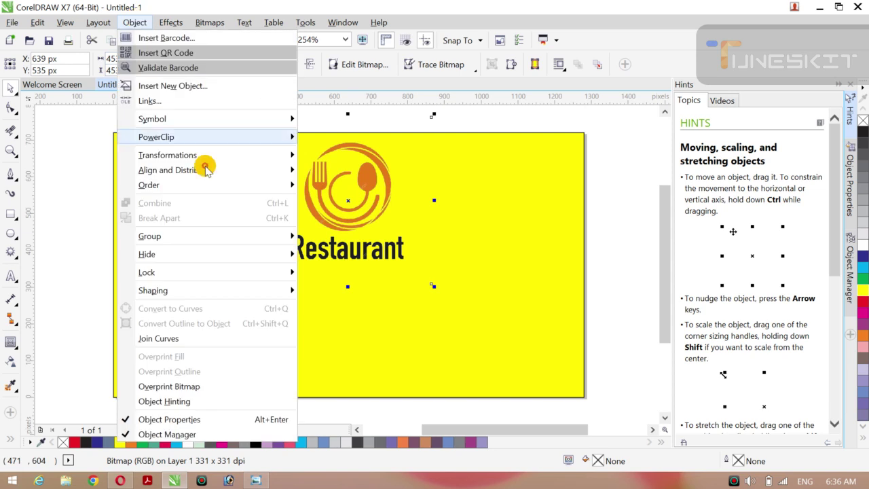
{"action": "left_click", "coordinate": [68, 202]}
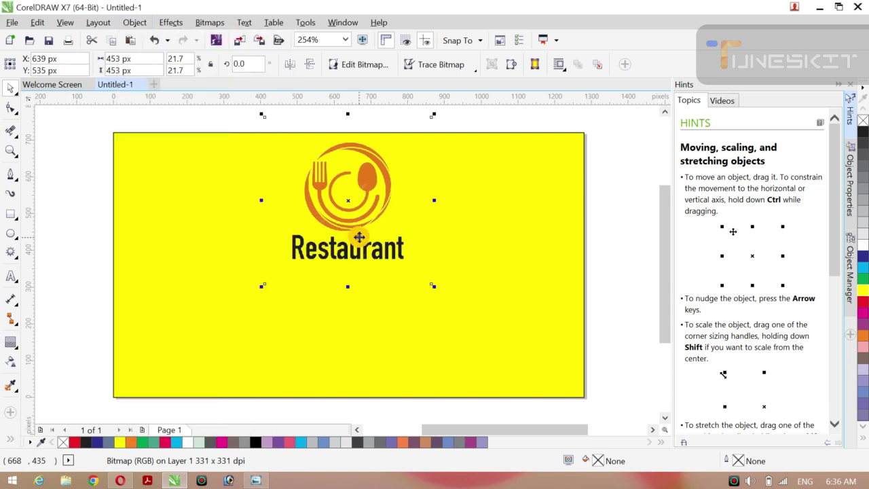
{"action": "left_click", "coordinate": [102, 262]}
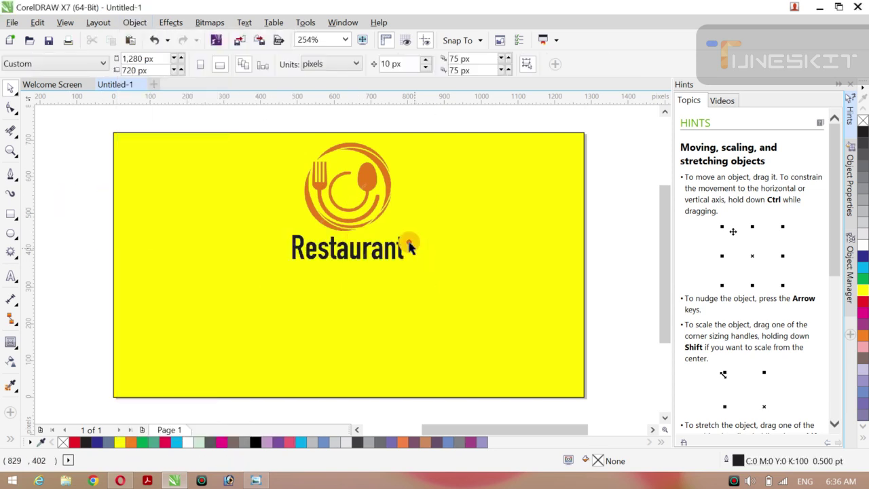
Outline-trace the logo bitmap as a high quality image and delete the traced copy
{"action": "left_click", "coordinate": [344, 252]}
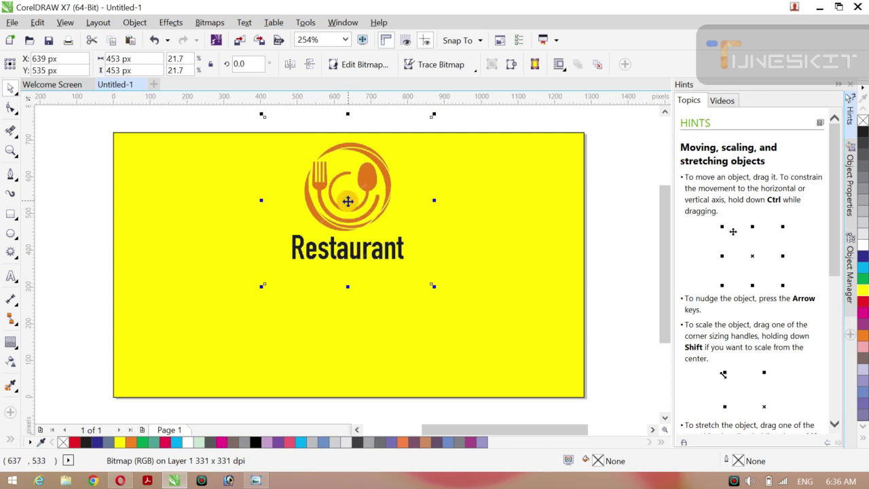
{"action": "right_click", "coordinate": [348, 201]}
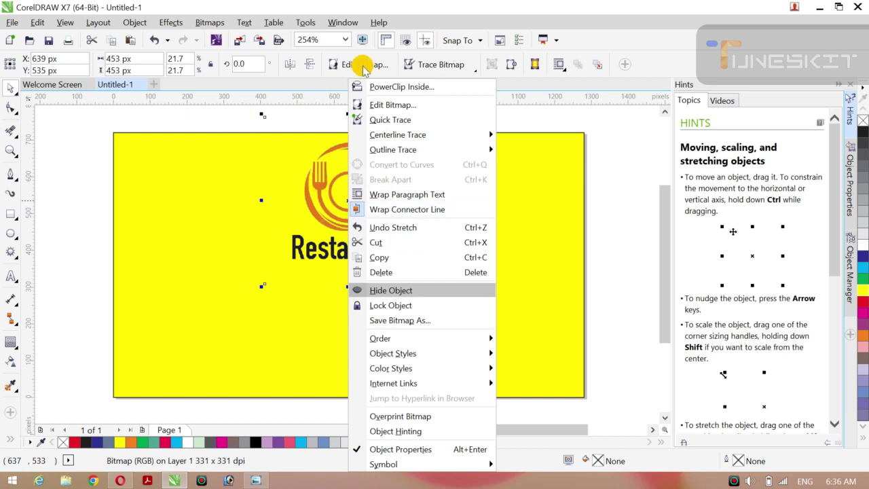
{"action": "left_click", "coordinate": [447, 65]}
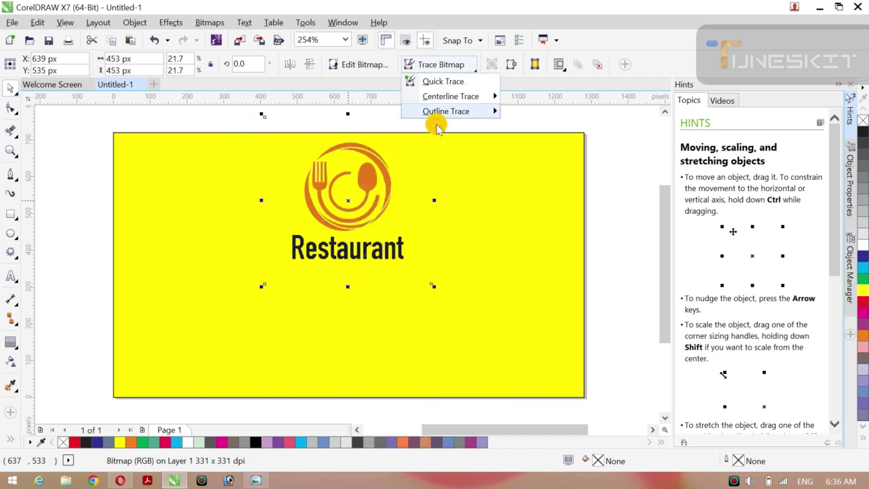
{"action": "mouse_move", "coordinate": [441, 111]}
{"action": "left_click", "coordinate": [555, 189]}
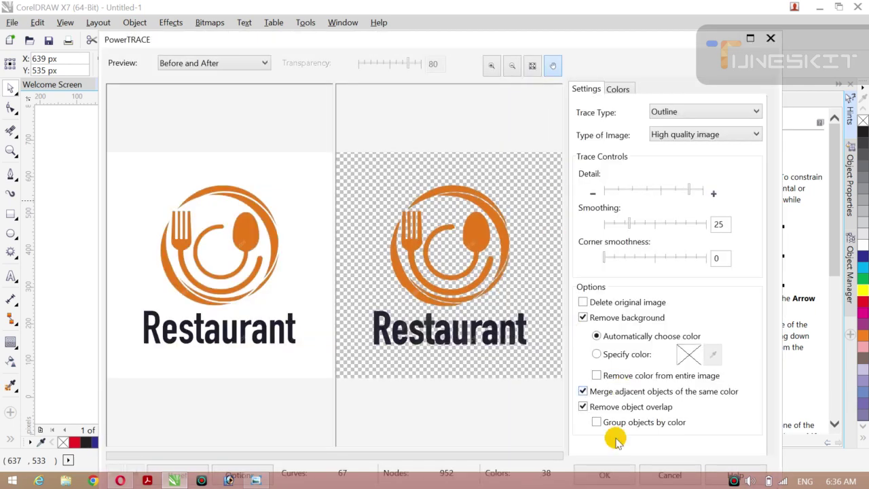
{"action": "left_click", "coordinate": [604, 473]}
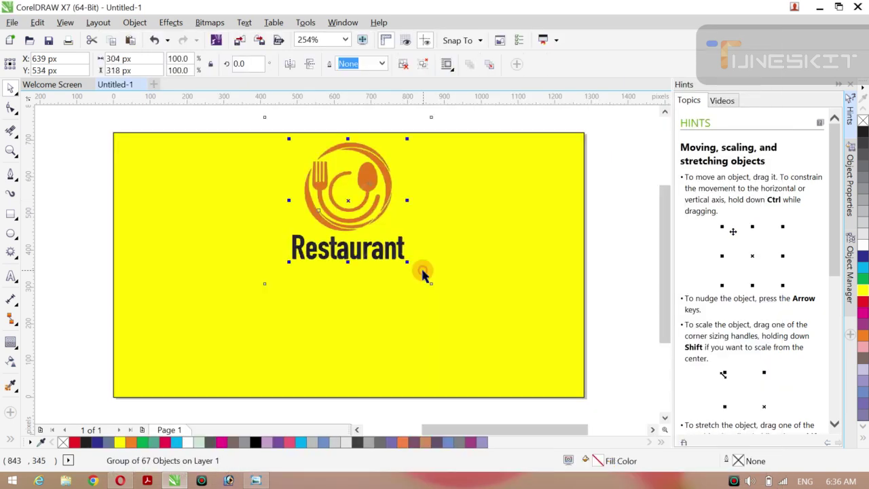
{"action": "mouse_move", "coordinate": [346, 200]}
{"action": "left_mouse_down"}
{"action": "mouse_move", "coordinate": [510, 204]}
{"action": "mouse_move", "coordinate": [513, 215]}
{"action": "left_mouse_up"}
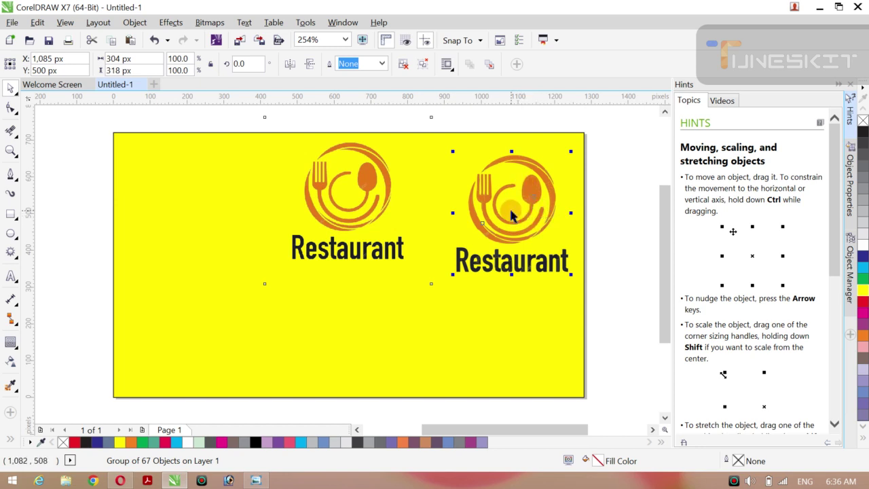
{"action": "key", "text": "Delete"}
Stretch the original logo bitmap to about 643 px wide and 529 px high, and deselect it
{"action": "left_click", "coordinate": [365, 173]}
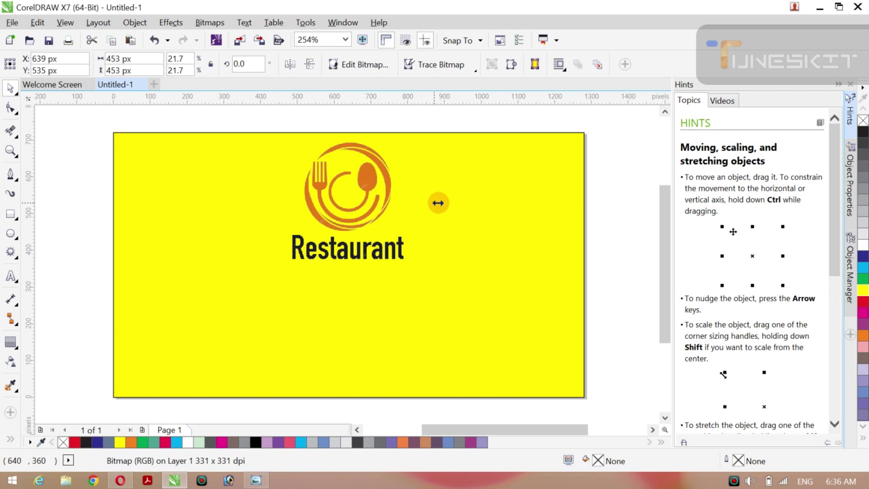
{"action": "left_click_drag", "start_coordinate": [438, 203], "coordinate": [468, 202]}
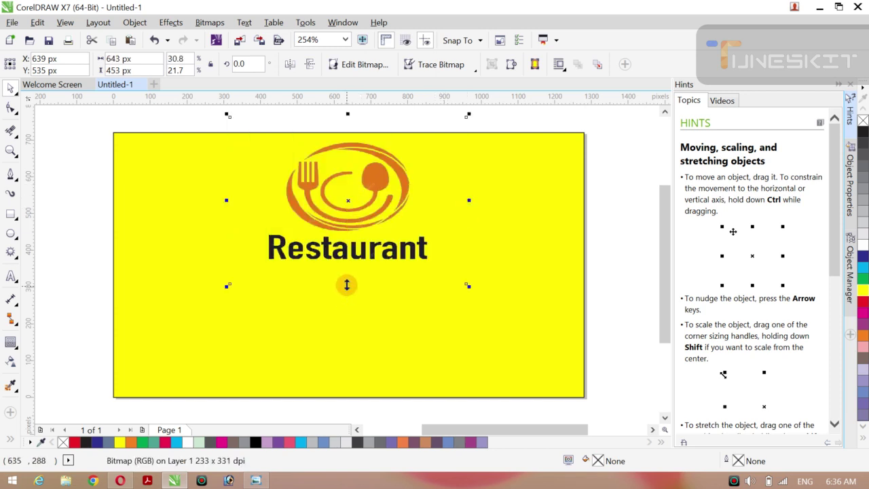
{"action": "left_click_drag", "start_coordinate": [347, 284], "coordinate": [347, 312]}
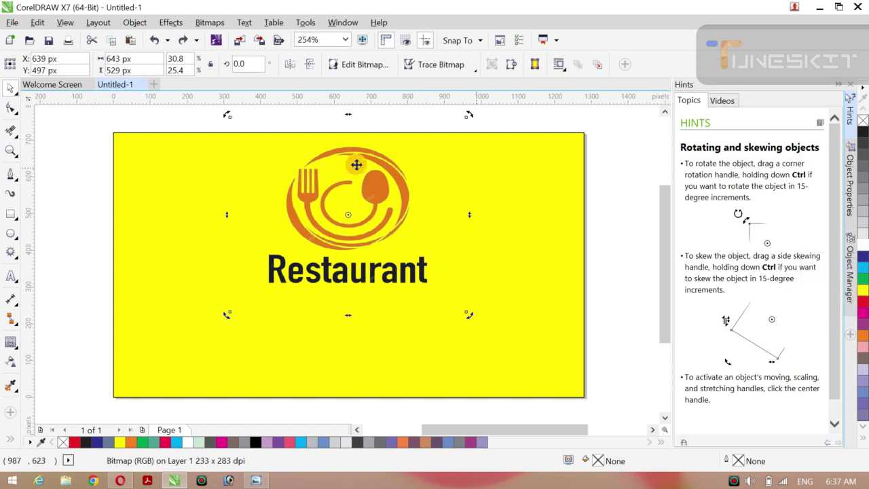
{"action": "left_click", "coordinate": [15, 97]}
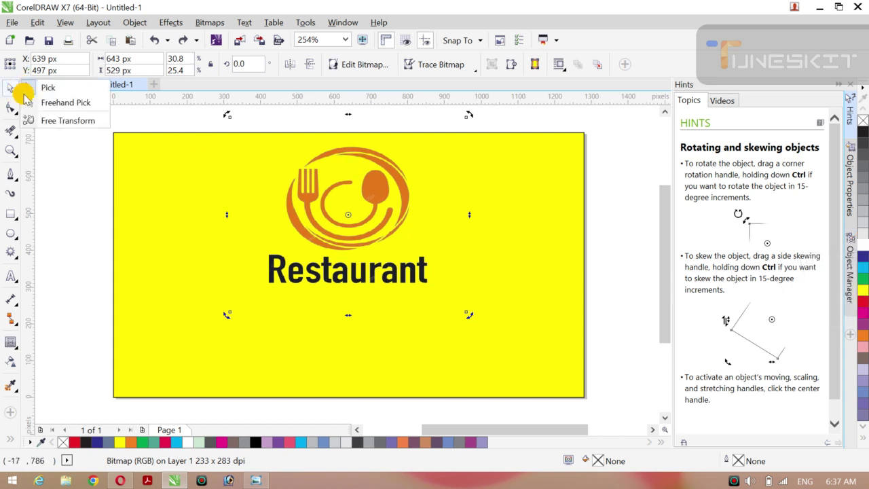
{"action": "left_click", "coordinate": [39, 87]}
{"action": "left_click", "coordinate": [66, 168]}
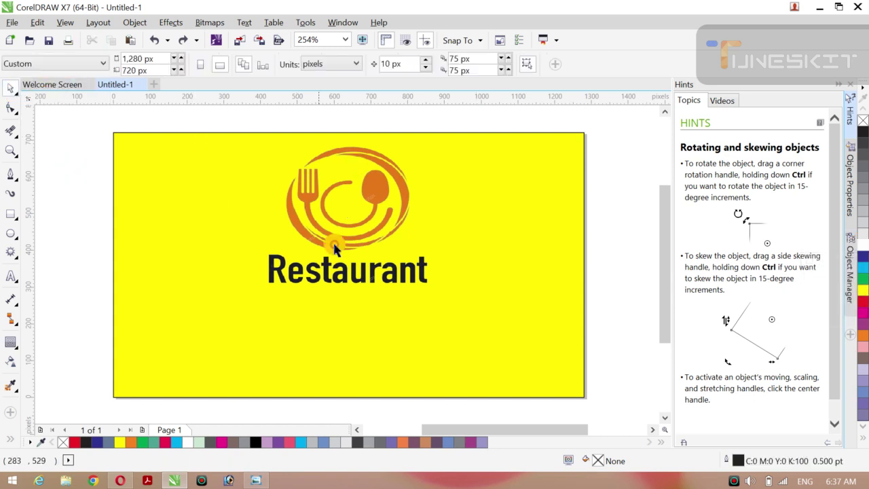
{"action": "left_click", "coordinate": [356, 280]}
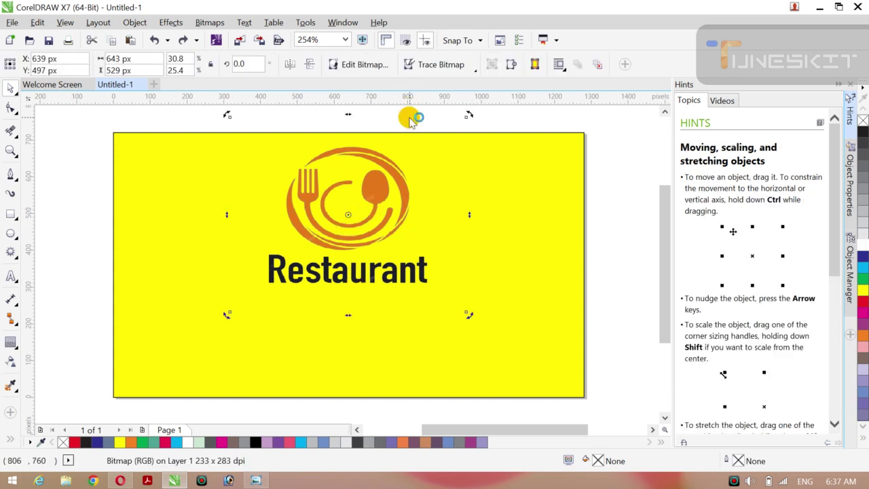
{"action": "left_click", "coordinate": [638, 231]}
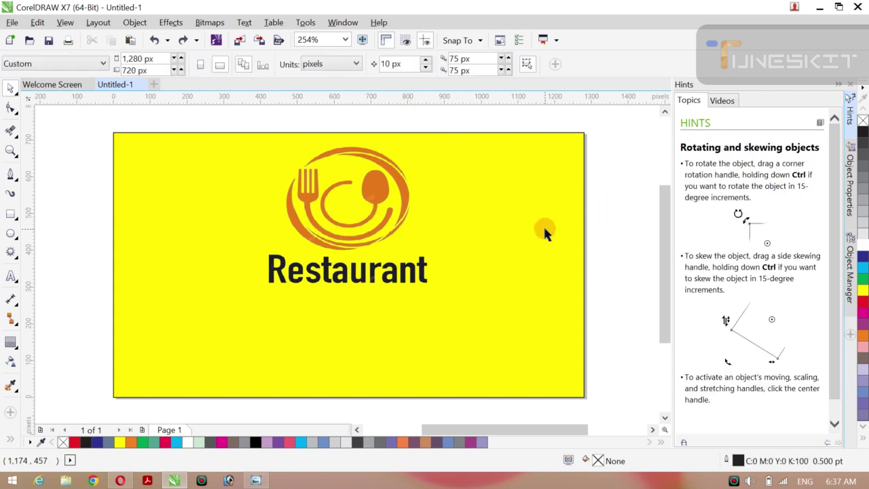
Recolour the yellow background rectangle to the brownish grey swatch C:0 M:20 Y:20 K:60 and deselect it
{"action": "left_click", "coordinate": [545, 231]}
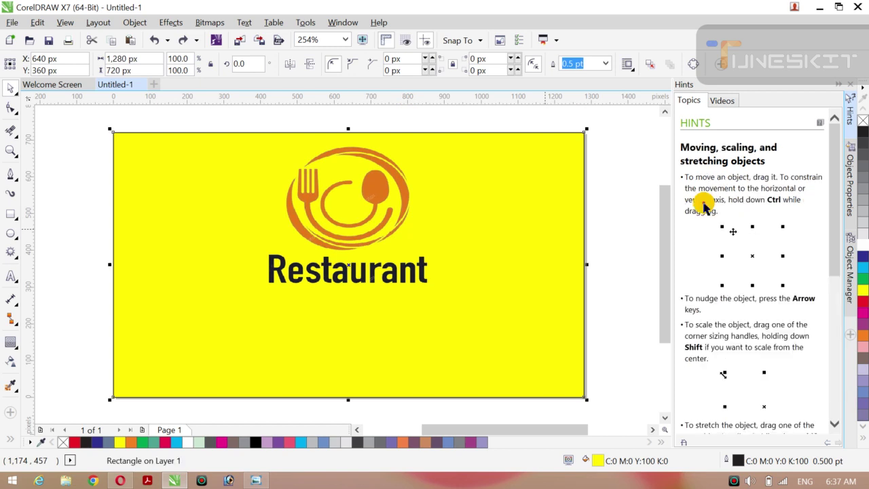
{"action": "left_click", "coordinate": [862, 362]}
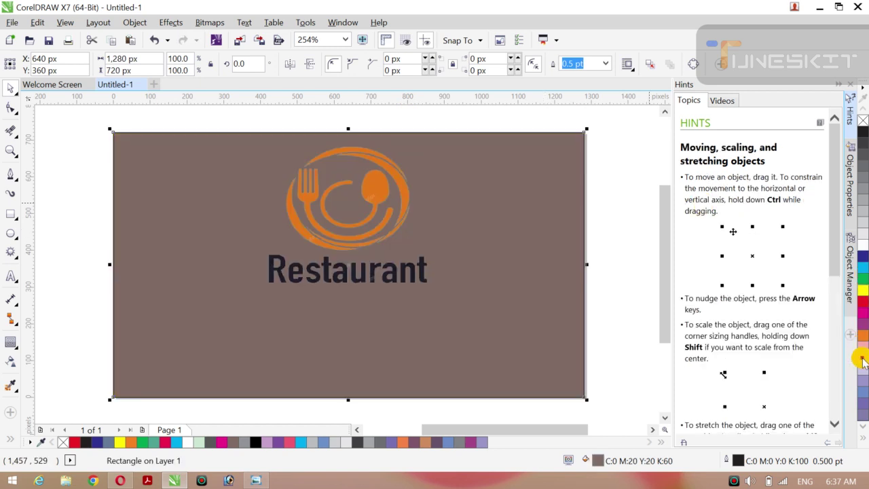
{"action": "left_click", "coordinate": [650, 197]}
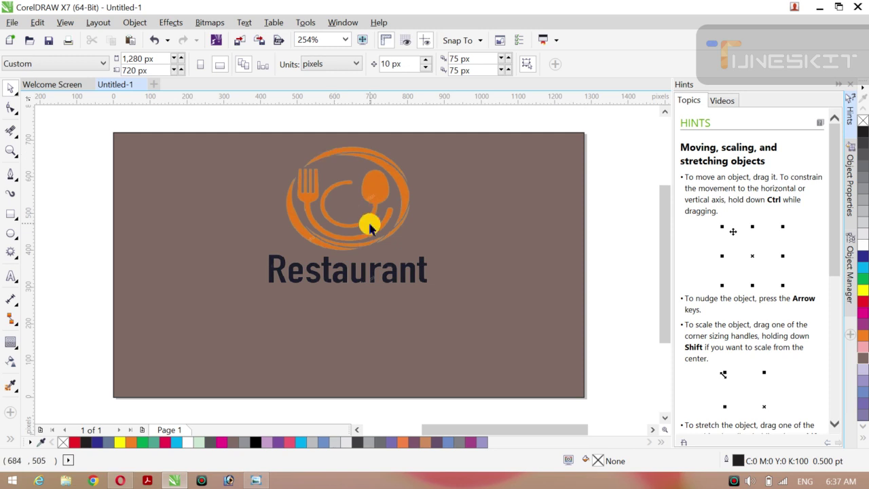
Reduce the restaurant logo's height to about 465 px, move it up to about X 646, Y 546 px, and deselect it
{"action": "left_click", "coordinate": [373, 202]}
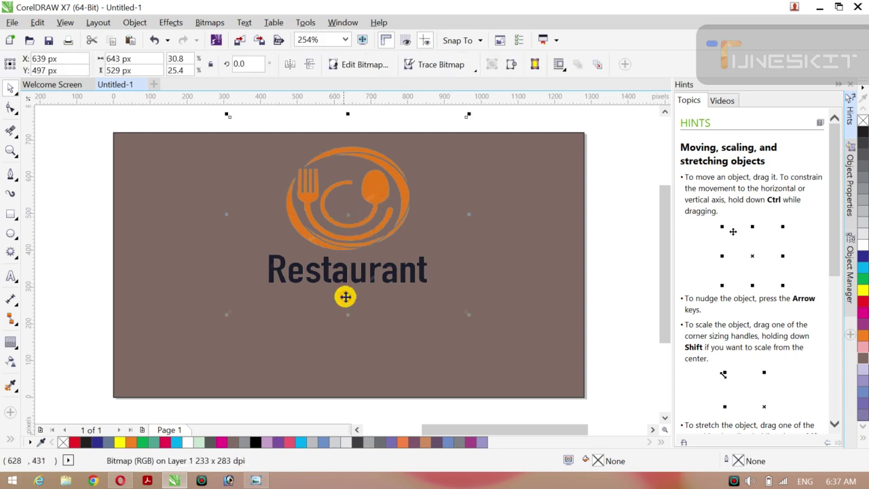
{"action": "left_click_drag", "start_coordinate": [349, 313], "coordinate": [349, 291]}
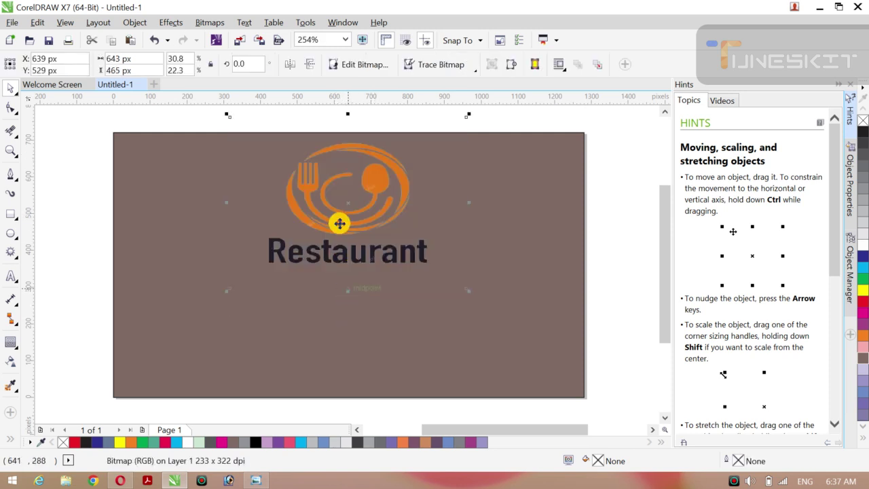
{"action": "left_click_drag", "start_coordinate": [351, 207], "coordinate": [354, 199]}
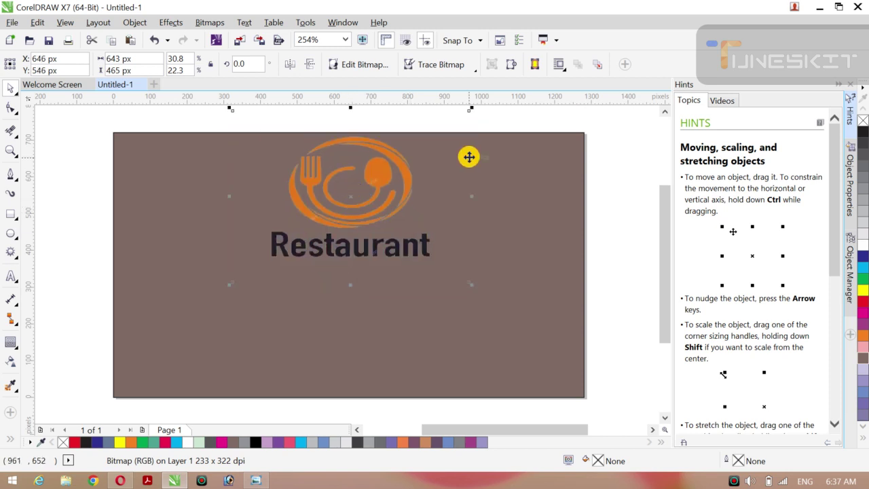
{"action": "left_click", "coordinate": [519, 120]}
Round all four corners of the background rectangle to a radius of about 197 px with the Shape tool, and deselect it
{"action": "left_click_drag", "start_coordinate": [495, 265], "coordinate": [306, 234]}
{"action": "key", "text": "Escape"}
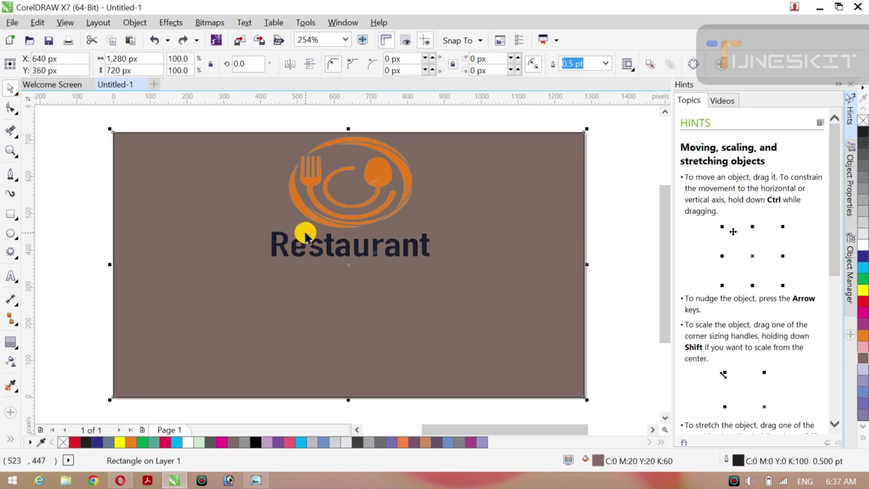
{"action": "left_click", "coordinate": [86, 179]}
{"action": "left_click", "coordinate": [181, 198]}
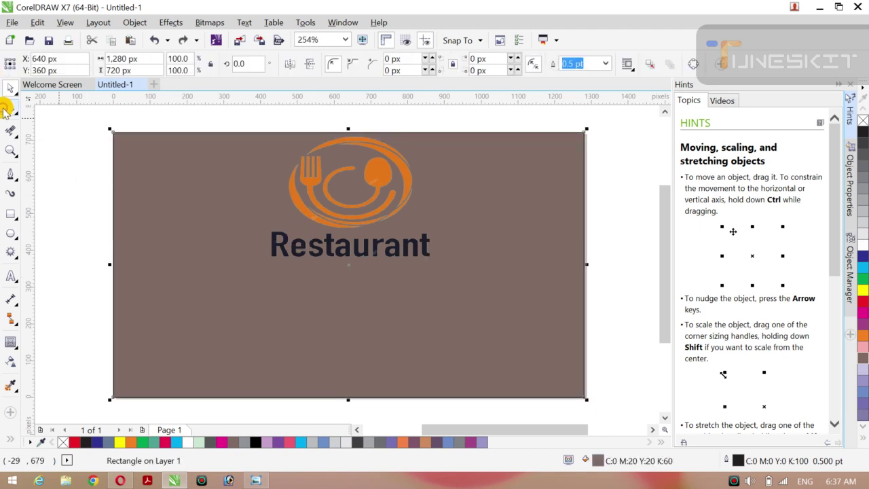
{"action": "left_click", "coordinate": [9, 109]}
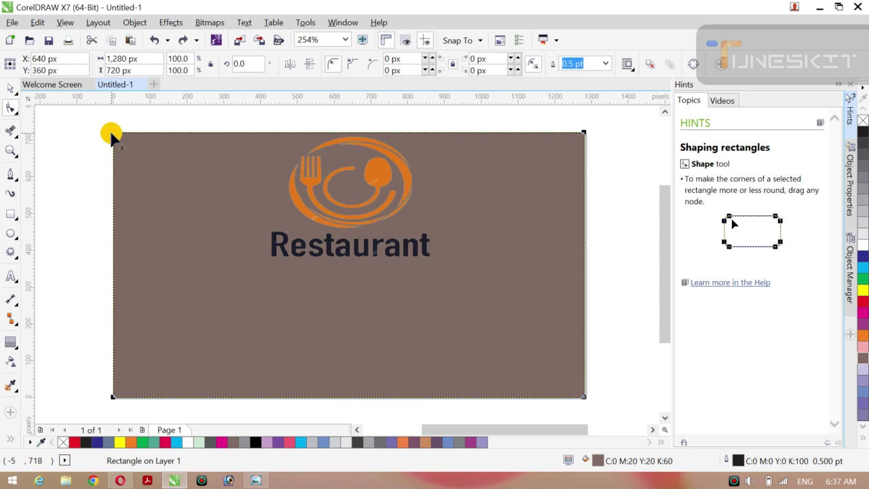
{"action": "left_click_drag", "start_coordinate": [112, 134], "coordinate": [183, 188]}
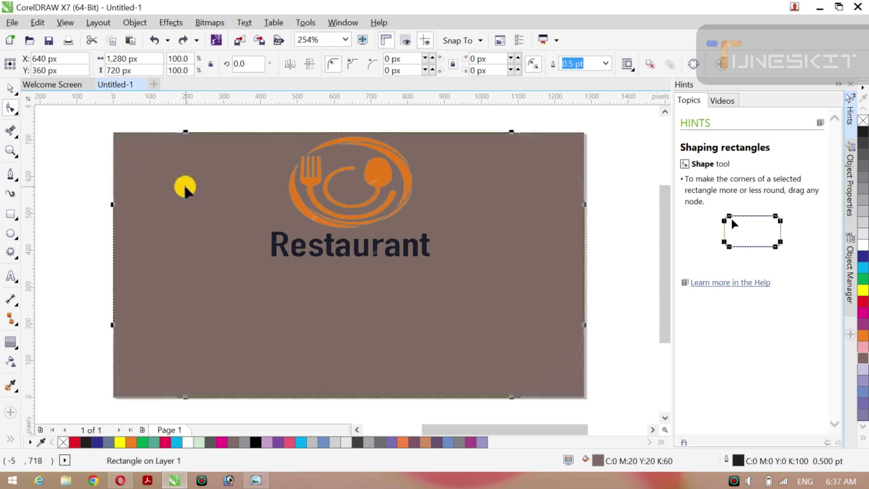
{"action": "left_click", "coordinate": [18, 95]}
{"action": "left_click", "coordinate": [55, 85]}
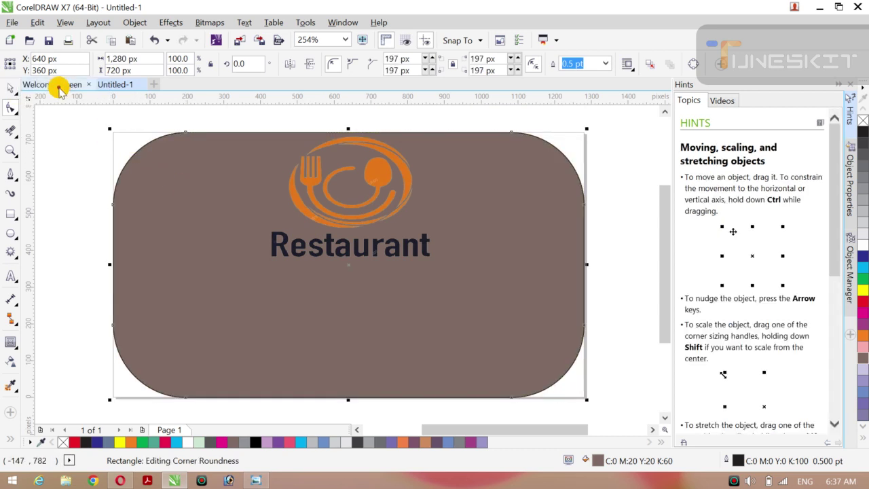
{"action": "left_click", "coordinate": [70, 140]}
Enlarge the logo around its centre to about 780 by 565 px and move it down to about Y 517 px
{"action": "left_click", "coordinate": [307, 216]}
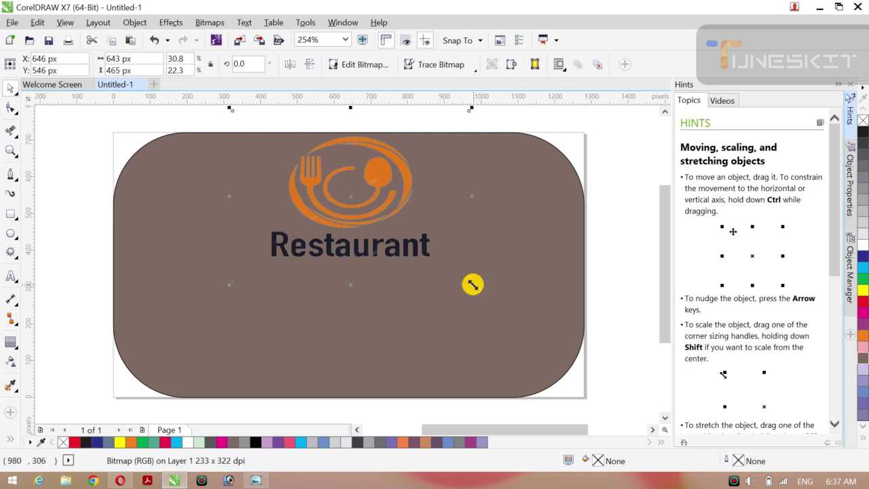
{"action": "left_click_drag", "start_coordinate": [472, 284], "coordinate": [497, 303]}
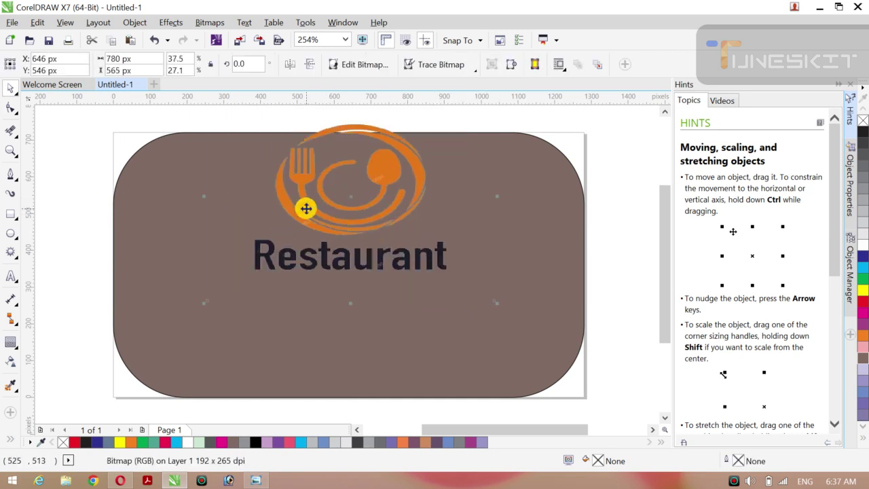
{"action": "left_click_drag", "start_coordinate": [354, 200], "coordinate": [354, 211]}
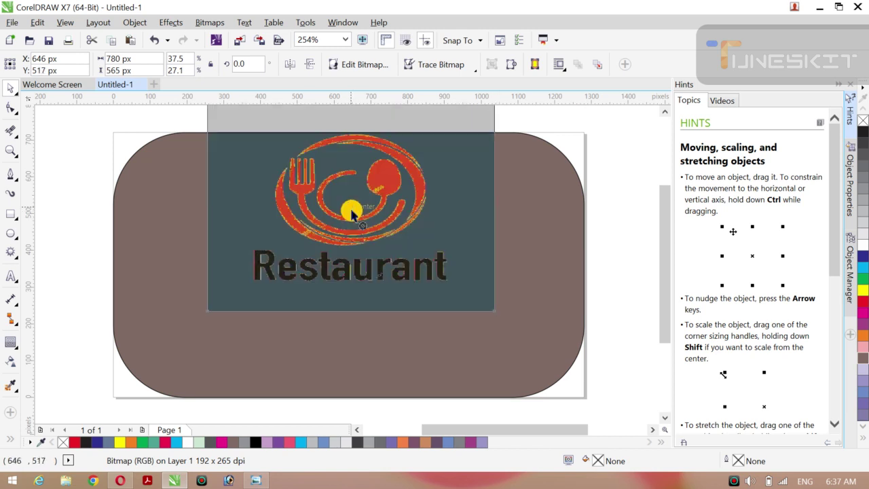
{"action": "left_click", "coordinate": [76, 163]}
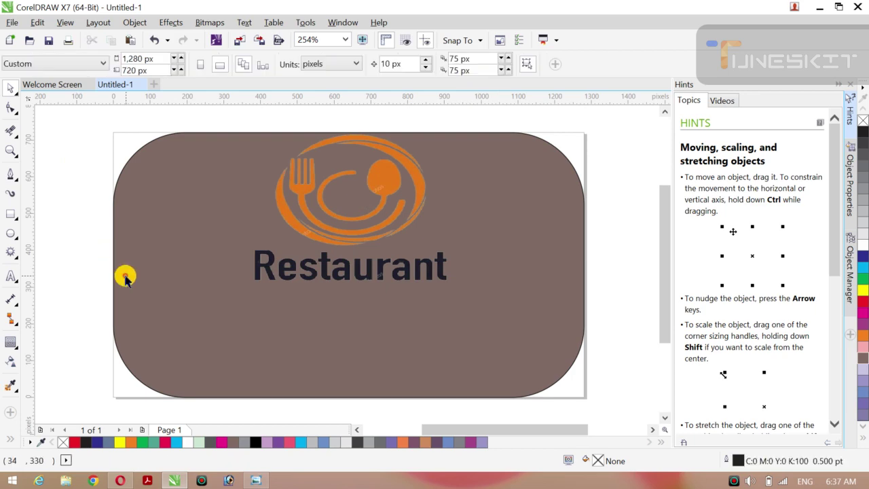
Switch to the Opera browser and search Yandex Images for "restaurant food"
{"action": "left_click", "coordinate": [120, 480]}
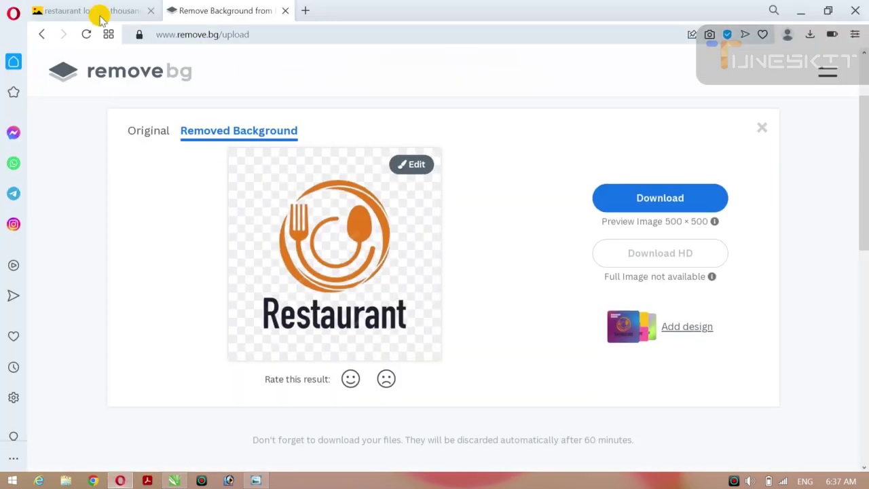
{"action": "left_click", "coordinate": [100, 12]}
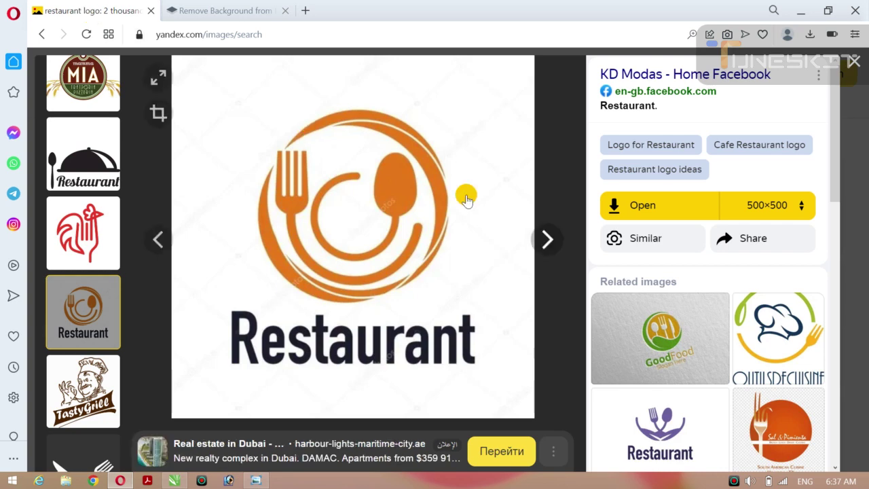
{"action": "left_click", "coordinate": [39, 34]}
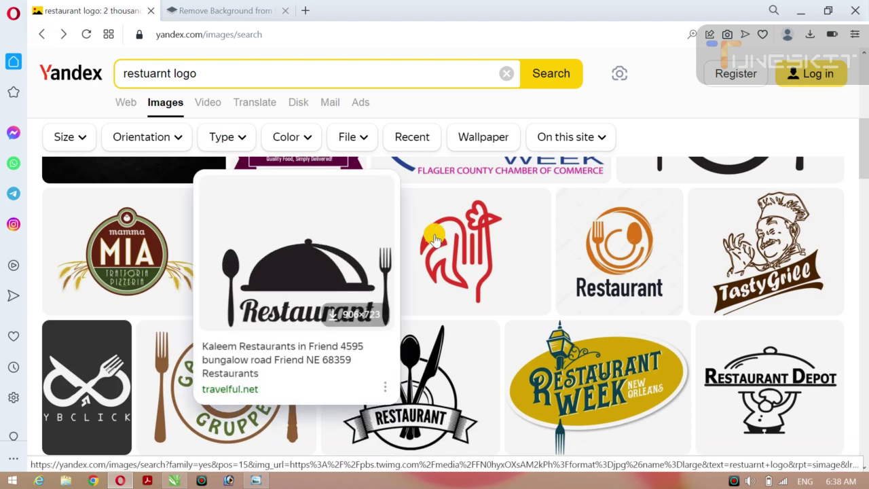
{"action": "left_click", "coordinate": [224, 80]}
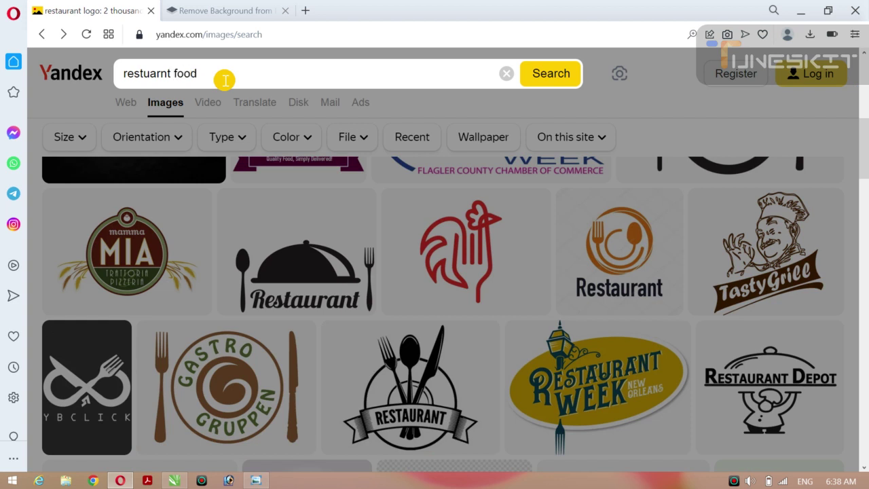
{"action": "key", "text": "Return"}
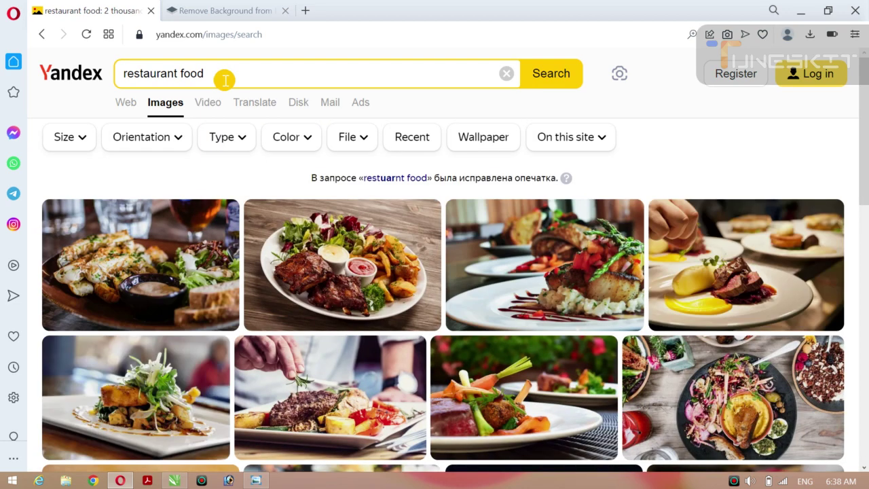
Copy the picture of the burger with fries and jars from the image results and paste it into remove.bg
{"action": "scroll", "coordinate": [224, 80], "scroll_direction": "down", "scroll_amount": 5}
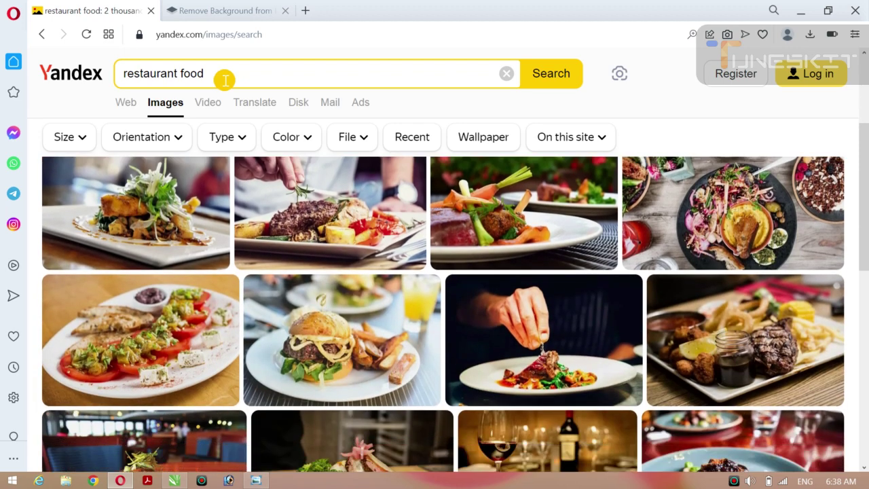
{"action": "scroll", "coordinate": [225, 80], "scroll_direction": "down", "scroll_amount": 3}
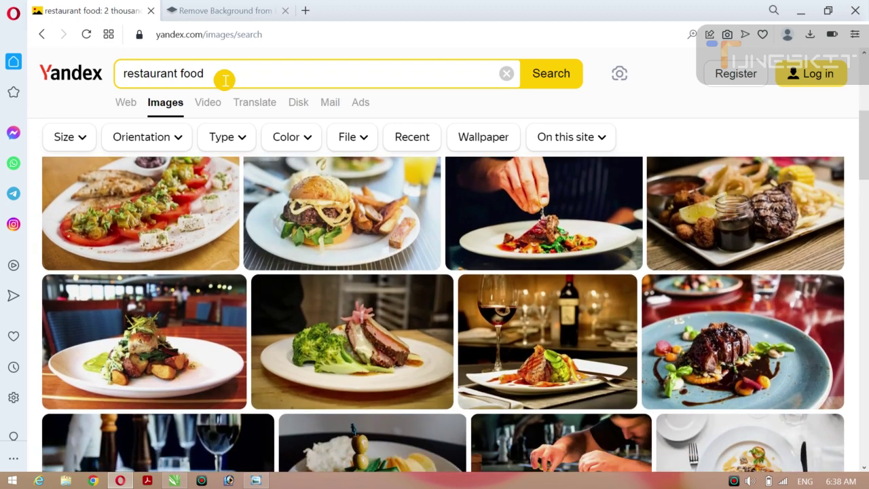
{"action": "scroll", "coordinate": [224, 80], "scroll_direction": "down", "scroll_amount": 5}
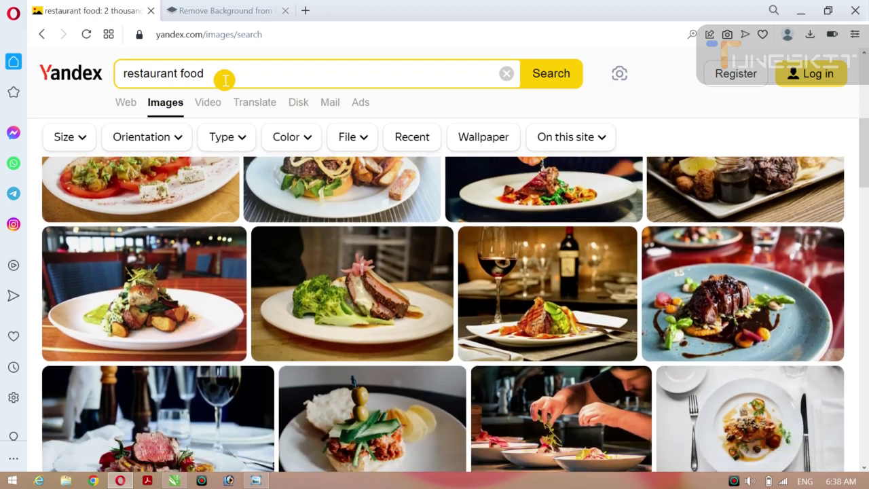
{"action": "scroll", "coordinate": [224, 80], "scroll_direction": "down", "scroll_amount": 5}
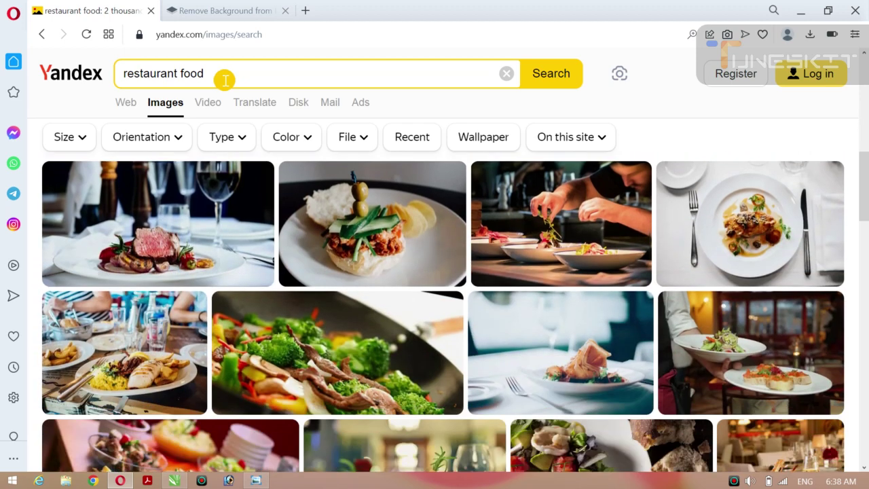
{"action": "scroll", "coordinate": [225, 80], "scroll_direction": "down", "scroll_amount": 5}
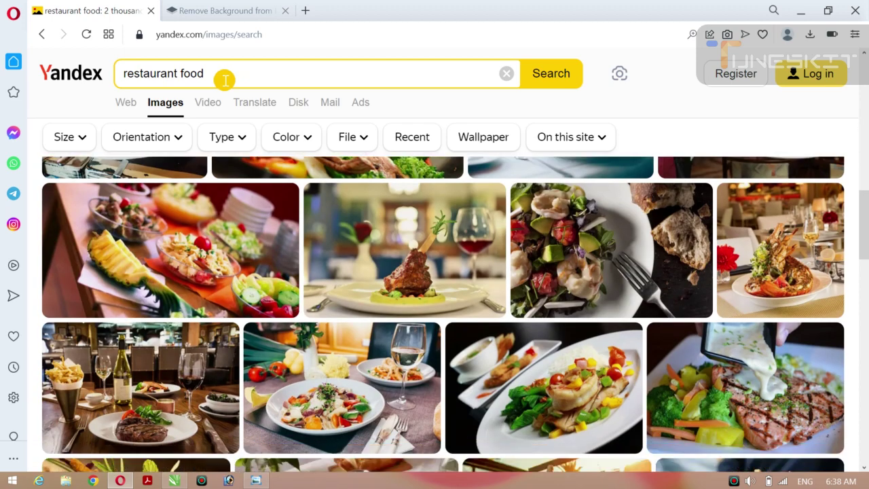
{"action": "scroll", "coordinate": [224, 80], "scroll_direction": "down", "scroll_amount": 1}
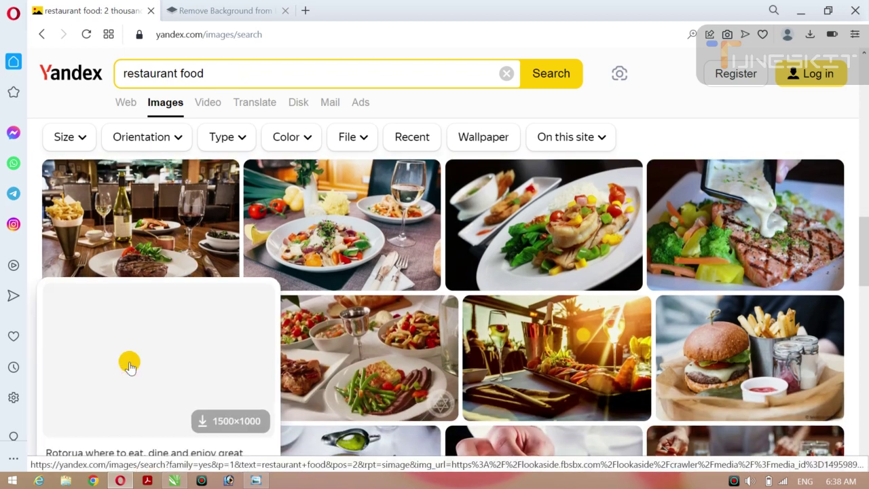
{"action": "left_click", "coordinate": [732, 348]}
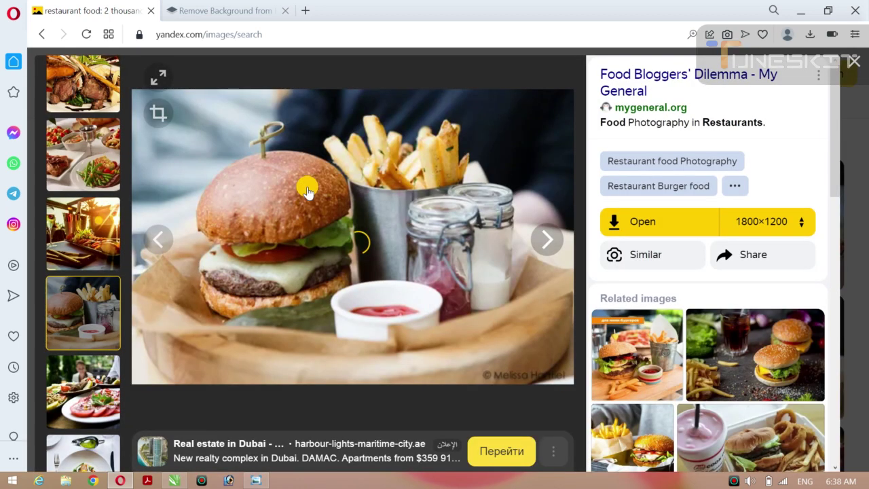
{"action": "right_click", "coordinate": [281, 186]}
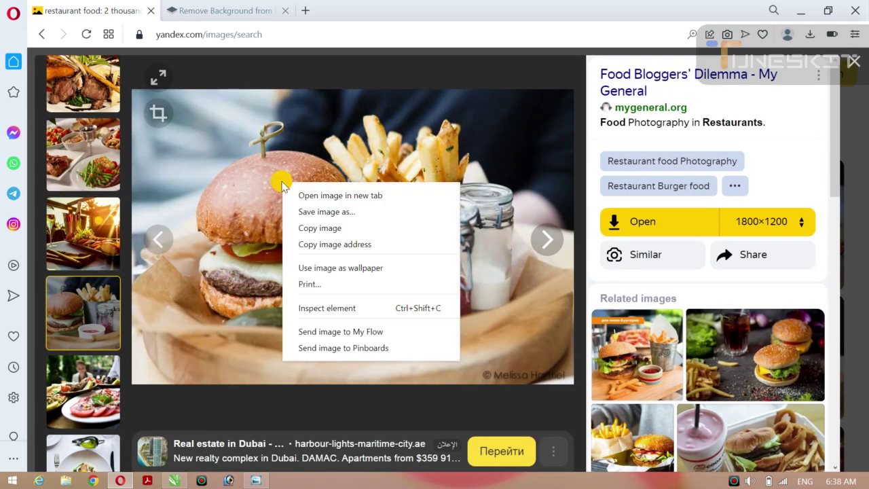
{"action": "left_click", "coordinate": [333, 228]}
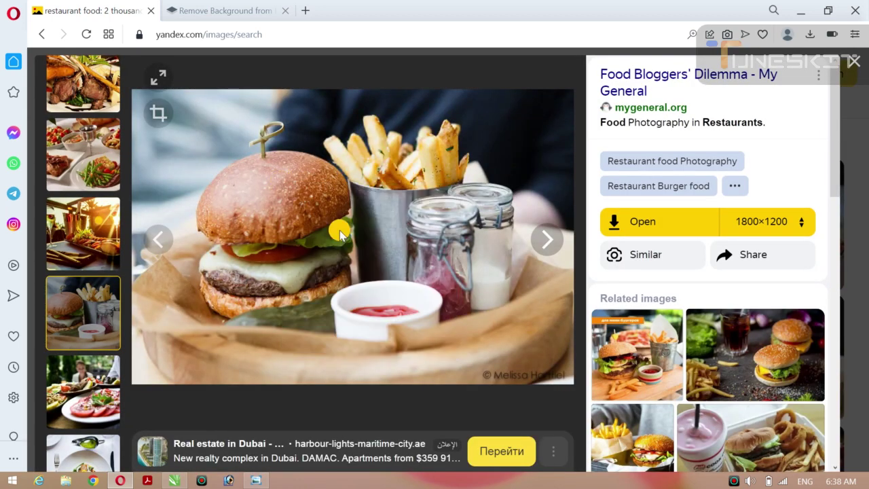
{"action": "left_click", "coordinate": [220, 11]}
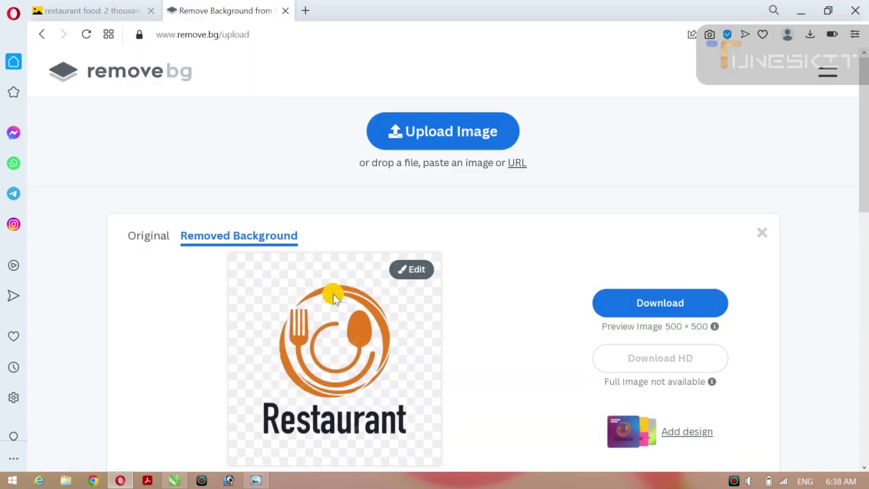
{"action": "key", "text": "ctrl+v"}
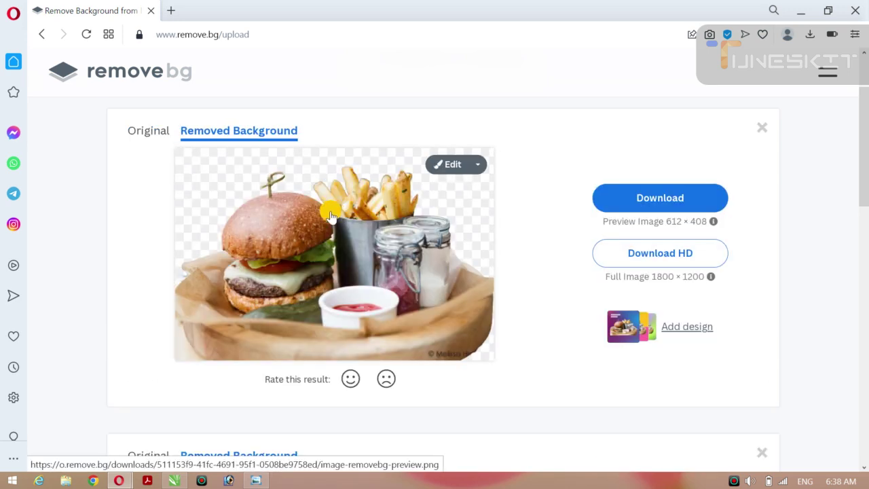
Save the background-free burger picture to Downloads as the PNG image-removebg-preview (40) and open it in Windows Photo Viewer
{"action": "right_click", "coordinate": [329, 216]}
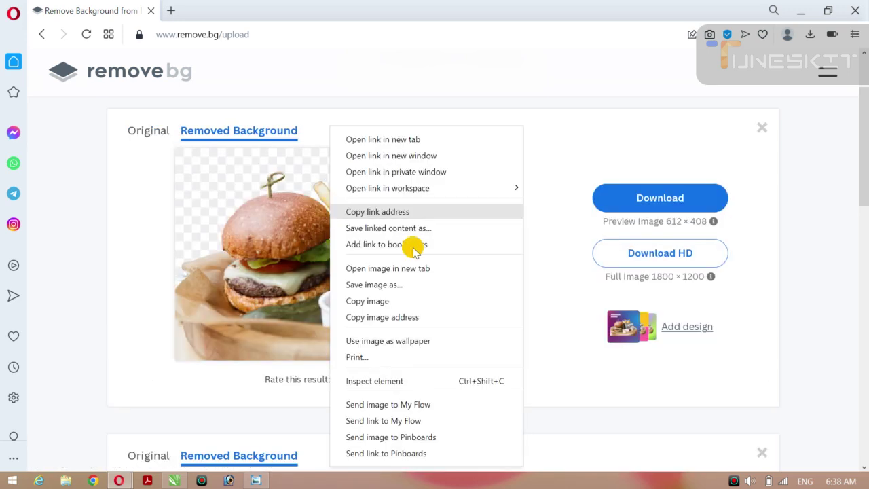
{"action": "left_click", "coordinate": [395, 285]}
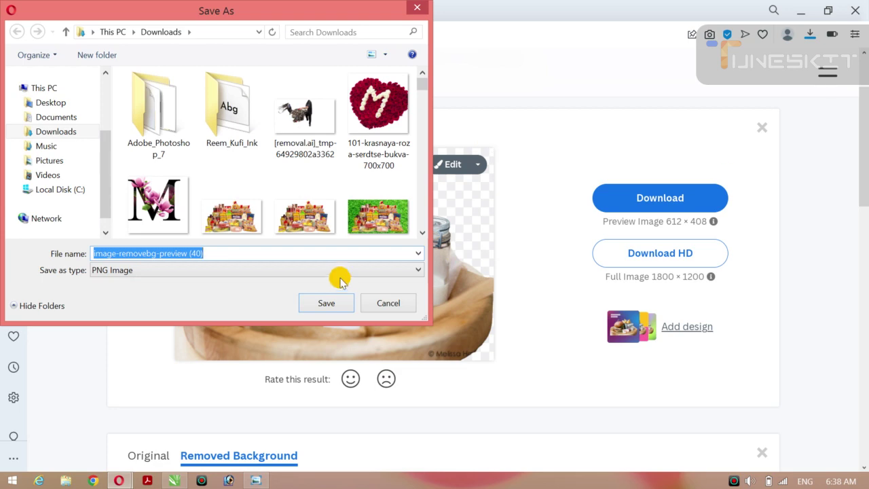
{"action": "left_click", "coordinate": [321, 303]}
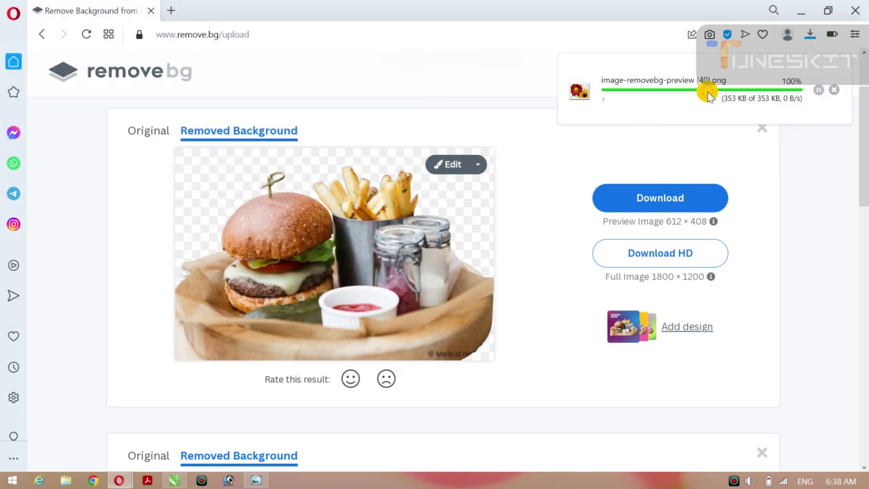
{"action": "left_click", "coordinate": [689, 99]}
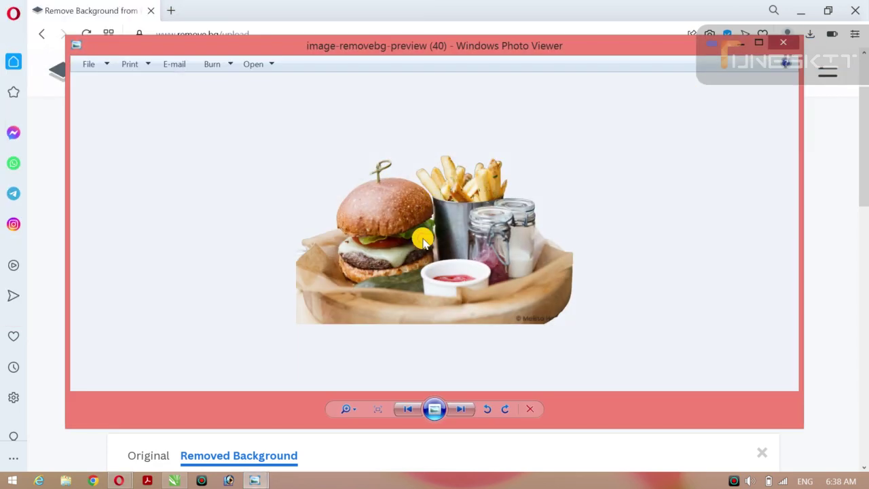
Copy the background-free burger picture from the photo viewer and paste it into the CorelDRAW design
{"action": "right_click", "coordinate": [422, 241]}
{"action": "left_click", "coordinate": [467, 330]}
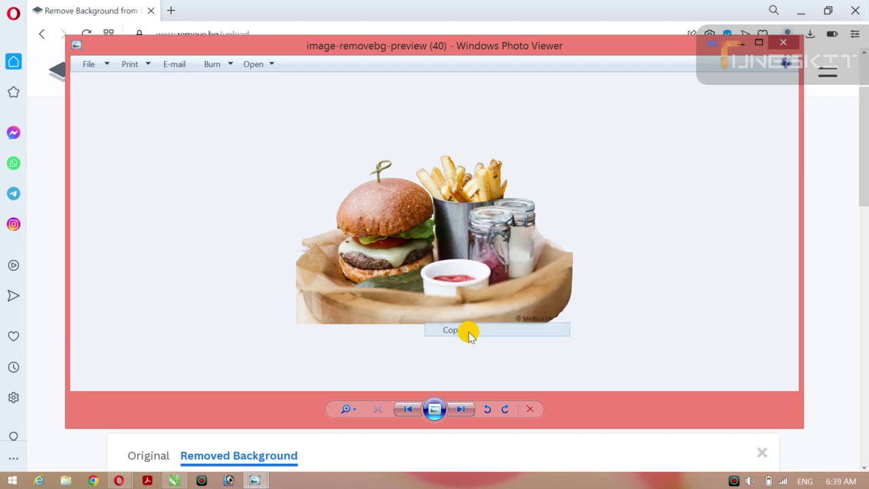
{"action": "left_click", "coordinate": [175, 480]}
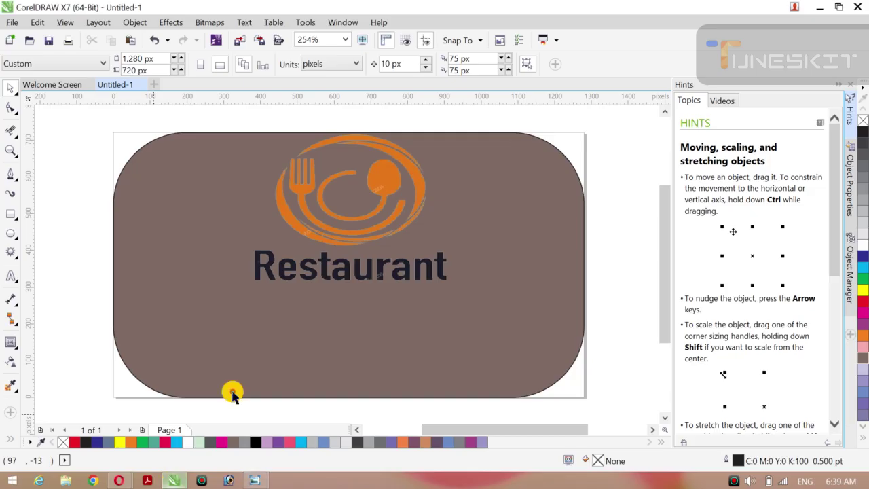
{"action": "key", "text": "ctrl+v"}
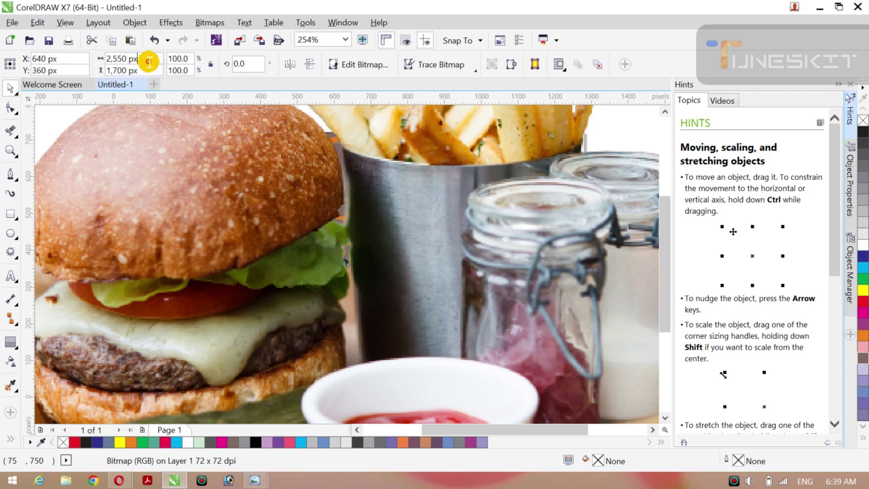
Set the pasted burger picture's size to 100 by 100 px
{"action": "left_click", "coordinate": [148, 61]}
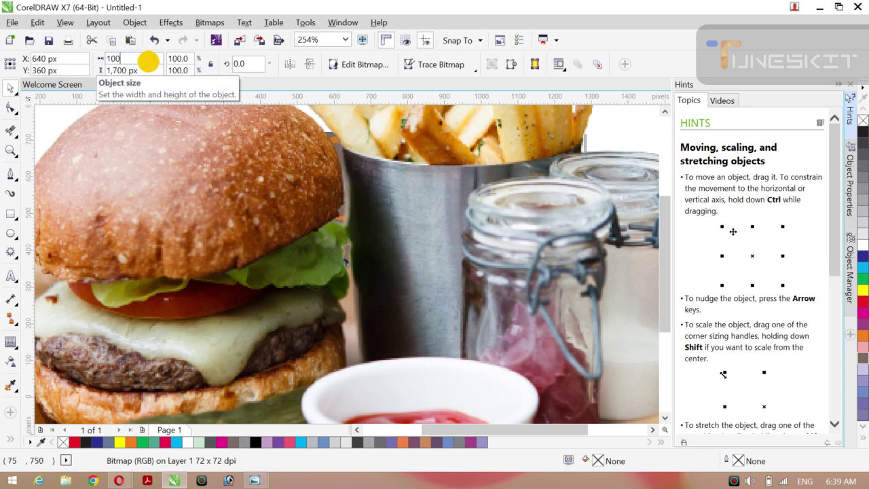
{"action": "key", "text": "BackSpace"}
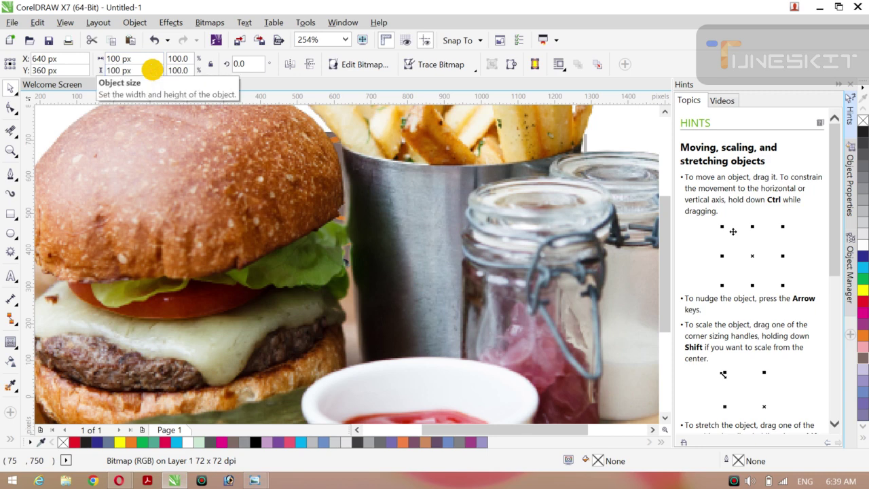
{"action": "key", "text": "Return"}
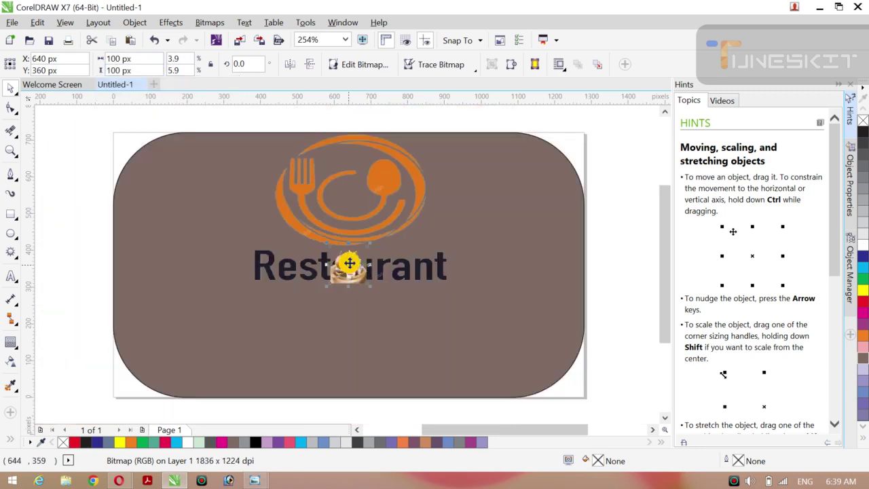
Move the burger picture to the lower-left part of the brown background and enlarge it to about 524 by 319 px
{"action": "left_click_drag", "start_coordinate": [349, 263], "coordinate": [196, 345]}
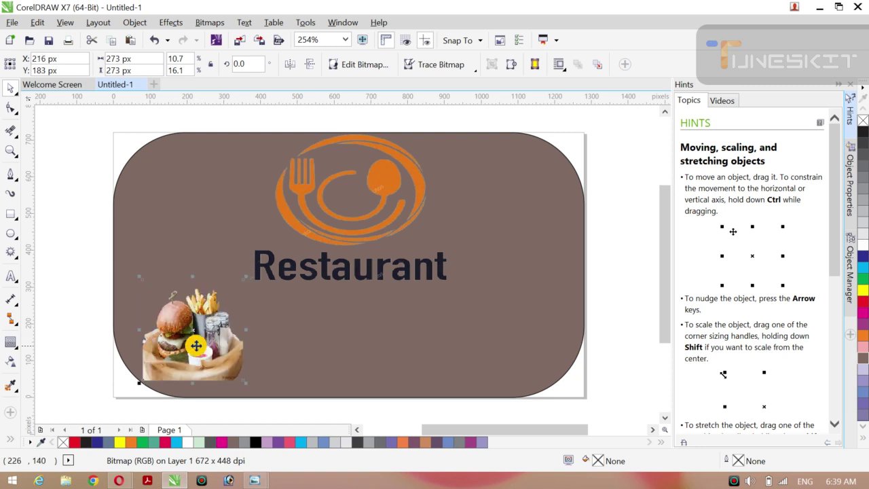
{"action": "left_click_drag", "start_coordinate": [245, 329], "coordinate": [338, 333]}
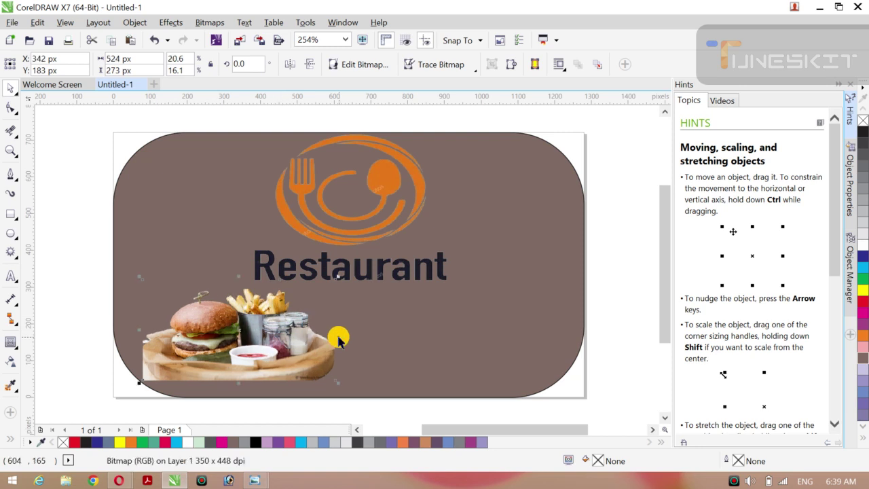
{"action": "left_click_drag", "start_coordinate": [237, 382], "coordinate": [237, 399]}
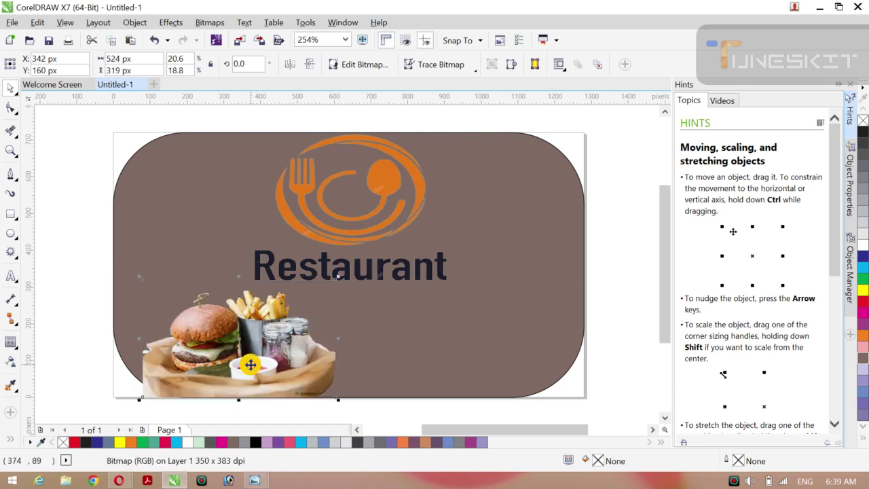
Move the burger picture to about X 374 px and reduce its height from the top edge to about 268 px
{"action": "left_click", "coordinate": [251, 365]}
{"action": "left_click_drag", "start_coordinate": [251, 364], "coordinate": [257, 353]}
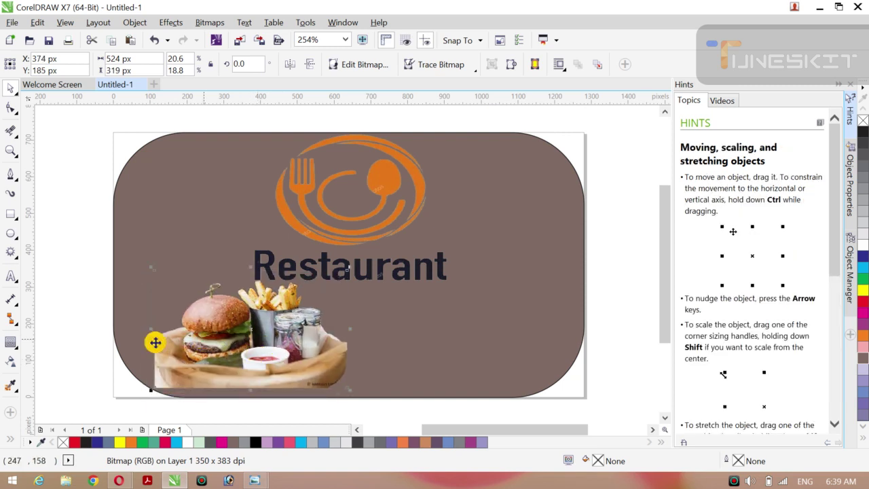
{"action": "left_click", "coordinate": [76, 306]}
{"action": "left_click", "coordinate": [231, 317]}
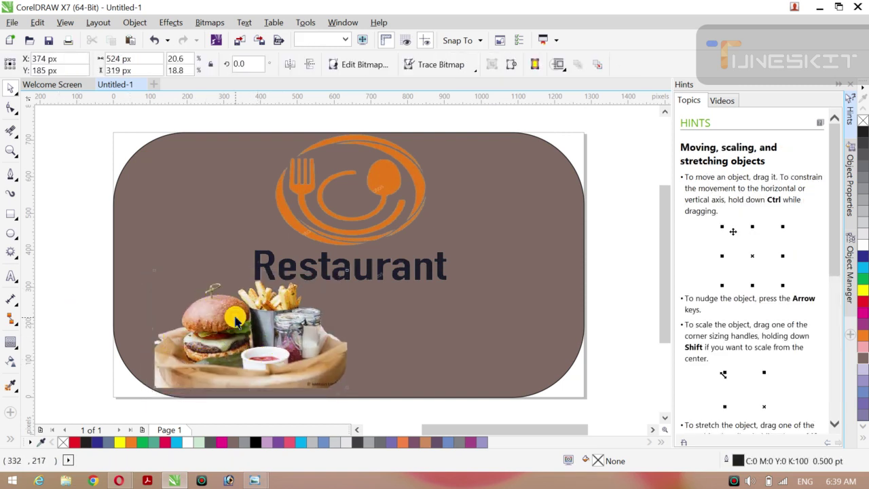
{"action": "left_click_drag", "start_coordinate": [250, 269], "coordinate": [251, 287]}
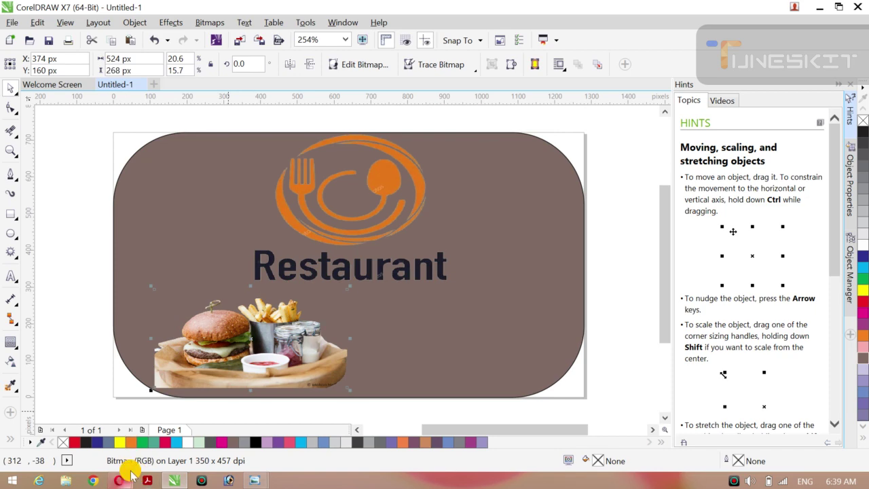
Switch to the Opera browser and search Yandex Images for "restuarnt food and juce"
{"action": "mouse_move", "coordinate": [119, 482]}
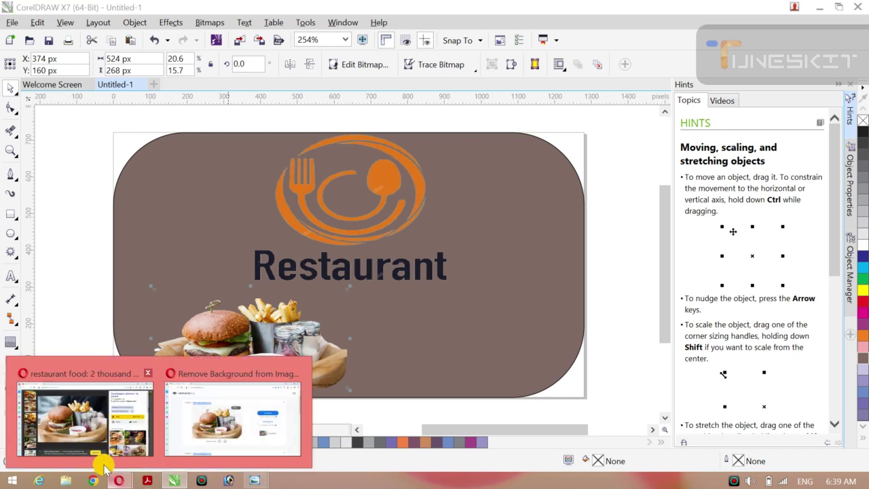
{"action": "left_click", "coordinate": [106, 467]}
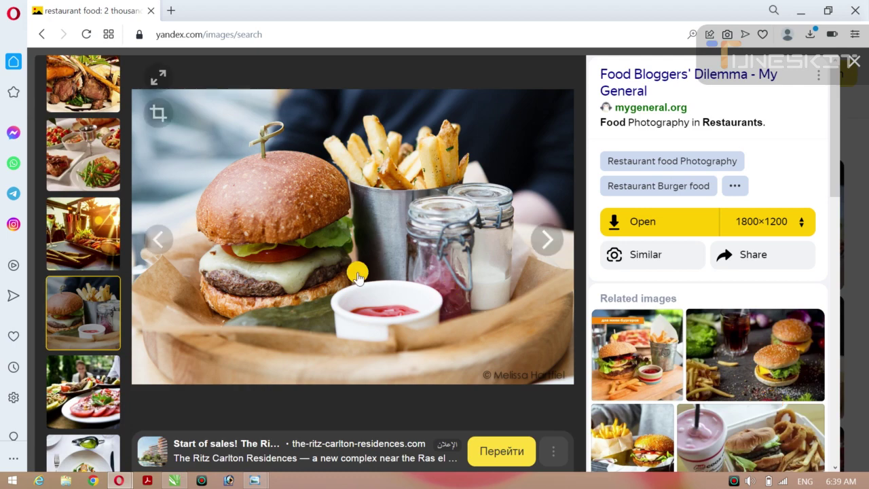
{"action": "left_click", "coordinate": [41, 34]}
{"action": "left_click", "coordinate": [234, 78]}
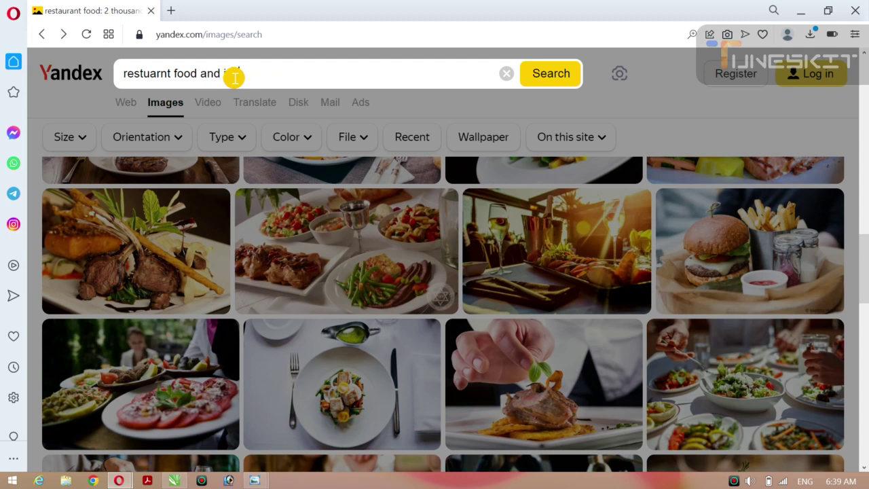
{"action": "type", "text": "and juce"}
{"action": "key", "text": "Return"}
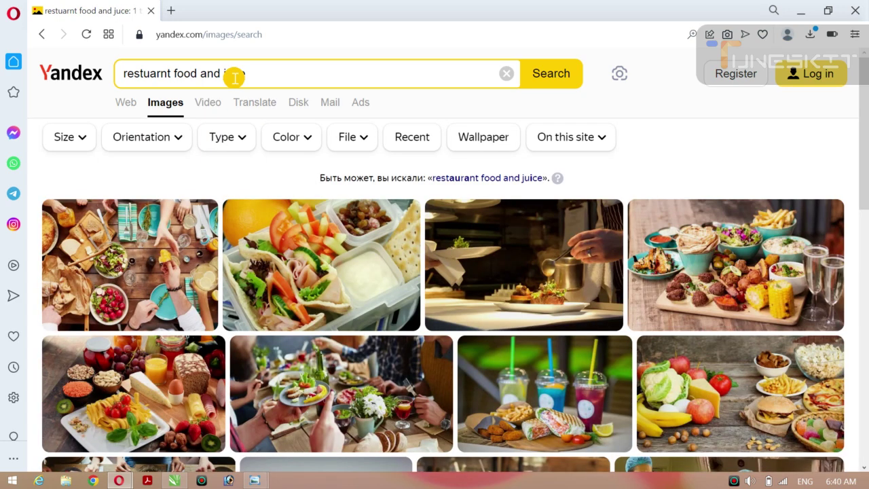
Browse the image results and related images for a suitable picture of food with juice glasses
{"action": "scroll", "coordinate": [234, 78], "scroll_direction": "down", "scroll_amount": 3}
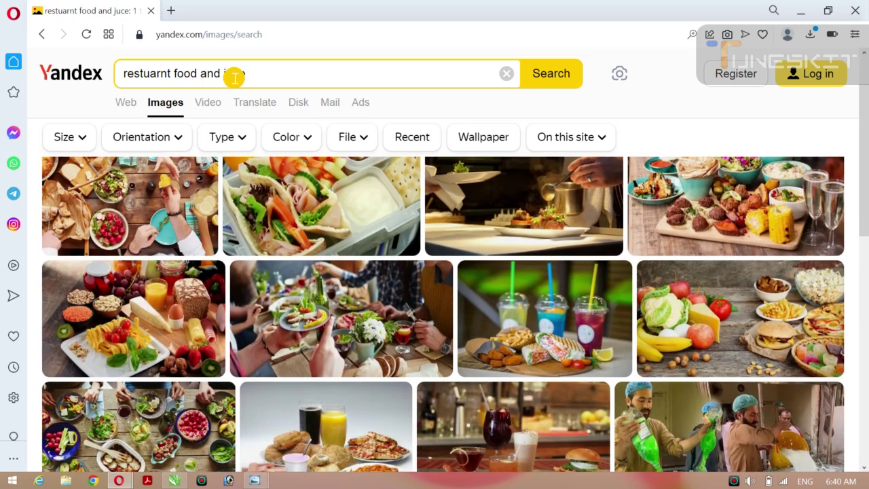
{"action": "scroll", "coordinate": [234, 78], "scroll_direction": "down", "scroll_amount": 3}
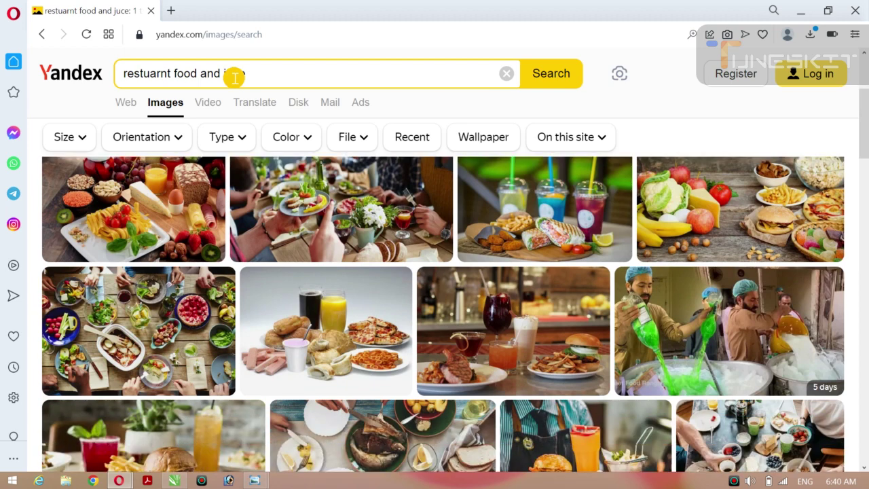
{"action": "scroll", "coordinate": [234, 78], "scroll_direction": "down", "scroll_amount": 2}
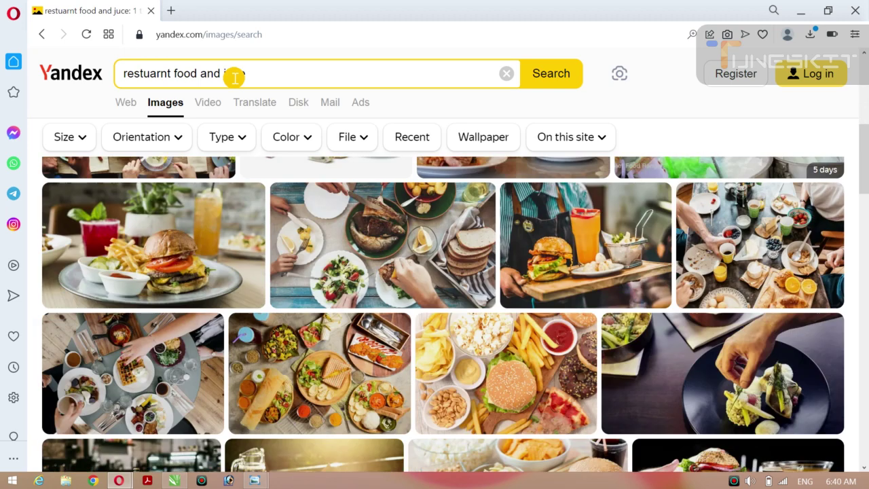
{"action": "scroll", "coordinate": [234, 78], "scroll_direction": "down", "scroll_amount": 3}
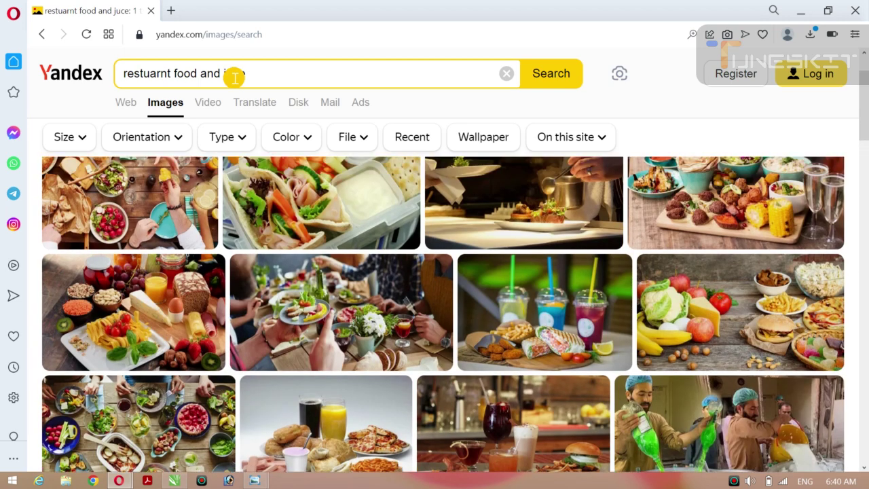
{"action": "left_click", "coordinate": [544, 303]}
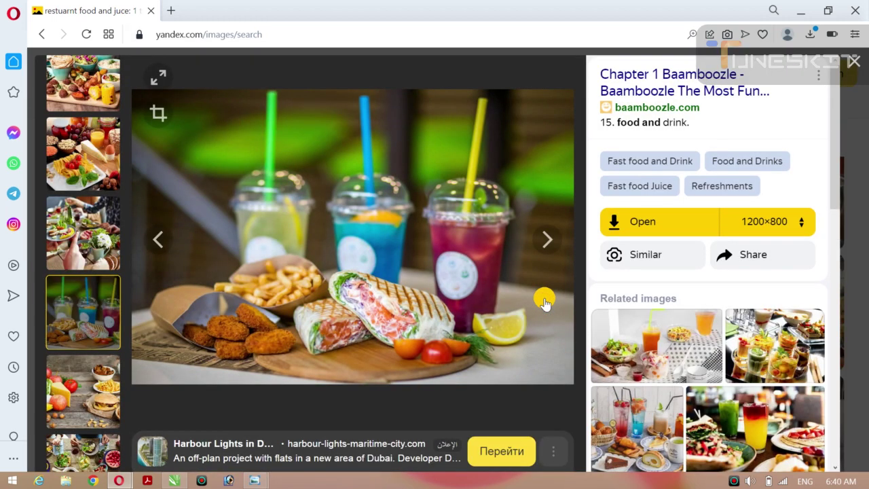
{"action": "left_click", "coordinate": [672, 370]}
{"action": "key", "text": "Left"}
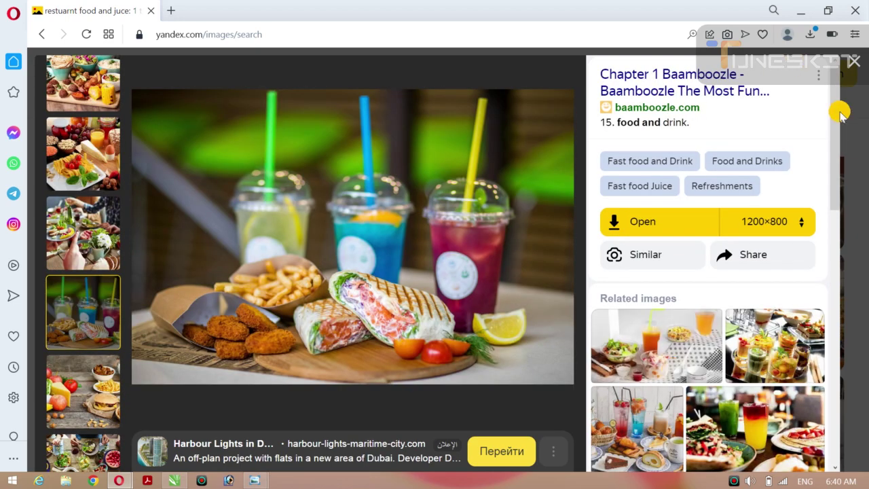
{"action": "left_click_drag", "start_coordinate": [831, 114], "coordinate": [848, 182]}
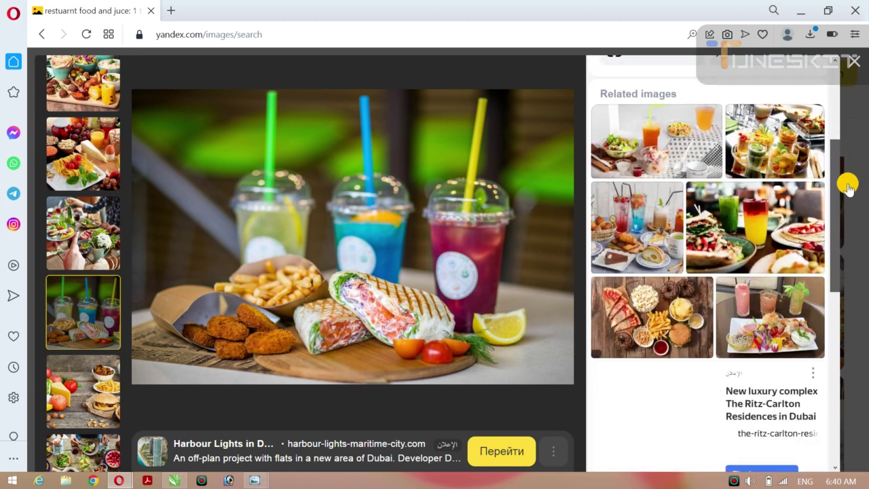
{"action": "left_click", "coordinate": [765, 243]}
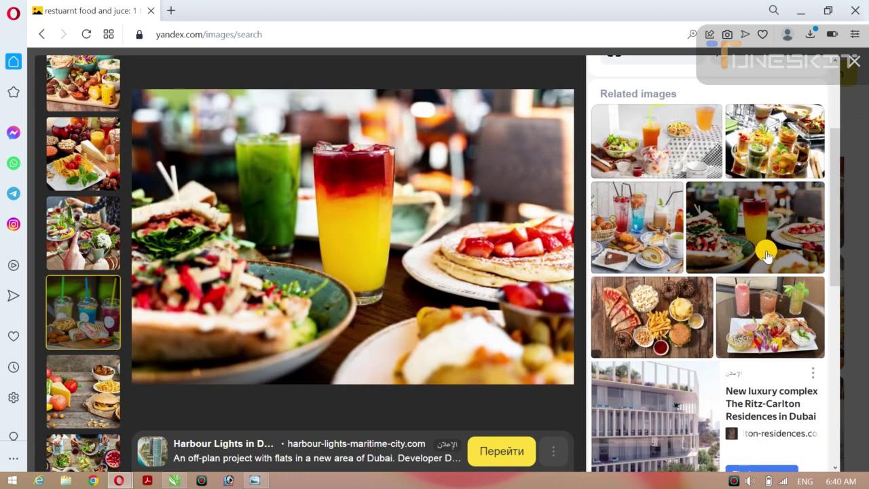
{"action": "left_click", "coordinate": [738, 309]}
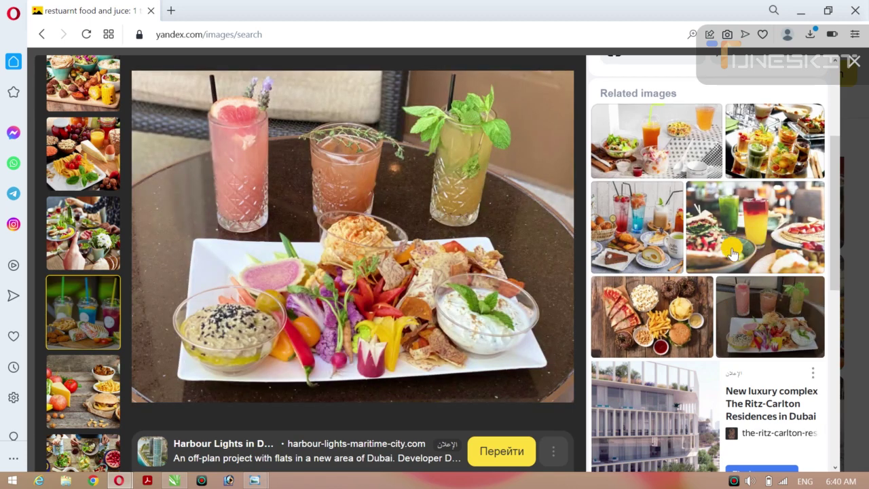
{"action": "left_click", "coordinate": [740, 159]}
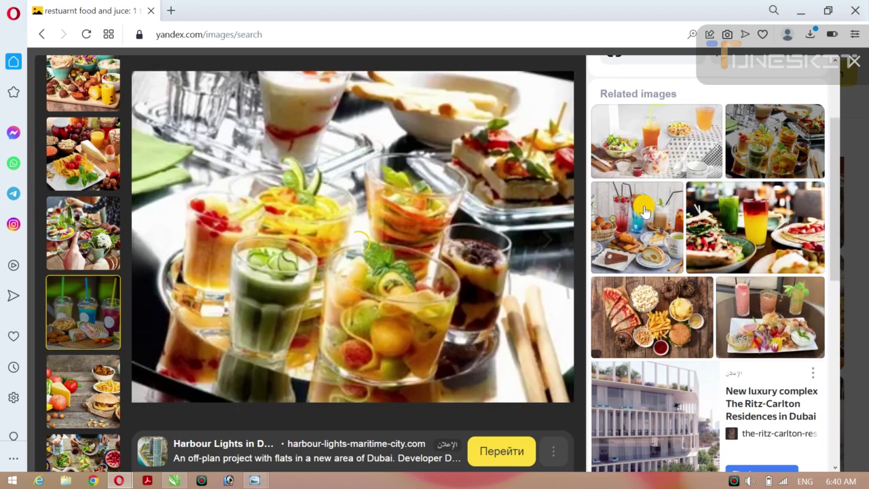
{"action": "left_click", "coordinate": [644, 236]}
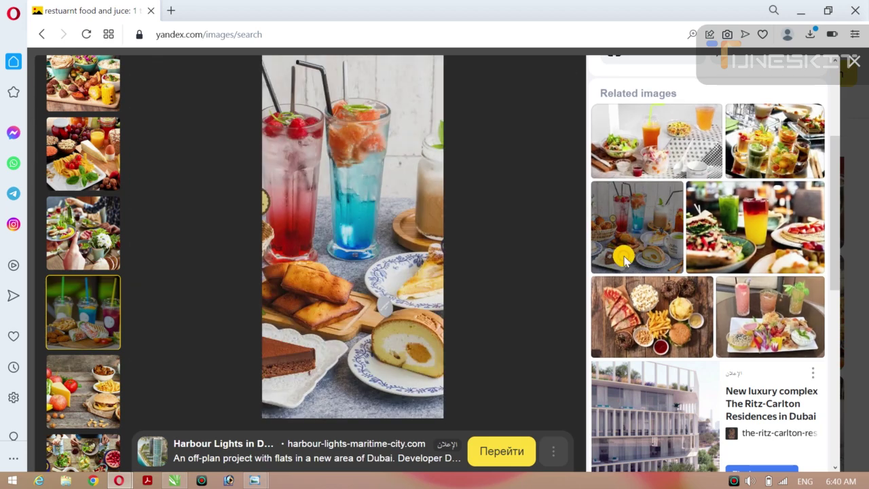
Copy the related picture of the green and red-yellow juice glasses with salad and paste it into remove.bg
{"action": "left_click", "coordinate": [794, 254]}
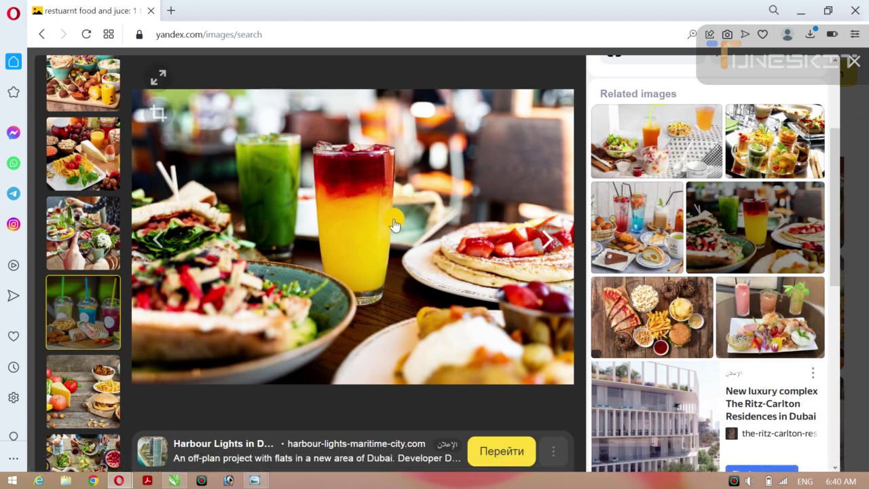
{"action": "right_click", "coordinate": [378, 244]}
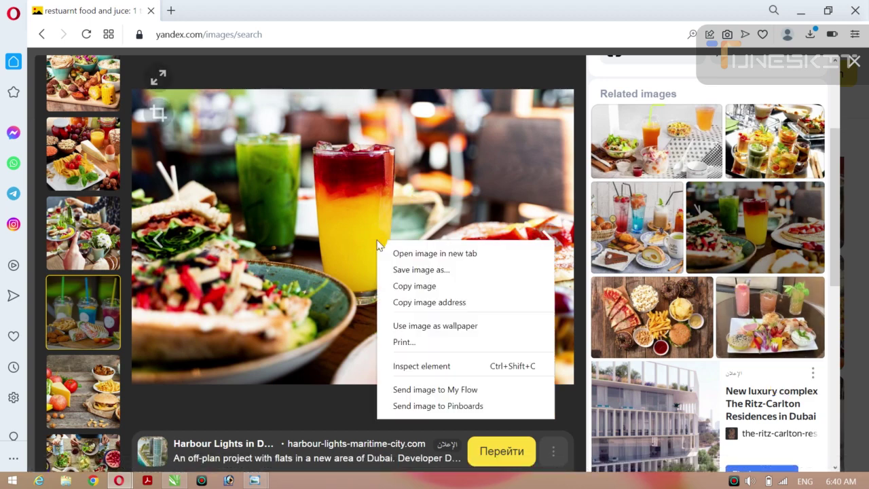
{"action": "left_click", "coordinate": [415, 286]}
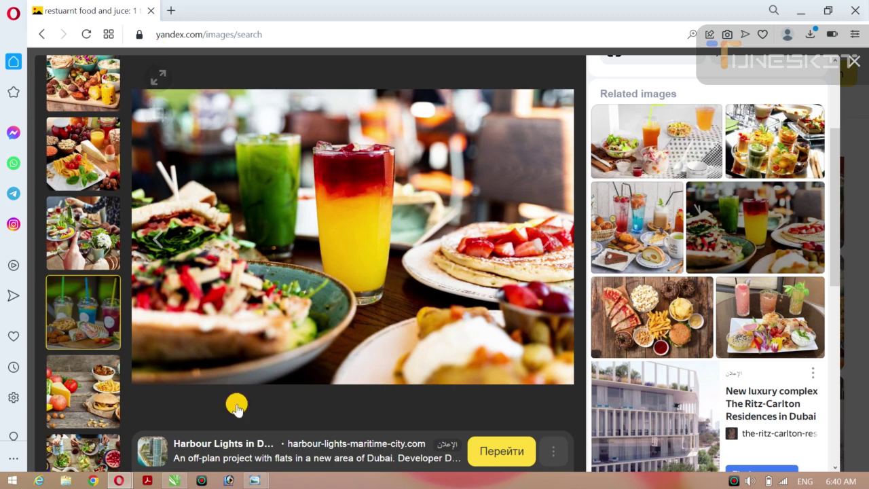
{"action": "mouse_move", "coordinate": [121, 479]}
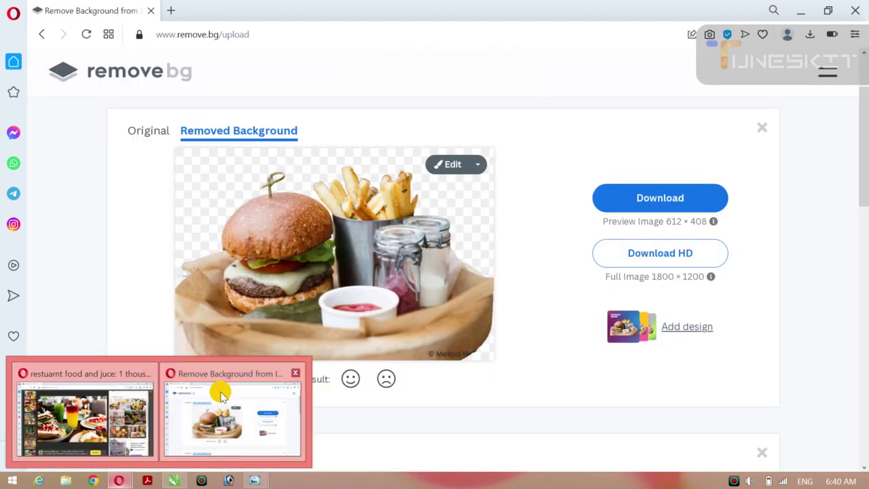
{"action": "left_click", "coordinate": [219, 393]}
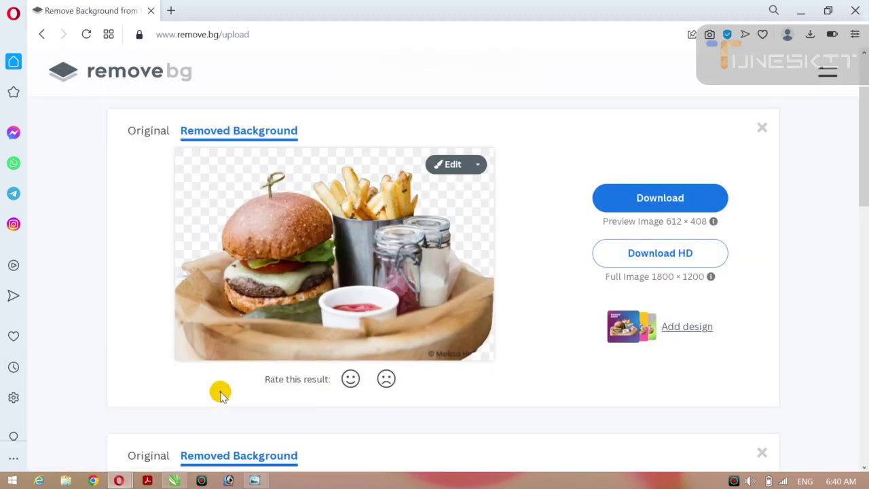
{"action": "key", "text": "ctrl+v"}
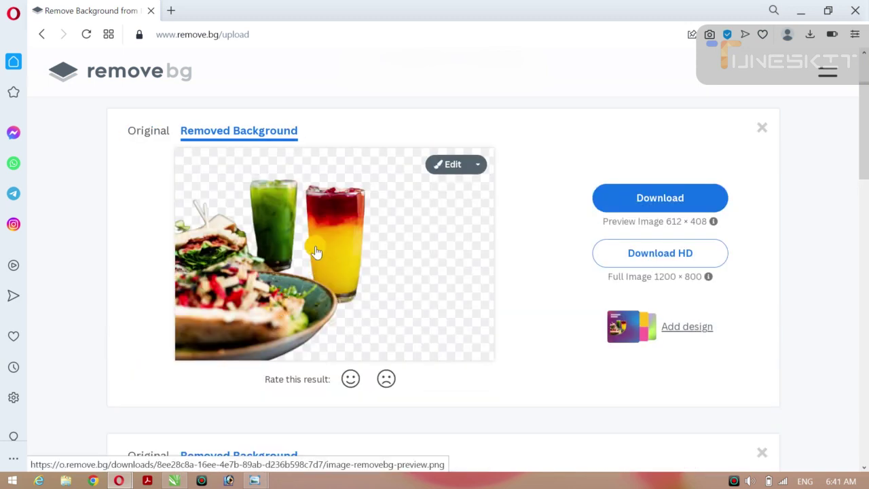
Save the background-free juice picture as the PNG image "image-removebg-preview (41)" in Downloads and open the saved file
{"action": "right_click", "coordinate": [337, 242]}
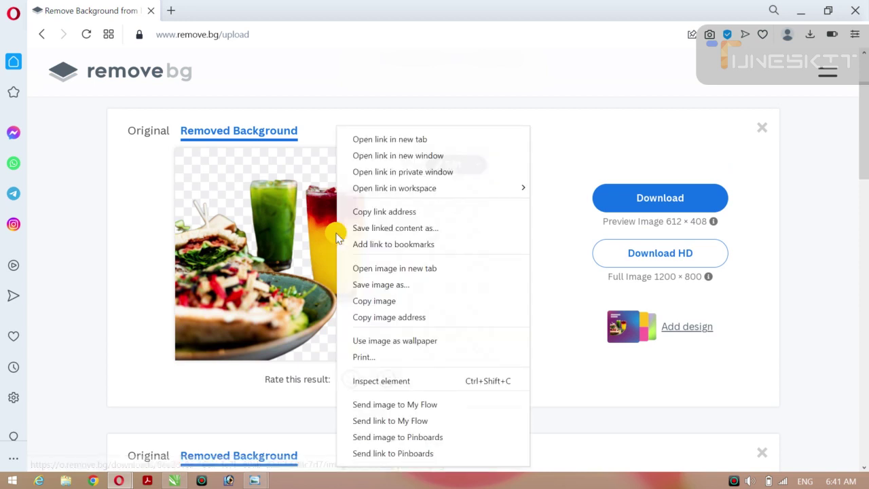
{"action": "left_click", "coordinate": [371, 285]}
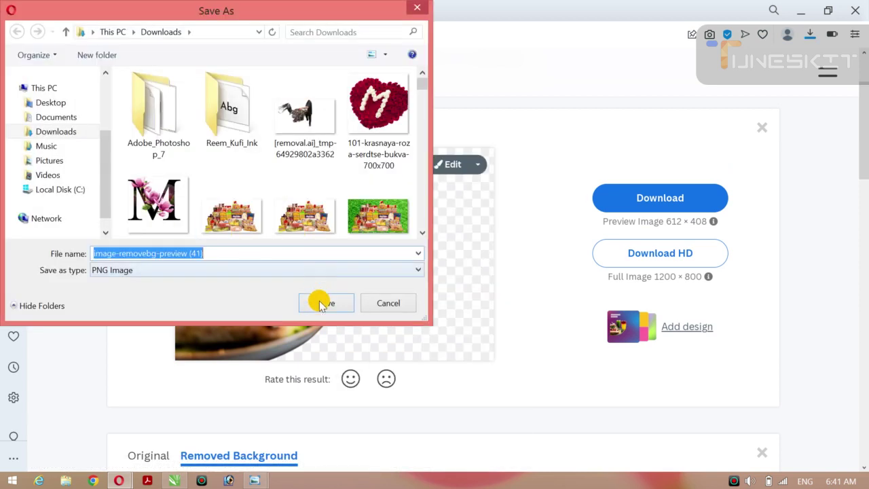
{"action": "left_click", "coordinate": [322, 303]}
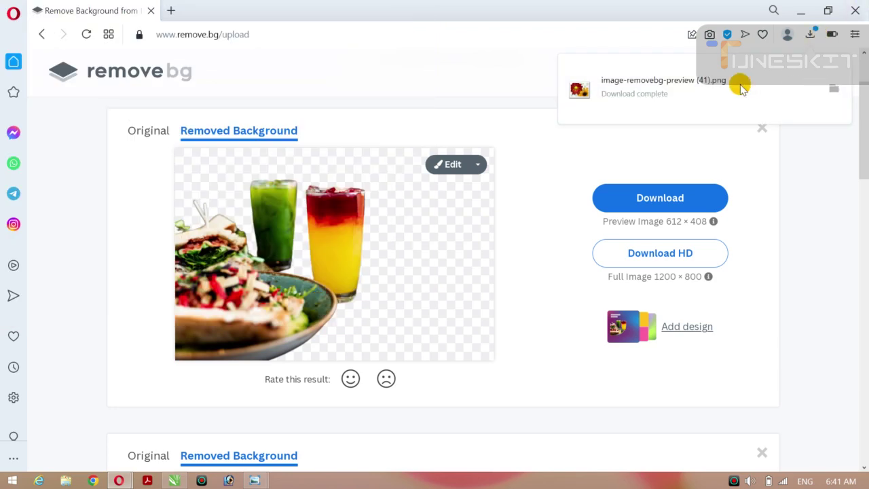
{"action": "left_click", "coordinate": [740, 87]}
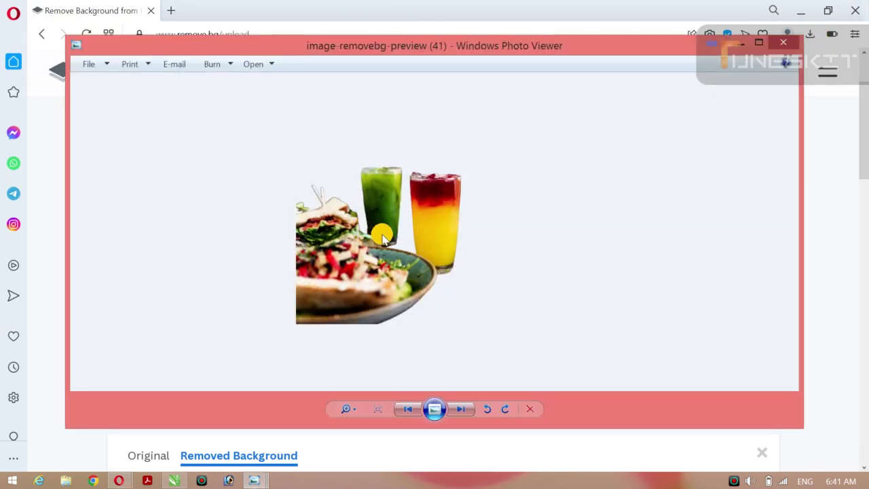
Switch to CorelDRAW and paste the copied original juice picture into the restaurant design
{"action": "left_click", "coordinate": [175, 481]}
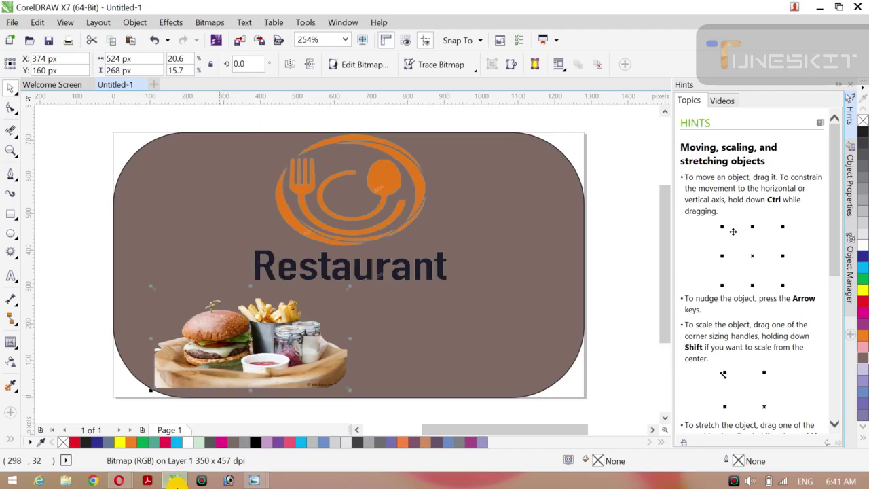
{"action": "mouse_move", "coordinate": [119, 480]}
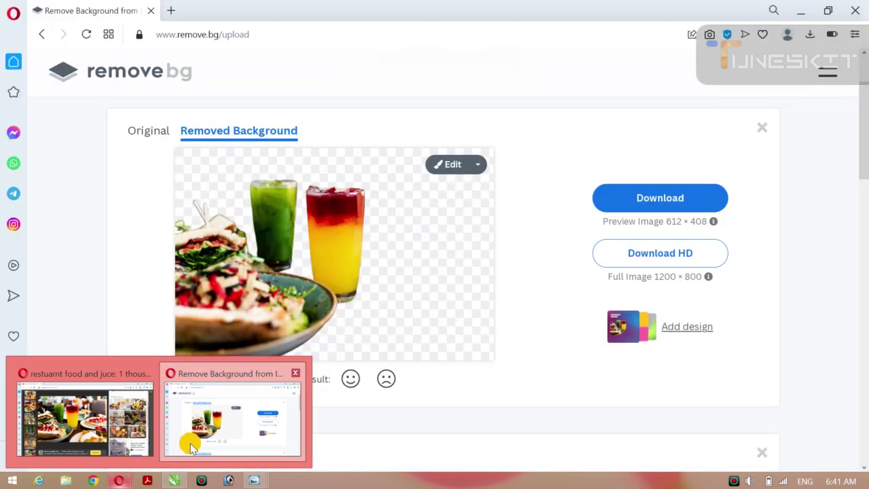
{"action": "left_click", "coordinate": [190, 443]}
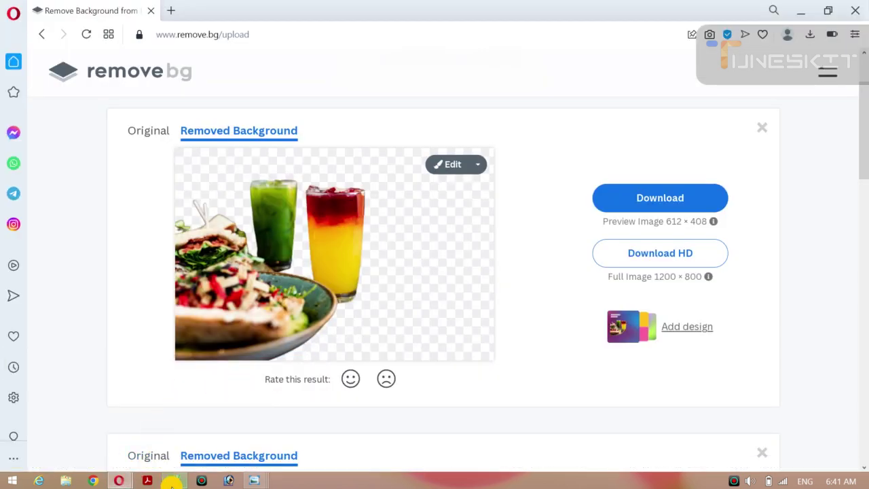
{"action": "left_click", "coordinate": [173, 480]}
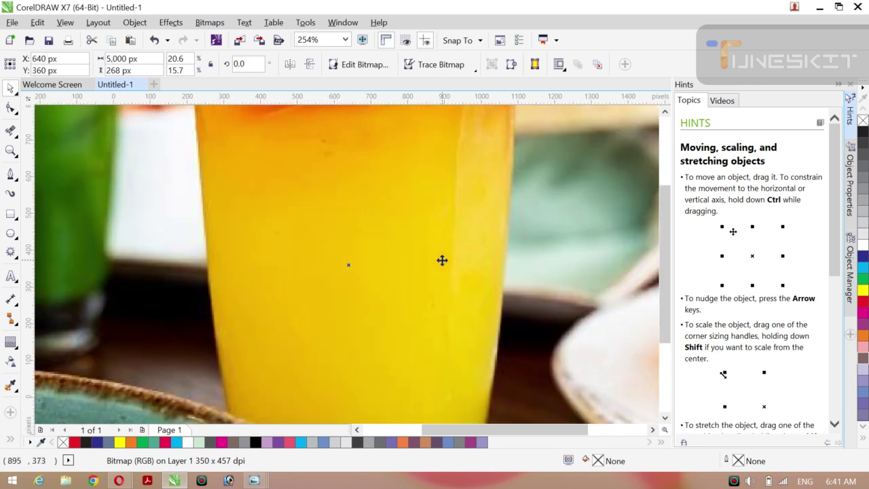
{"action": "key", "text": "ctrl+v"}
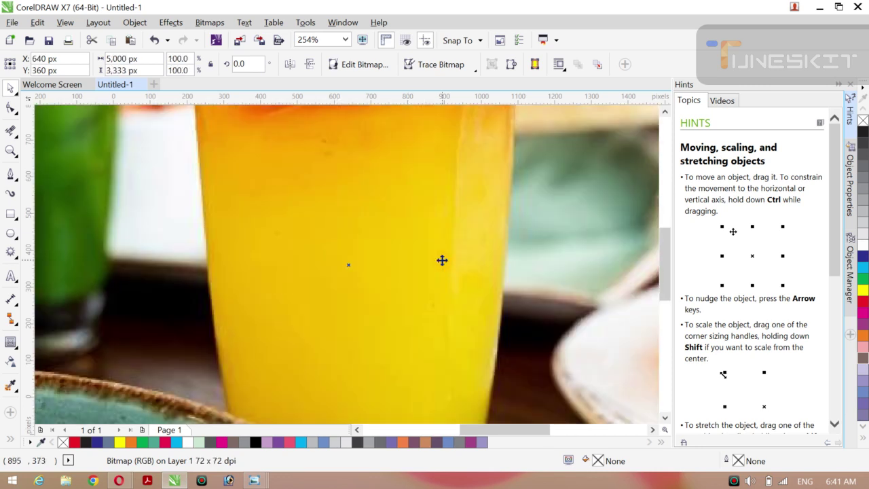
Set the pasted original juice picture's width and height to 100 px each
{"action": "left_click", "coordinate": [148, 59]}
{"action": "key", "text": "BackSpace"}
{"action": "key", "text": "BackSpace"}
{"action": "key", "text": "BackSpace"}
{"action": "key", "text": "BackSpace"}
{"action": "key", "text": "BackSpace"}
{"action": "key", "text": "BackSpace"}
{"action": "key", "text": "BackSpace"}
{"action": "key", "text": "BackSpace"}
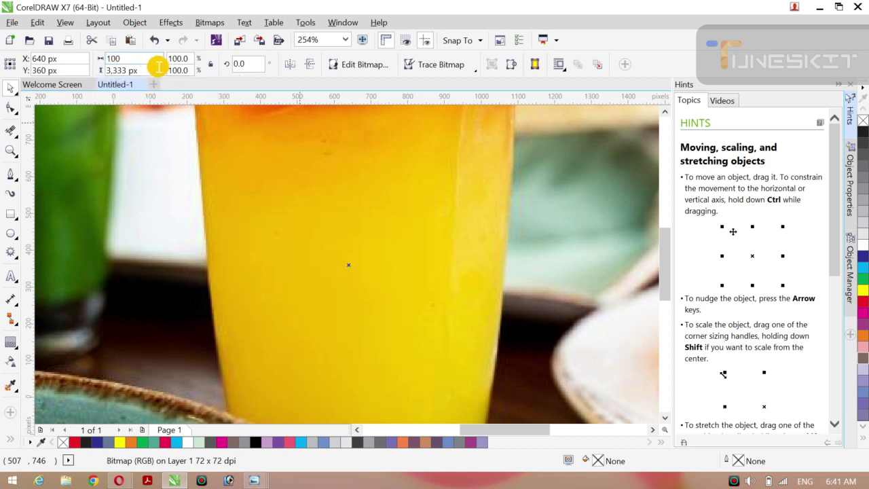
{"action": "key", "text": "BackSpace"}
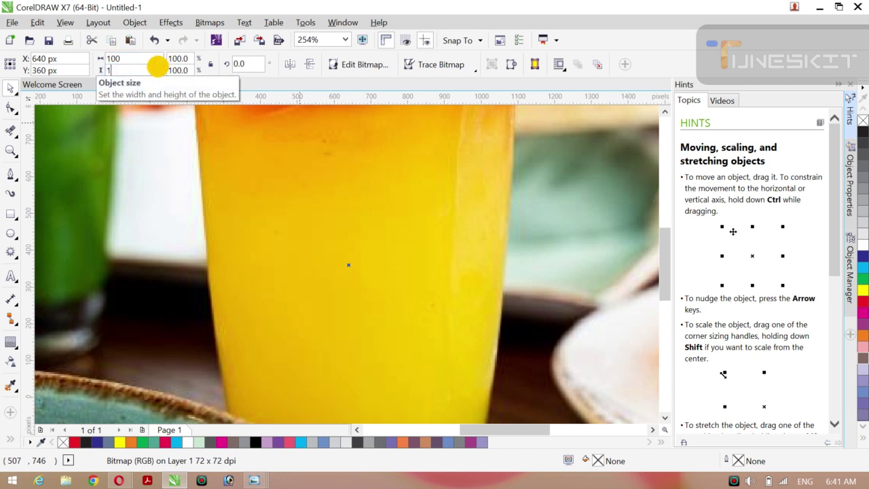
{"action": "type", "text": "100"}
{"action": "key", "text": "Return"}
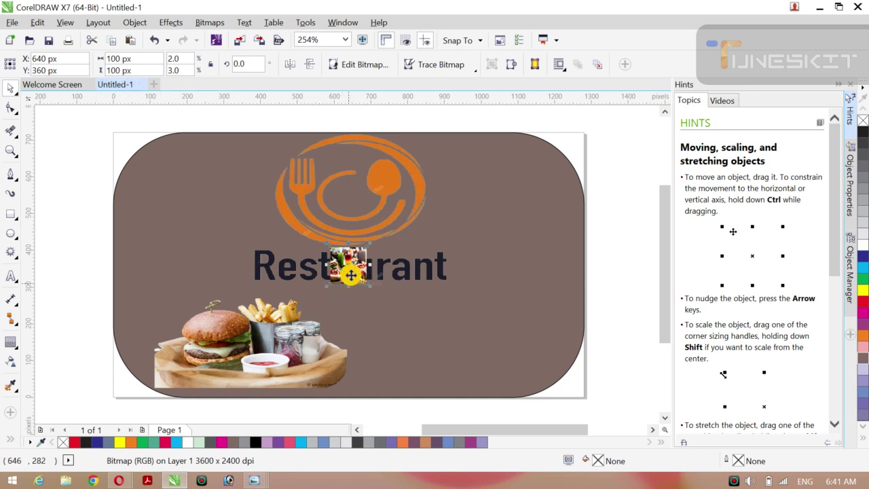
Move the original juice picture beside the burger picture at about X 819, Y 179 px and stretch it to about 364 by 294 px
{"action": "left_click_drag", "start_coordinate": [347, 267], "coordinate": [370, 348]}
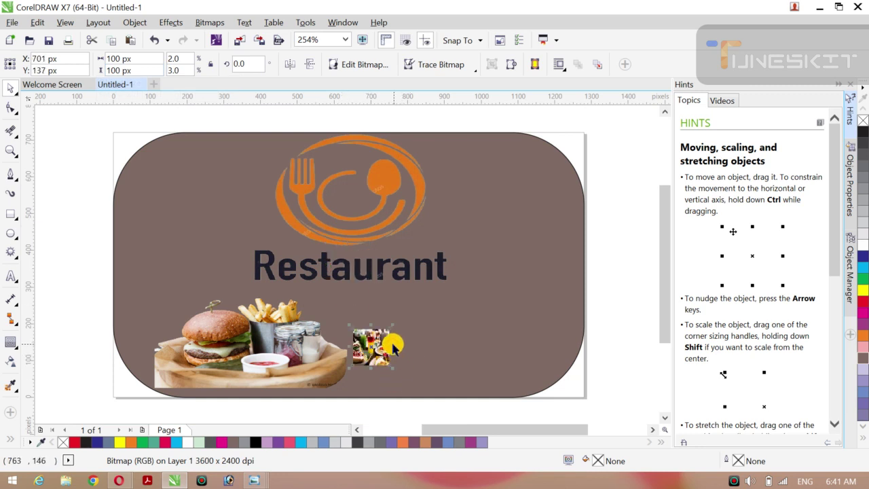
{"action": "left_click_drag", "start_coordinate": [394, 346], "coordinate": [489, 340]}
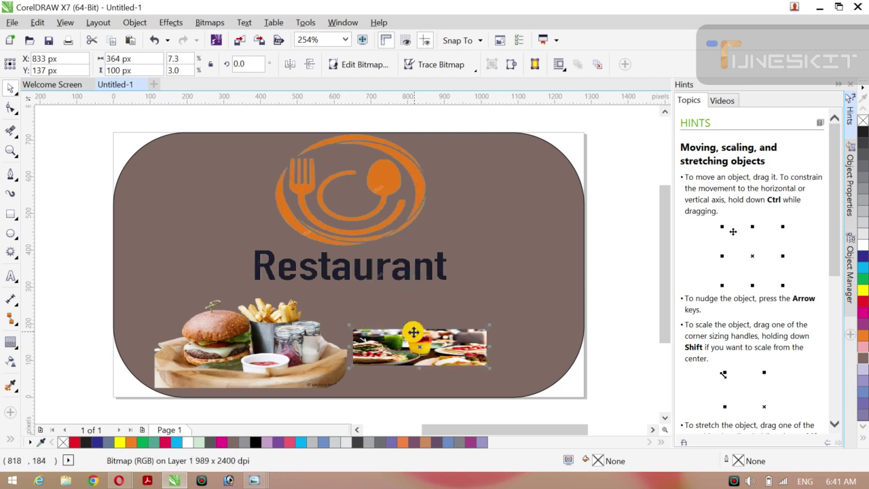
{"action": "left_click_drag", "start_coordinate": [417, 326], "coordinate": [413, 276]}
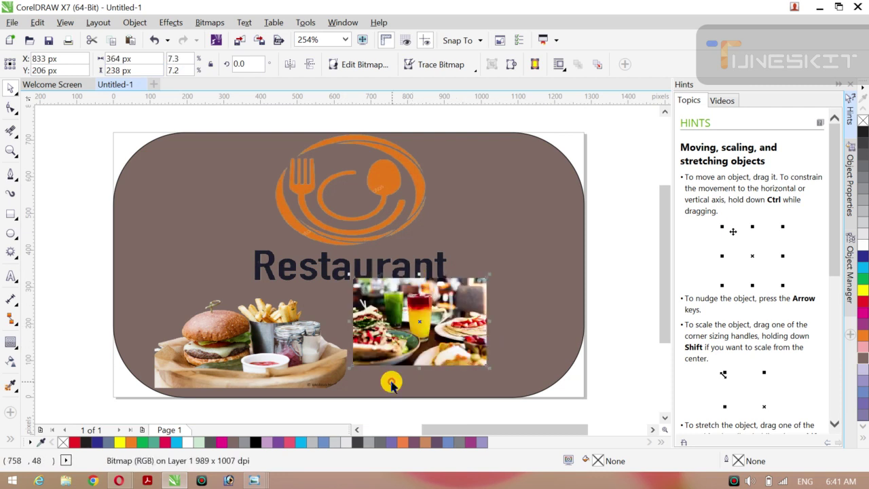
{"action": "left_click_drag", "start_coordinate": [418, 367], "coordinate": [416, 385]}
{"action": "left_click_drag", "start_coordinate": [420, 335], "coordinate": [415, 334]}
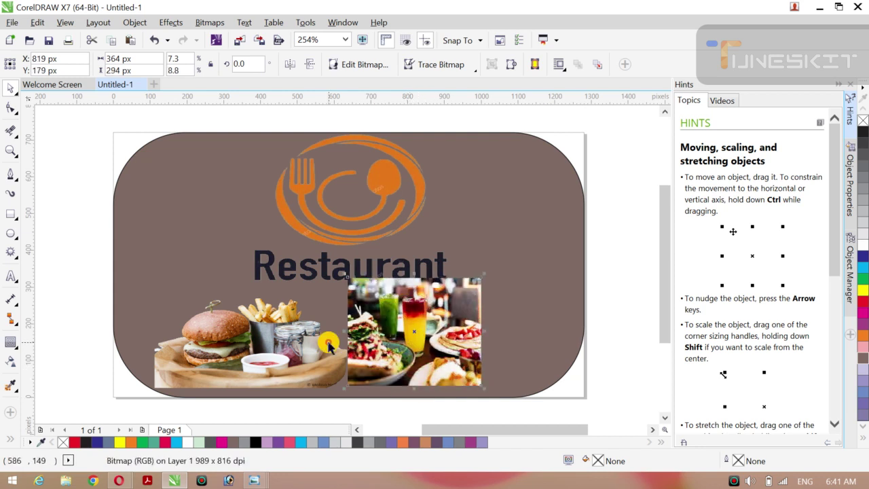
Switch to the remove.bg browser window, open the downloaded image-removebg-preview (41).png and copy the picture
{"action": "left_click", "coordinate": [117, 480]}
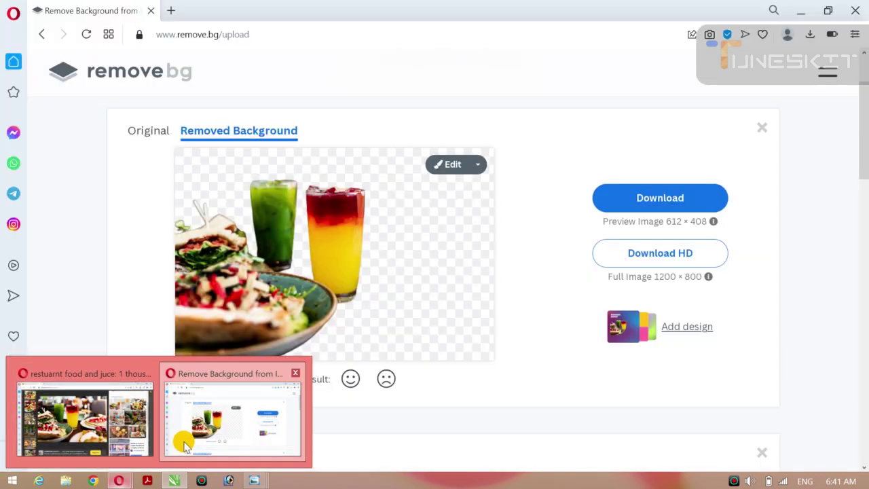
{"action": "left_click", "coordinate": [184, 444]}
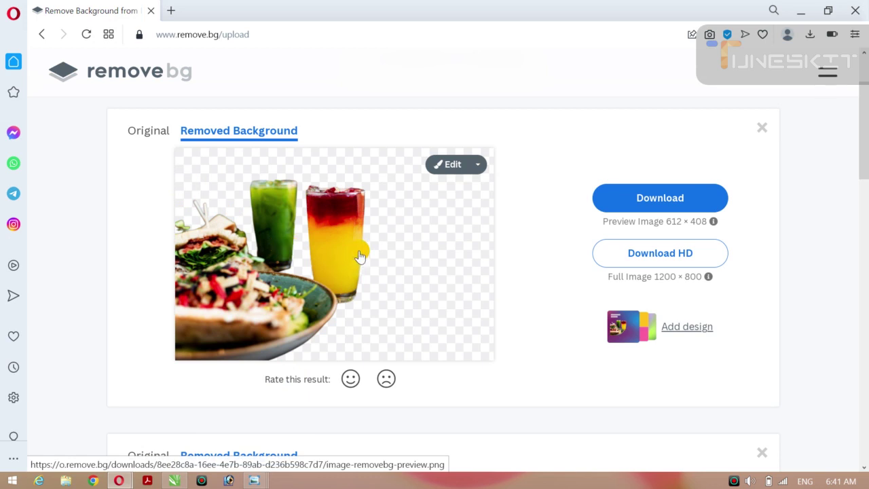
{"action": "left_click", "coordinate": [808, 35]}
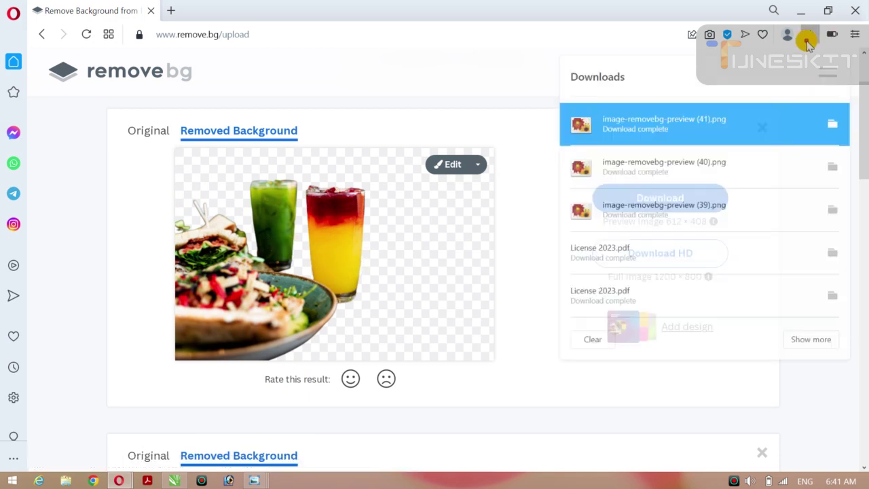
{"action": "left_click", "coordinate": [633, 136]}
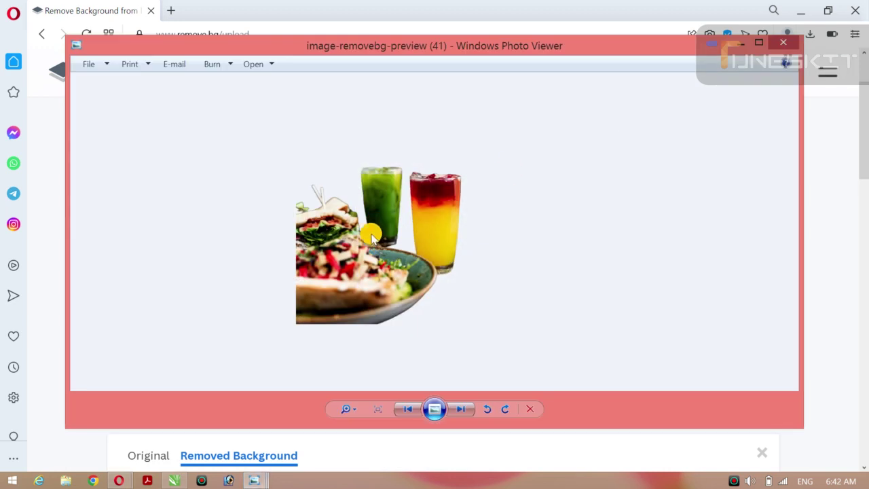
{"action": "right_click", "coordinate": [374, 213]}
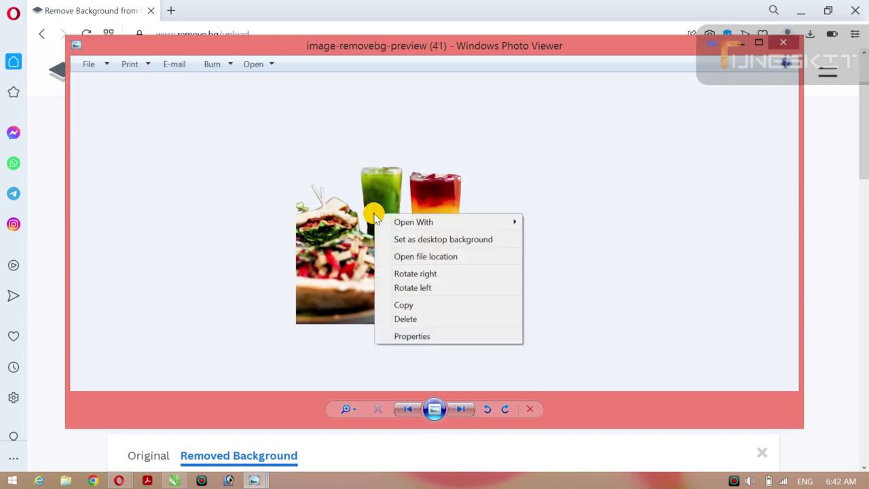
{"action": "left_click", "coordinate": [407, 304]}
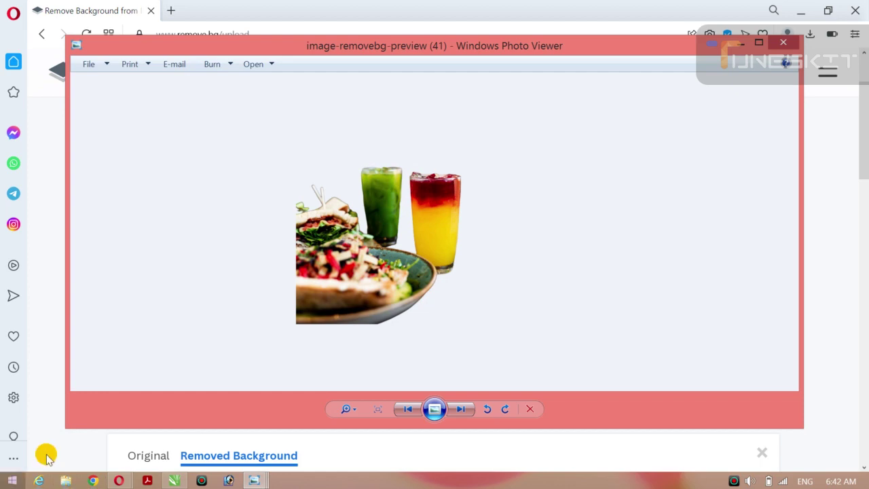
Switch to CorelDRAW, paste the background-free juice picture and set its size to 100 by 100 px
{"action": "left_click", "coordinate": [174, 480]}
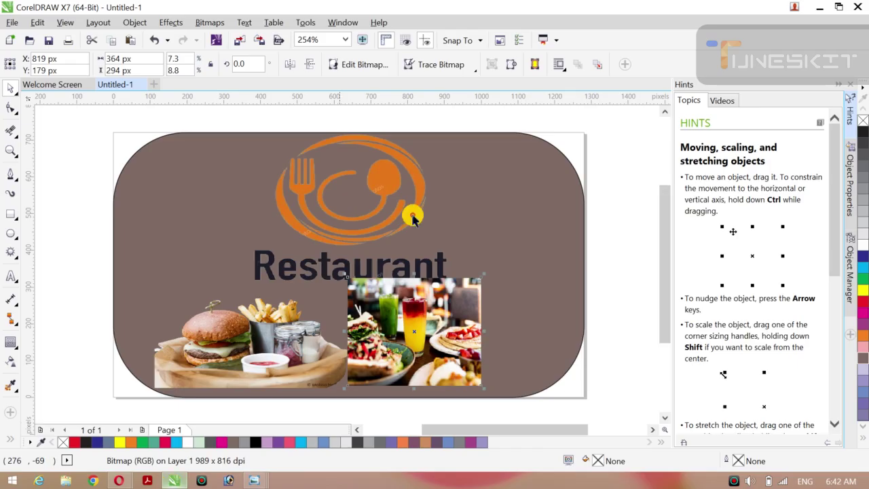
{"action": "key", "text": "ctrl+v"}
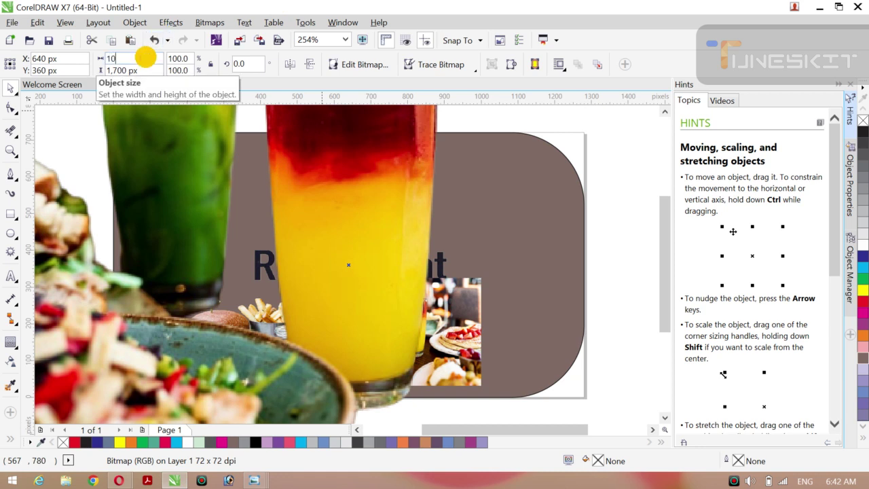
{"action": "left_click", "coordinate": [144, 59]}
{"action": "type", "text": "100"}
{"action": "key", "text": "Return"}
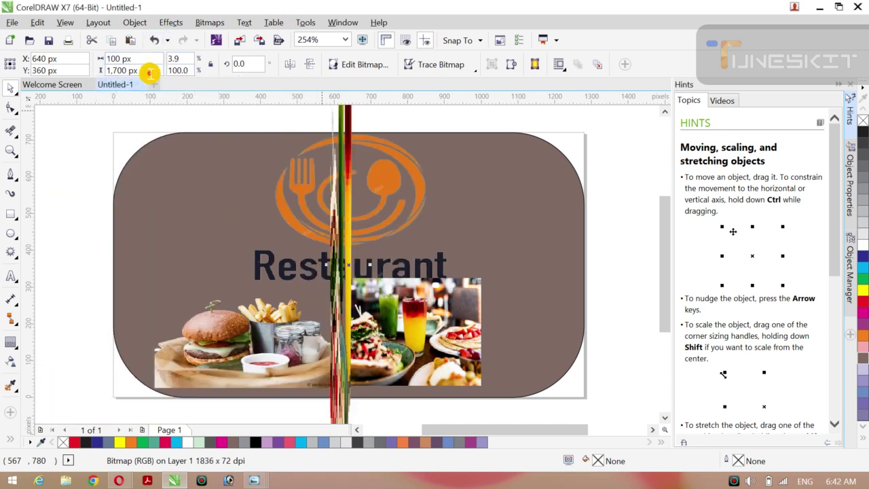
{"action": "left_click", "coordinate": [150, 70]}
{"action": "key", "text": "BackSpace"}
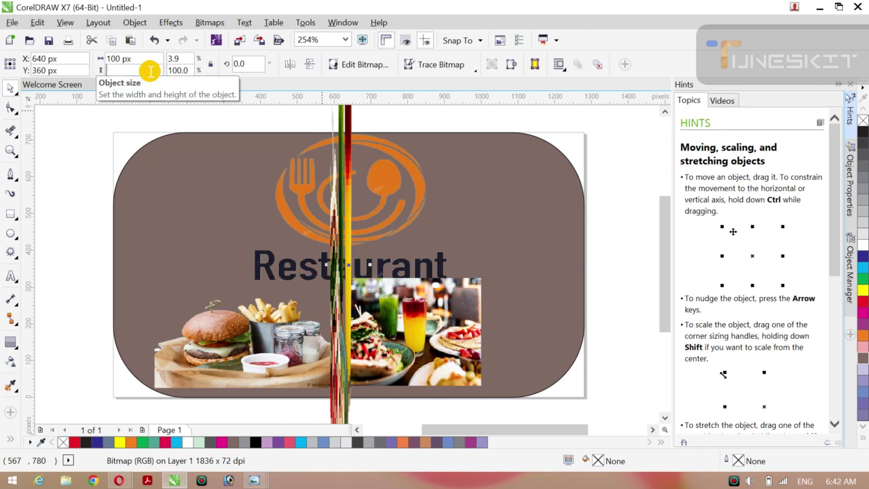
{"action": "type", "text": "100"}
{"action": "key", "text": "Return"}
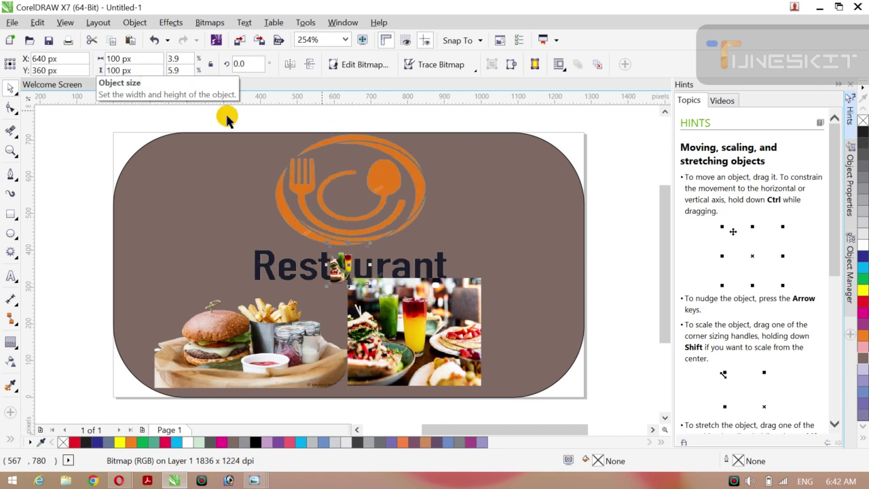
Delete the juice picture that still has its background
{"action": "left_click", "coordinate": [415, 307]}
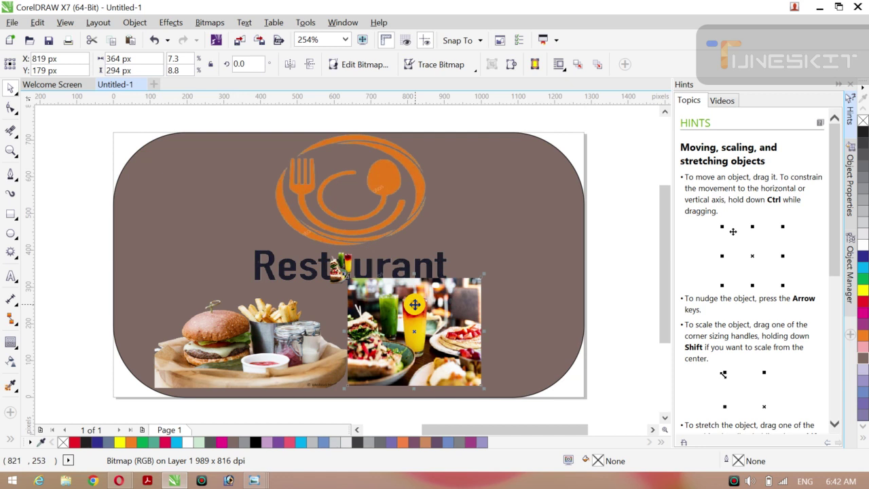
{"action": "key", "text": "Delete"}
Move the small background-free juice picture to the right of the burger and stretch it to about 433 by 225 px
{"action": "left_click", "coordinate": [336, 263]}
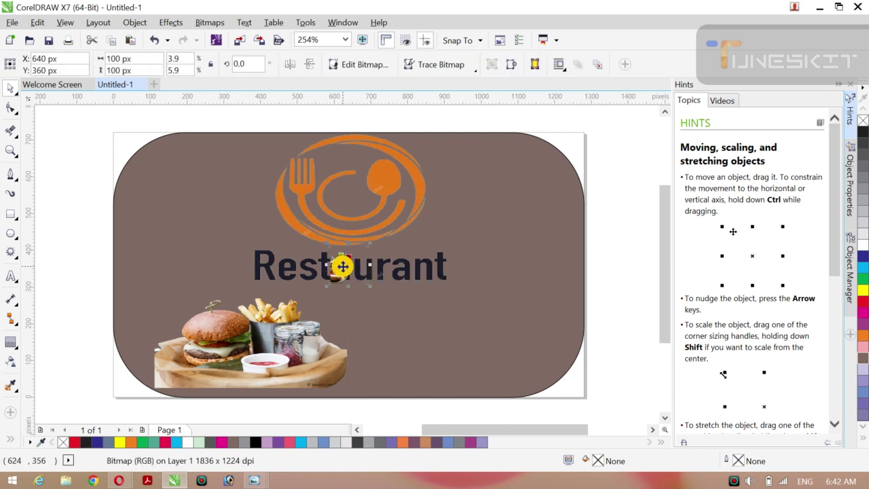
{"action": "left_click_drag", "start_coordinate": [343, 266], "coordinate": [408, 366]}
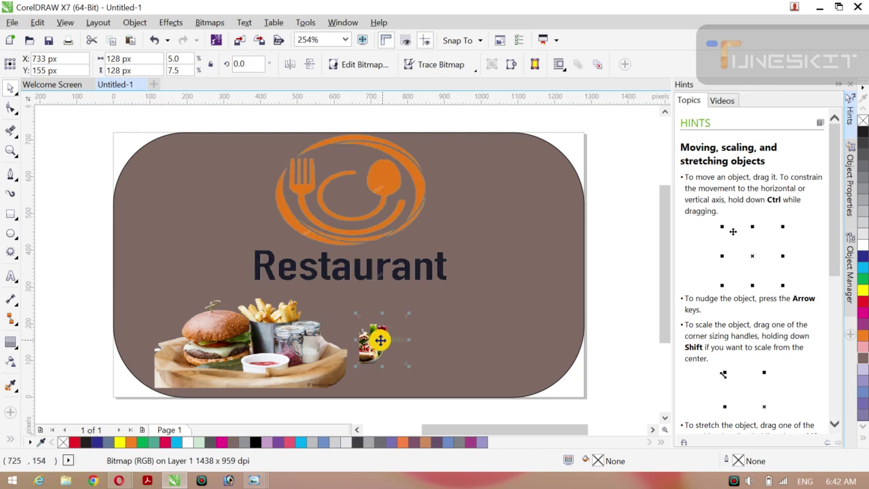
{"action": "left_click_drag", "start_coordinate": [382, 337], "coordinate": [543, 313]}
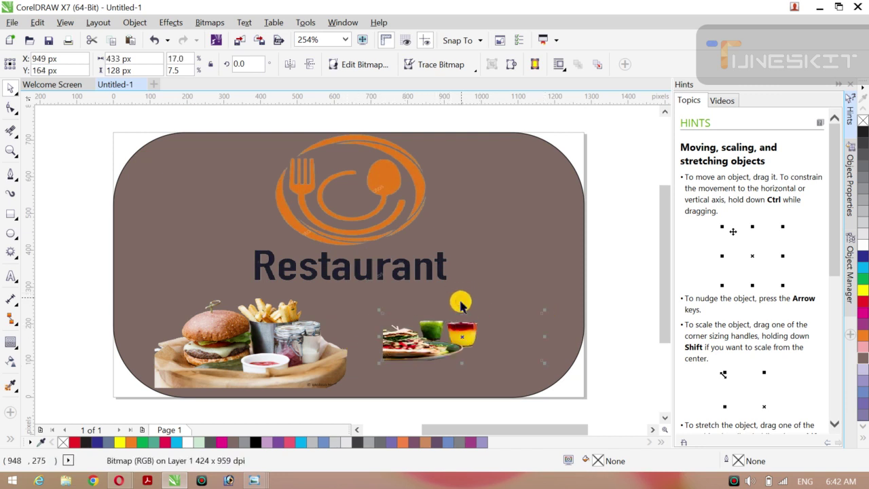
{"action": "left_click_drag", "start_coordinate": [460, 304], "coordinate": [461, 273]}
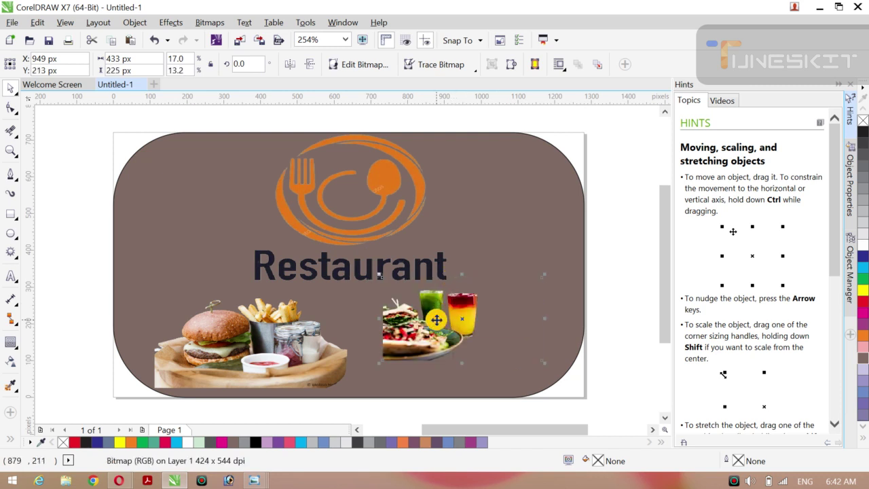
Place the background-free juice picture against the burger picture's right edge at about X 853, Y 160 px and leave it selected
{"action": "left_click_drag", "start_coordinate": [436, 318], "coordinate": [401, 338]}
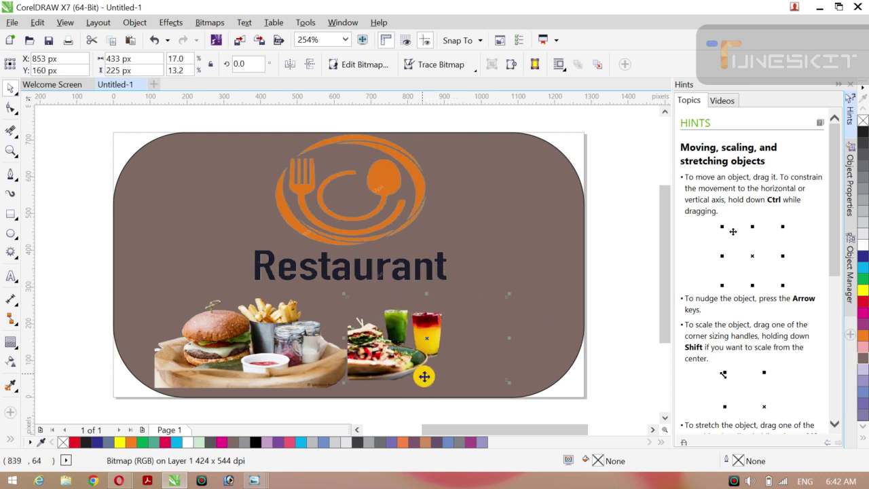
{"action": "left_click", "coordinate": [424, 380]}
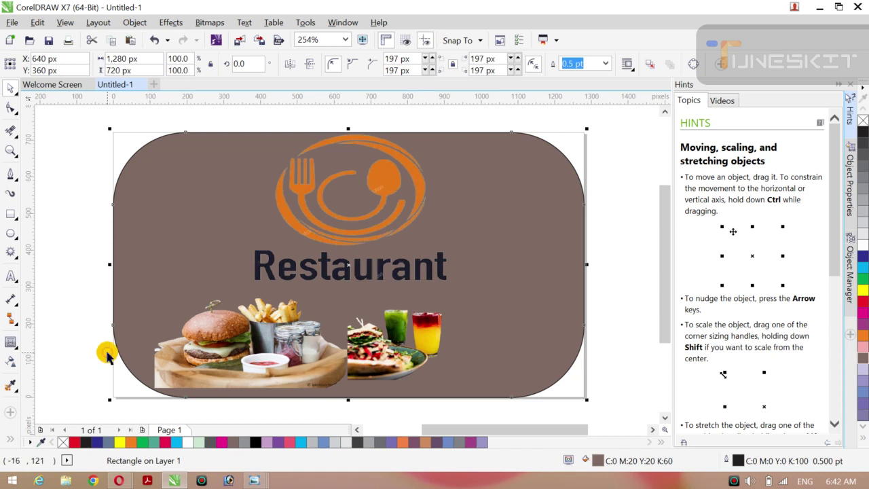
{"action": "left_click", "coordinate": [67, 317]}
{"action": "left_click", "coordinate": [375, 347]}
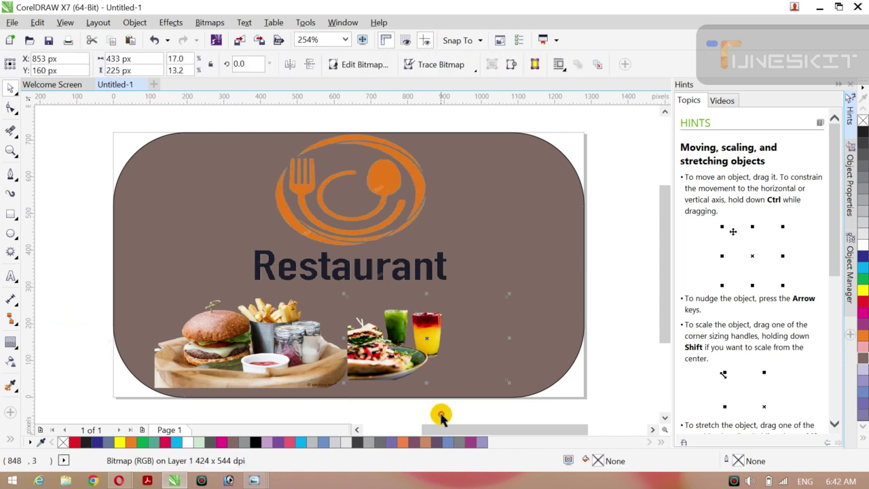
Stretch the background-free juice picture to about 549 by 298 px and place it against the burger picture at about X 906, Y 165 px
{"action": "left_click_drag", "start_coordinate": [424, 382], "coordinate": [429, 397]}
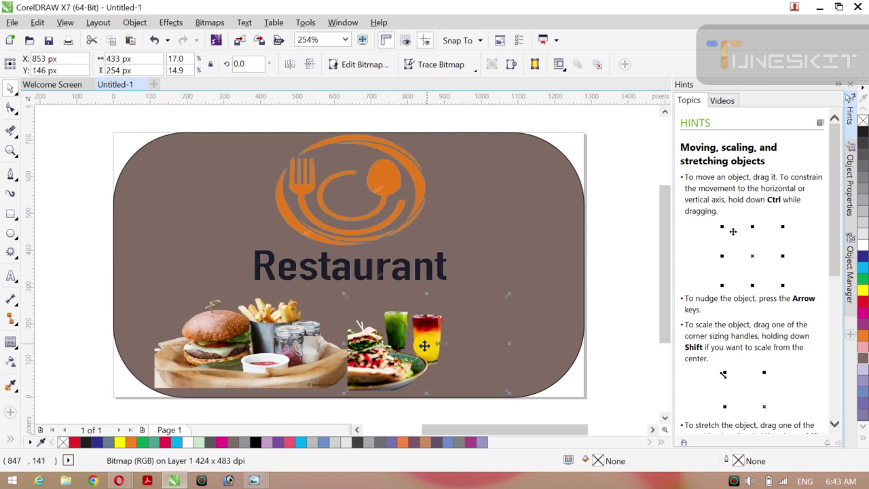
{"action": "left_click_drag", "start_coordinate": [432, 347], "coordinate": [439, 348]}
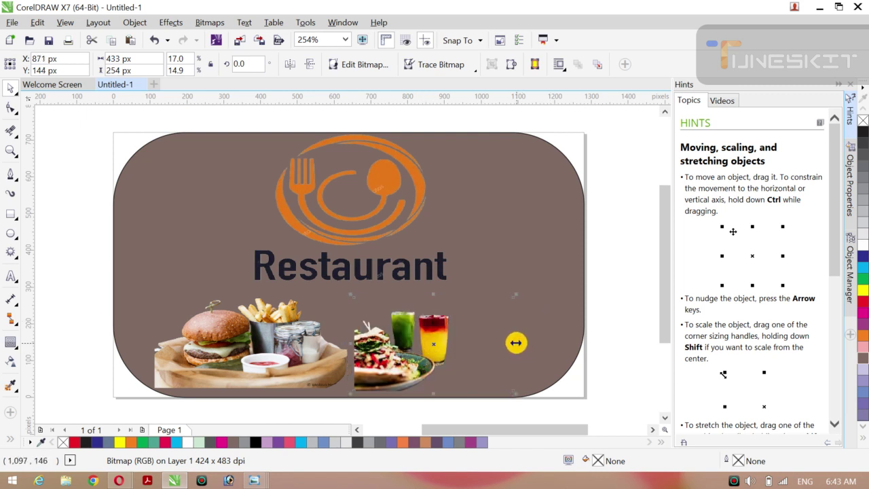
{"action": "left_click_drag", "start_coordinate": [516, 343], "coordinate": [557, 342]}
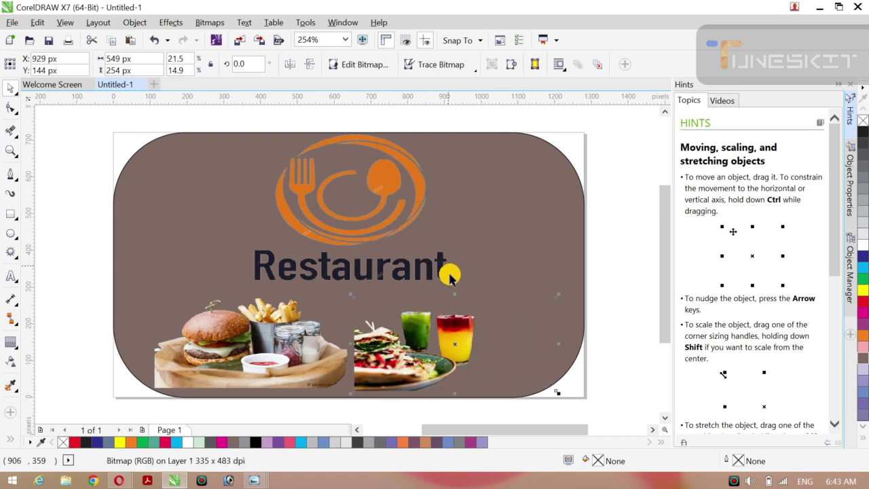
{"action": "left_click_drag", "start_coordinate": [454, 294], "coordinate": [452, 278]}
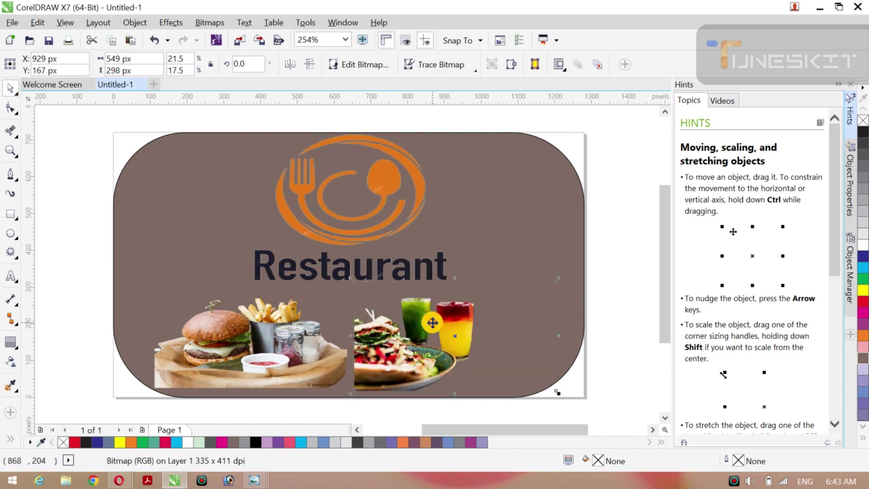
{"action": "left_click_drag", "start_coordinate": [432, 321], "coordinate": [423, 322]}
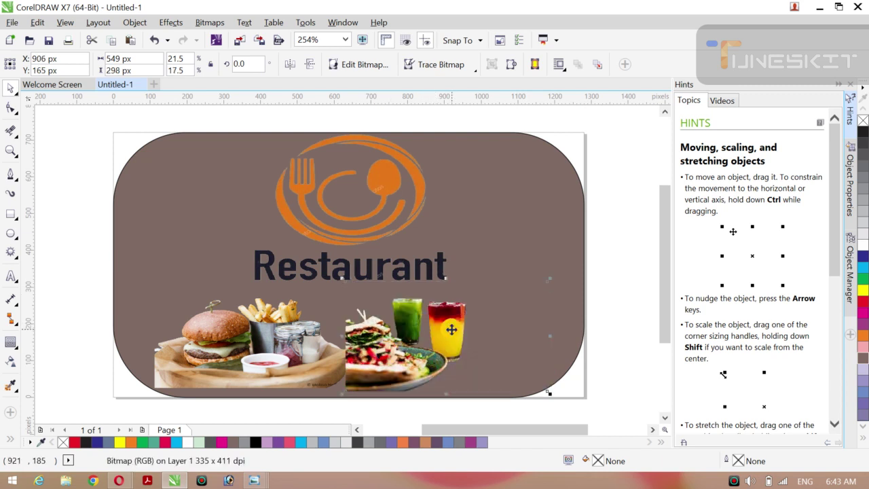
{"action": "left_click", "coordinate": [77, 262]}
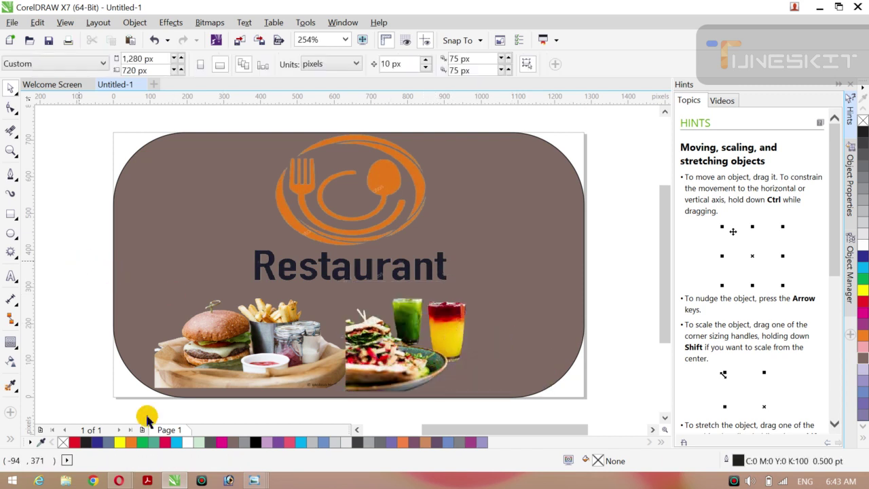
Switch to the Yandex image search in Opera and copy the related picture of two drinks with a sandwich board
{"action": "mouse_move", "coordinate": [121, 483]}
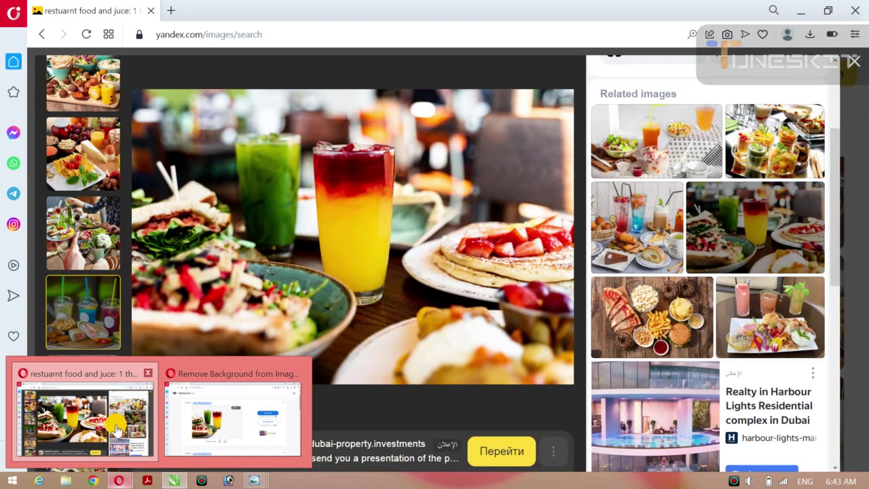
{"action": "left_click", "coordinate": [119, 419]}
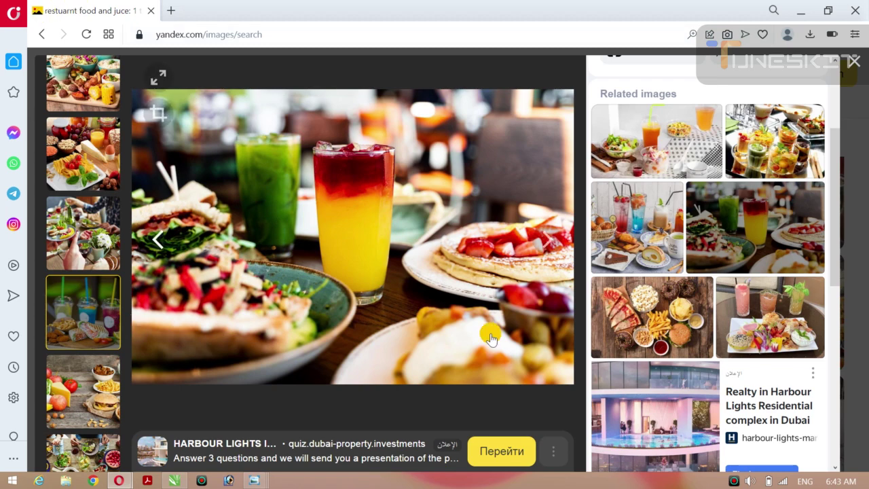
{"action": "left_click", "coordinate": [617, 229]}
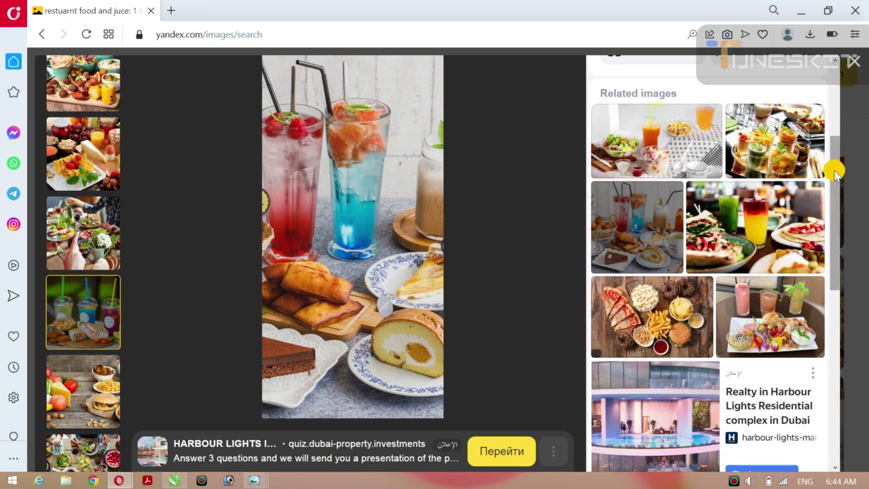
{"action": "left_click_drag", "start_coordinate": [835, 173], "coordinate": [848, 272]}
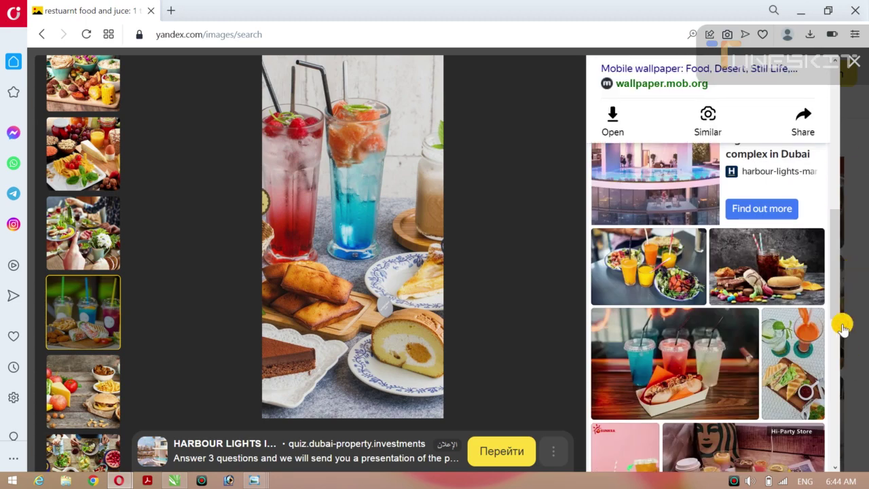
{"action": "left_click", "coordinate": [792, 377]}
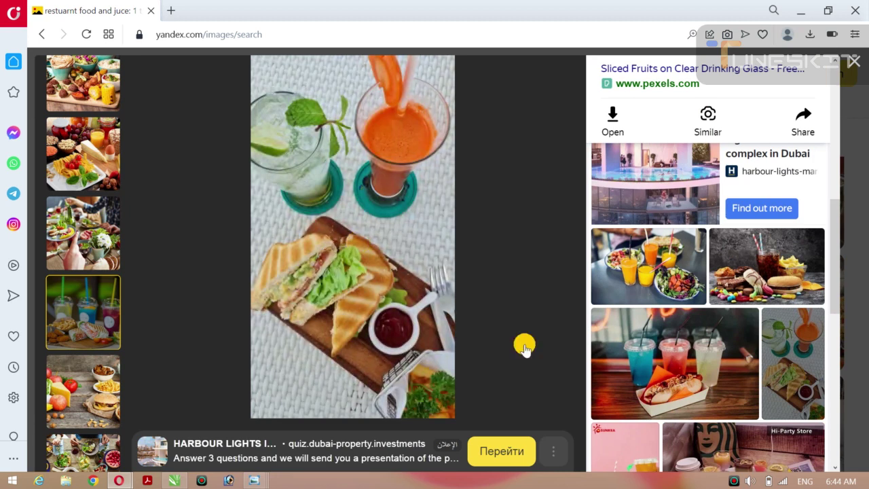
{"action": "right_click", "coordinate": [336, 201]}
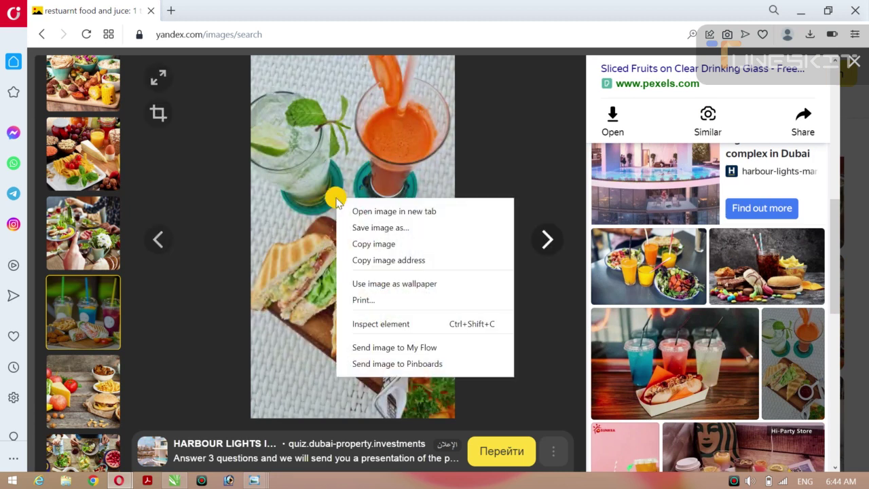
{"action": "left_click", "coordinate": [374, 245]}
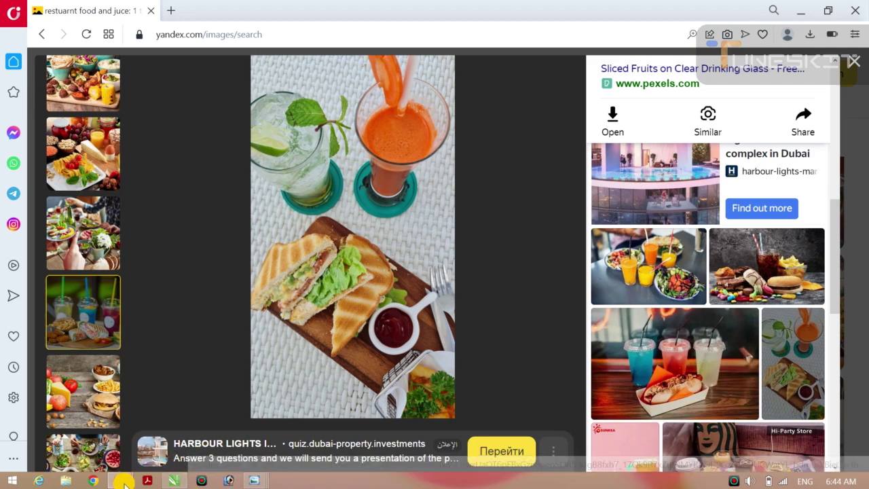
Remove the copied sandwich picture's background in remove.bg and save the result as the PNG image-removebg-preview (42) in Downloads
{"action": "mouse_move", "coordinate": [125, 481]}
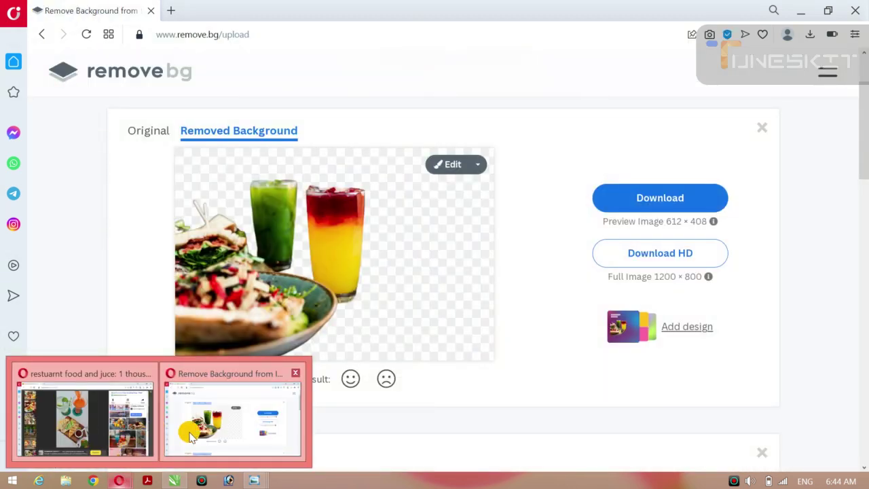
{"action": "left_click", "coordinate": [191, 437]}
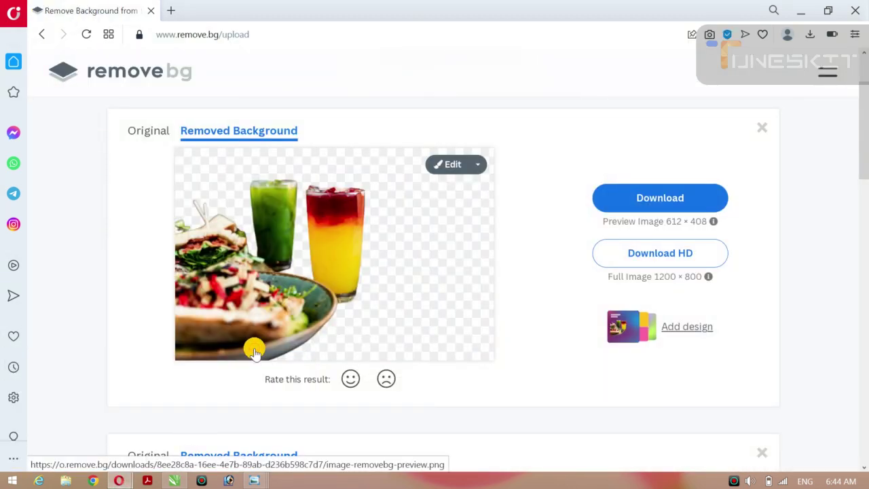
{"action": "key", "text": "ctrl+v"}
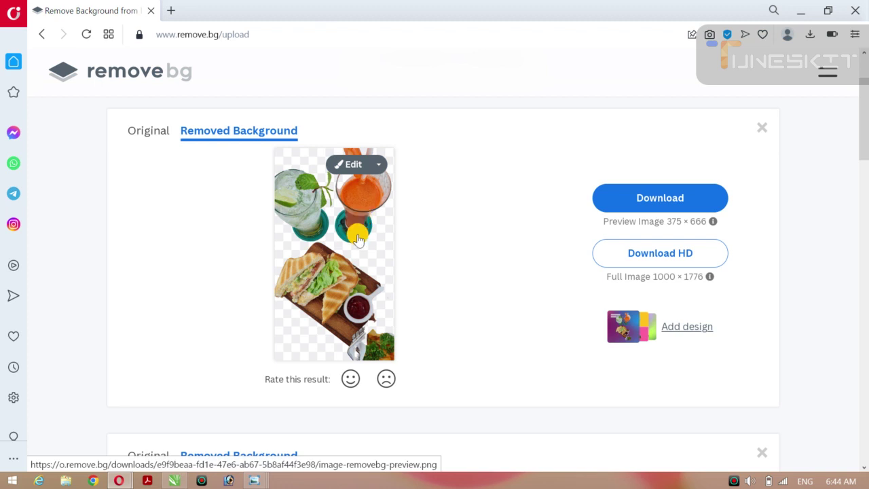
{"action": "right_click", "coordinate": [322, 261]}
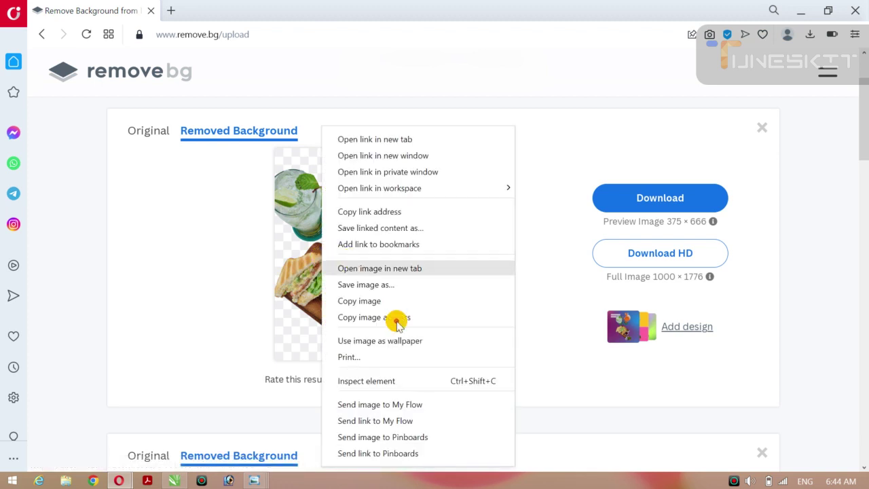
{"action": "left_click", "coordinate": [375, 285]}
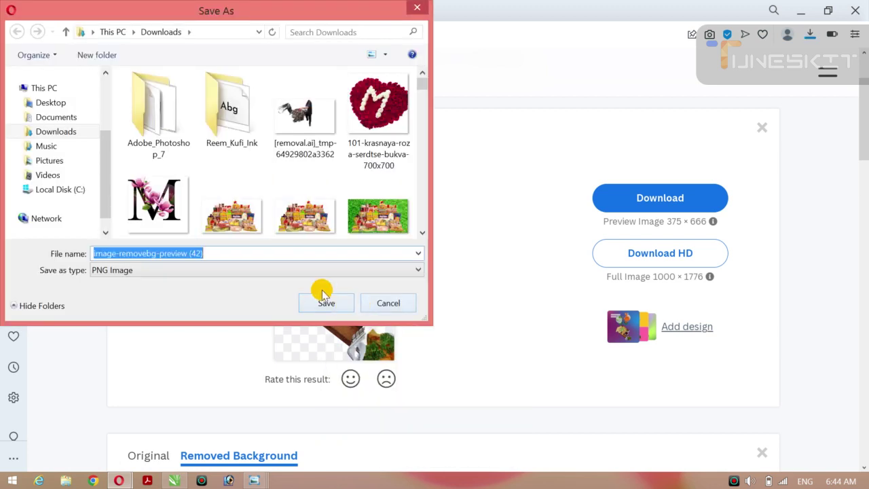
{"action": "left_click", "coordinate": [324, 303]}
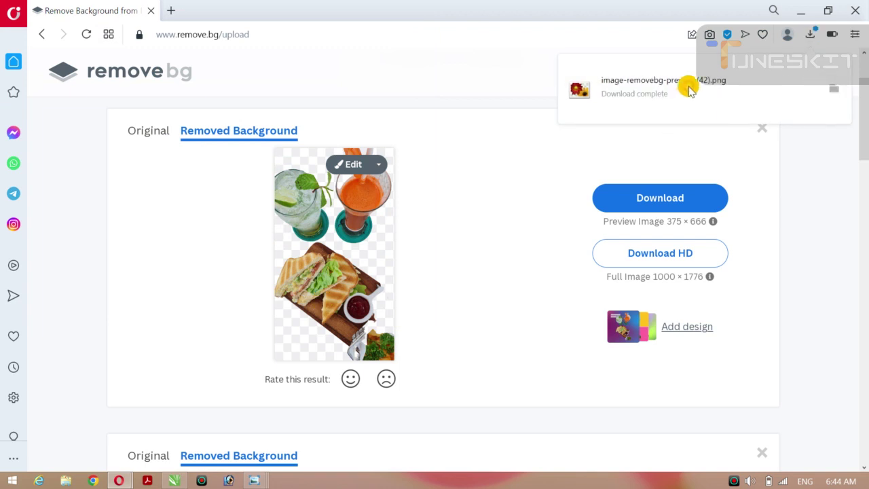
Open the downloaded image-removebg-preview (42) picture and copy it from the photo viewer
{"action": "left_click", "coordinate": [681, 90]}
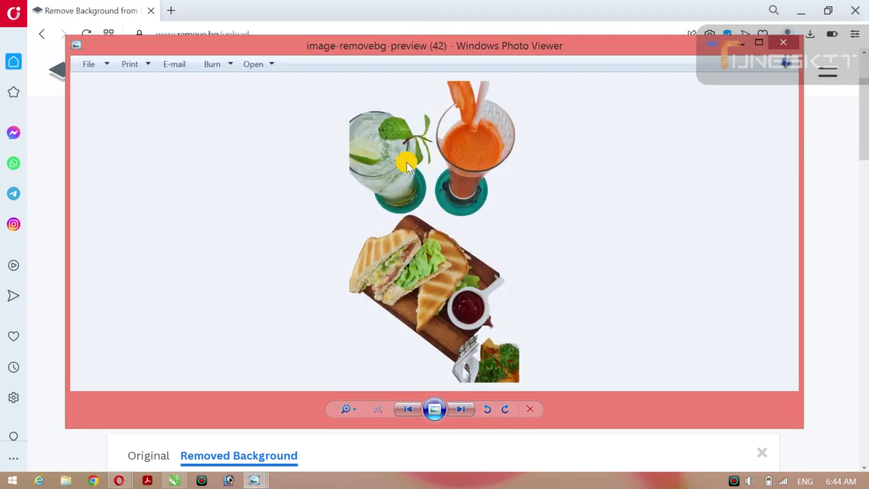
{"action": "right_click", "coordinate": [406, 165]}
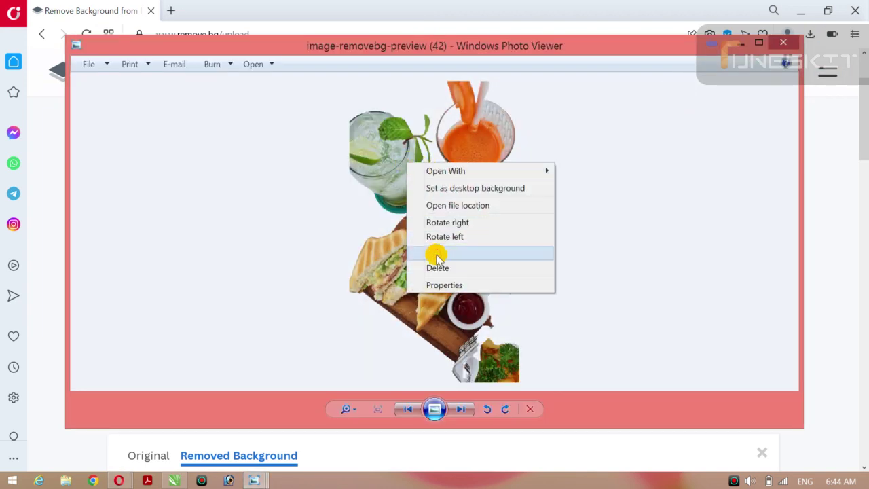
{"action": "left_click", "coordinate": [436, 253]}
Switch to CorelDRAW, paste the background-free sandwich and drinks picture and set its size to 100 by 100 px
{"action": "left_click", "coordinate": [175, 481]}
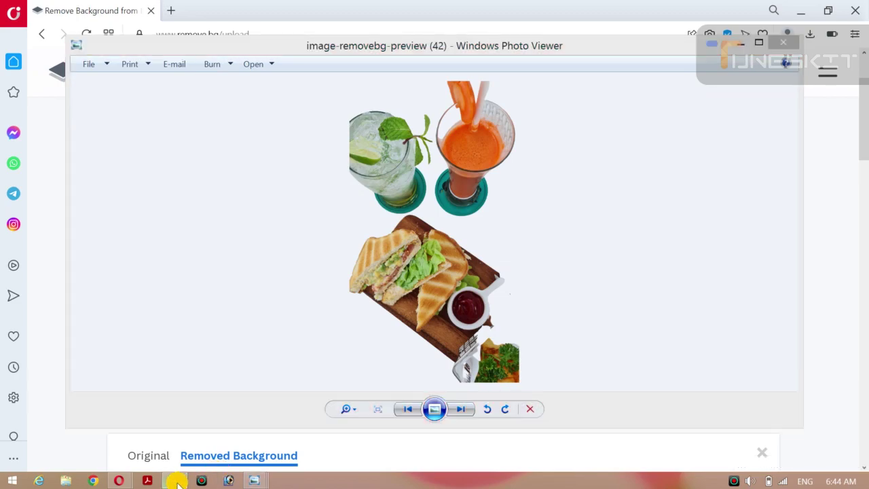
{"action": "key", "text": "ctrl+v"}
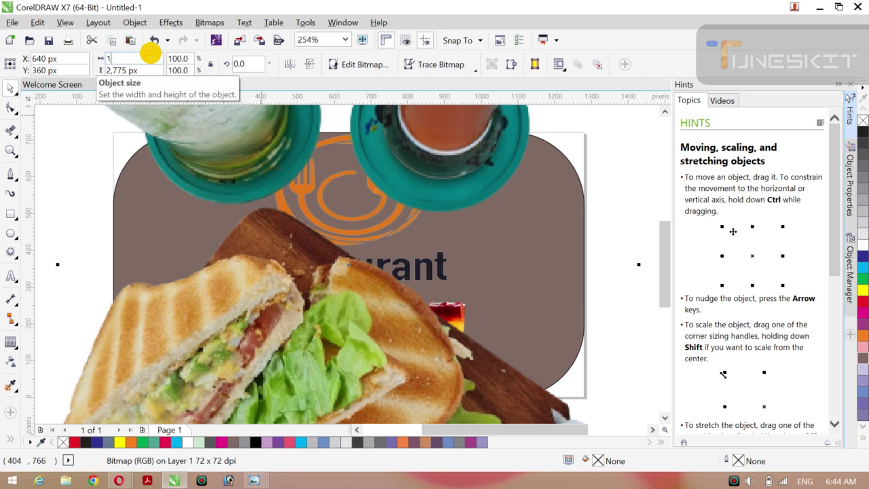
{"action": "key", "text": "Return"}
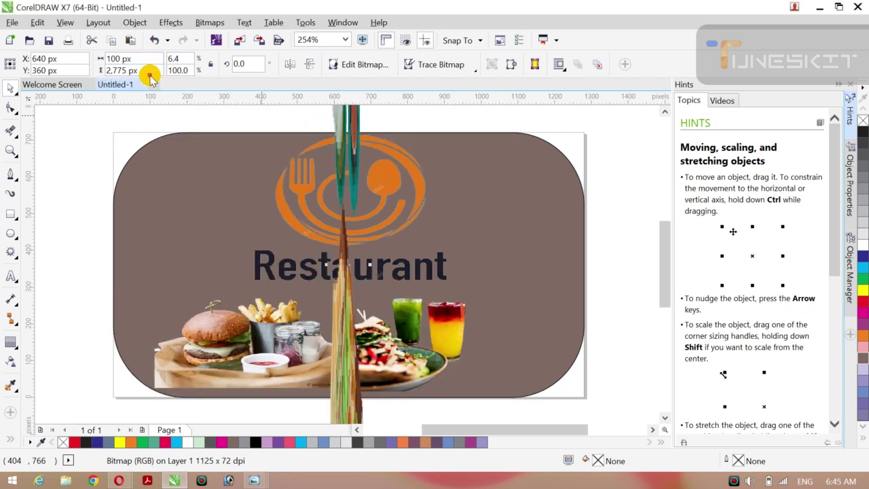
{"action": "left_click", "coordinate": [149, 72]}
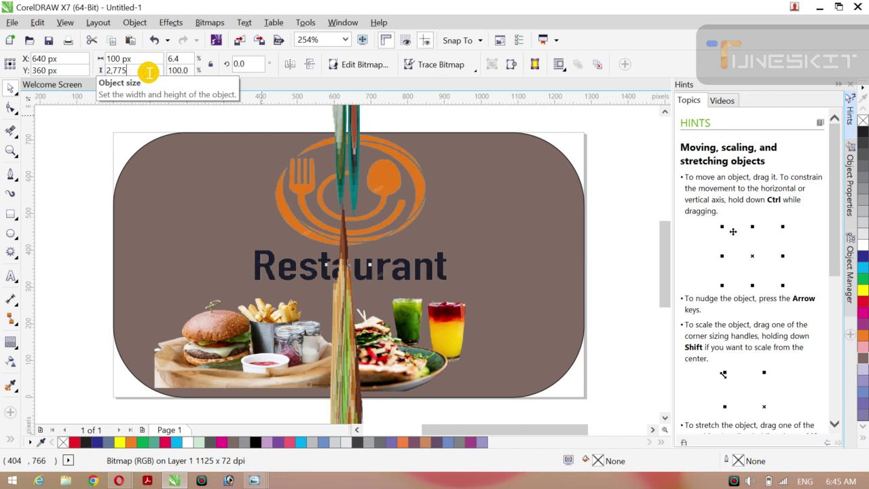
{"action": "type", "text": "100"}
{"action": "key", "text": "Return"}
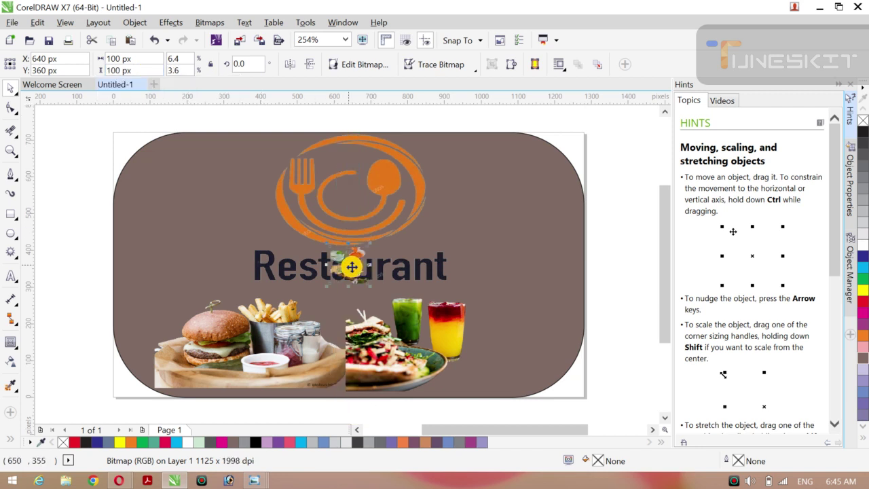
Move the sandwich and drinks picture to the right of the logo at about X 1,093, Y 420 px and enlarge it to about 294 by 421 px
{"action": "left_click_drag", "start_coordinate": [351, 266], "coordinate": [604, 316]}
{"action": "left_click_drag", "start_coordinate": [536, 282], "coordinate": [484, 225]}
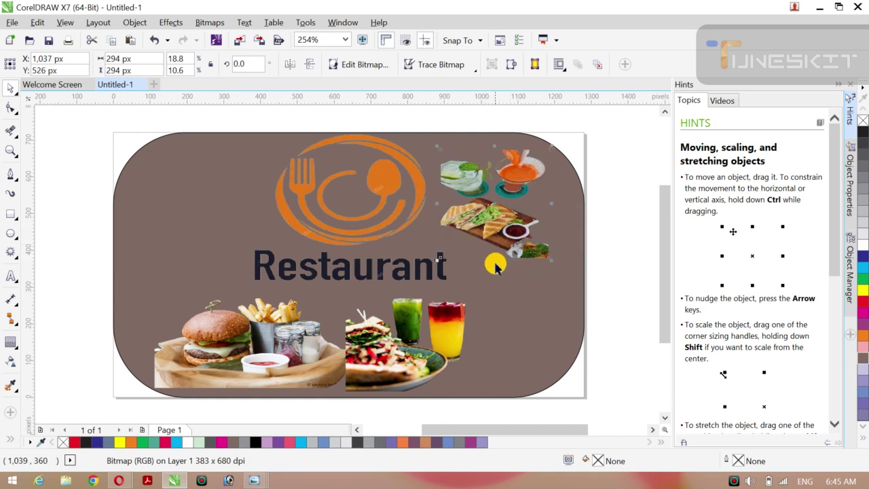
{"action": "left_click_drag", "start_coordinate": [495, 262], "coordinate": [499, 309]}
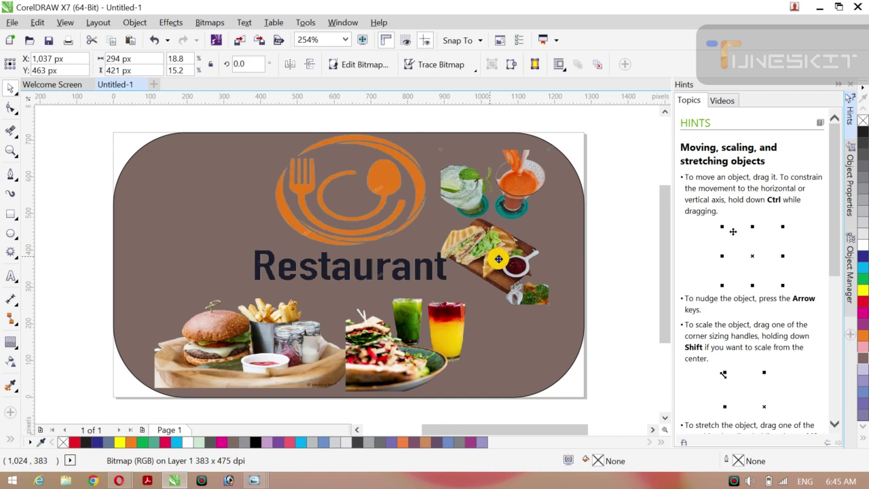
{"action": "left_click_drag", "start_coordinate": [490, 257], "coordinate": [508, 256]}
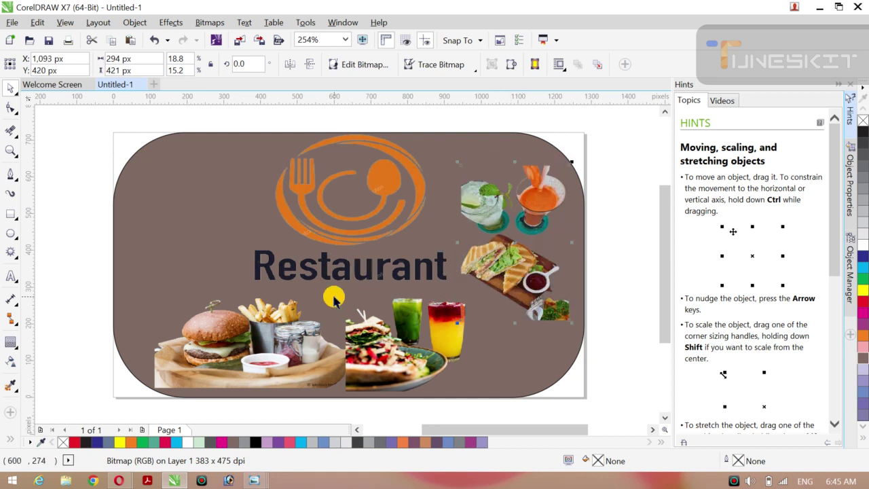
Place a copy of the sandwich and drinks picture to the left of the logo at about X 206, Y 464 px and clear the selection
{"action": "left_click_drag", "start_coordinate": [505, 253], "coordinate": [180, 236]}
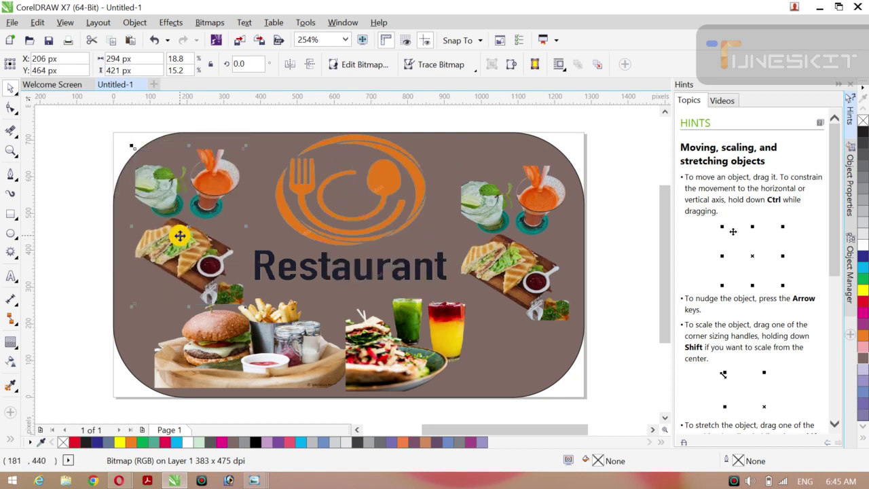
{"action": "left_click", "coordinate": [82, 270]}
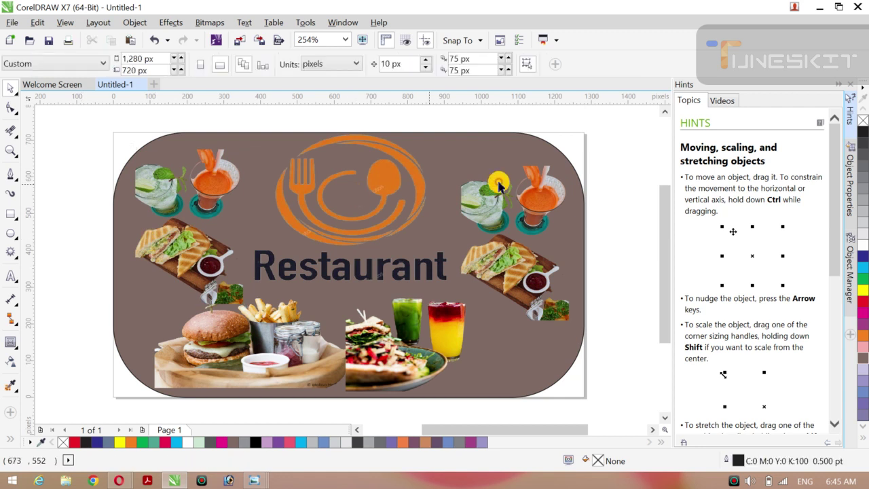
{"action": "left_click", "coordinate": [452, 156]}
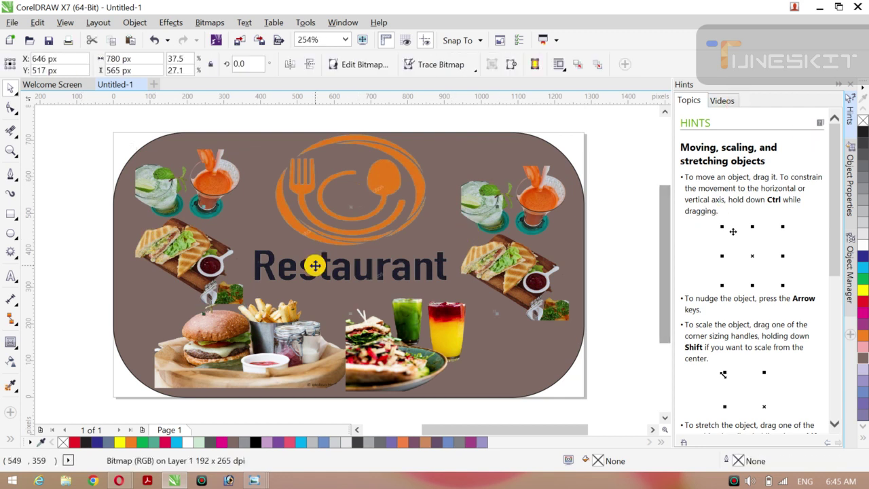
{"action": "left_click", "coordinate": [61, 307]}
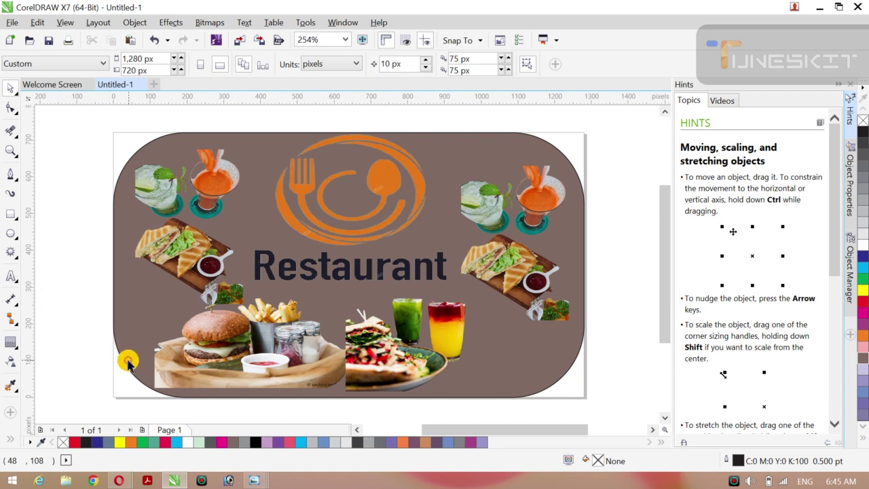
Fill the rounded background rectangle with black (C:0 M:0 Y:0 K:100)
{"action": "left_click", "coordinate": [128, 360]}
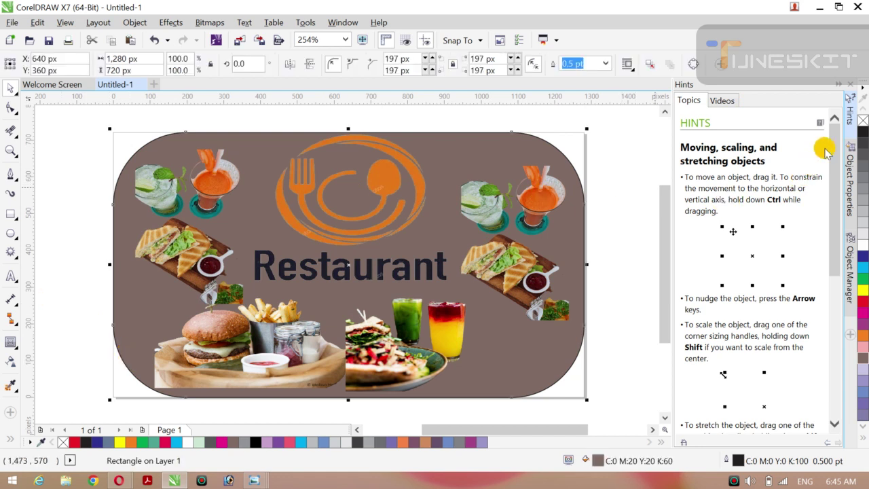
{"action": "left_click", "coordinate": [862, 129]}
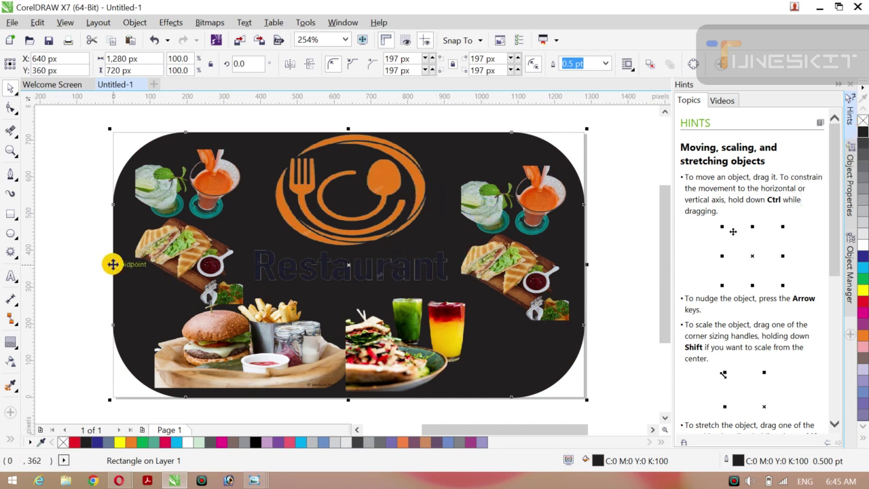
Delete the orange fork-and-spoon Restaurant logo picture from the centre of the black background
{"action": "left_click", "coordinate": [91, 279]}
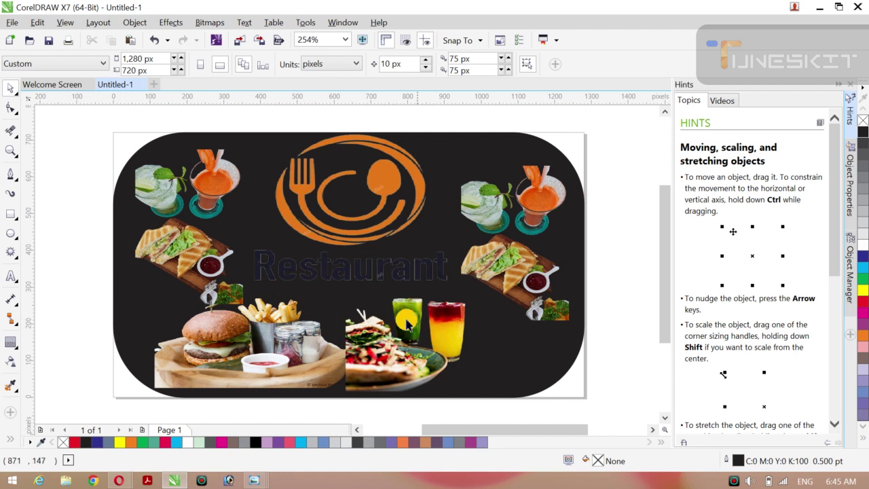
{"action": "left_click", "coordinate": [360, 241]}
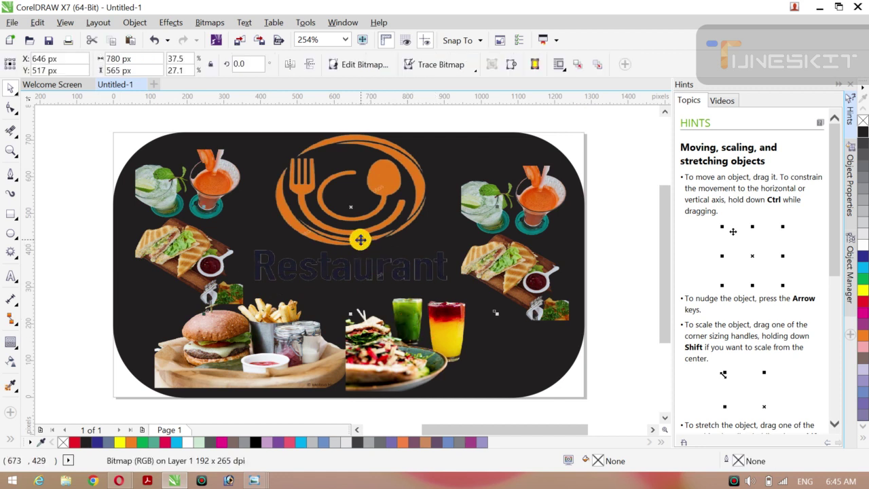
{"action": "left_click", "coordinate": [48, 145]}
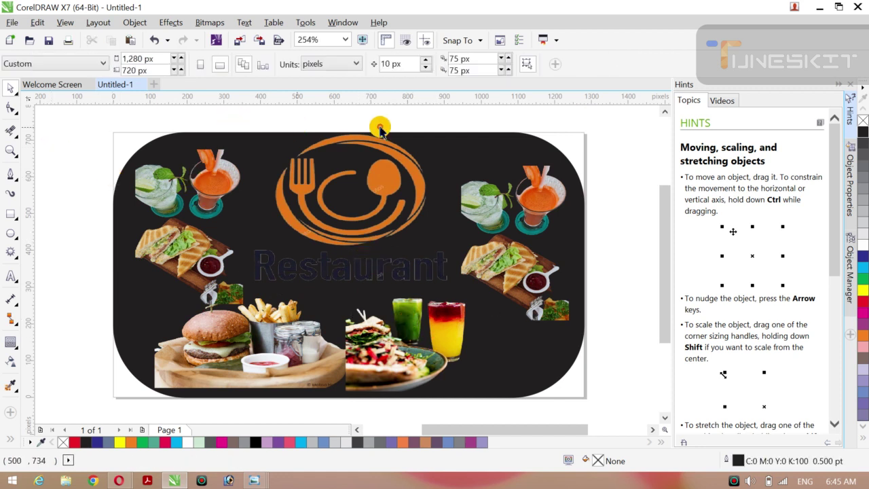
{"action": "left_click", "coordinate": [381, 147]}
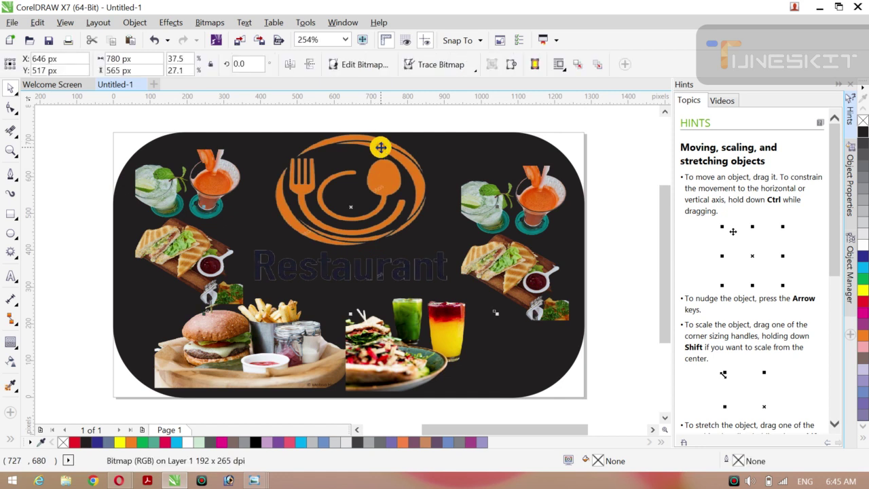
{"action": "key", "text": "Delete"}
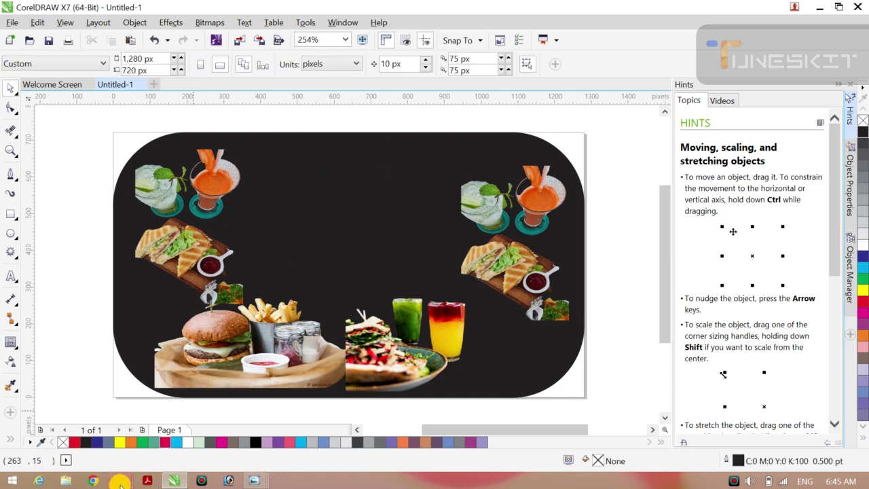
Switch to the Opera window with the Yandex picture results, search images for "restuarnt logo victor" and browse the results for a replacement logo
{"action": "mouse_move", "coordinate": [119, 484]}
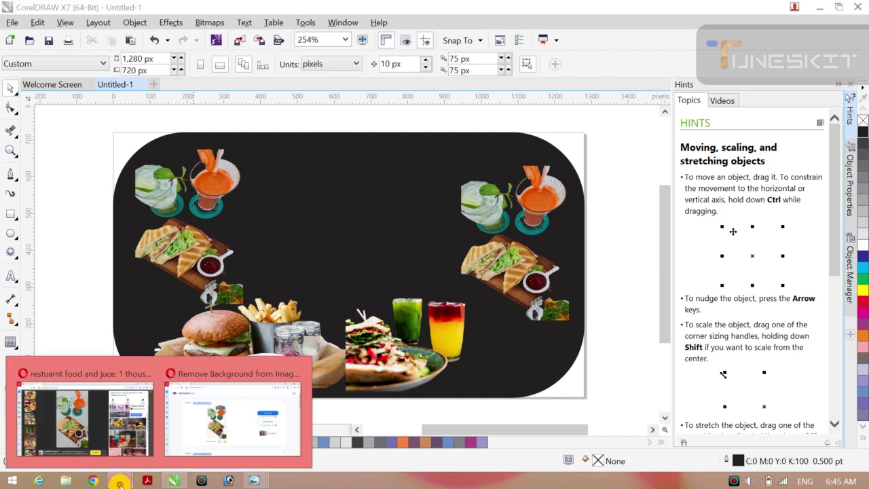
{"action": "left_click", "coordinate": [84, 449]}
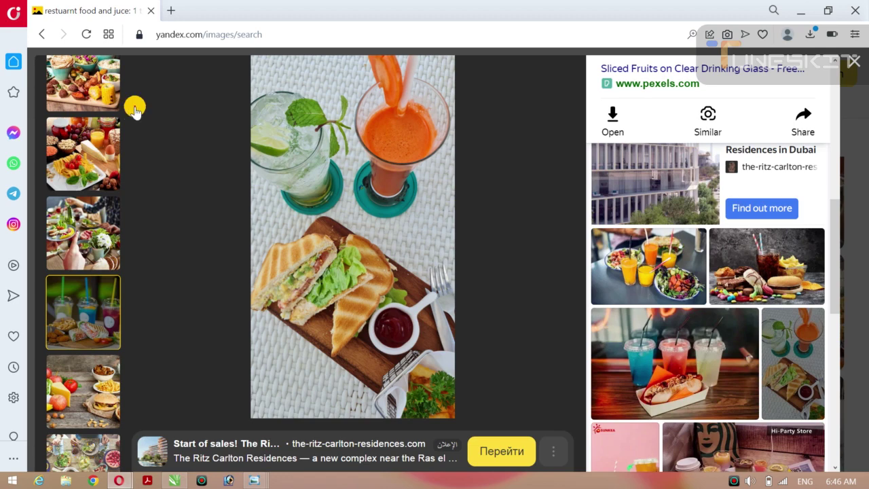
{"action": "left_click", "coordinate": [40, 34]}
{"action": "left_click", "coordinate": [41, 34]}
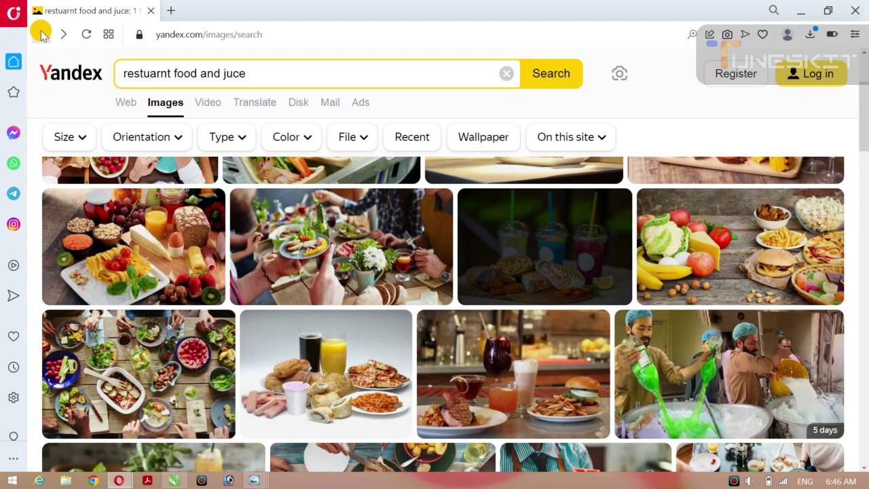
{"action": "left_click", "coordinate": [318, 73]}
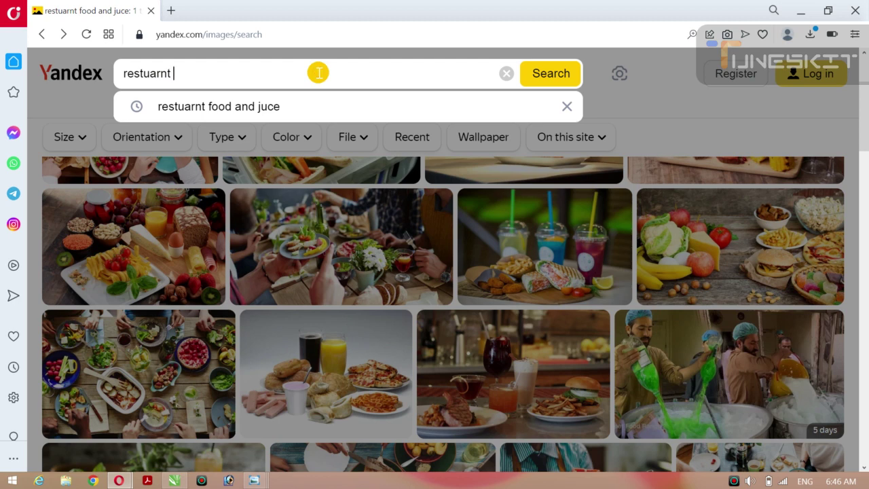
{"action": "type", "text": "logo victor"}
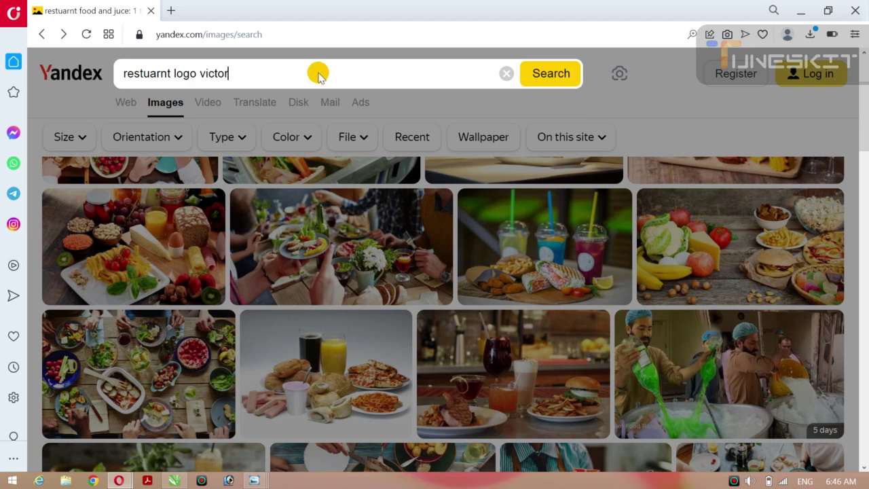
{"action": "key", "text": "Return"}
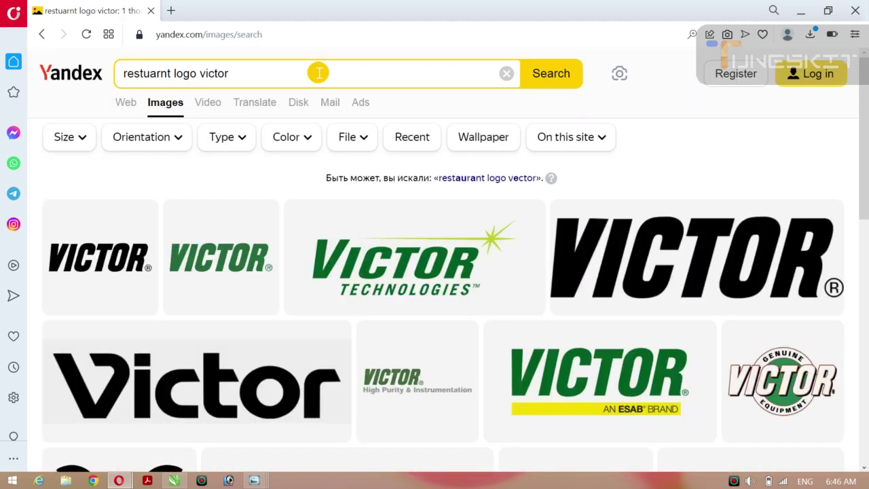
{"action": "scroll", "coordinate": [319, 72], "scroll_direction": "down", "scroll_amount": 5}
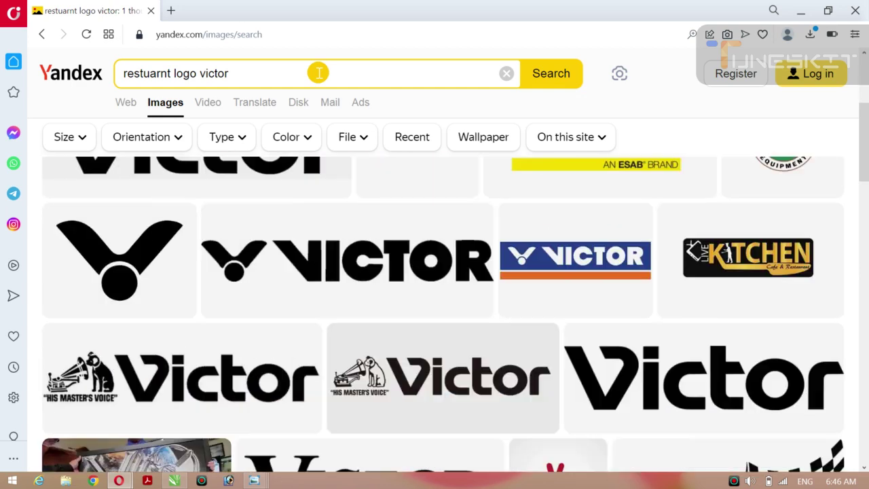
{"action": "scroll", "coordinate": [318, 73], "scroll_direction": "down", "scroll_amount": 7}
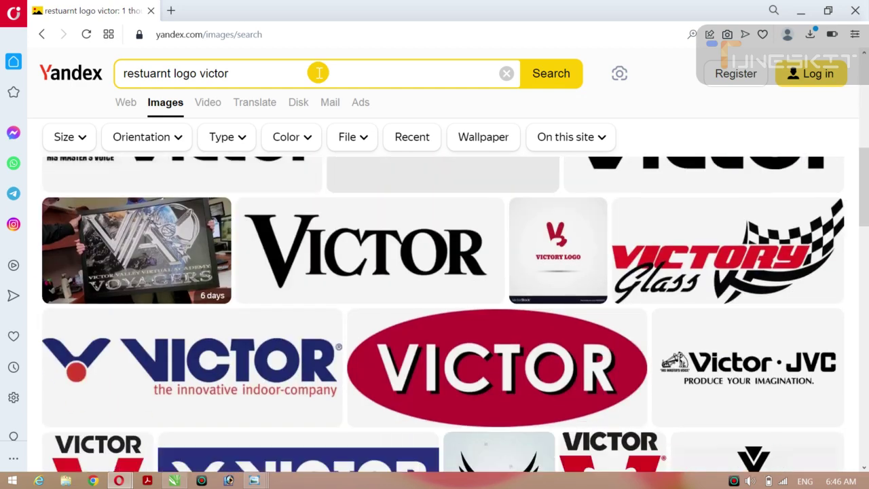
{"action": "scroll", "coordinate": [318, 72], "scroll_direction": "down", "scroll_amount": 1}
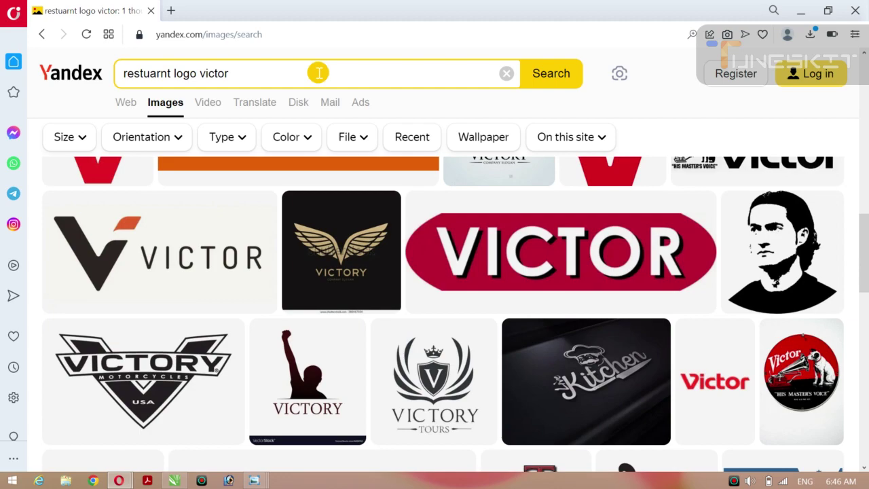
Look through the image results for "restuarnt logo victor" for a logo that suits the restaurant design
{"action": "scroll", "coordinate": [318, 73], "scroll_direction": "down", "scroll_amount": 7}
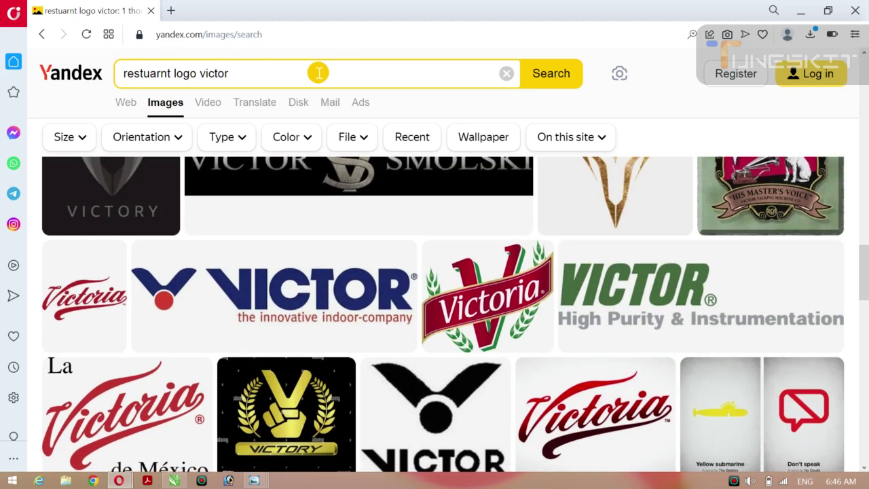
{"action": "scroll", "coordinate": [318, 72], "scroll_direction": "down", "scroll_amount": 7}
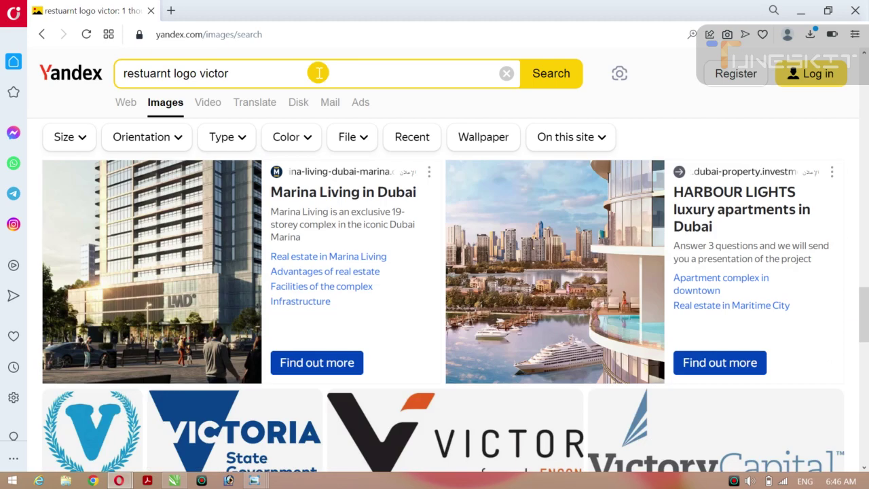
{"action": "scroll", "coordinate": [318, 73], "scroll_direction": "down", "scroll_amount": 7}
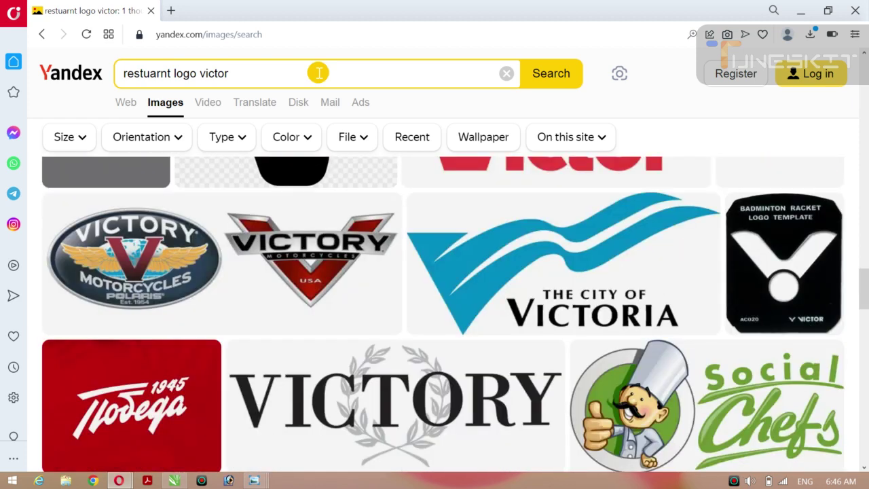
{"action": "scroll", "coordinate": [318, 73], "scroll_direction": "down", "scroll_amount": 1}
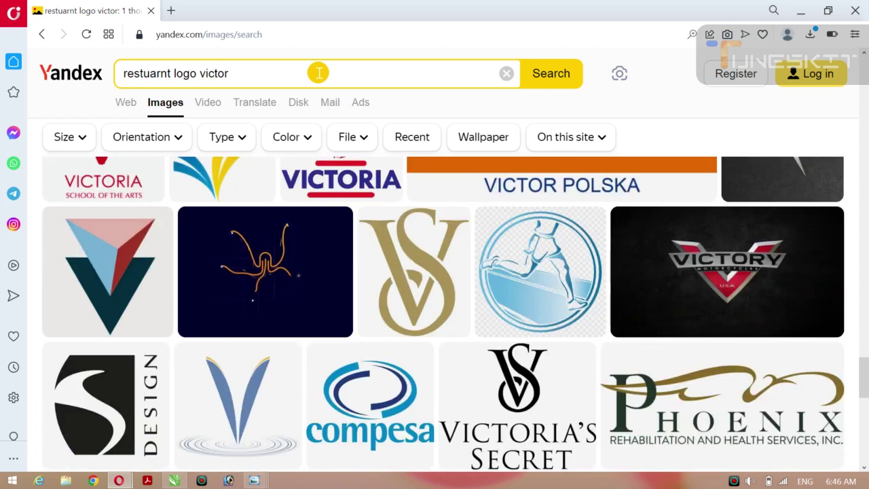
{"action": "scroll", "coordinate": [319, 73], "scroll_direction": "down", "scroll_amount": 2}
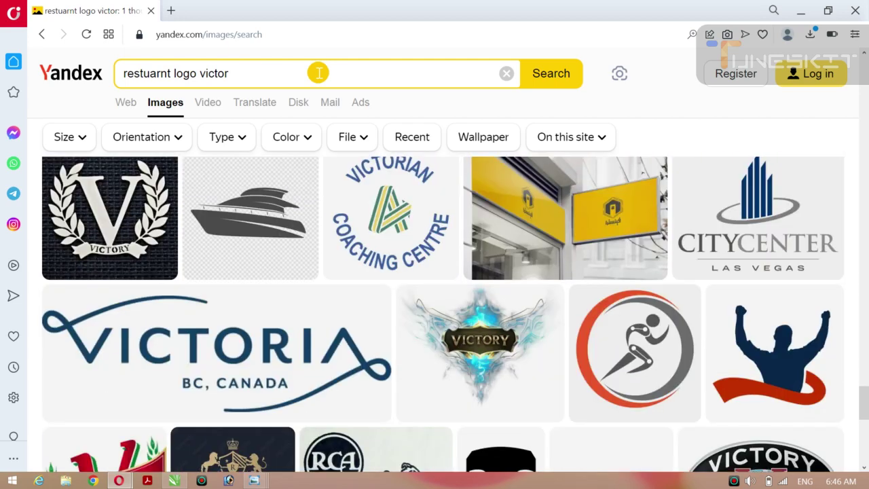
{"action": "scroll", "coordinate": [318, 73], "scroll_direction": "down", "scroll_amount": 1}
{"action": "scroll", "coordinate": [318, 73], "scroll_direction": "down", "scroll_amount": 3}
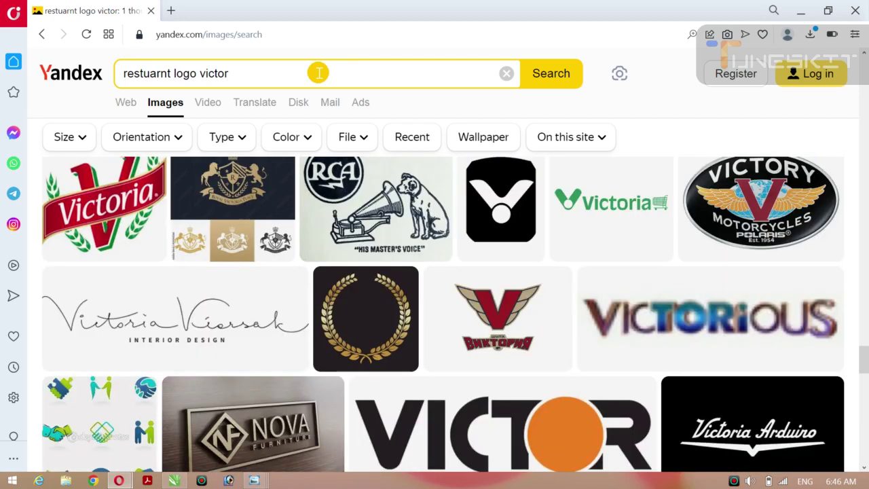
{"action": "scroll", "coordinate": [318, 73], "scroll_direction": "down", "scroll_amount": 4}
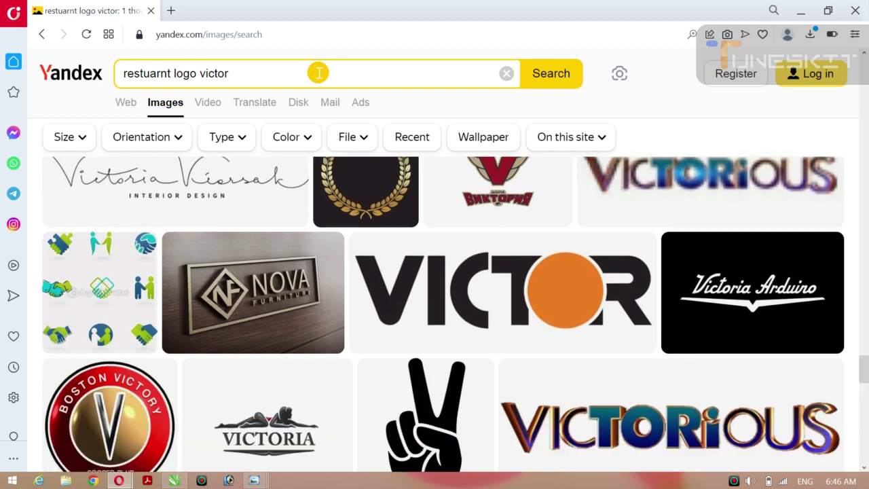
{"action": "scroll", "coordinate": [318, 73], "scroll_direction": "down", "scroll_amount": 3}
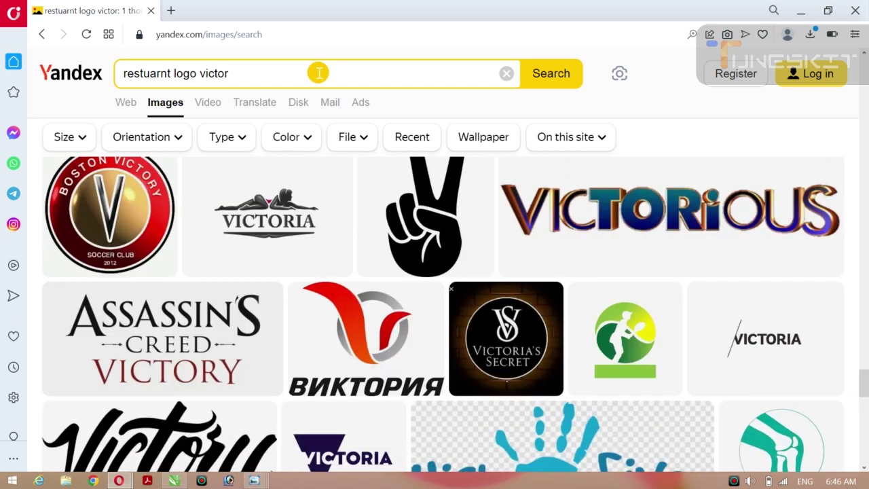
{"action": "scroll", "coordinate": [318, 72], "scroll_direction": "down", "scroll_amount": 4}
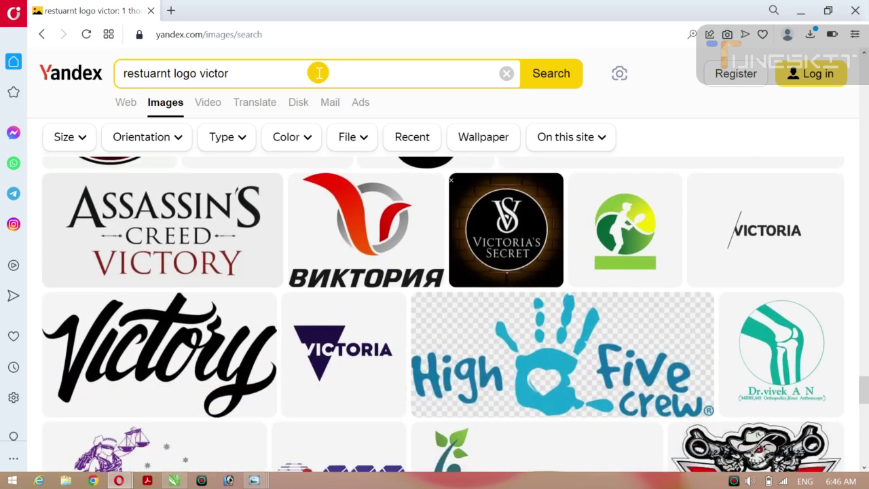
{"action": "scroll", "coordinate": [318, 73], "scroll_direction": "down", "scroll_amount": 1}
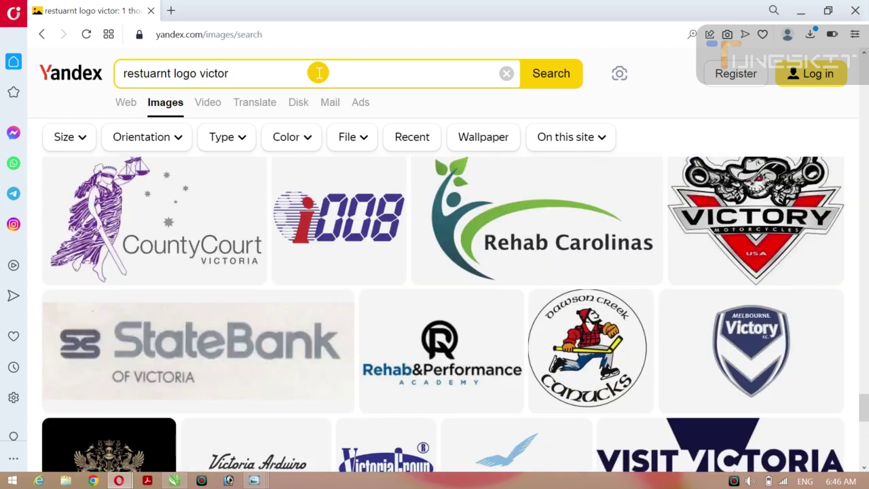
{"action": "scroll", "coordinate": [318, 73], "scroll_direction": "down", "scroll_amount": 4}
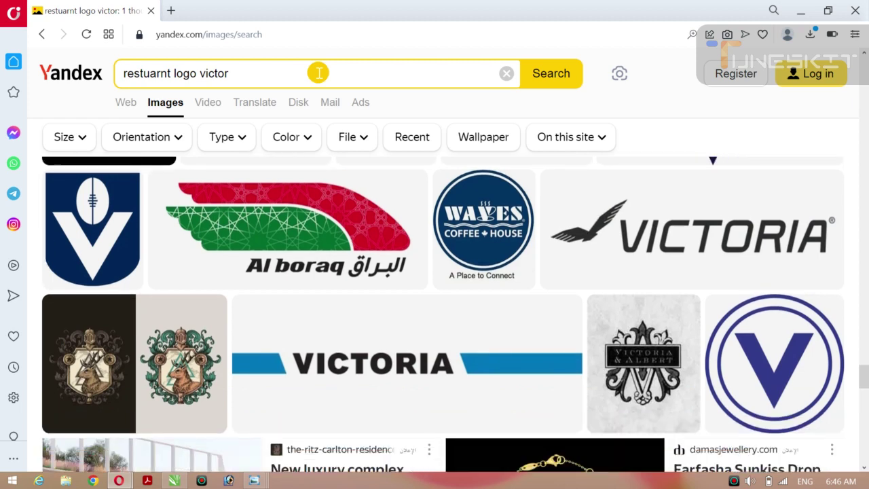
{"action": "scroll", "coordinate": [318, 73], "scroll_direction": "down", "scroll_amount": 2}
{"action": "scroll", "coordinate": [318, 73], "scroll_direction": "down", "scroll_amount": 5}
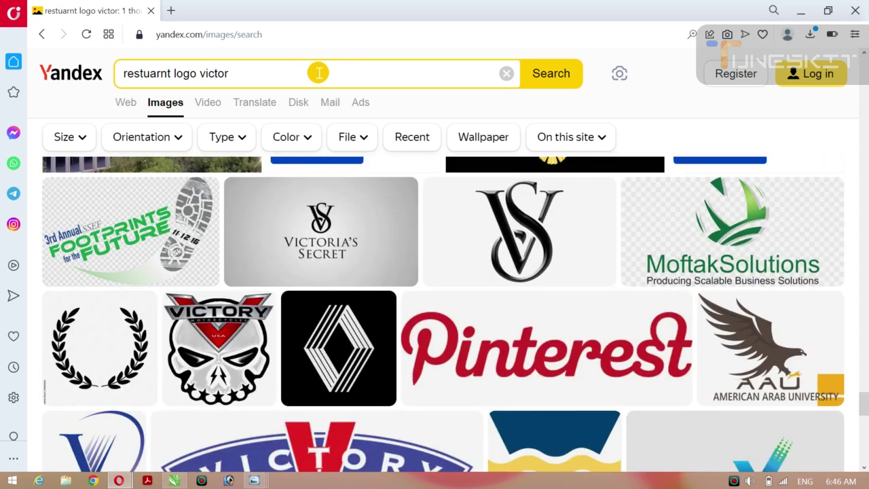
{"action": "scroll", "coordinate": [319, 73], "scroll_direction": "up", "scroll_amount": 2}
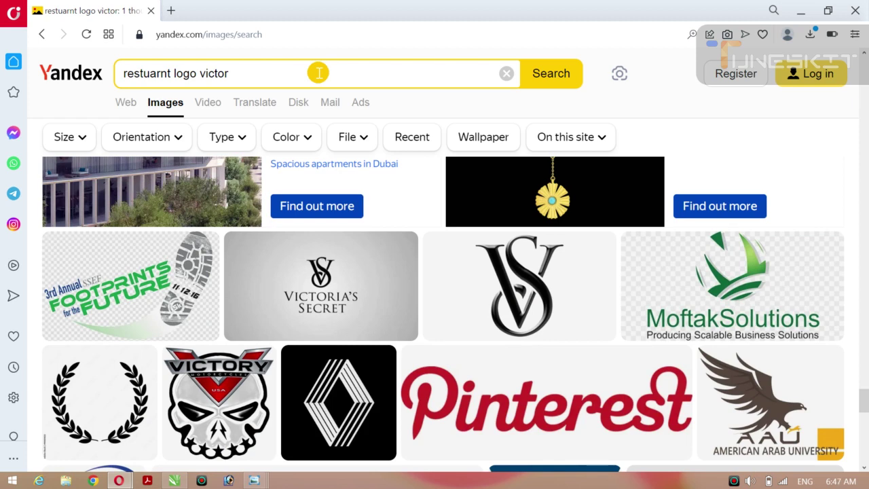
{"action": "scroll", "coordinate": [319, 73], "scroll_direction": "down", "scroll_amount": 2}
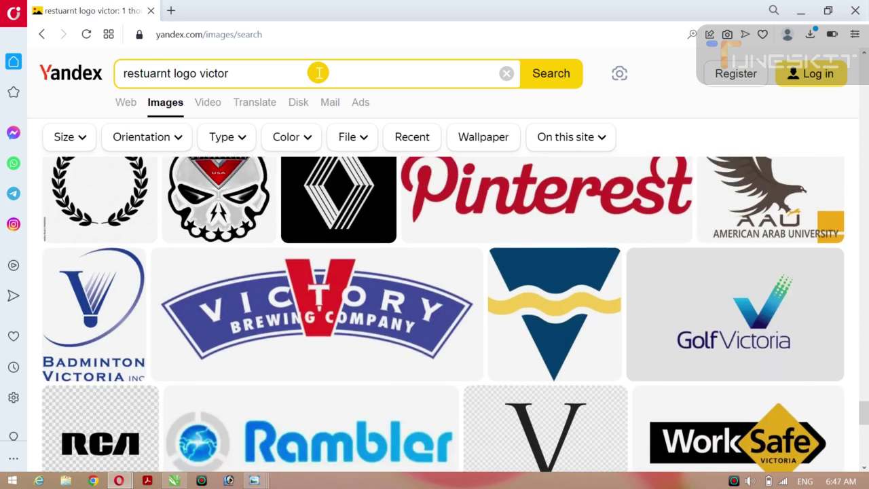
{"action": "scroll", "coordinate": [318, 73], "scroll_direction": "down", "scroll_amount": 3}
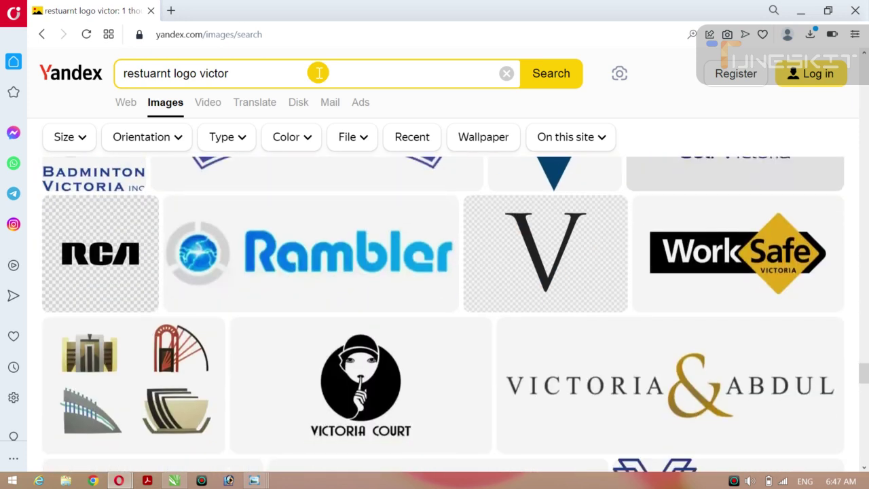
{"action": "scroll", "coordinate": [318, 73], "scroll_direction": "down", "scroll_amount": 3}
{"action": "scroll", "coordinate": [318, 73], "scroll_direction": "down", "scroll_amount": 2}
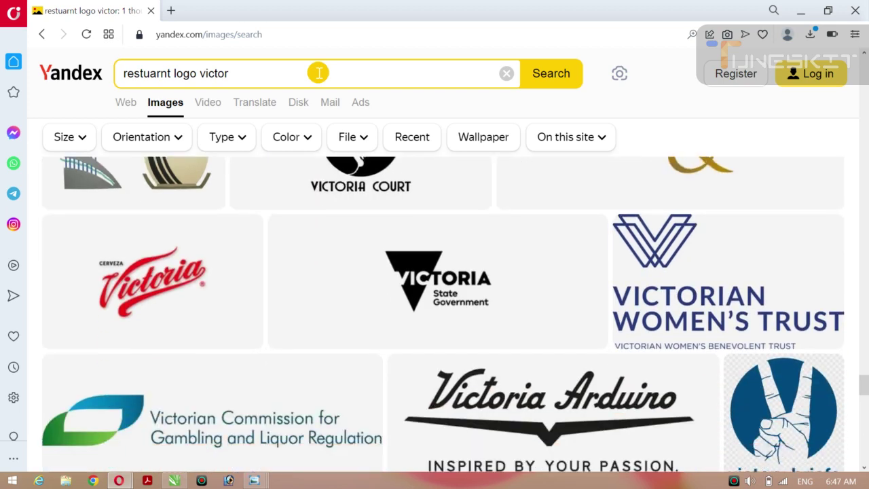
{"action": "scroll", "coordinate": [319, 72], "scroll_direction": "down", "scroll_amount": 2}
{"action": "scroll", "coordinate": [318, 72], "scroll_direction": "down", "scroll_amount": 3}
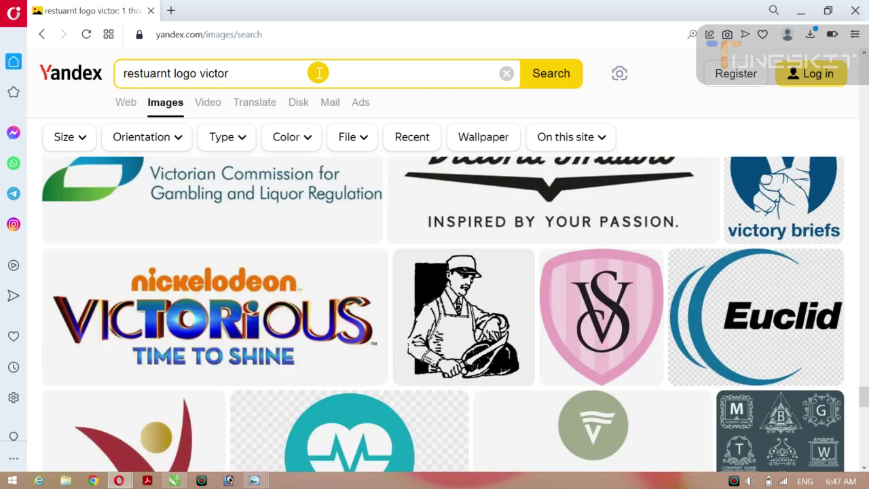
Shorten the image search query to "restuarnt logo" and browse the new results
{"action": "left_click", "coordinate": [252, 74]}
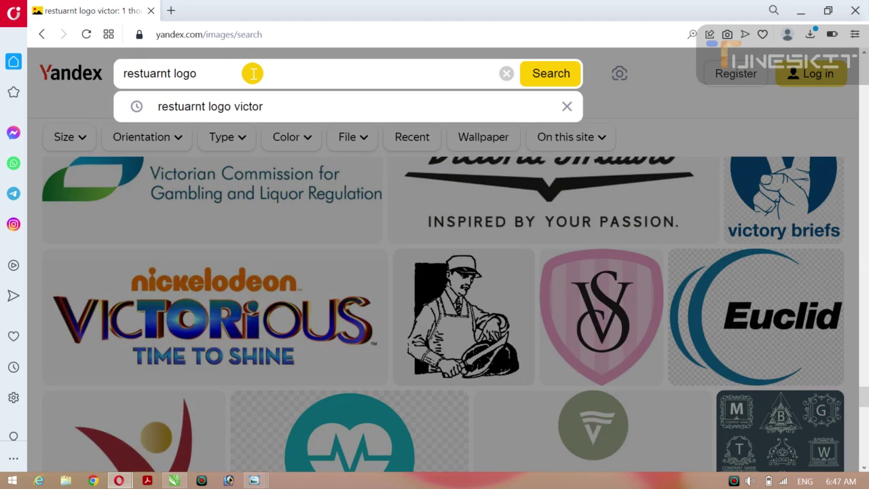
{"action": "key", "text": "Return"}
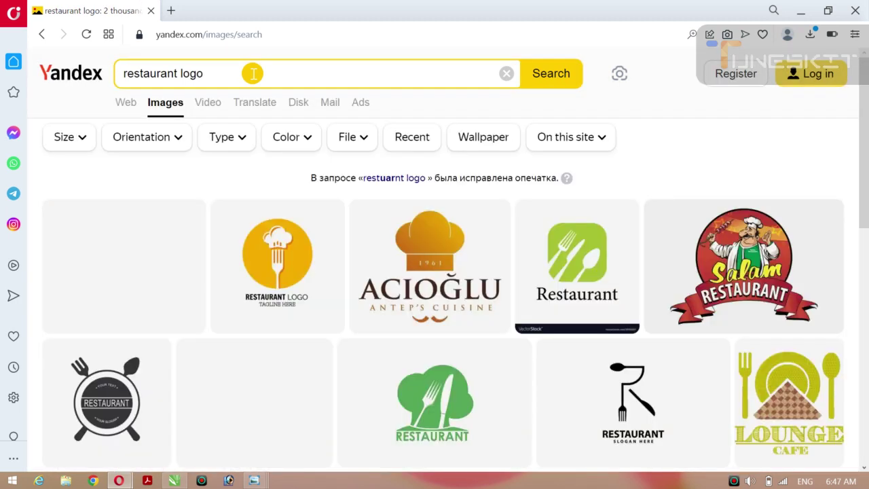
{"action": "scroll", "coordinate": [253, 74], "scroll_direction": "down", "scroll_amount": 2}
{"action": "scroll", "coordinate": [252, 74], "scroll_direction": "down", "scroll_amount": 1}
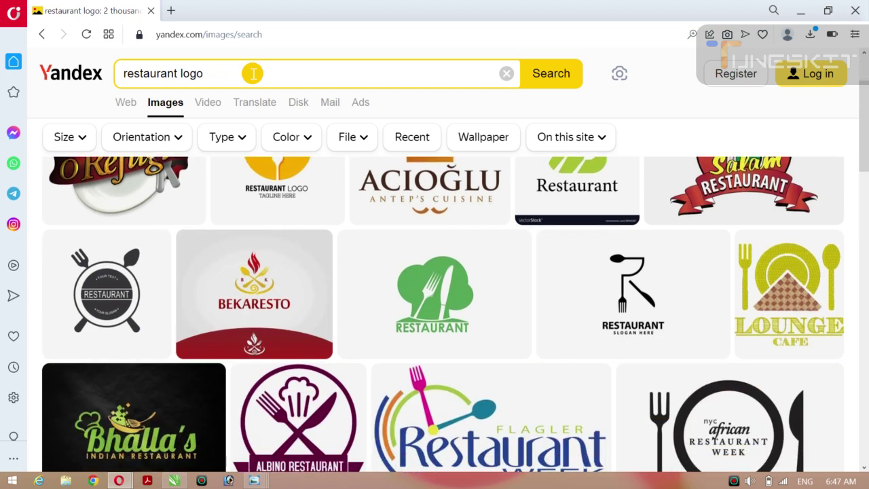
{"action": "scroll", "coordinate": [252, 73], "scroll_direction": "down", "scroll_amount": 3}
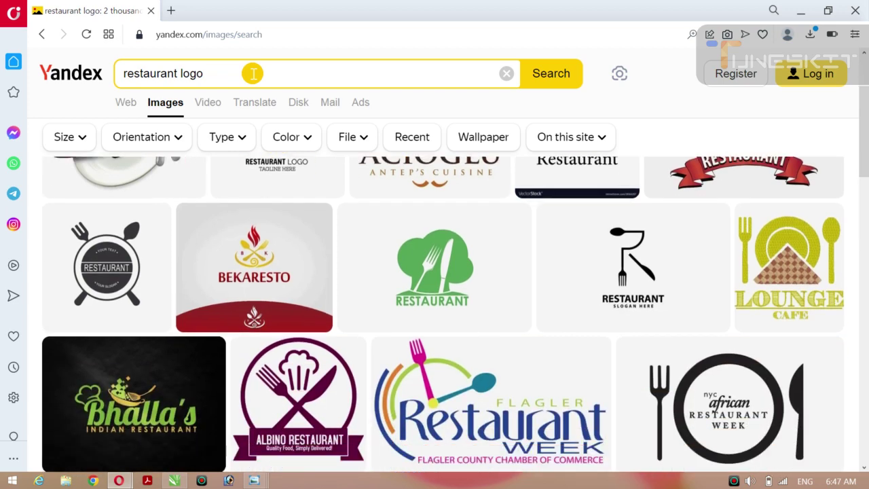
{"action": "scroll", "coordinate": [252, 74], "scroll_direction": "up", "scroll_amount": 1}
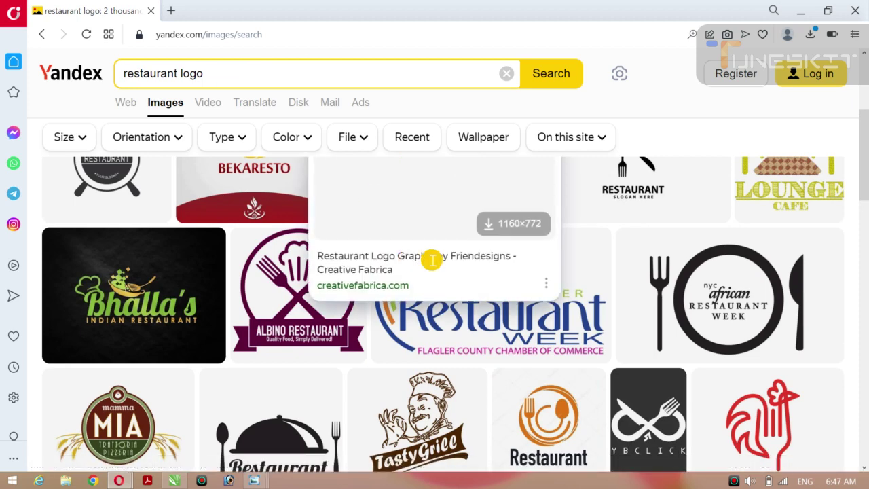
Open the Flagler Restaurant Week logo from the results and copy the image
{"action": "left_click", "coordinate": [454, 327]}
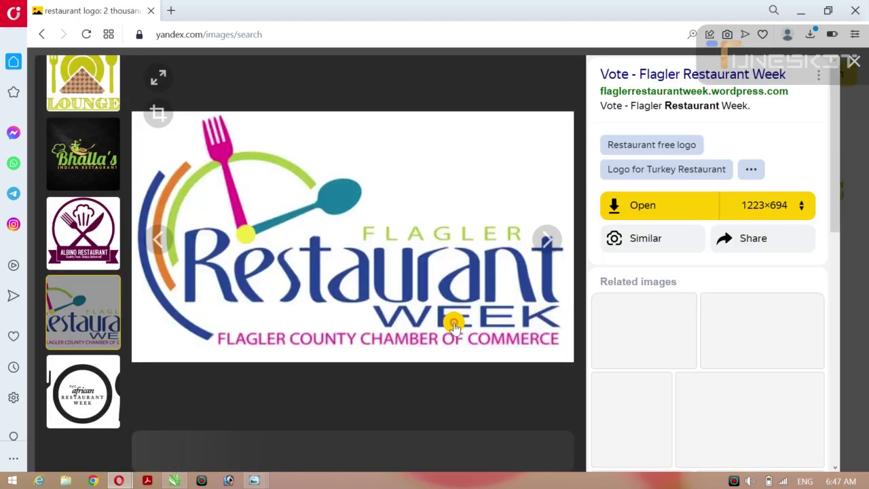
{"action": "right_click", "coordinate": [334, 206]}
{"action": "left_click", "coordinate": [385, 251]}
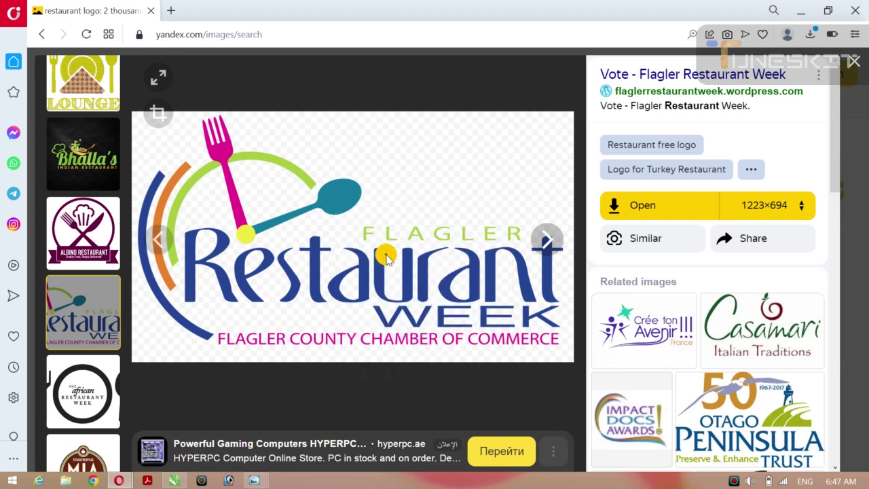
Switch to the remove.bg window, paste the logo to strip its background, and save the result as a PNG in Downloads
{"action": "mouse_move", "coordinate": [122, 480]}
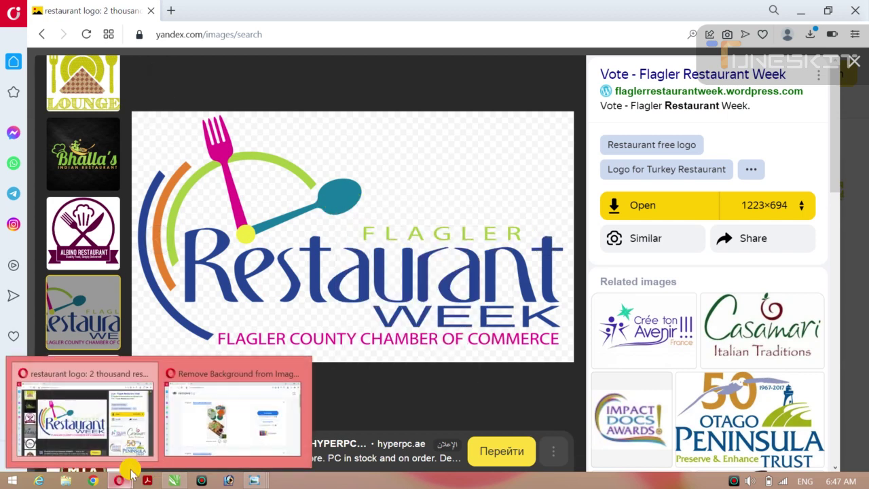
{"action": "left_click", "coordinate": [216, 408]}
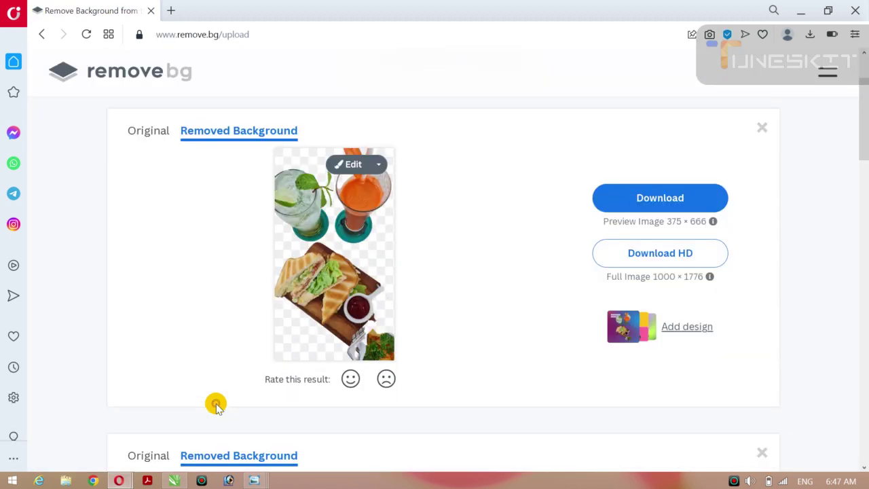
{"action": "key", "text": "ctrl+v"}
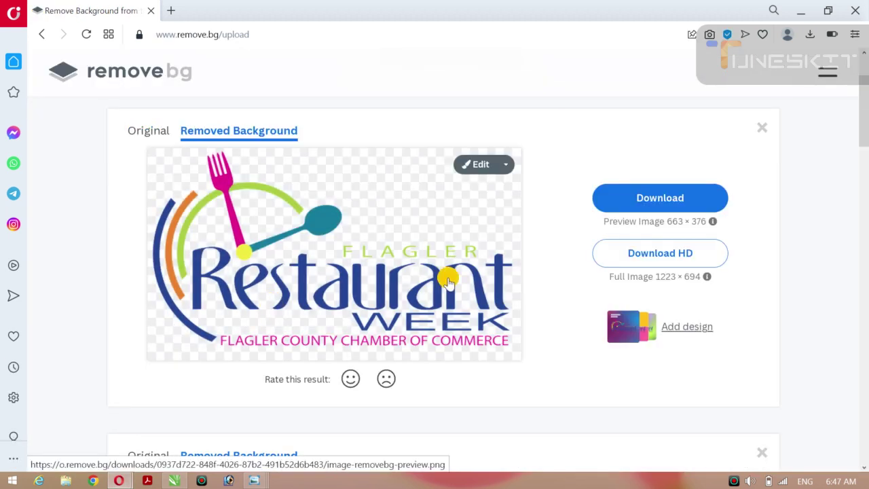
{"action": "left_click", "coordinate": [413, 241]}
{"action": "left_click", "coordinate": [316, 303]}
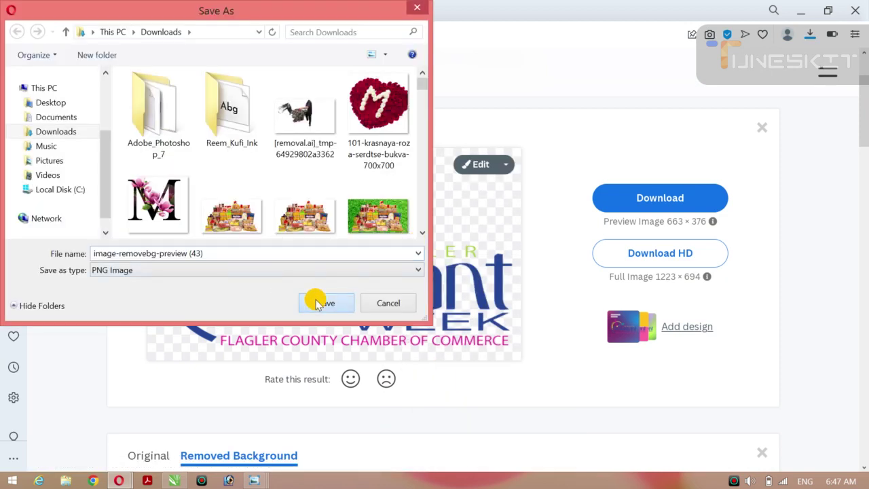
Open the downloaded transparent logo and copy it into the CorelDRAW design
{"action": "left_click", "coordinate": [642, 94]}
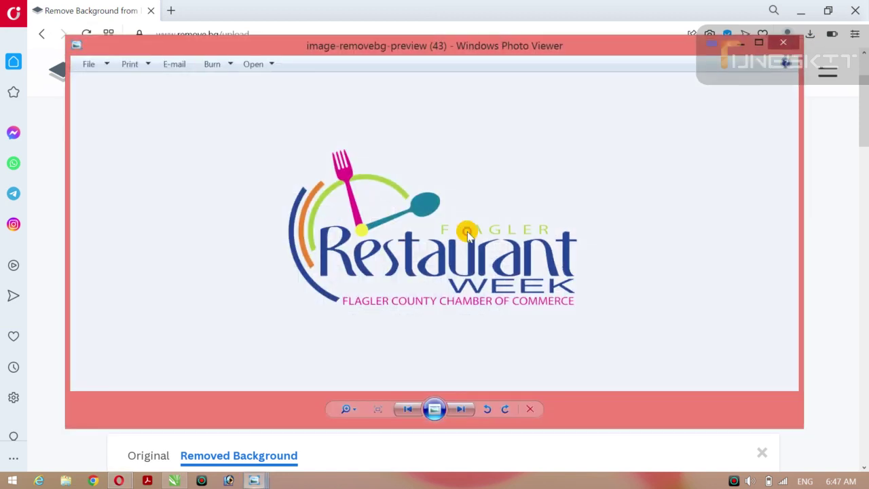
{"action": "right_click", "coordinate": [422, 277]}
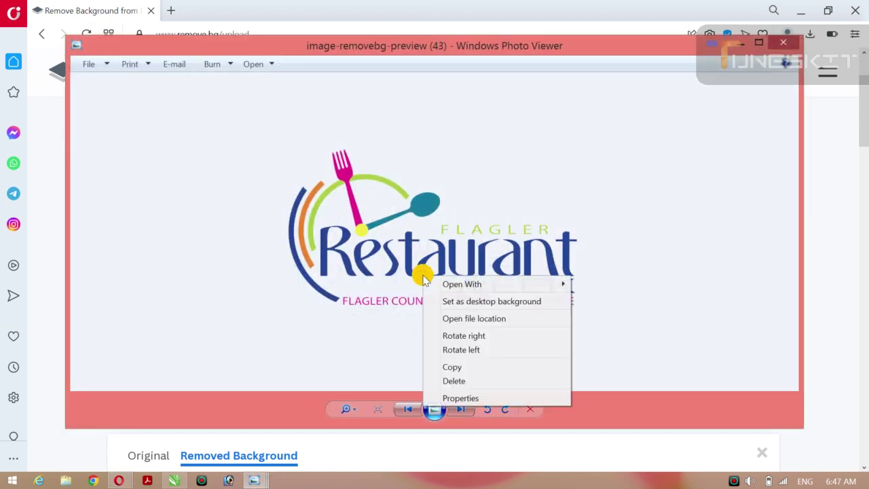
{"action": "left_click", "coordinate": [463, 370]}
{"action": "left_click", "coordinate": [175, 481]}
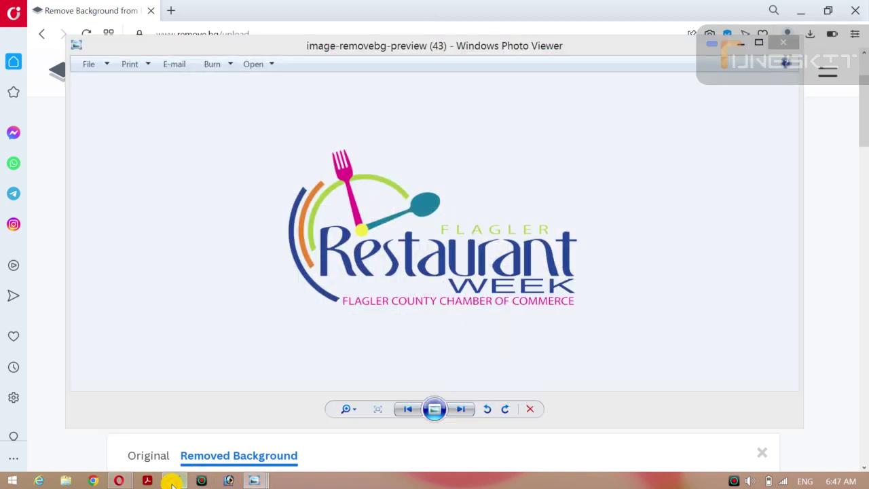
{"action": "key", "text": "ctrl+v"}
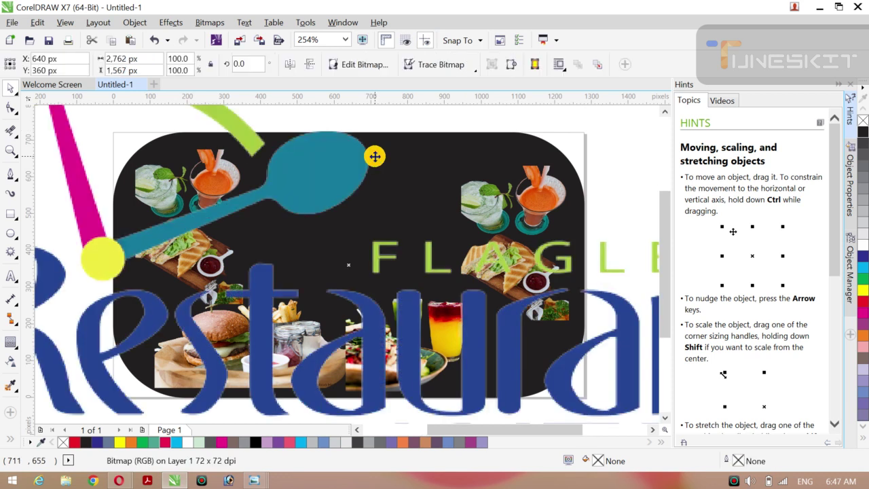
Resize the pasted logo bitmap to 100 px wide and 100 px high
{"action": "left_click", "coordinate": [158, 60]}
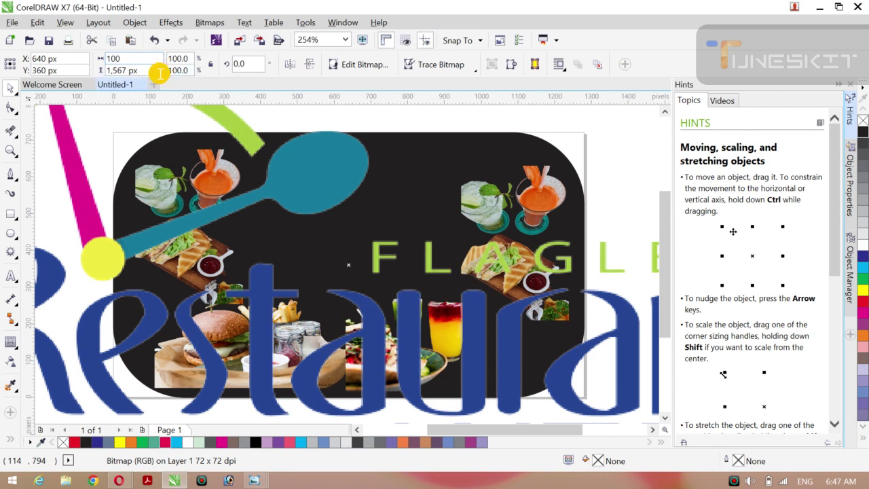
{"action": "key", "text": "BackSpace"}
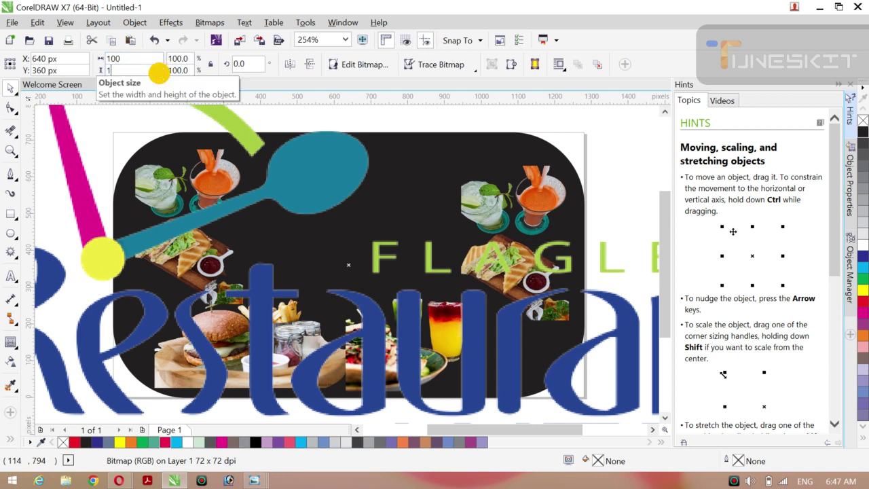
{"action": "key", "text": "Return"}
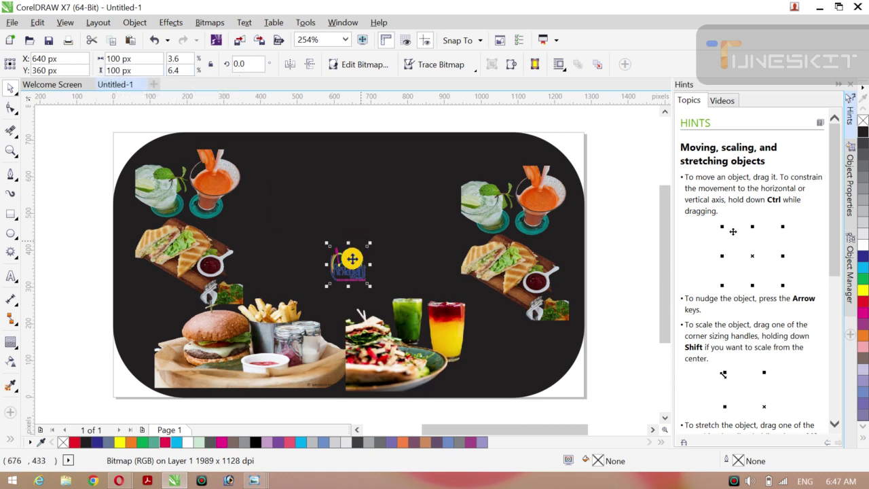
Enlarge the logo bitmap to about 622 px wide and 420 px high, placed upper-centre at about X 651, Y 508 px
{"action": "left_click_drag", "start_coordinate": [347, 265], "coordinate": [428, 192]}
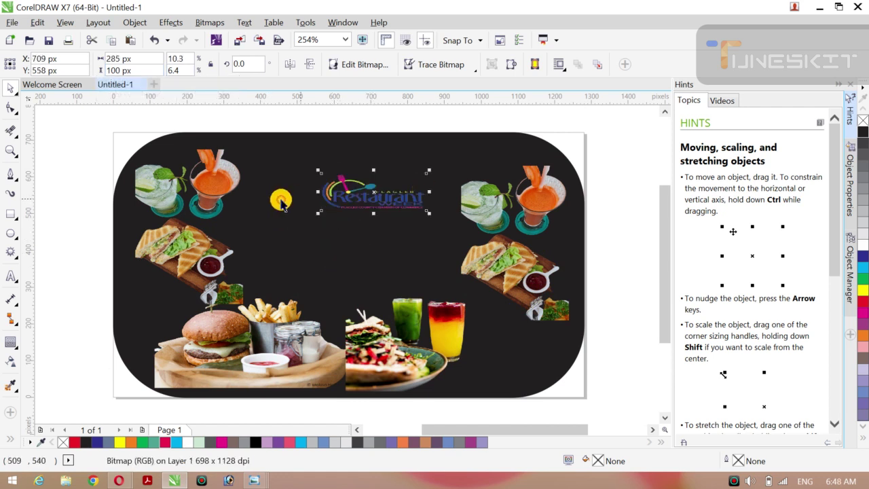
{"action": "left_click_drag", "start_coordinate": [317, 192], "coordinate": [254, 192]}
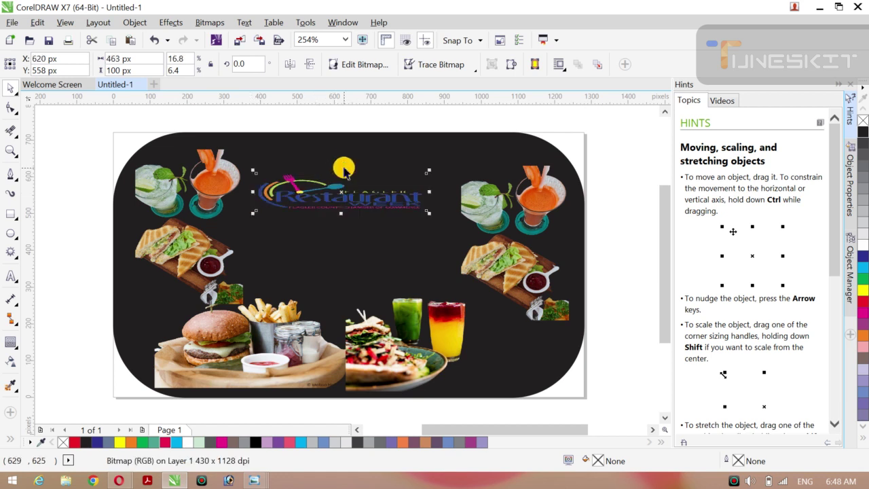
{"action": "left_click_drag", "start_coordinate": [342, 169], "coordinate": [341, 137]}
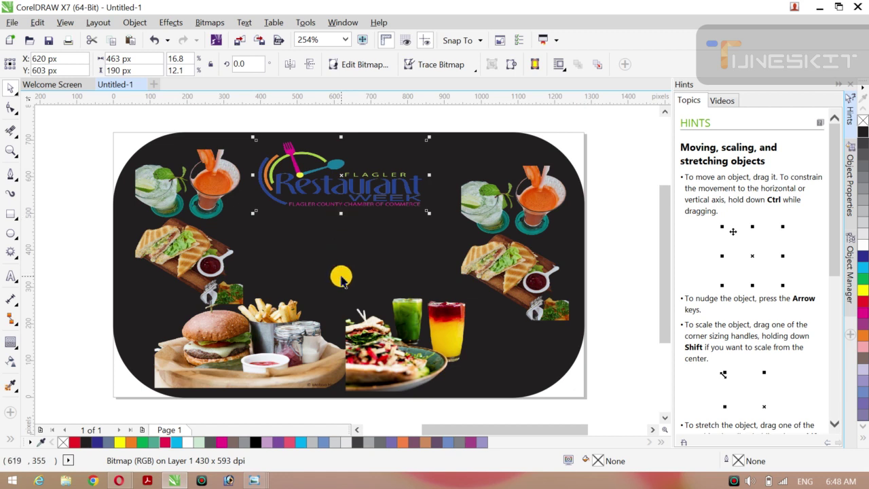
{"action": "left_click_drag", "start_coordinate": [342, 212], "coordinate": [340, 297]}
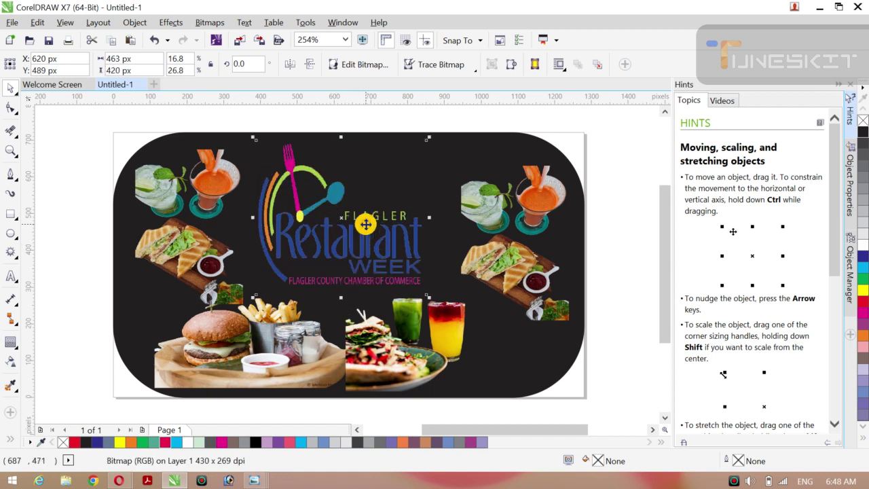
{"action": "left_click", "coordinate": [341, 138]}
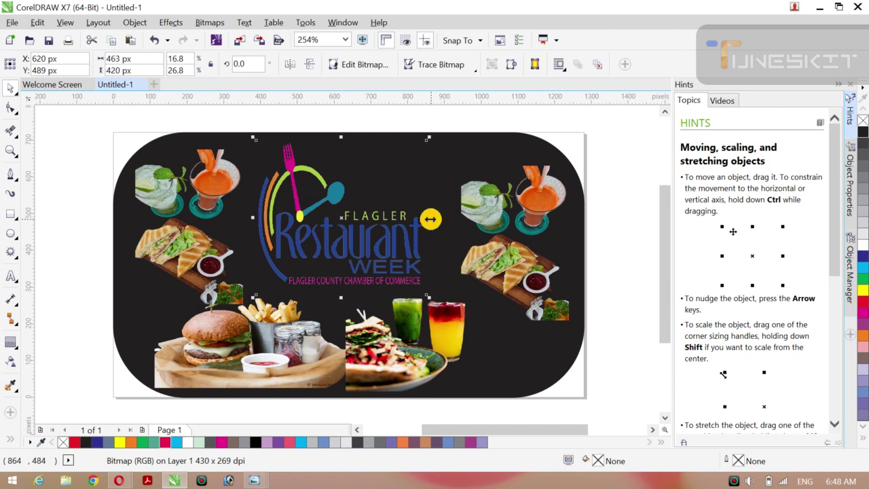
{"action": "left_click_drag", "start_coordinate": [431, 218], "coordinate": [467, 218]}
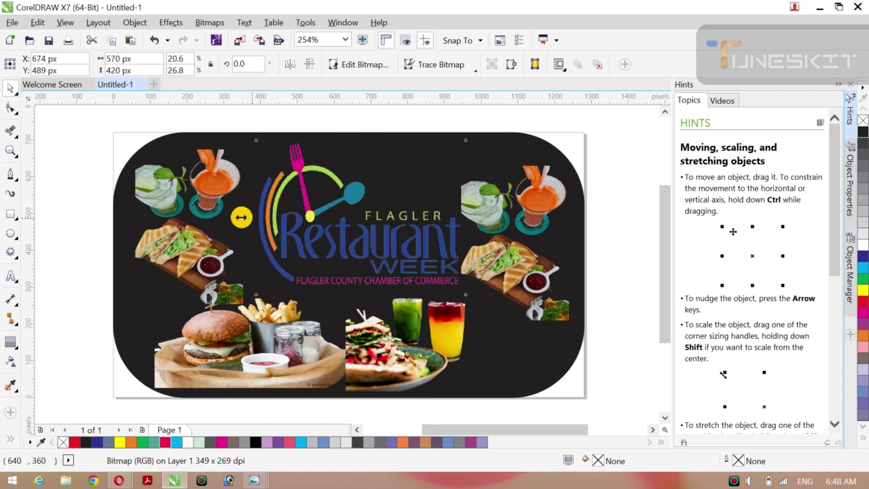
{"action": "left_click_drag", "start_coordinate": [241, 217], "coordinate": [233, 217]}
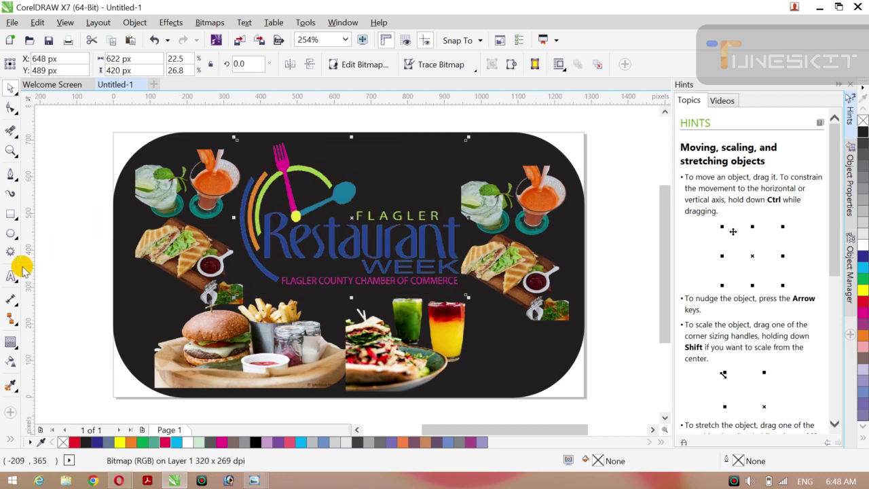
{"action": "left_click", "coordinate": [70, 247]}
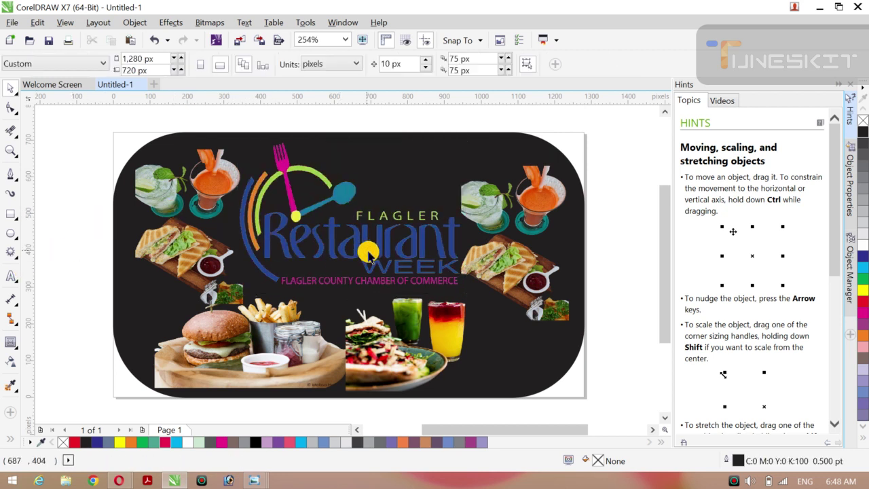
{"action": "left_click", "coordinate": [367, 253]}
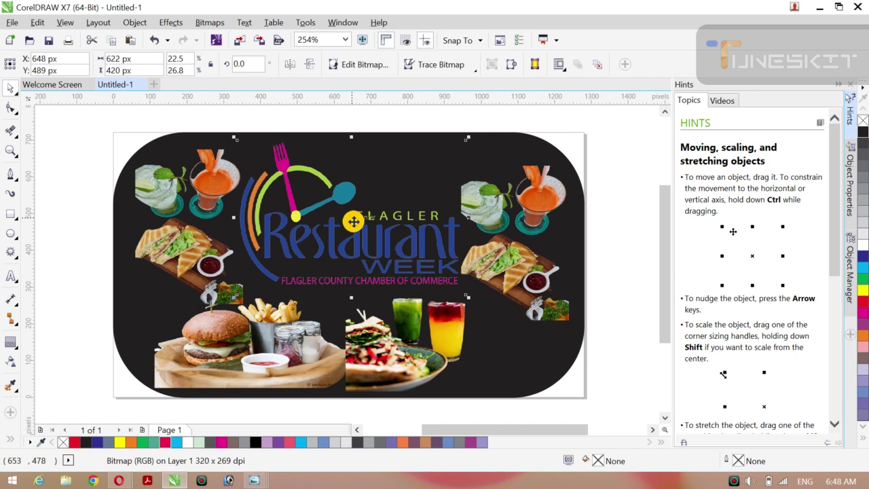
{"action": "left_click_drag", "start_coordinate": [353, 221], "coordinate": [356, 214]}
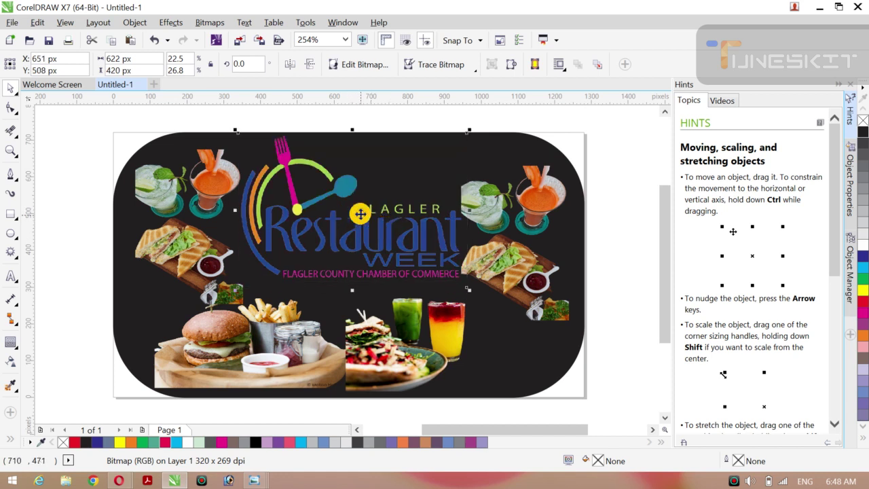
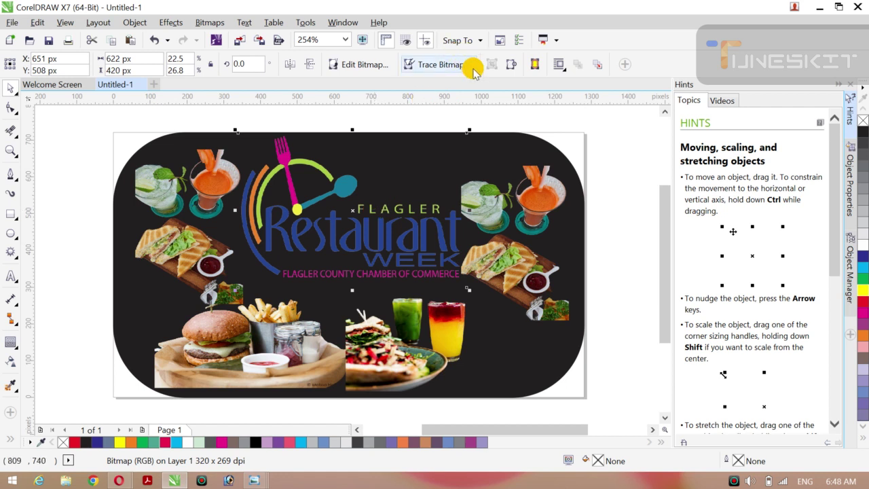
Trace the logo bitmap as an outline with the High Quality Image type, keeping the default trace settings
{"action": "left_click", "coordinate": [474, 71]}
{"action": "mouse_move", "coordinate": [446, 111]}
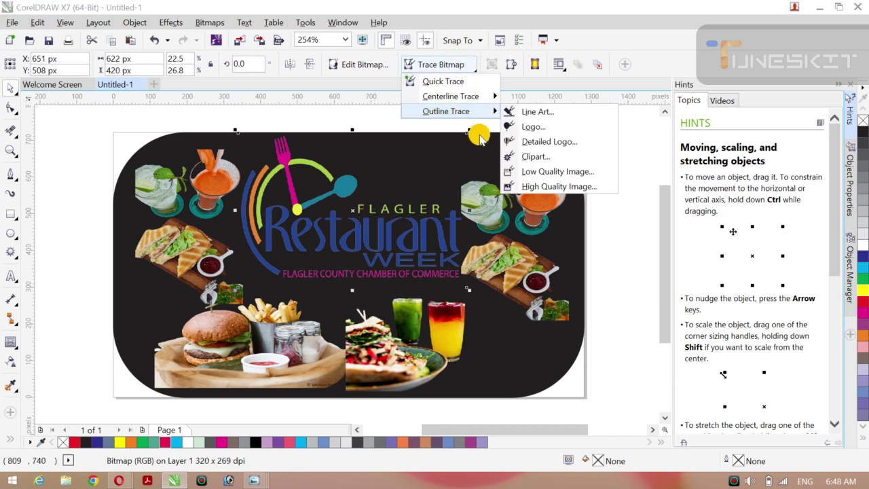
{"action": "left_click", "coordinate": [578, 186]}
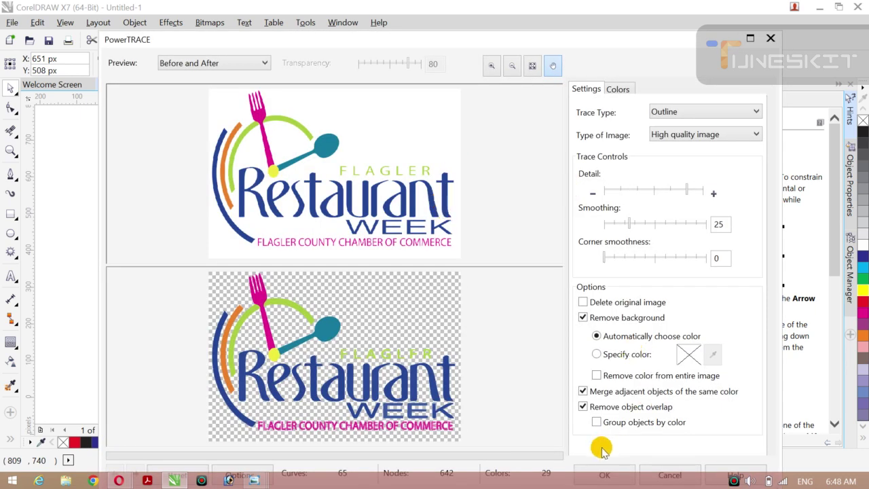
{"action": "left_click", "coordinate": [604, 473]}
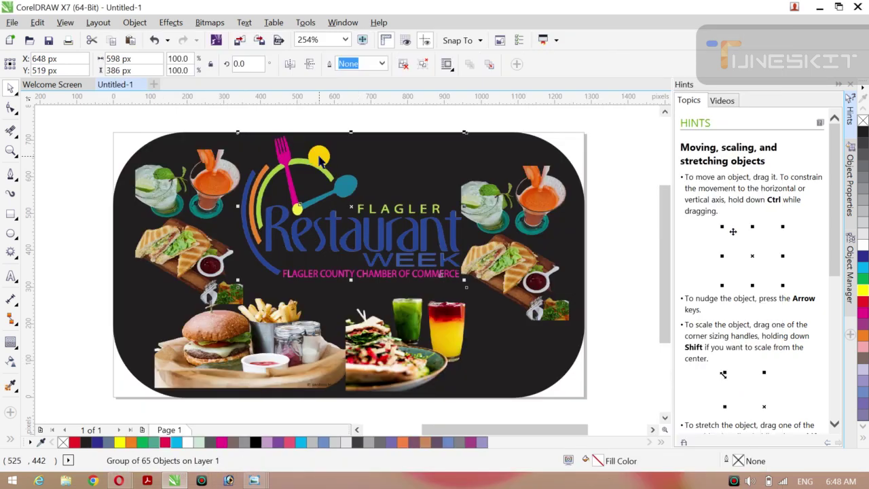
Move the traced logo off to the left side of the design and remove the original logo bitmap
{"action": "left_click_drag", "start_coordinate": [351, 206], "coordinate": [118, 260]}
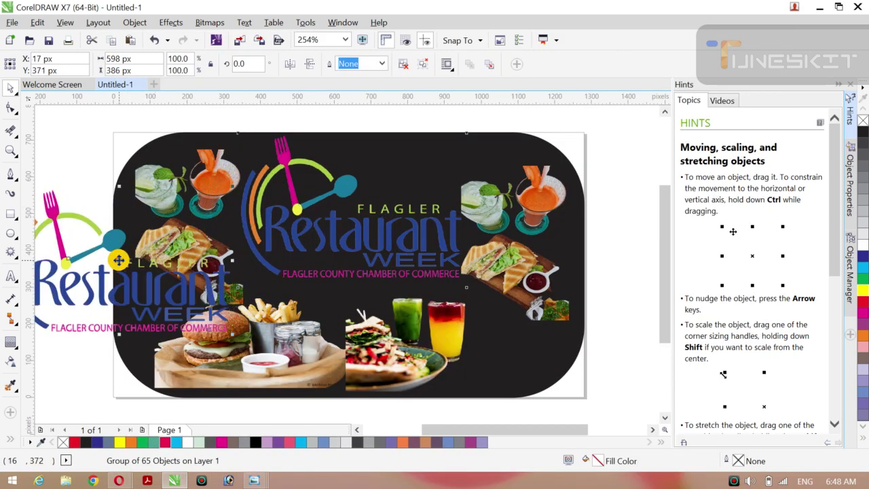
{"action": "left_click", "coordinate": [343, 249]}
{"action": "right_click", "coordinate": [343, 249]}
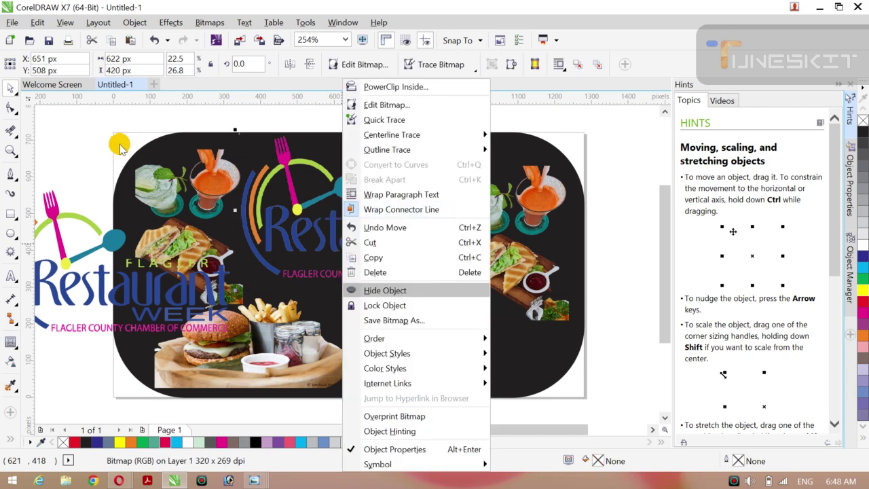
{"action": "key", "text": "Return"}
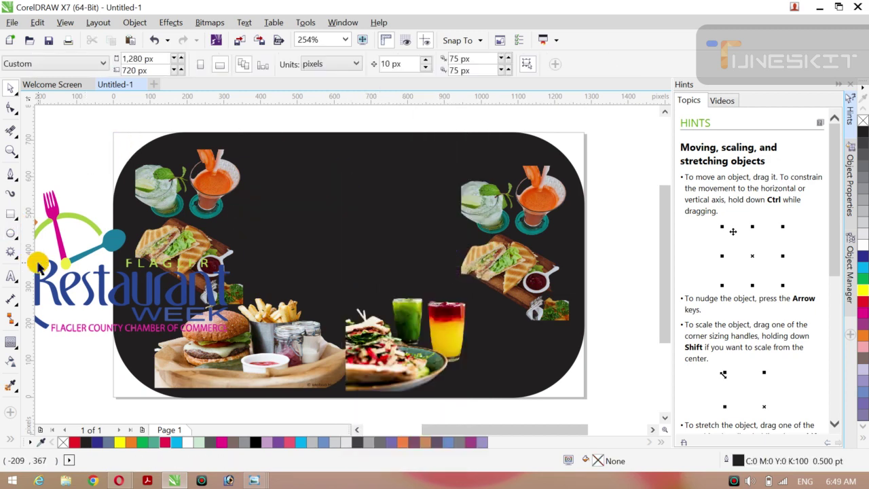
Move the traced logo back to the upper centre of the design, at about X 633, Y 549 px
{"action": "left_click", "coordinate": [91, 298]}
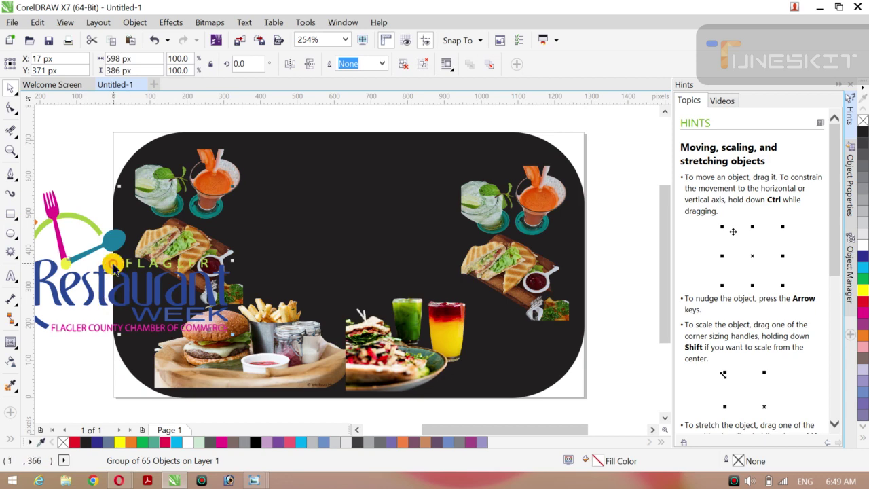
{"action": "left_click_drag", "start_coordinate": [120, 261], "coordinate": [353, 204]}
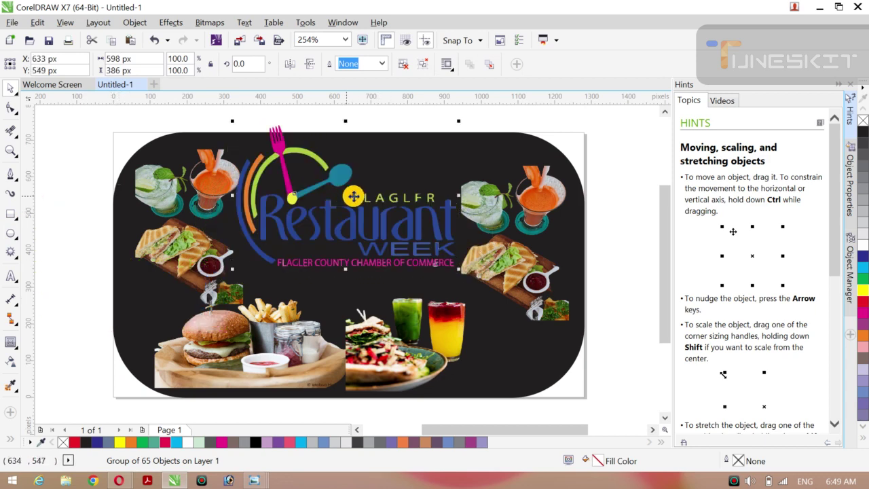
{"action": "left_click", "coordinate": [75, 249]}
Ungroup the traced logo and delete the green FLAGLER lettering above the word Restaurant
{"action": "left_click", "coordinate": [343, 243]}
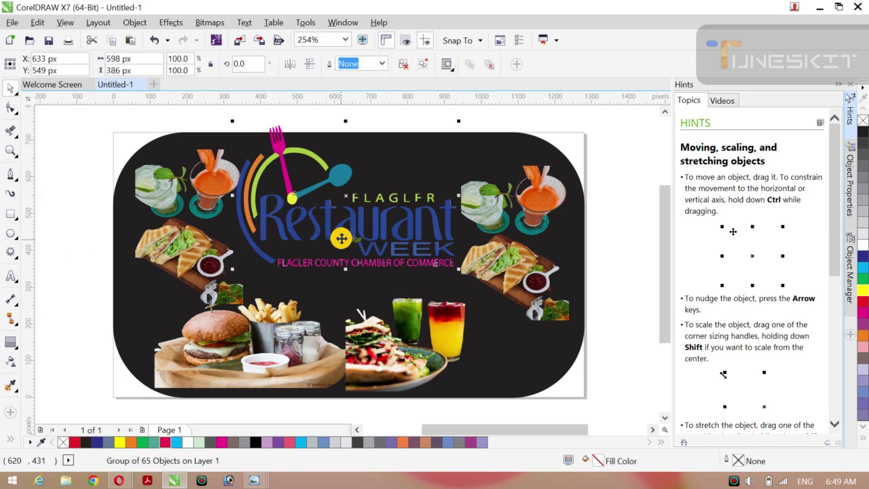
{"action": "right_click", "coordinate": [343, 243]}
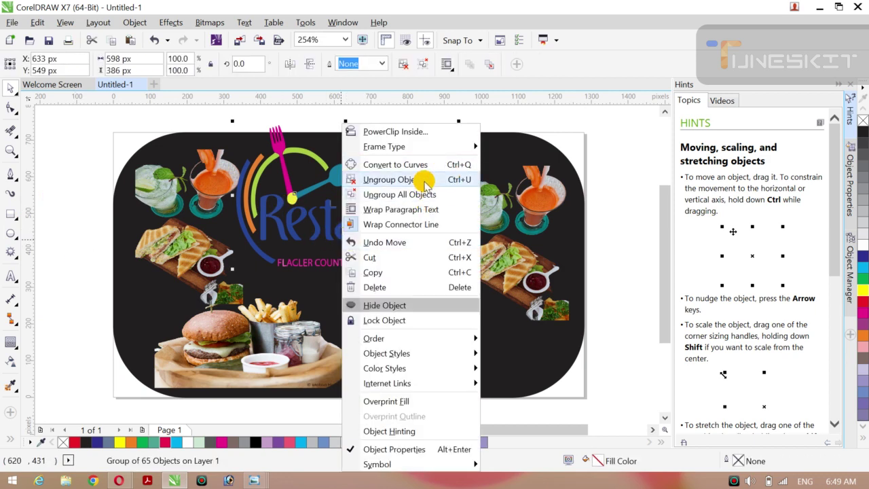
{"action": "left_click", "coordinate": [424, 191]}
{"action": "left_click", "coordinate": [66, 319]}
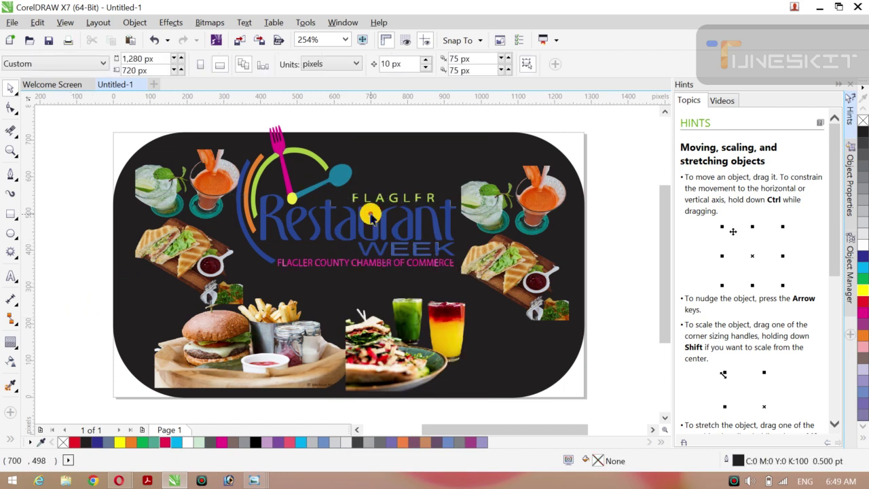
{"action": "left_click_drag", "start_coordinate": [341, 114], "coordinate": [440, 211]}
{"action": "key", "text": "Delete"}
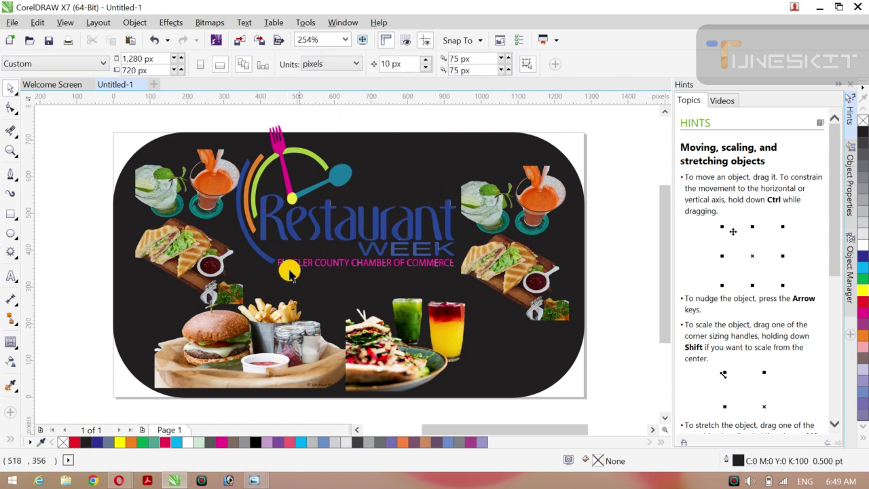
{"action": "left_click", "coordinate": [301, 261]}
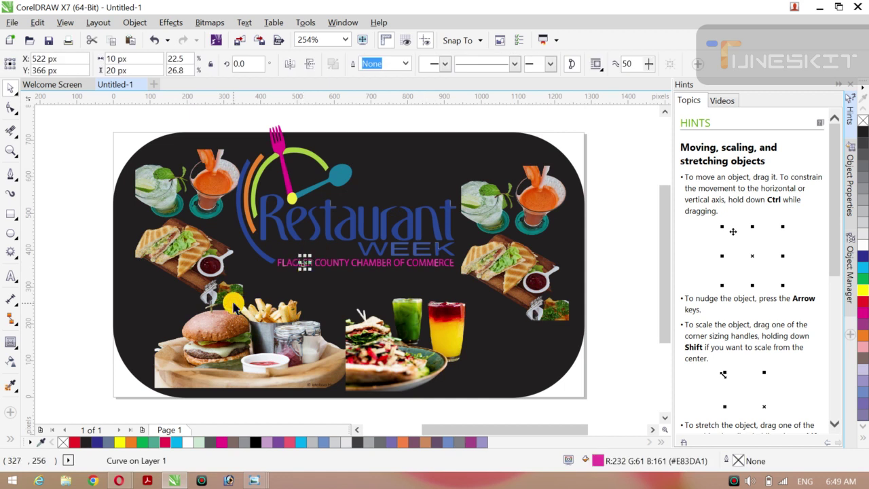
{"action": "left_click", "coordinate": [78, 306]}
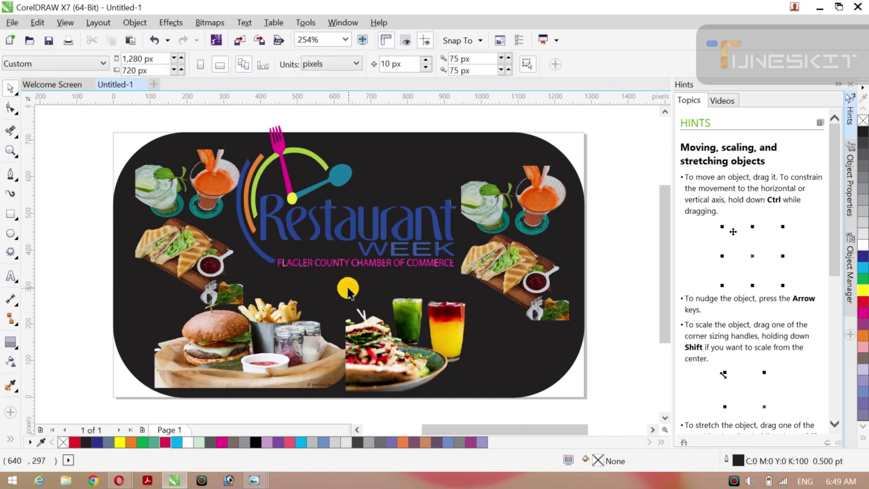
{"action": "left_click", "coordinate": [337, 289]}
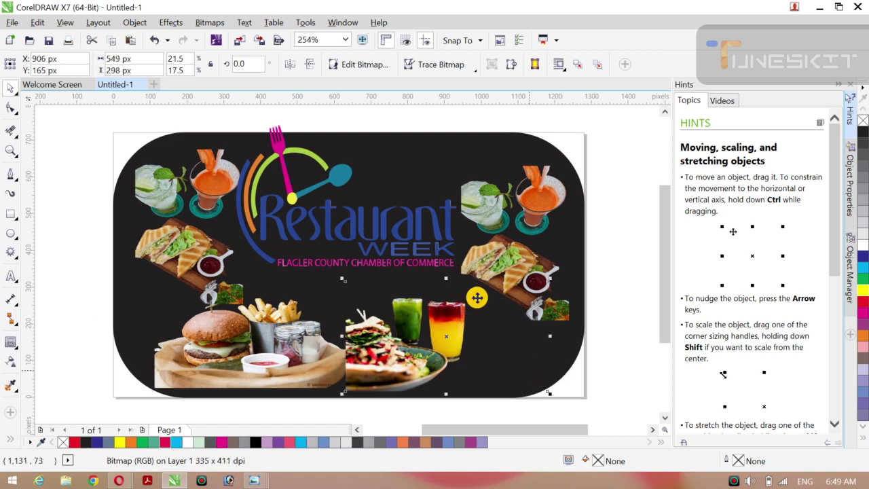
{"action": "left_click", "coordinate": [71, 255]}
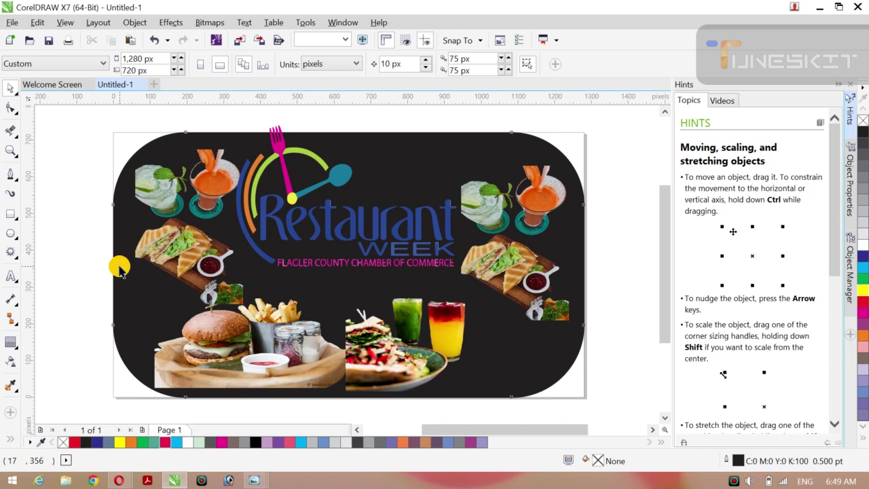
Lock the black rounded background rectangle in place
{"action": "left_click", "coordinate": [119, 266]}
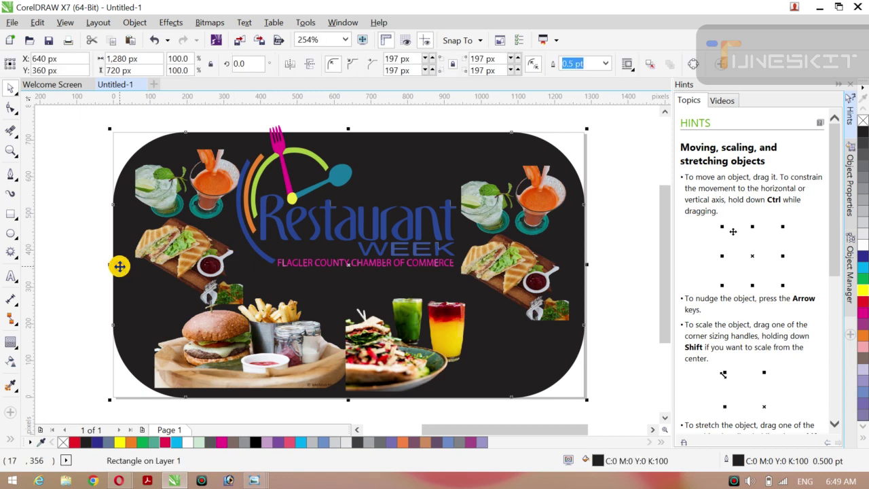
{"action": "right_click", "coordinate": [119, 266]}
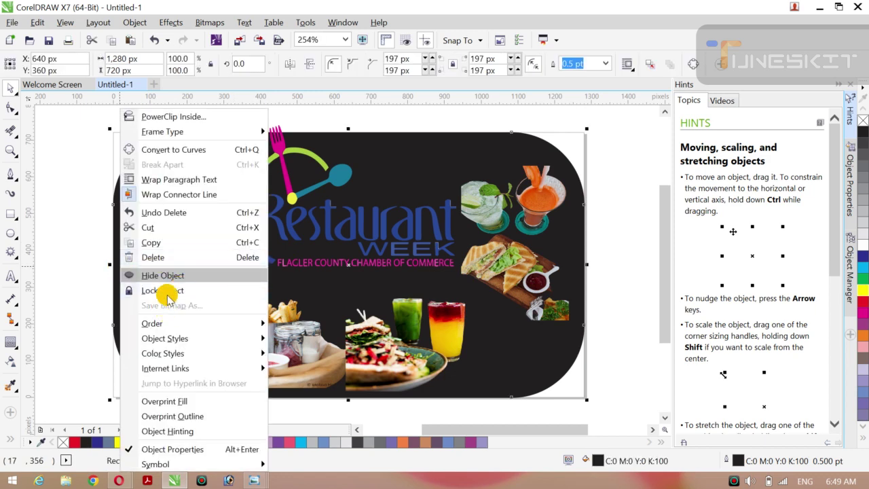
{"action": "left_click", "coordinate": [163, 290]}
{"action": "left_click", "coordinate": [139, 293]}
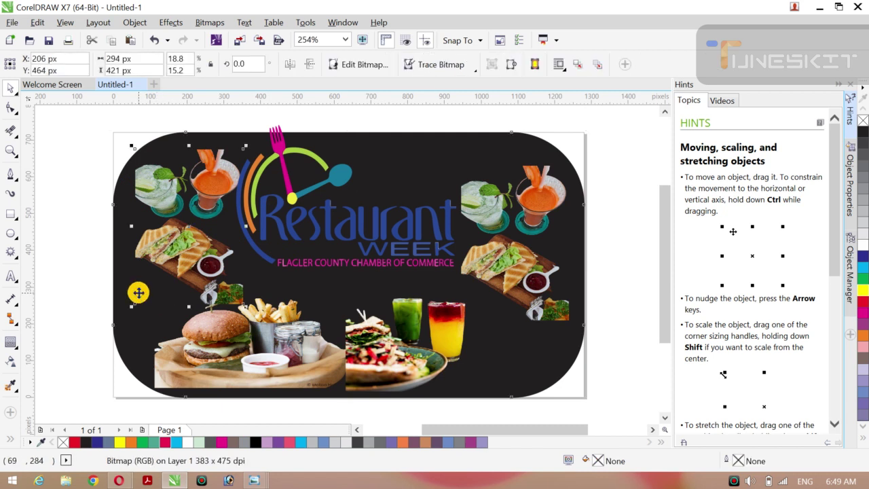
{"action": "left_click", "coordinate": [138, 292]}
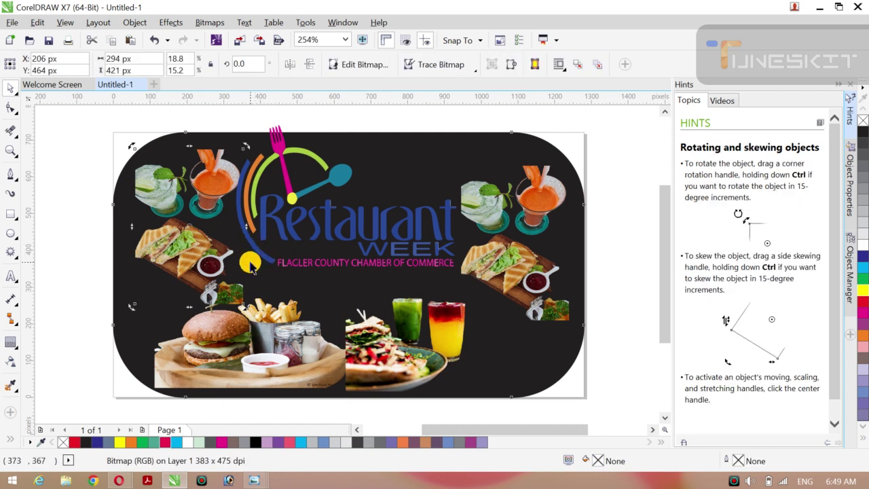
{"action": "left_click", "coordinate": [361, 268]}
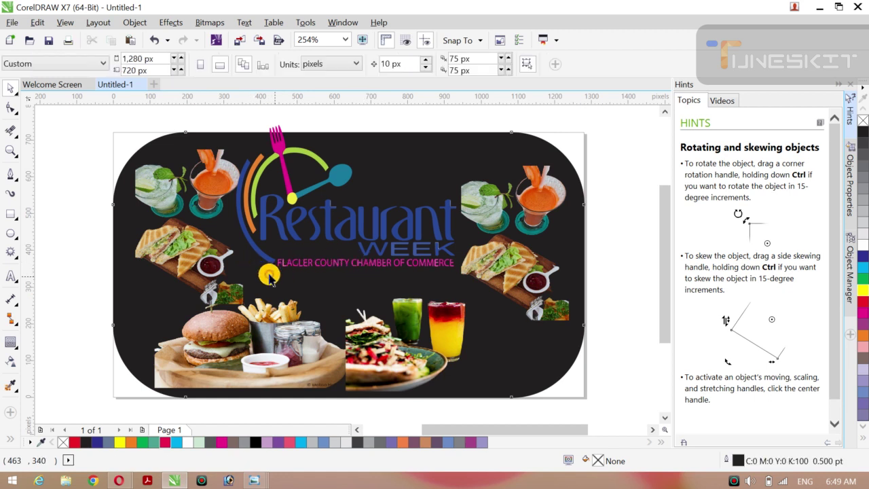
Delete the pink chamber of commerce tagline beneath the Restaurant Week lettering
{"action": "left_click_drag", "start_coordinate": [266, 274], "coordinate": [467, 268]}
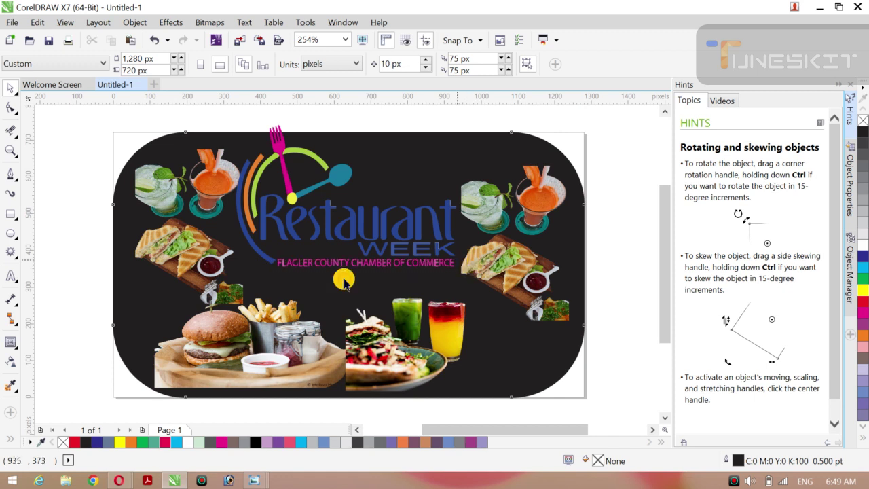
{"action": "left_click_drag", "start_coordinate": [272, 274], "coordinate": [459, 259]}
{"action": "key", "text": "Delete"}
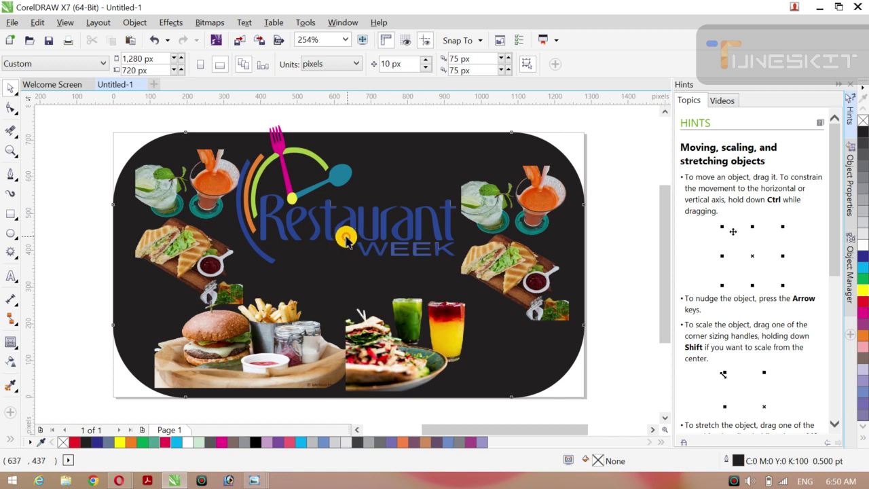
{"action": "left_click", "coordinate": [346, 240]}
{"action": "key", "text": "Escape"}
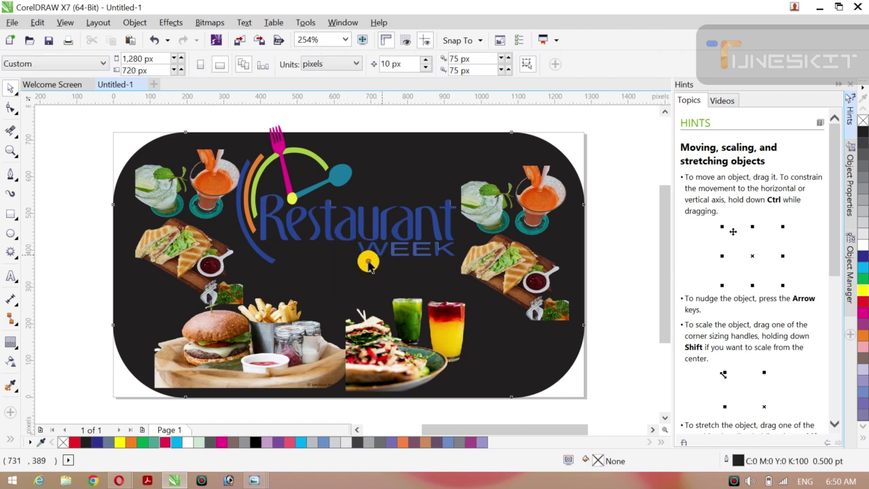
Give all the letters of the word WEEK in the logo a white fill and a white outline
{"action": "left_click_drag", "start_coordinate": [359, 271], "coordinate": [463, 231]}
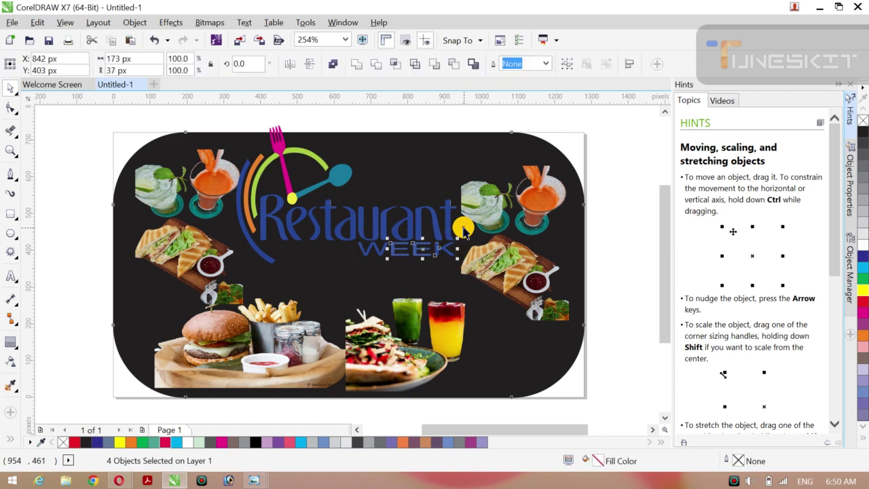
{"action": "mouse_move", "coordinate": [351, 264]}
{"action": "left_mouse_down"}
{"action": "mouse_move", "coordinate": [513, 242]}
{"action": "mouse_move", "coordinate": [471, 236]}
{"action": "left_mouse_up"}
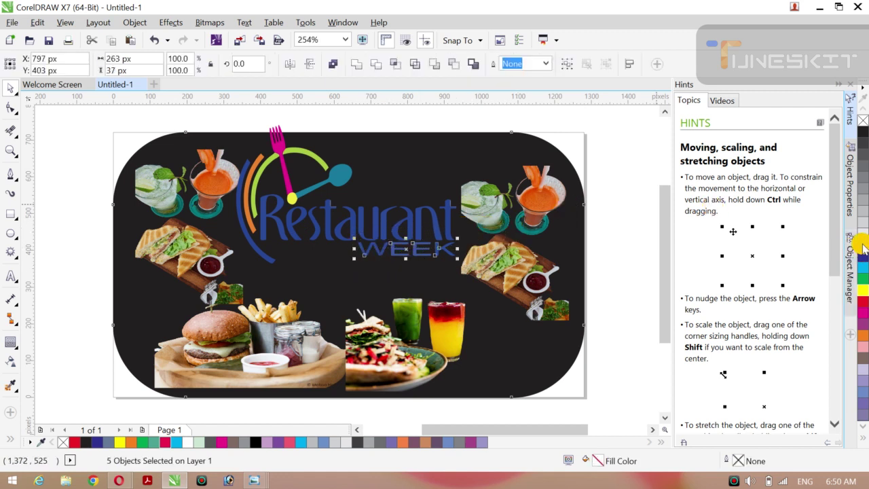
{"action": "left_click", "coordinate": [861, 245]}
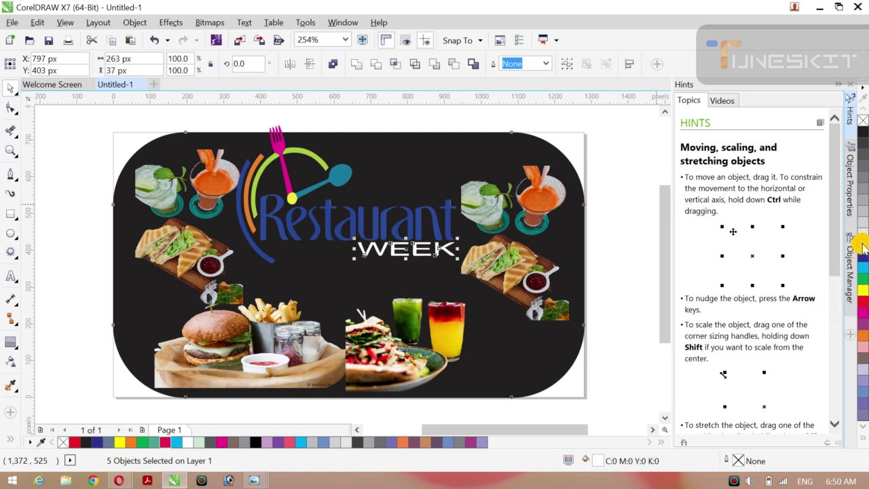
{"action": "right_click", "coordinate": [861, 247]}
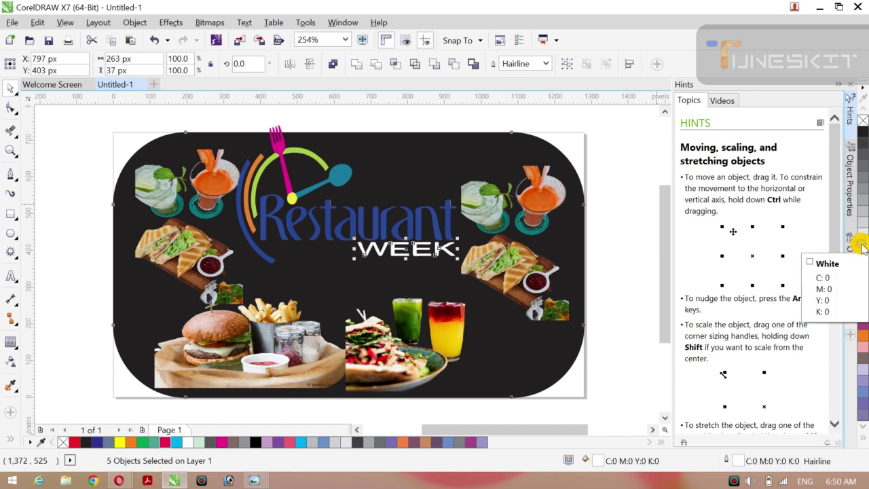
Thicken the outline of the WEEK lettering to 2.0 pt after trying 4.0 pt
{"action": "left_click", "coordinate": [545, 64]}
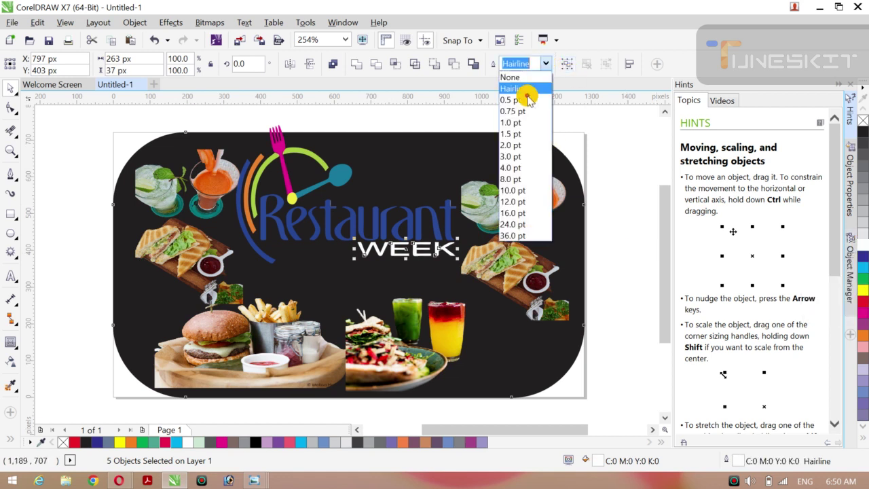
{"action": "left_click", "coordinate": [520, 166]}
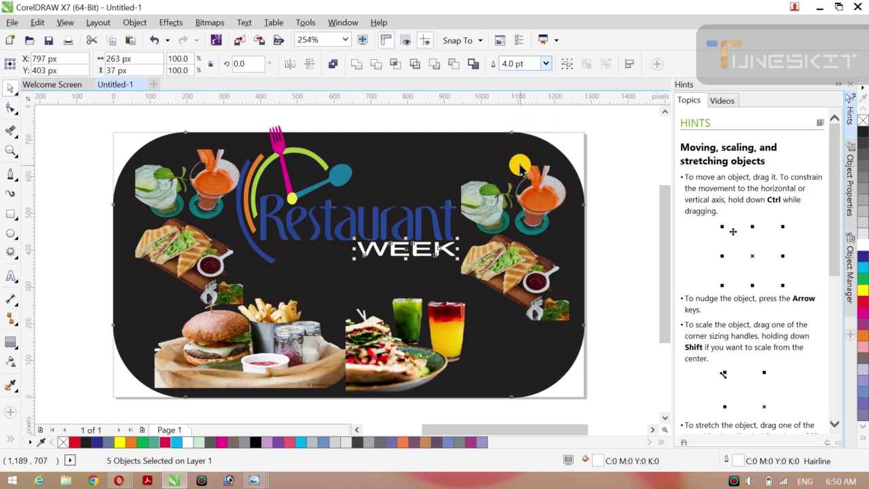
{"action": "left_click", "coordinate": [544, 64]}
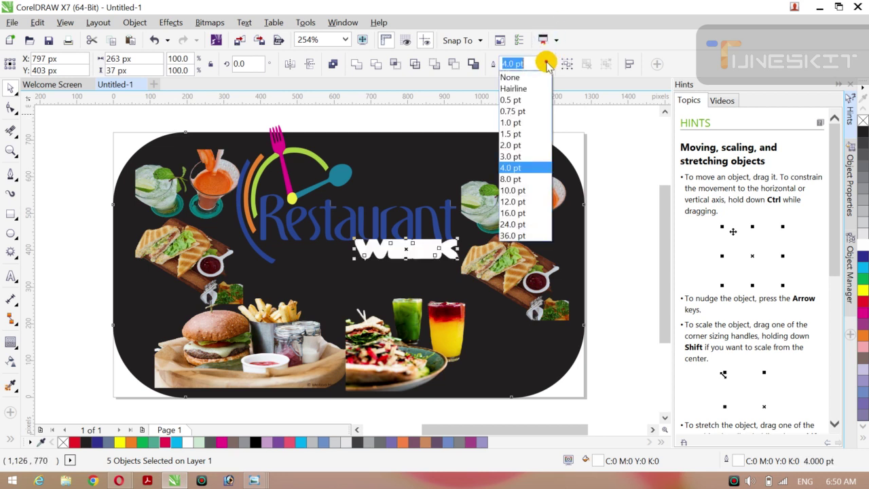
{"action": "left_click", "coordinate": [514, 147]}
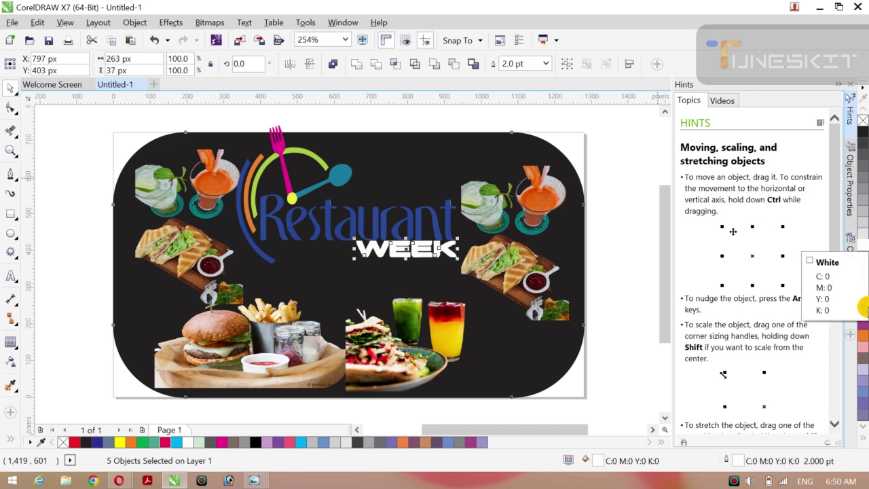
Try purple and magenta on the WEEK lettering and return its fill and outline to white
{"action": "left_click", "coordinate": [862, 323]}
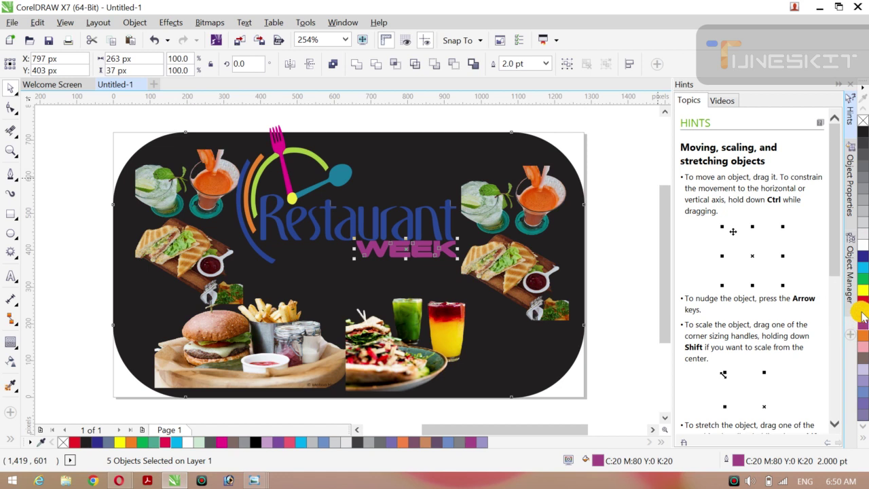
{"action": "left_click", "coordinate": [860, 312]}
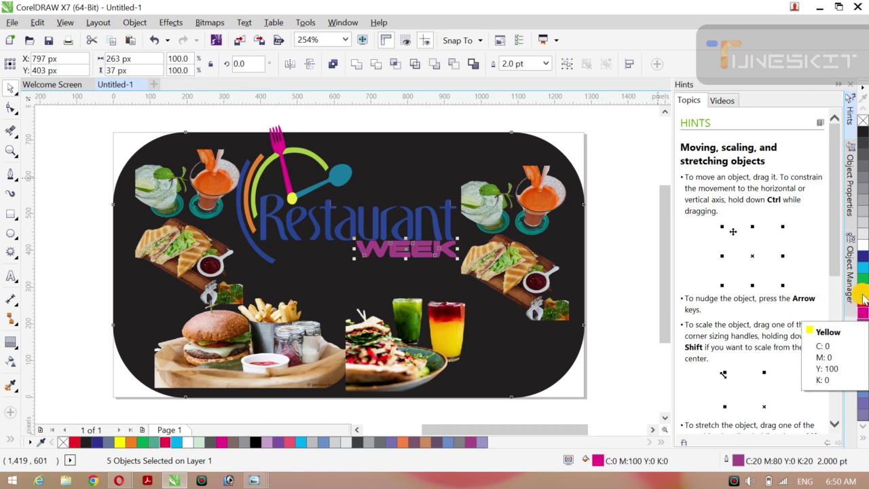
{"action": "left_click", "coordinate": [860, 243]}
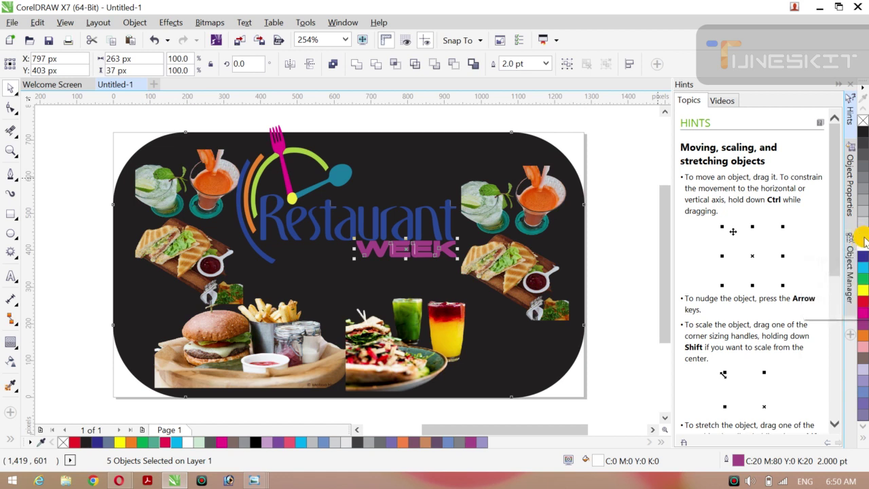
{"action": "right_click", "coordinate": [861, 243]}
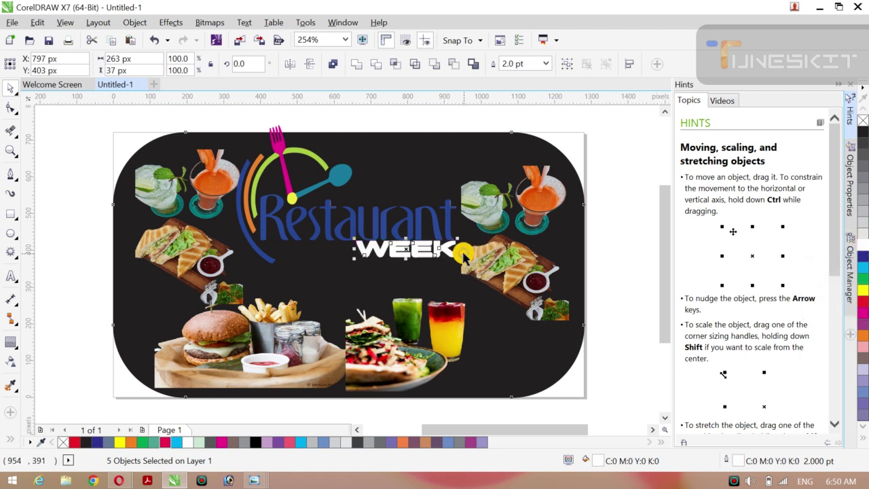
Group all the letter pieces of the word Restaurant into one object, keeping it in its original place
{"action": "left_click_drag", "start_coordinate": [285, 182], "coordinate": [451, 215]}
{"action": "left_click", "coordinate": [265, 216]}
{"action": "left_click", "coordinate": [356, 219]}
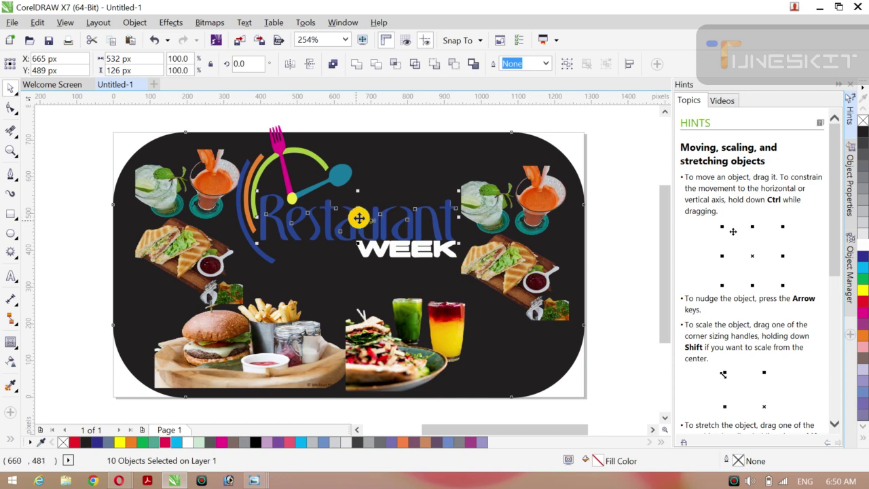
{"action": "right_click", "coordinate": [358, 216]}
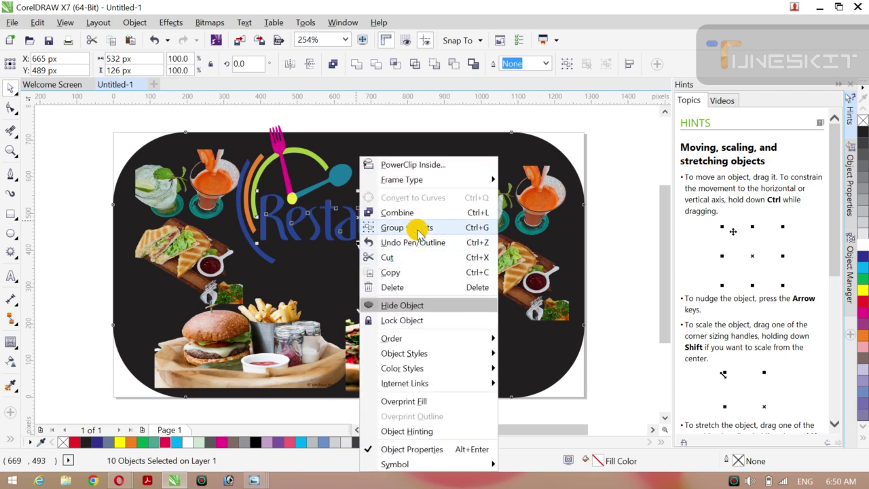
{"action": "left_click", "coordinate": [415, 228]}
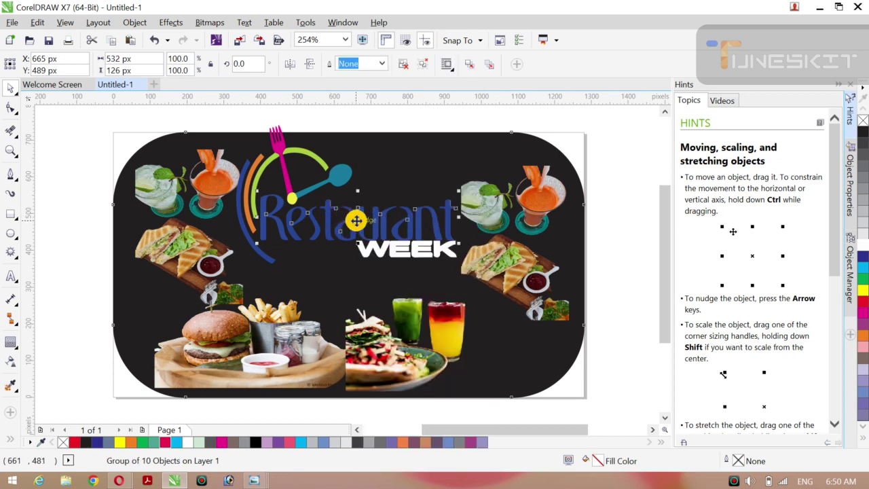
{"action": "left_click_drag", "start_coordinate": [356, 219], "coordinate": [395, 166]}
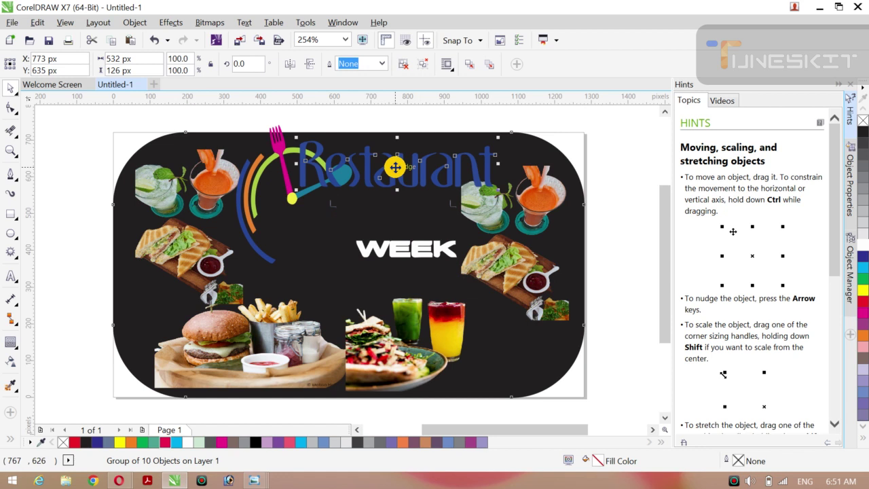
{"action": "key", "text": "ctrl+z"}
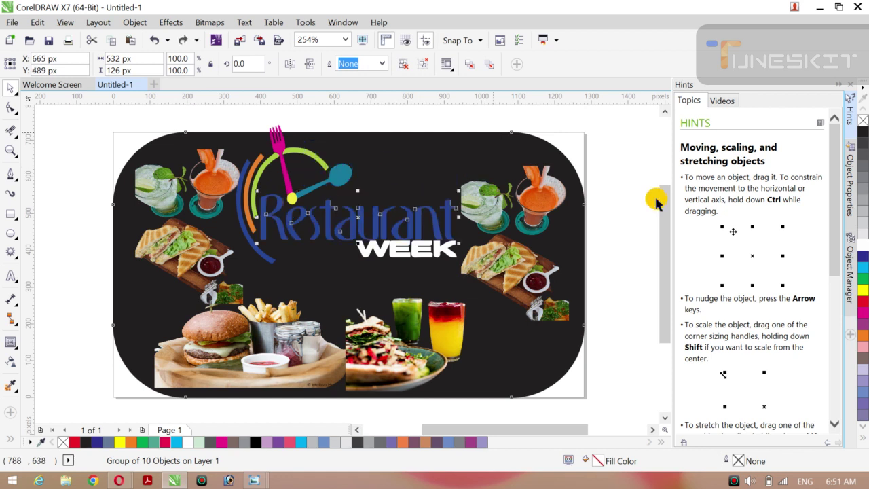
Colour the grouped Restaurant lettering yellow for both fill and outline
{"action": "left_click", "coordinate": [861, 244]}
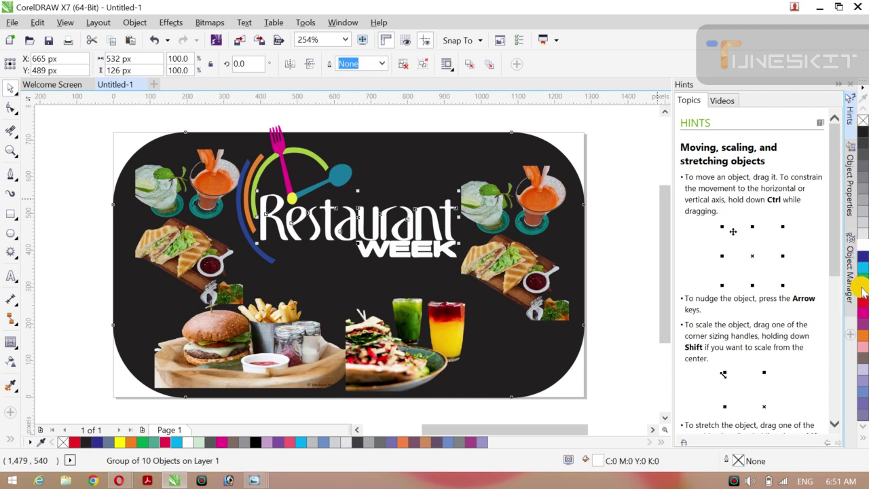
{"action": "left_click", "coordinate": [862, 290]}
{"action": "right_click", "coordinate": [862, 290]}
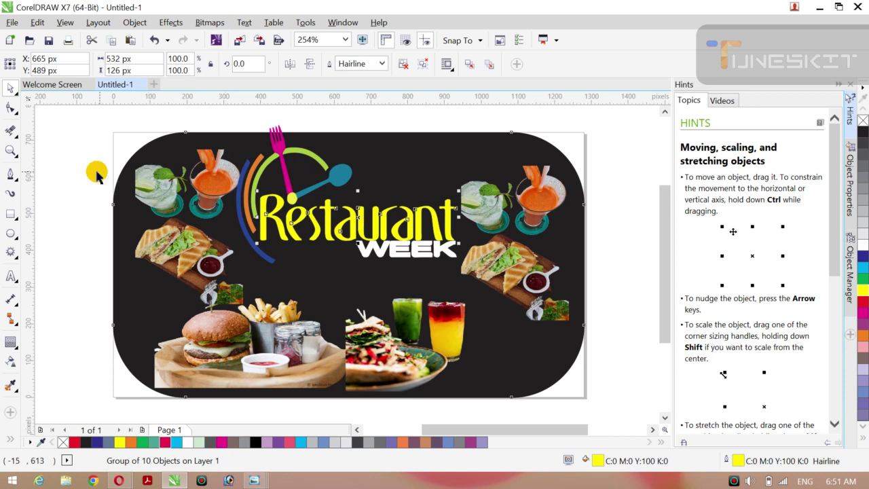
{"action": "left_click", "coordinate": [72, 183]}
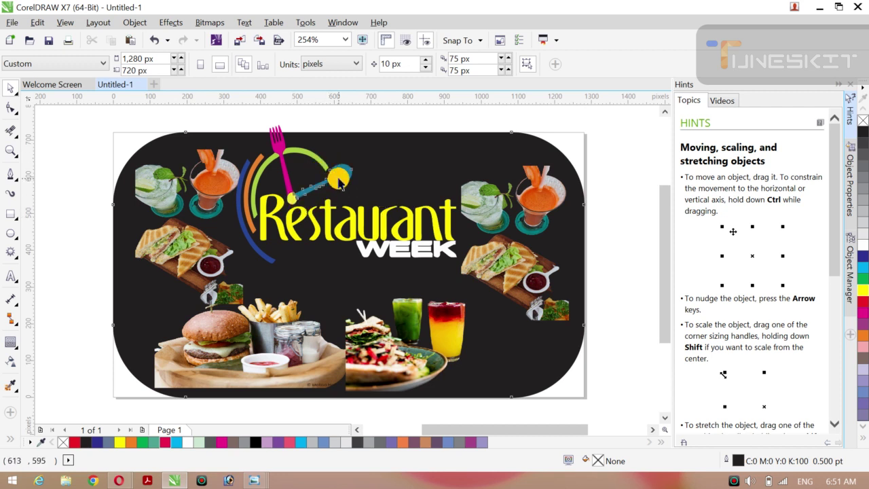
Recolour the logo's teal spoon white and its pink fork red
{"action": "left_click", "coordinate": [340, 182]}
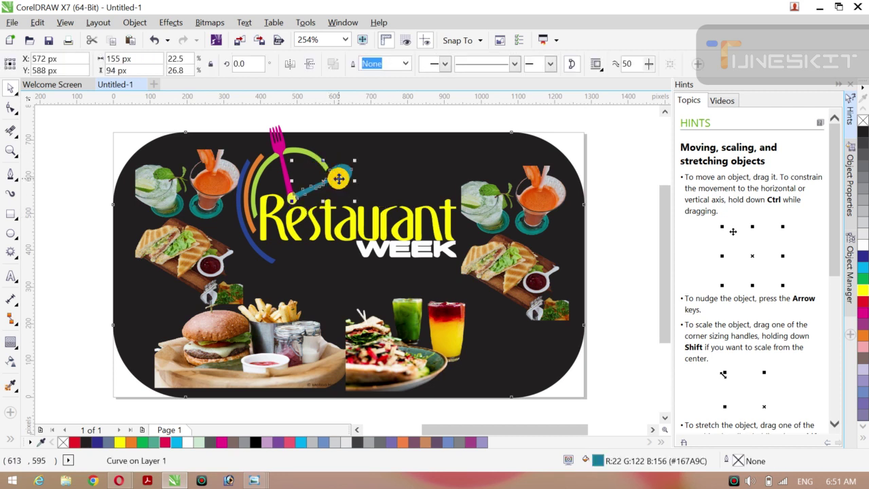
{"action": "left_click", "coordinate": [863, 243]}
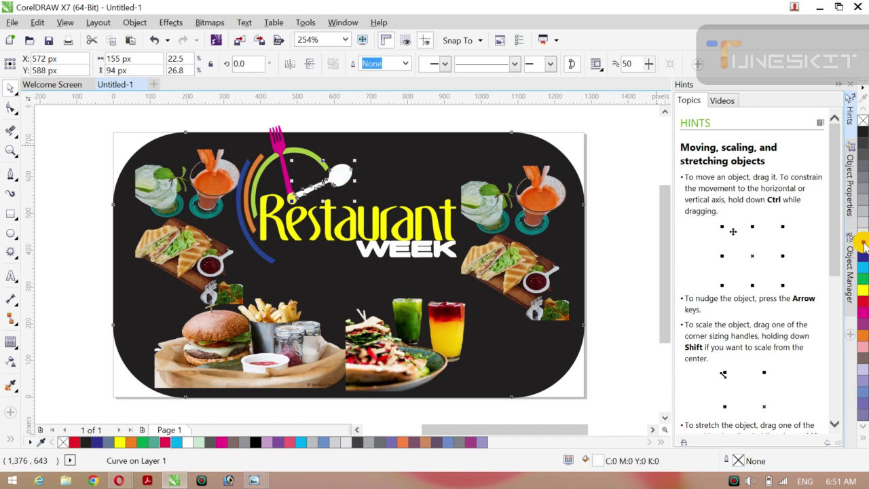
{"action": "left_click", "coordinate": [70, 194]}
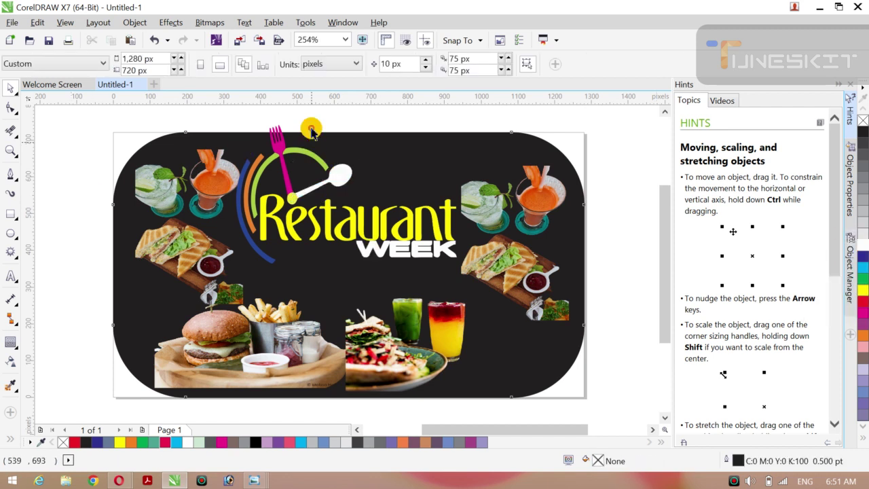
{"action": "left_click", "coordinate": [280, 155]}
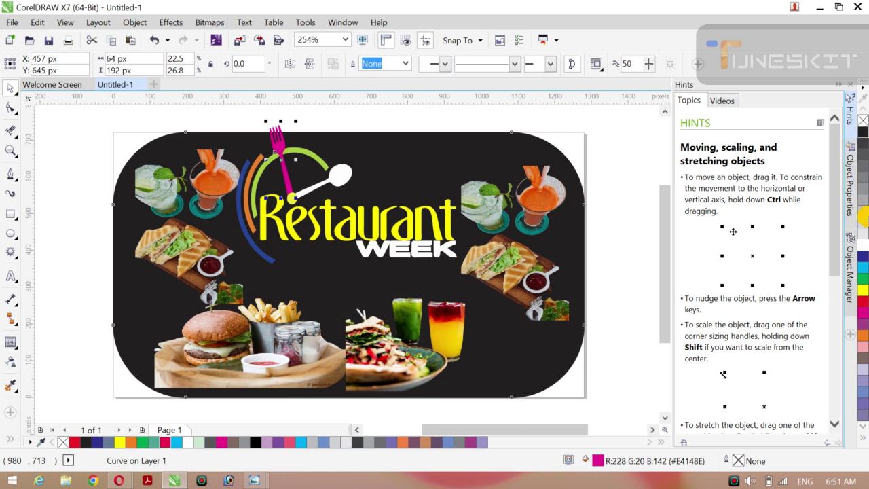
{"action": "left_click", "coordinate": [864, 302]}
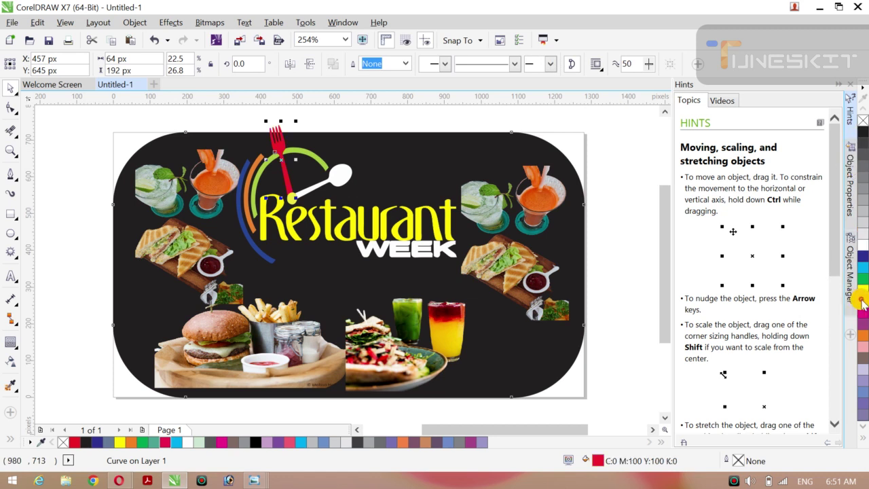
{"action": "left_click", "coordinate": [61, 194]}
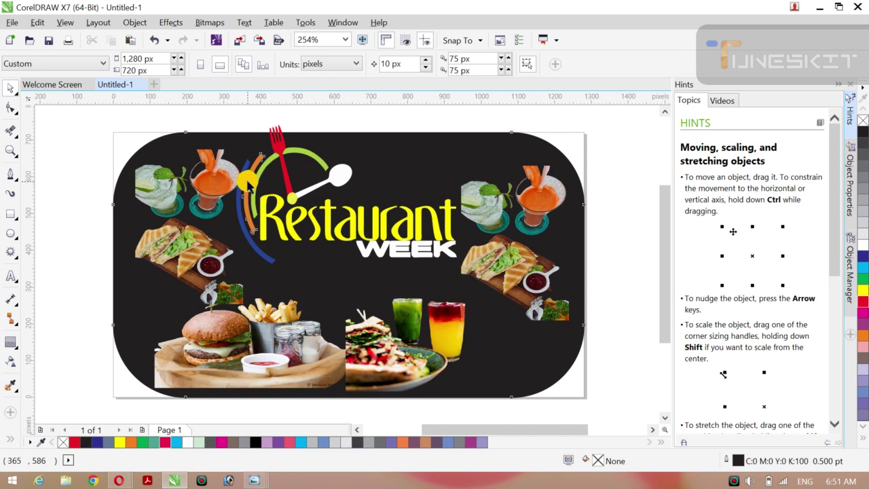
Fill the logo's orange arc with white and delete the outer blue arc
{"action": "left_click", "coordinate": [248, 183]}
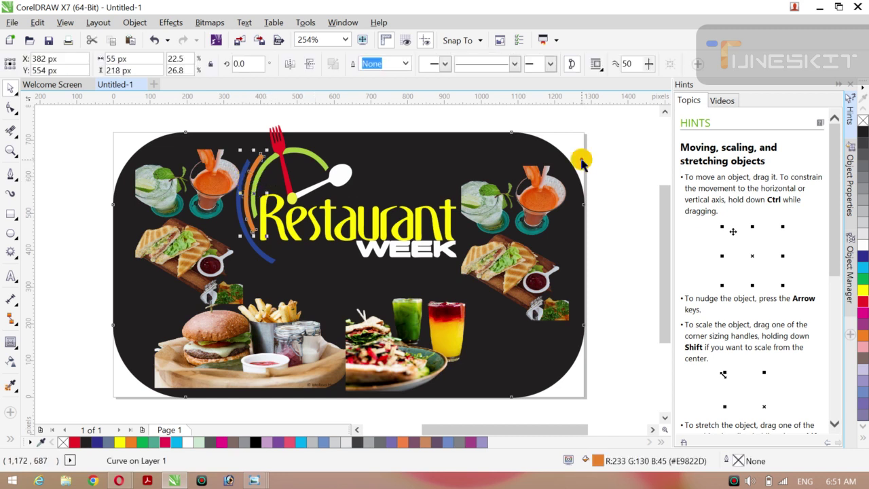
{"action": "left_click", "coordinate": [860, 248]}
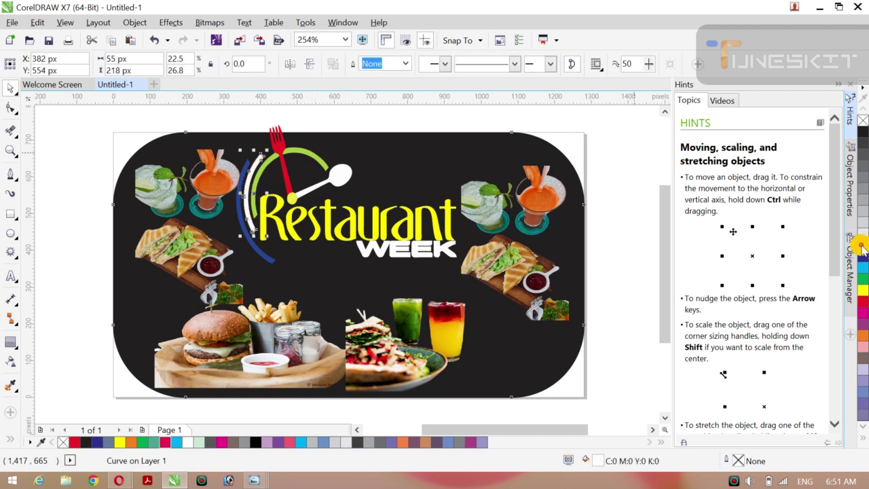
{"action": "left_click", "coordinate": [36, 213]}
{"action": "left_click", "coordinate": [266, 260]}
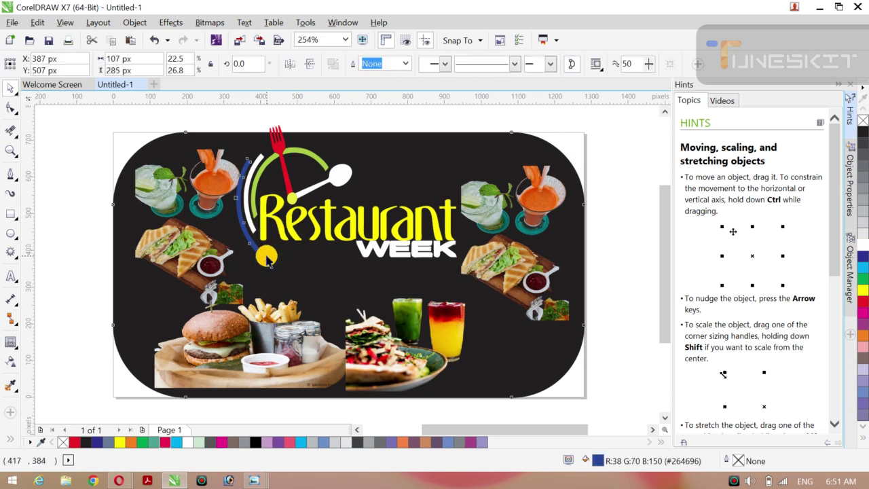
{"action": "key", "text": "Delete"}
{"action": "left_click_drag", "start_coordinate": [268, 261], "coordinate": [374, 174]}
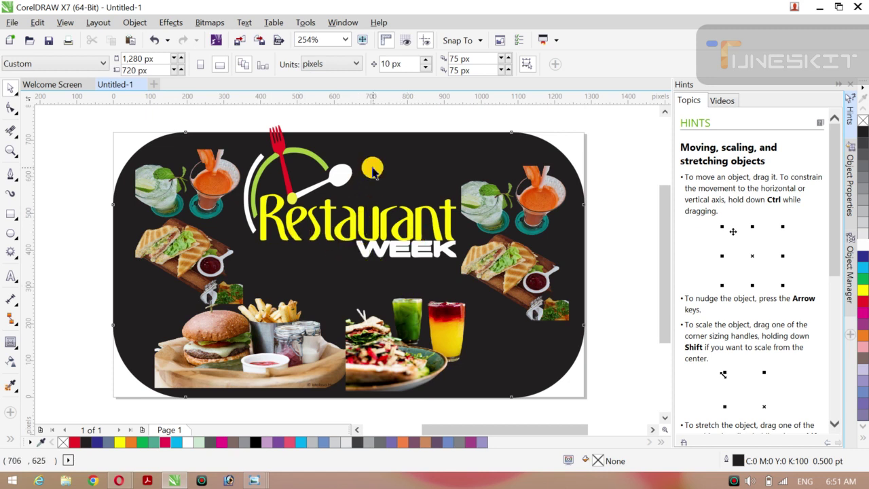
Unlock the black rounded background rectangle
{"action": "right_click", "coordinate": [116, 247]}
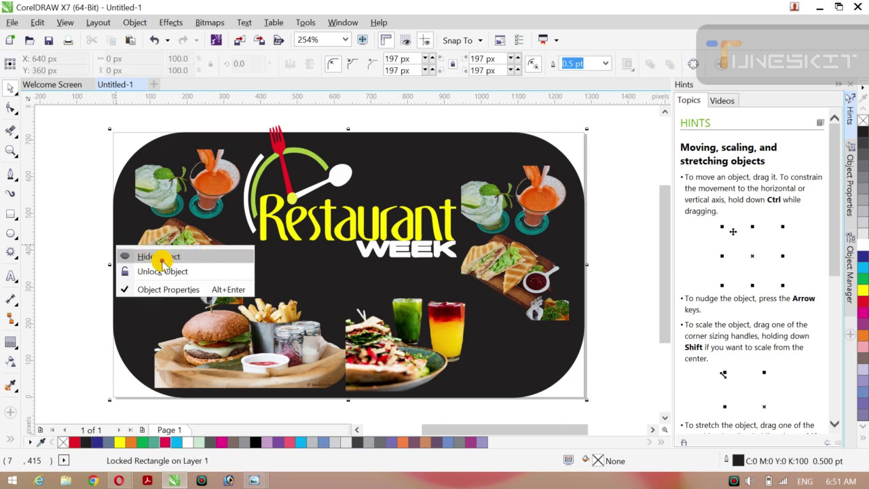
{"action": "left_click", "coordinate": [158, 271]}
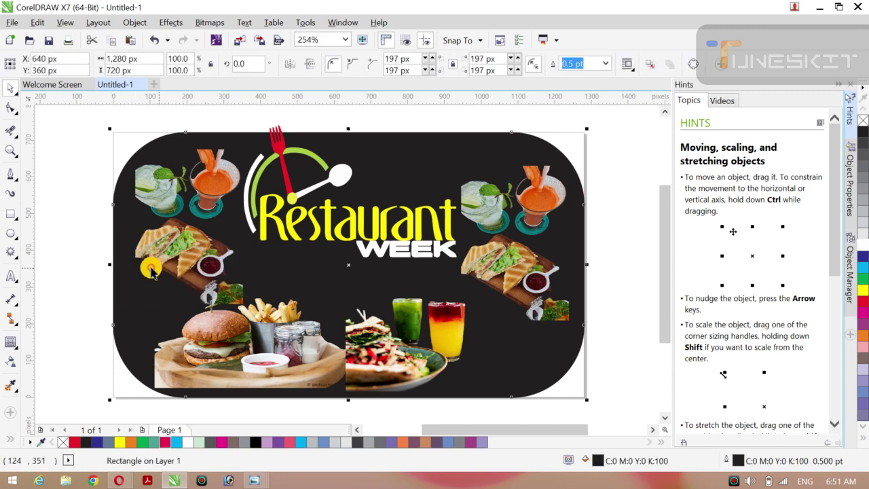
{"action": "left_click", "coordinate": [98, 230]}
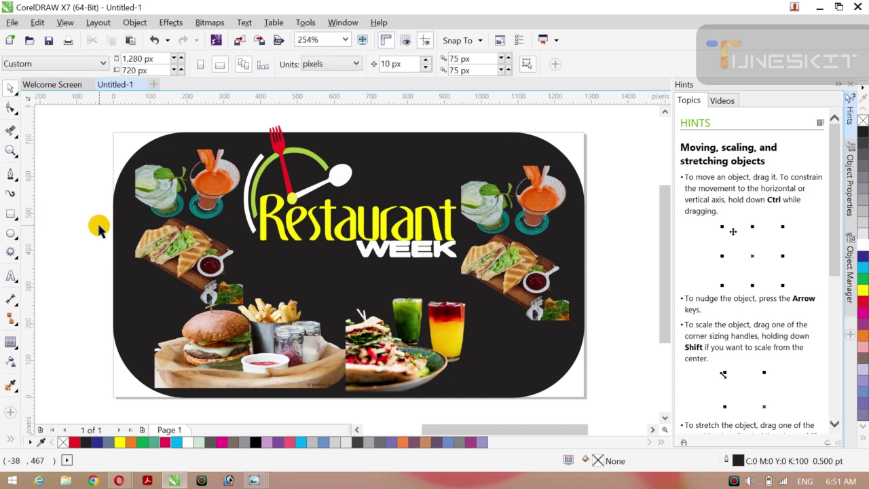
Round the black background rectangle's corners further, to a radius of about 337 px
{"action": "left_click", "coordinate": [117, 278]}
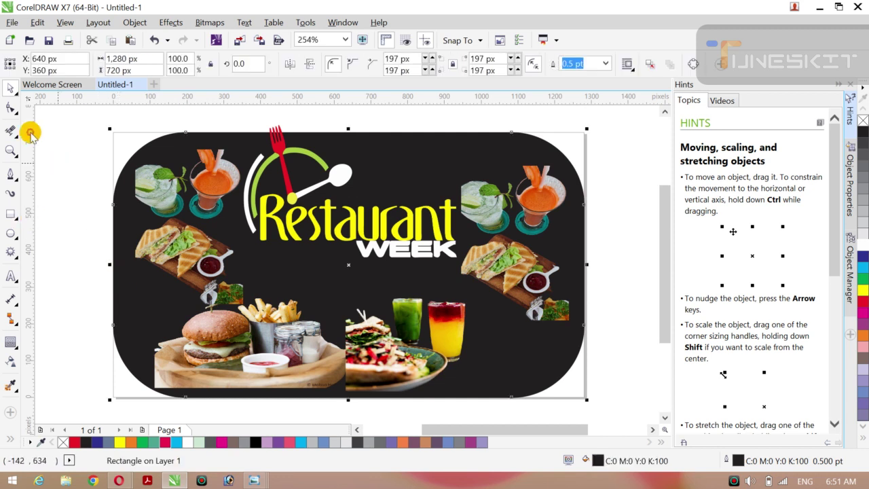
{"action": "left_click", "coordinate": [12, 111]}
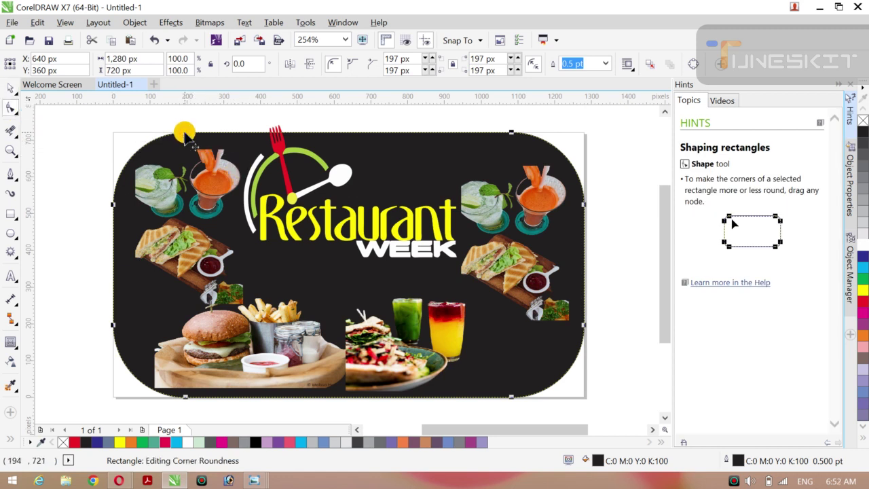
{"action": "left_click_drag", "start_coordinate": [185, 133], "coordinate": [235, 157]}
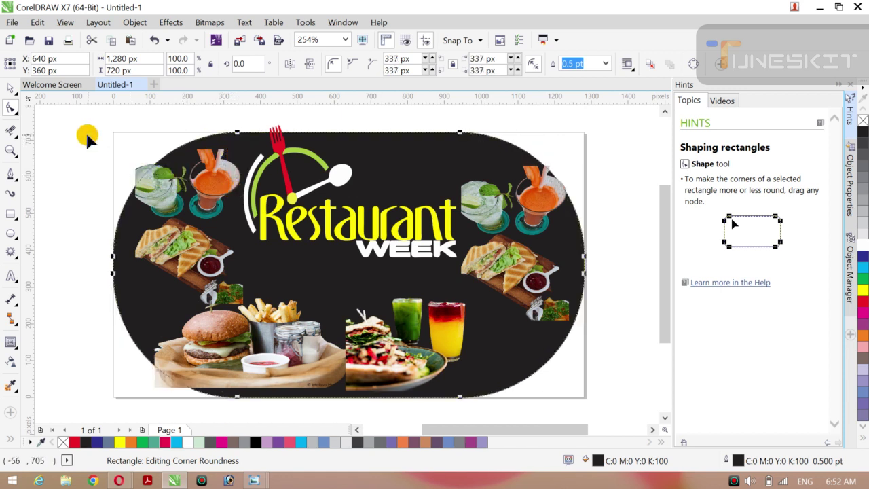
{"action": "left_click", "coordinate": [17, 96]}
{"action": "left_click", "coordinate": [36, 90]}
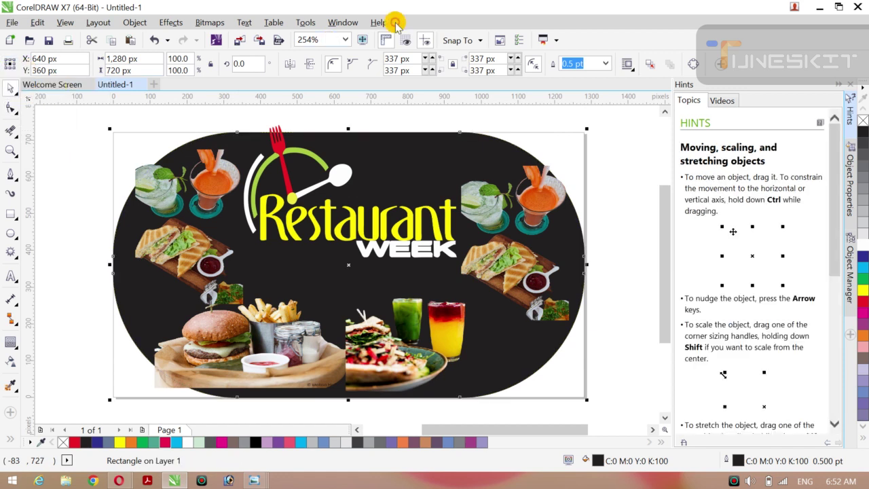
Give the rounded background rectangle an 8.0 pt outline coloured blue, undoing the red fill tried first
{"action": "left_click", "coordinate": [606, 65]}
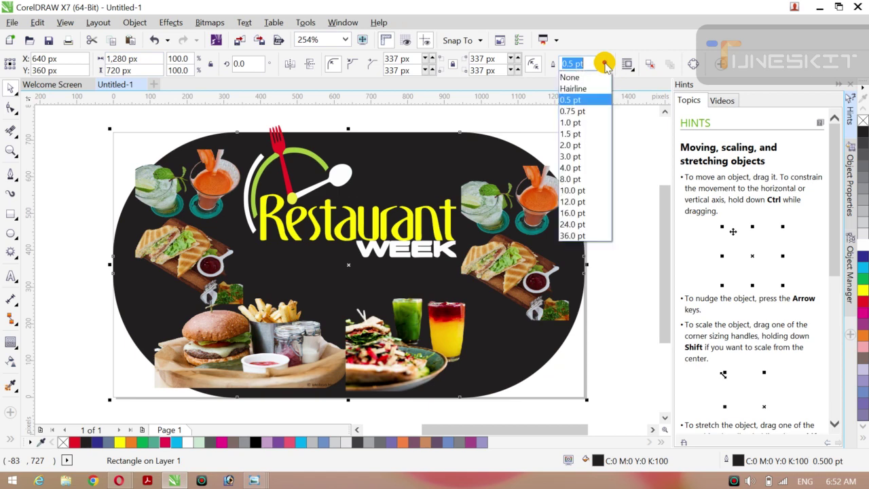
{"action": "left_click", "coordinate": [565, 177]}
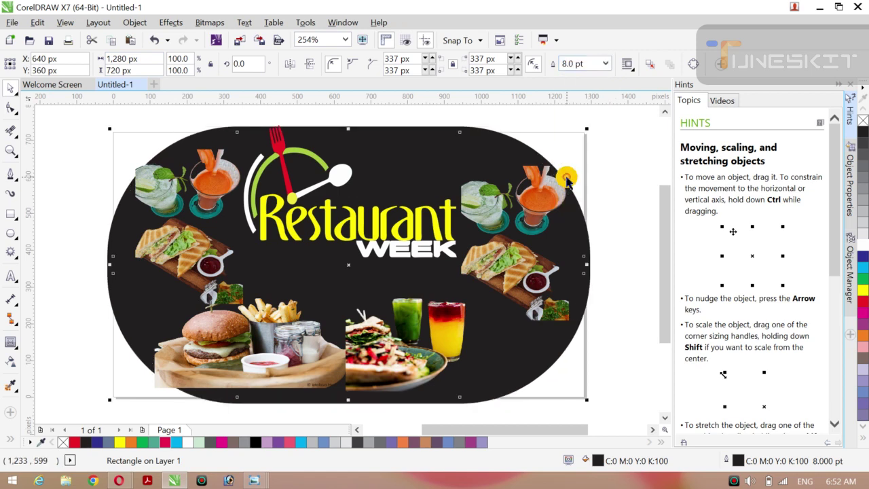
{"action": "left_click", "coordinate": [860, 303]}
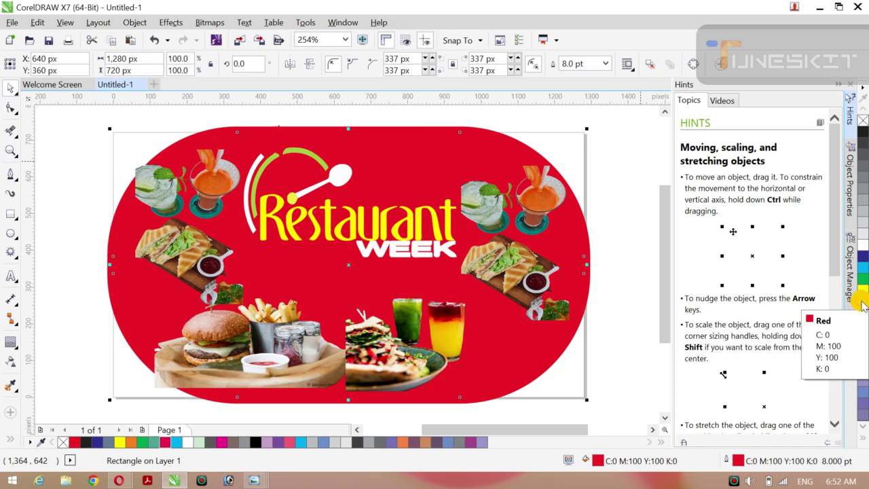
{"action": "key", "text": "ctrl+z"}
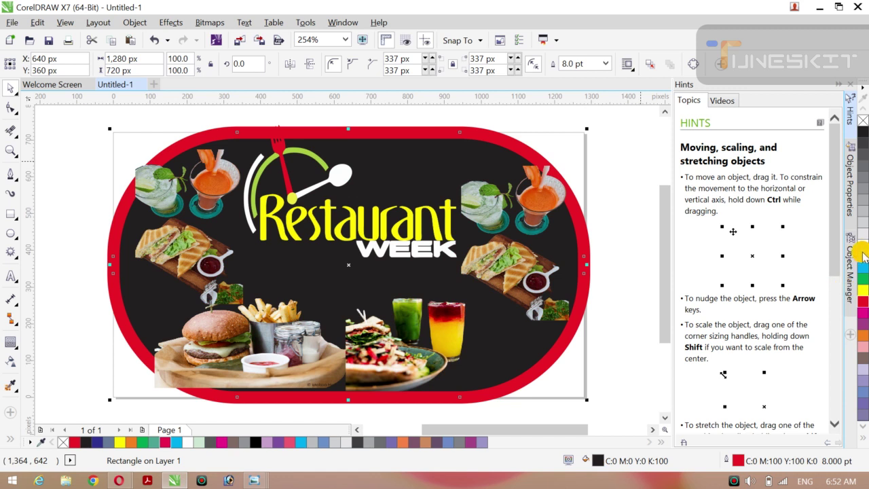
{"action": "right_click", "coordinate": [862, 256]}
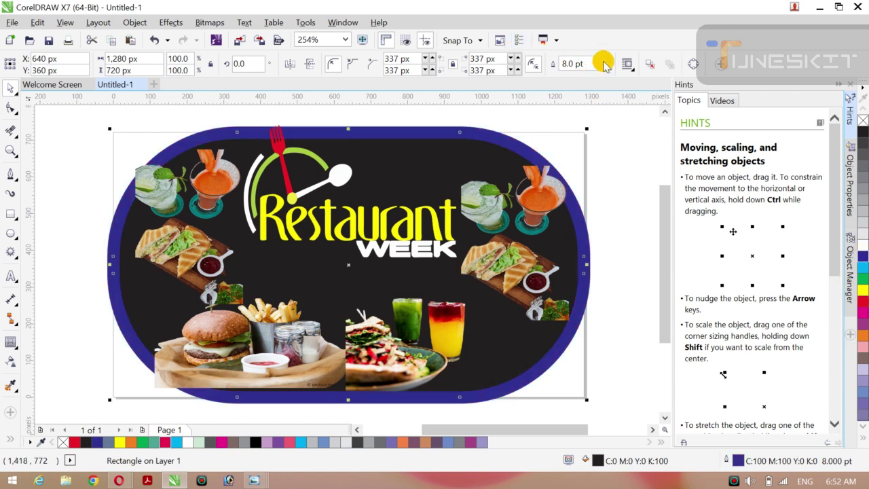
Thin the background rectangle's blue outline, trying 3.0 pt and settling on 2.0 pt
{"action": "left_click", "coordinate": [605, 63]}
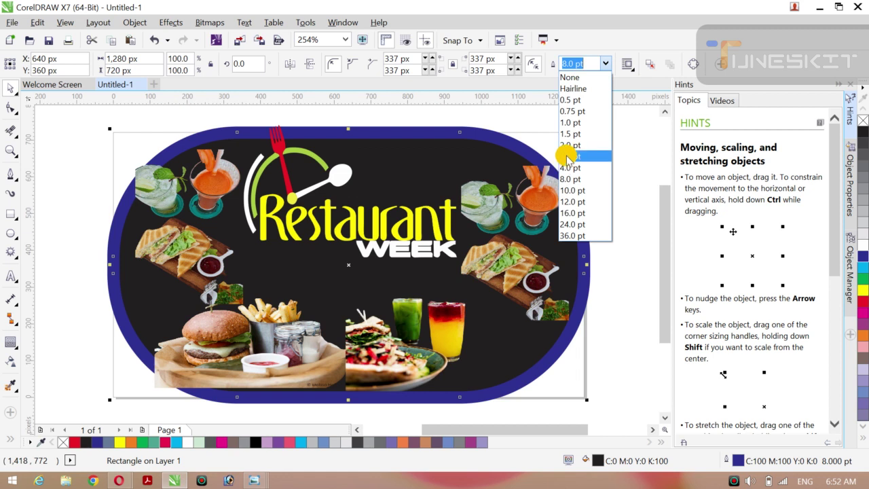
{"action": "left_click", "coordinate": [567, 156]}
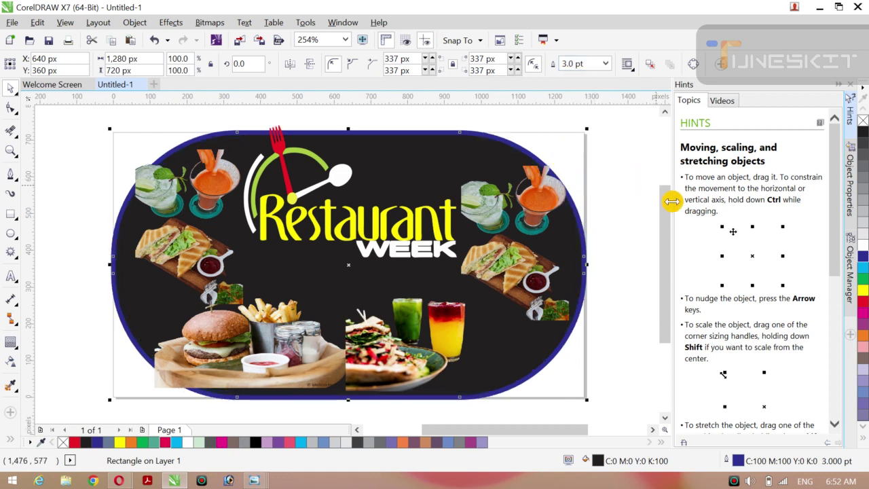
{"action": "left_click", "coordinate": [604, 63]}
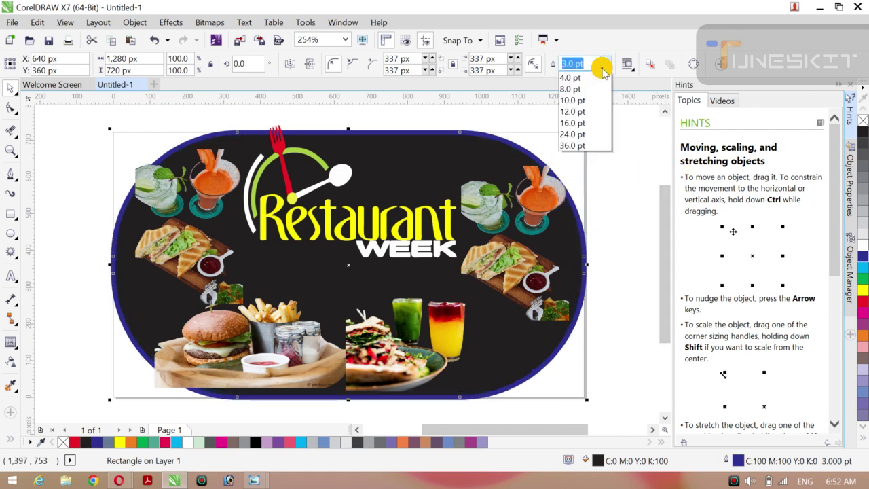
{"action": "left_click", "coordinate": [569, 146]}
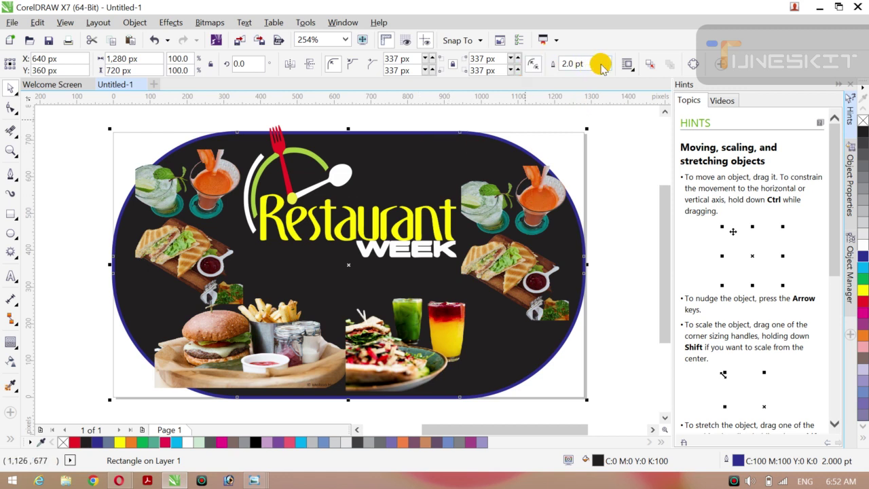
{"action": "left_click", "coordinate": [603, 64]}
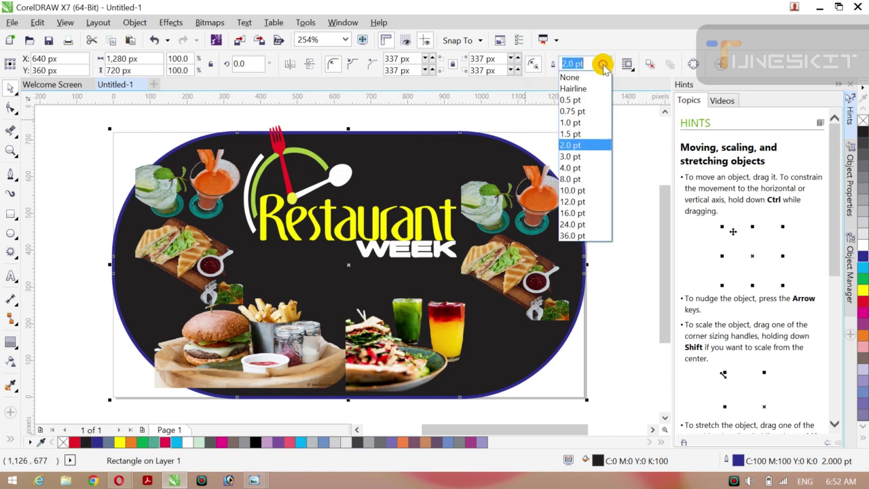
Give the background rectangle's outline a dotted line style with rounded corners in the Outline Pen settings
{"action": "left_click", "coordinate": [737, 465]}
{"action": "double_click", "coordinate": [737, 464]}
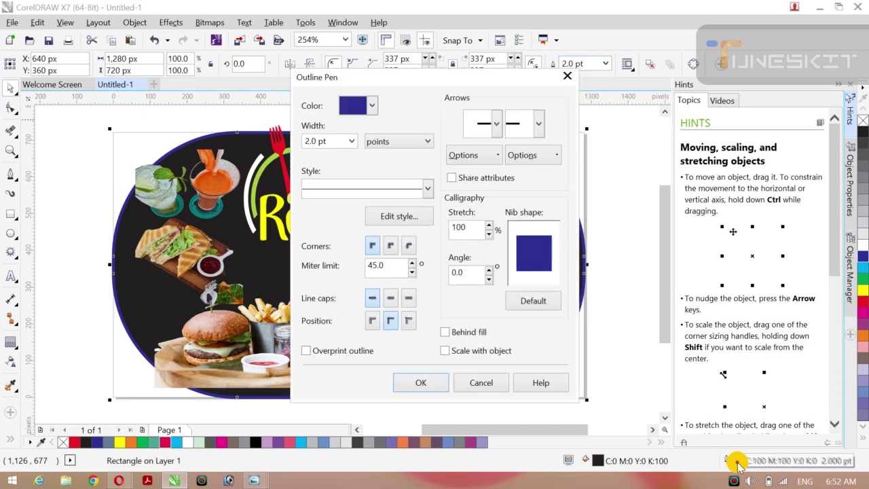
{"action": "left_click", "coordinate": [427, 186]}
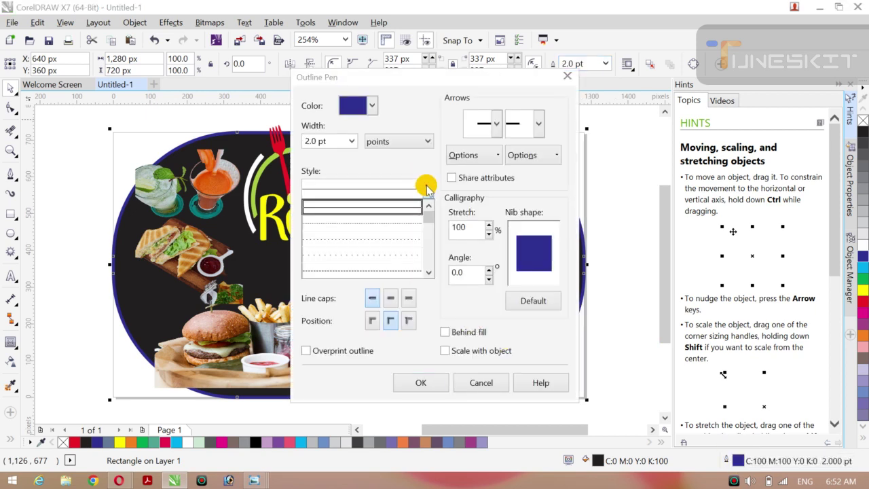
{"action": "left_click", "coordinate": [370, 224]}
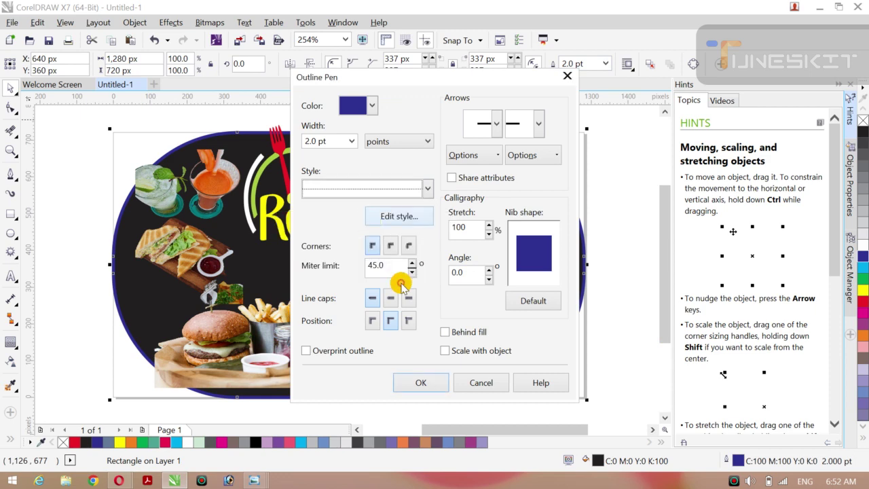
{"action": "left_click", "coordinate": [389, 248]}
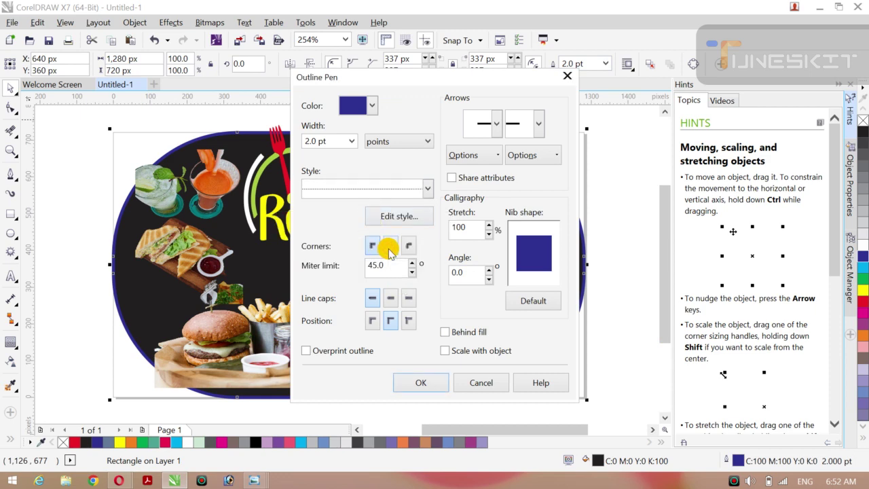
{"action": "left_click", "coordinate": [420, 384]}
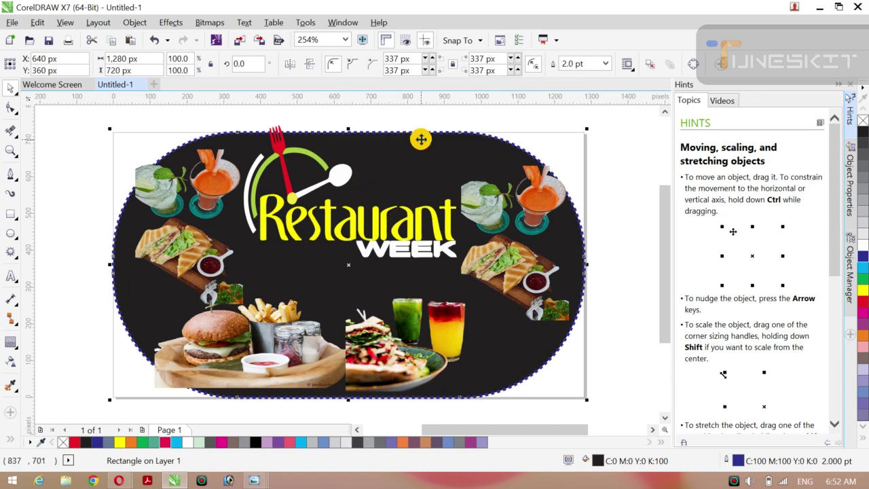
Change the background rectangle's outline from the dotted style to a longer dashed line style
{"action": "double_click", "coordinate": [738, 460]}
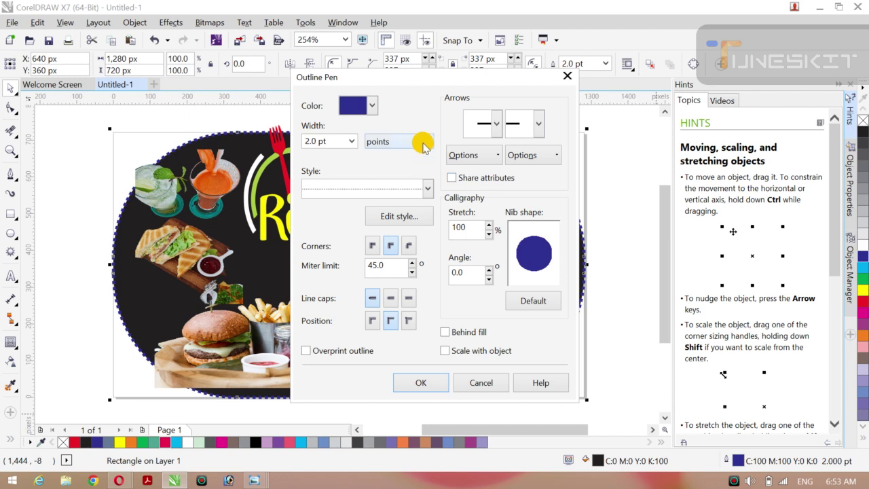
{"action": "left_click", "coordinate": [427, 186]}
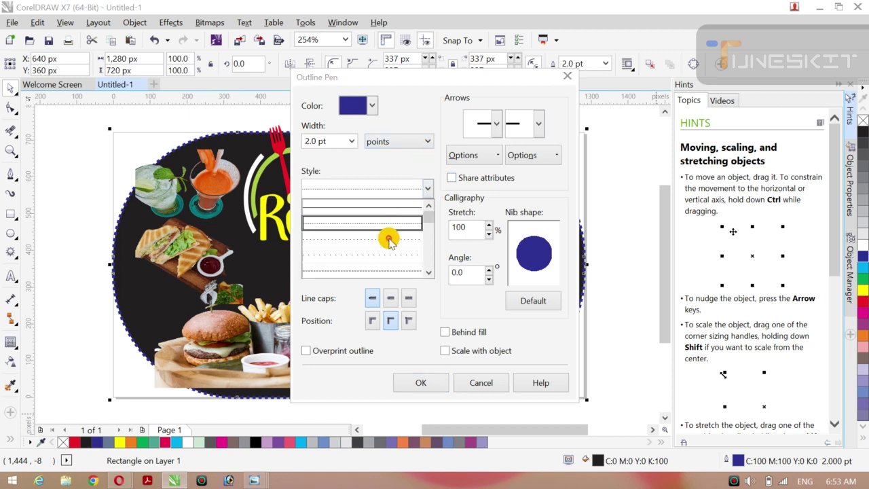
{"action": "left_click", "coordinate": [381, 273]}
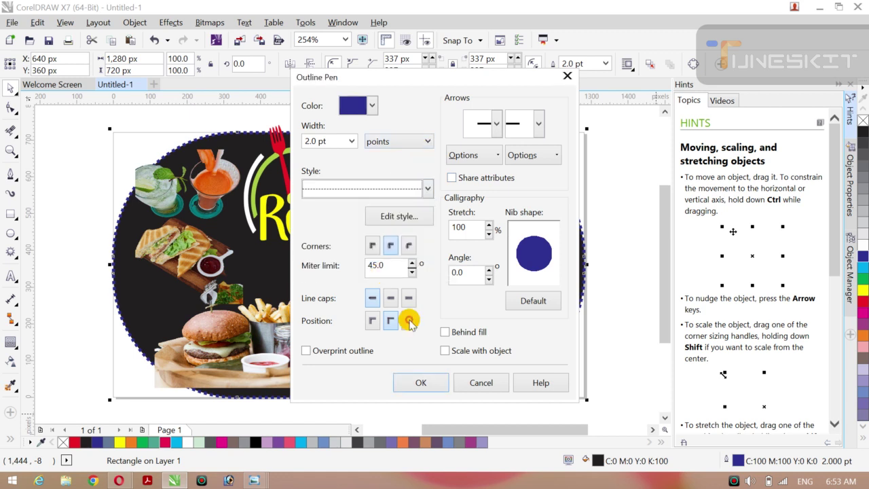
{"action": "left_click", "coordinate": [421, 383]}
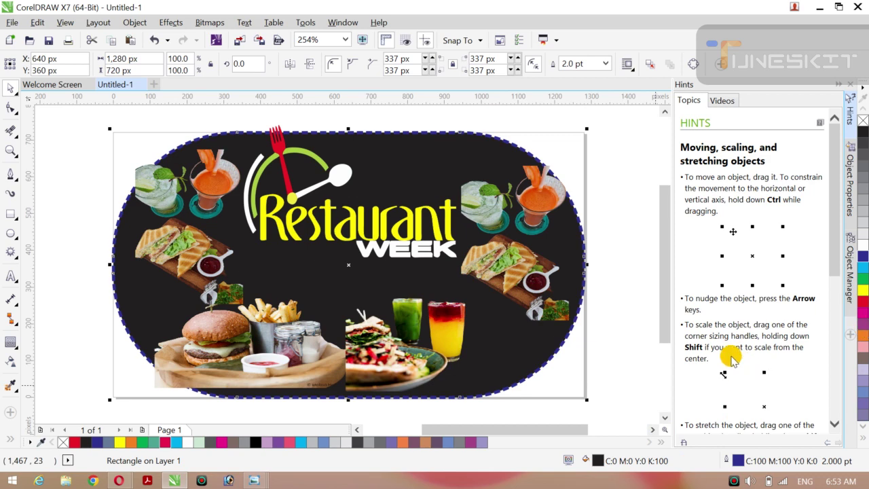
Recolour the dashed outline purple (C:40 M:100 Y:0 K:0), after trying yellow and light green in the Outline Pen settings
{"action": "key", "text": "F12"}
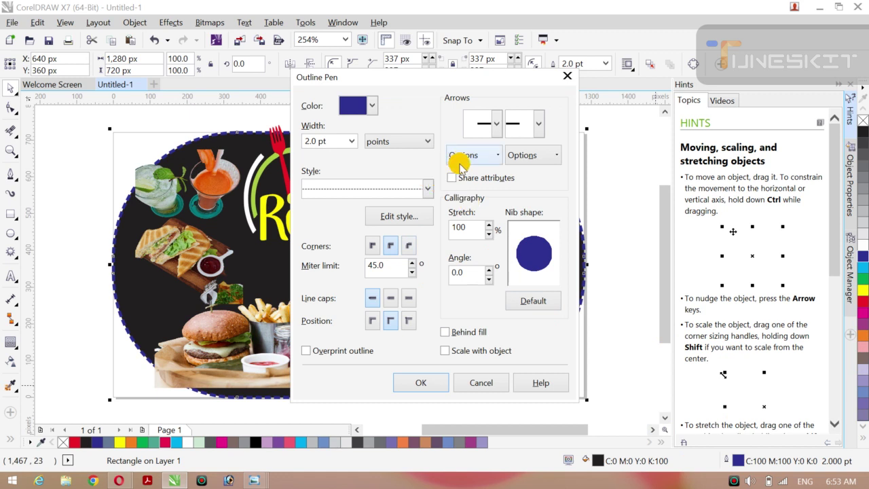
{"action": "left_click", "coordinate": [495, 127]}
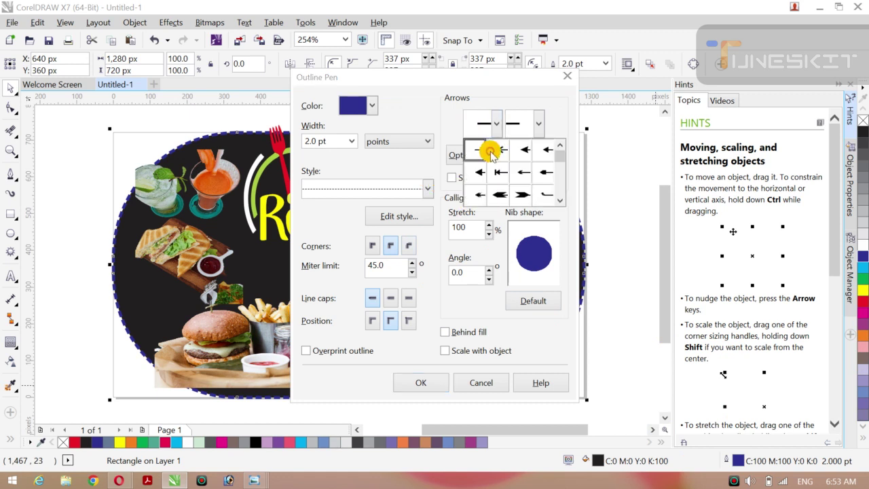
{"action": "left_click", "coordinate": [424, 148]}
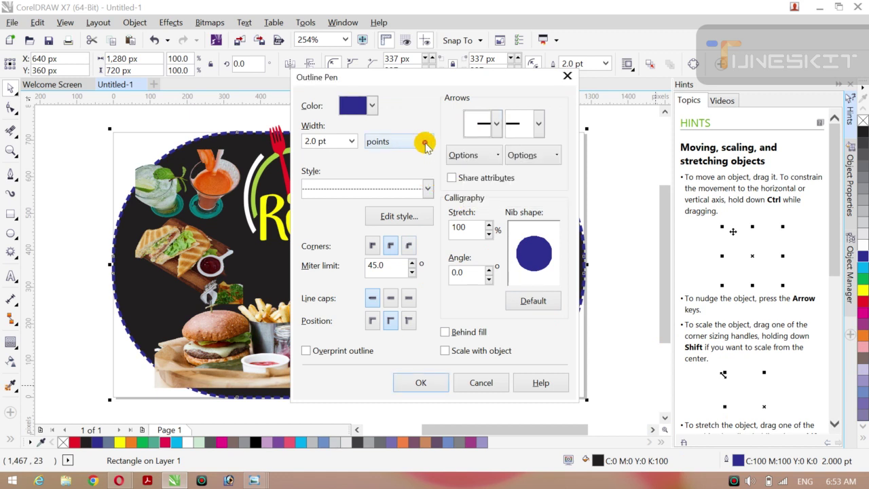
{"action": "left_click", "coordinate": [425, 144]}
{"action": "left_click", "coordinate": [425, 143]}
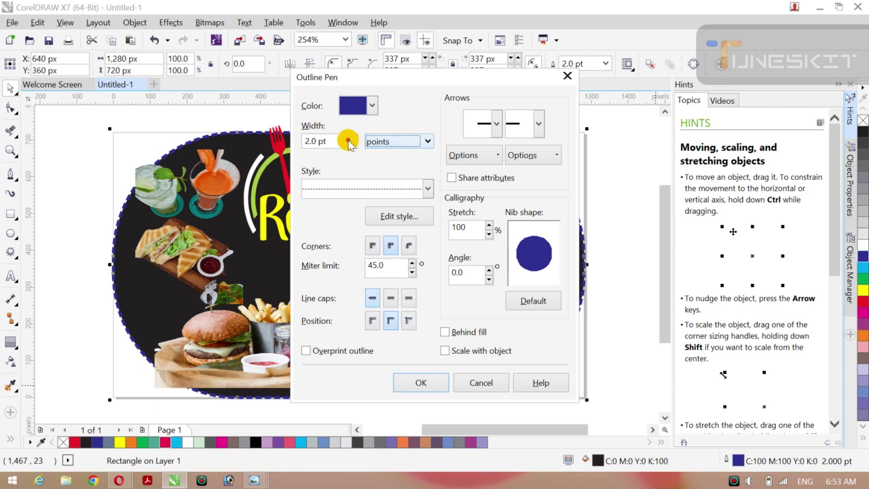
{"action": "left_click", "coordinate": [373, 107]}
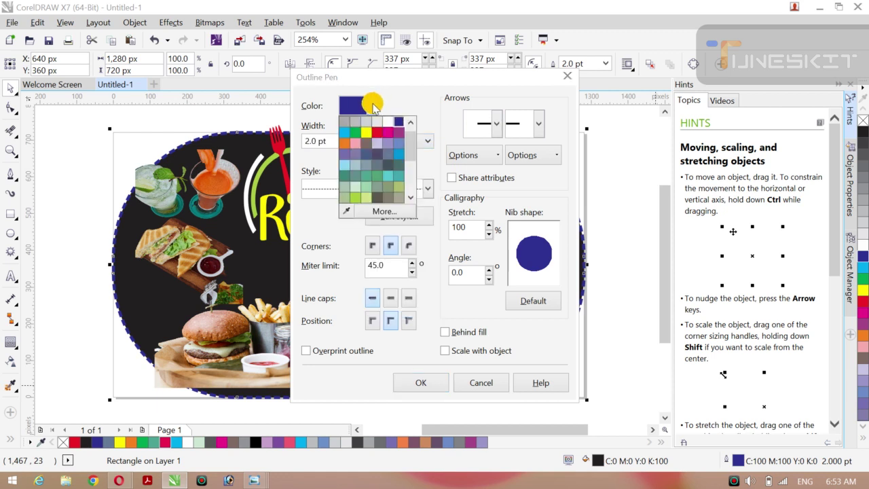
{"action": "left_click", "coordinate": [366, 130]}
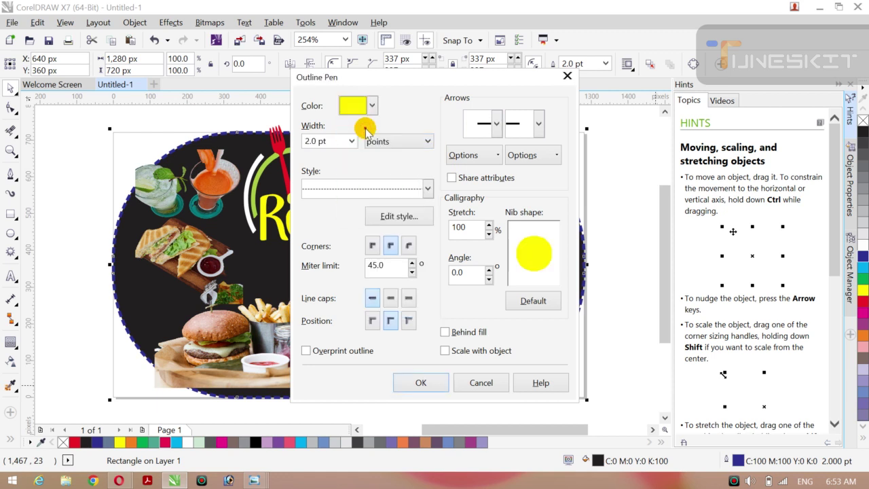
{"action": "left_click", "coordinate": [373, 106]}
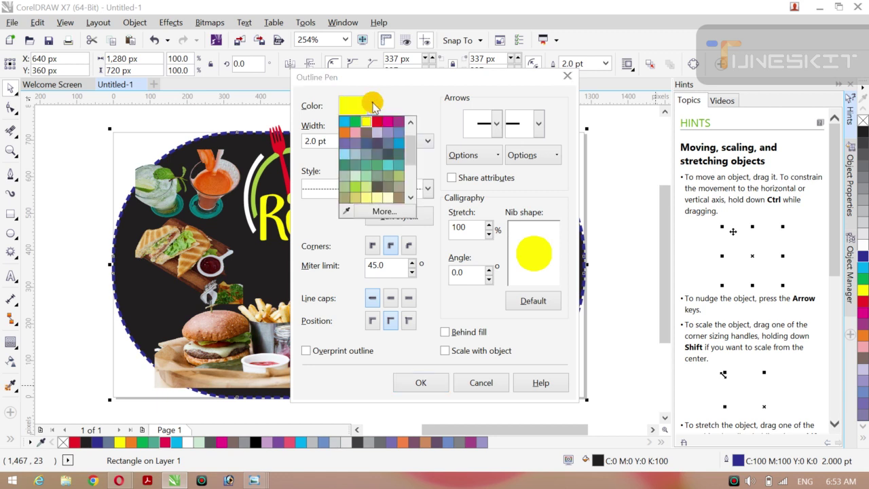
{"action": "left_click", "coordinate": [361, 187]}
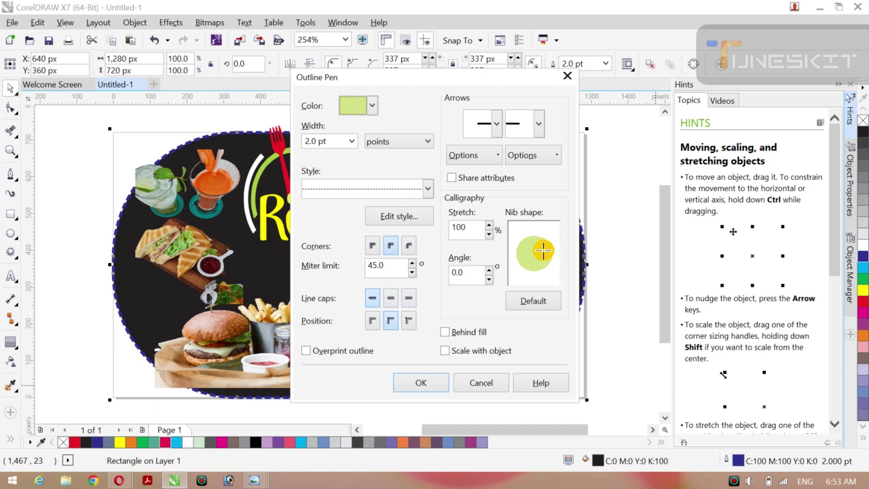
{"action": "left_click", "coordinate": [373, 106]}
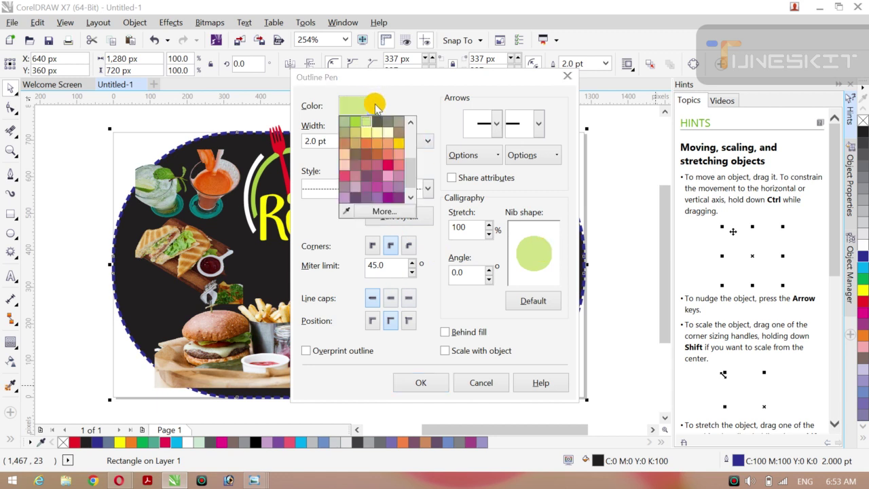
{"action": "left_click", "coordinate": [384, 197]}
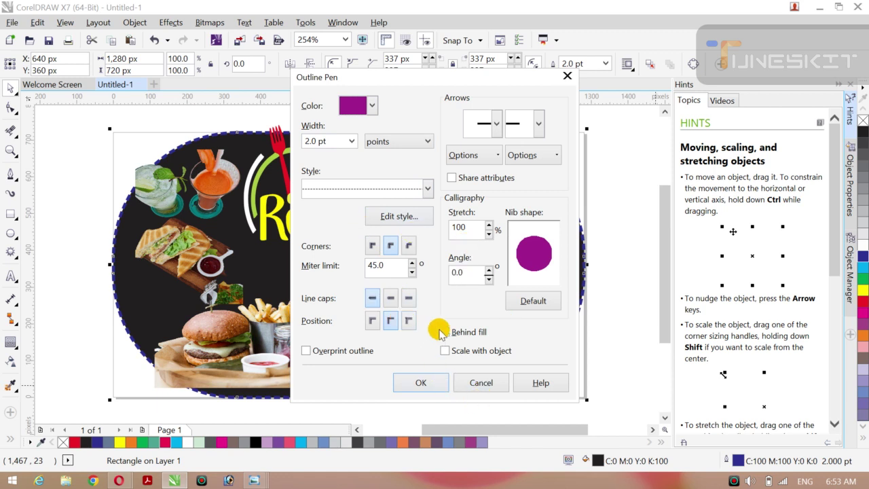
{"action": "left_click", "coordinate": [416, 384]}
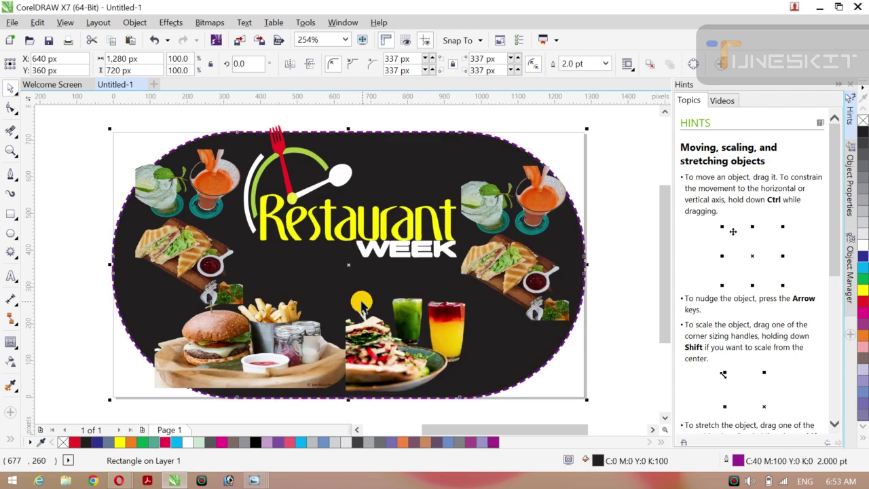
{"action": "left_click", "coordinate": [17, 94]}
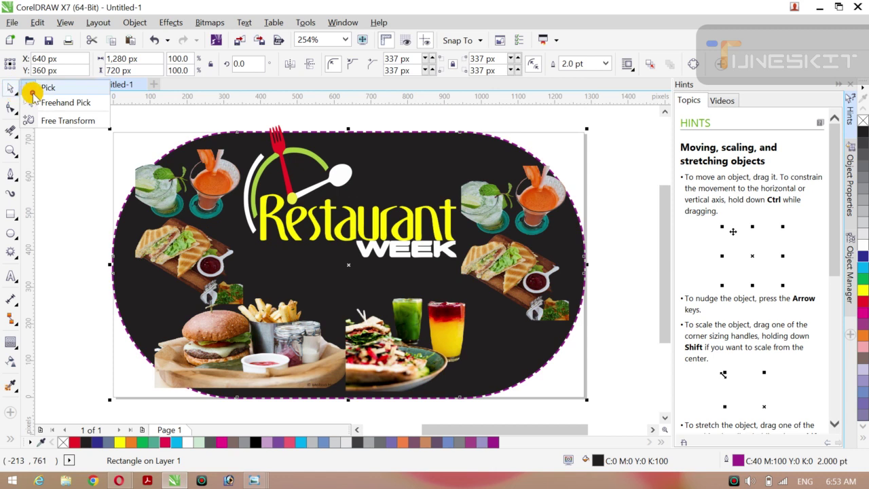
Shrink the burger photo to about 448 × 229 px and move the sandwich-and-juice photo slightly right, away from it
{"action": "left_click", "coordinate": [40, 88]}
{"action": "left_click", "coordinate": [76, 156]}
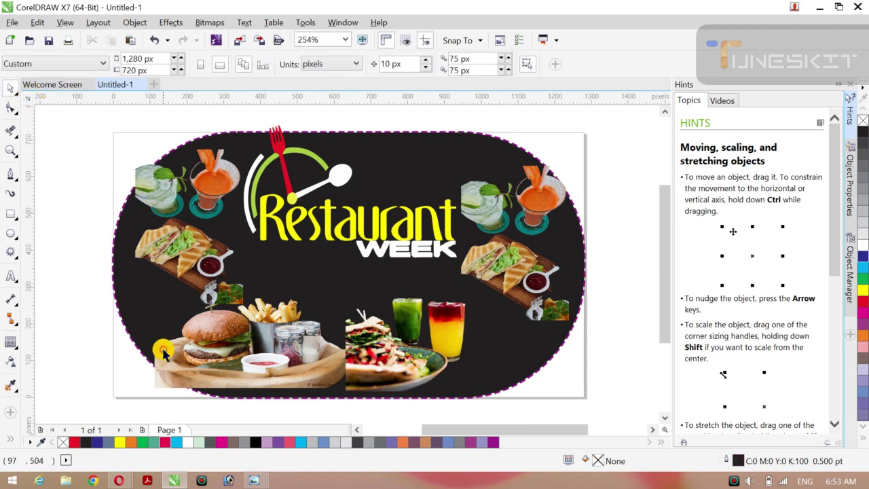
{"action": "left_click", "coordinate": [164, 350]}
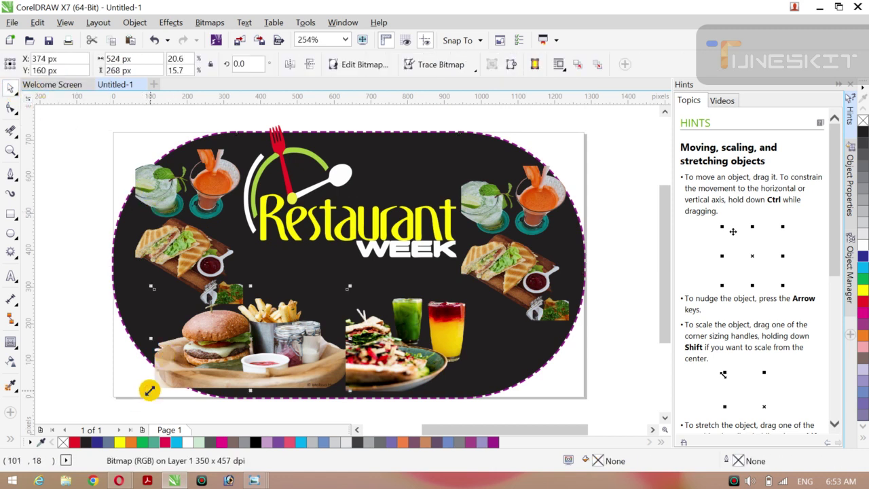
{"action": "left_click_drag", "start_coordinate": [149, 390], "coordinate": [175, 378]}
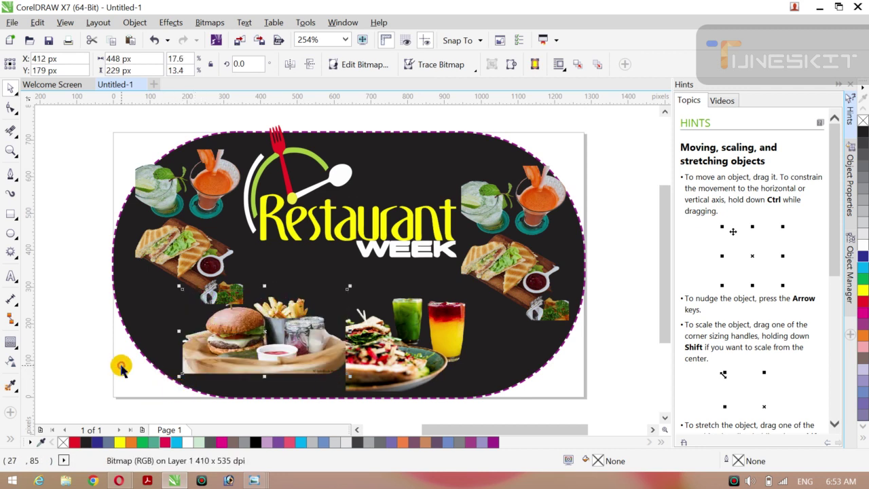
{"action": "left_click", "coordinate": [121, 366]}
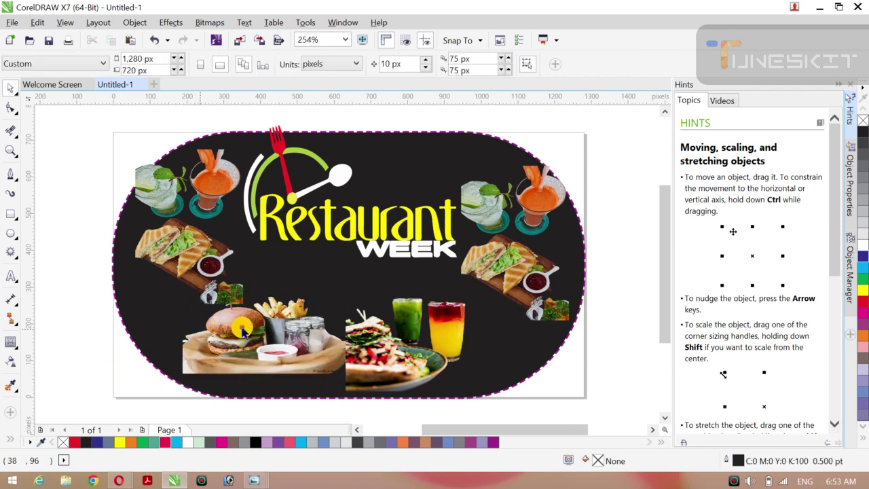
{"action": "left_click", "coordinate": [396, 318]}
{"action": "left_click_drag", "start_coordinate": [403, 315], "coordinate": [415, 318]}
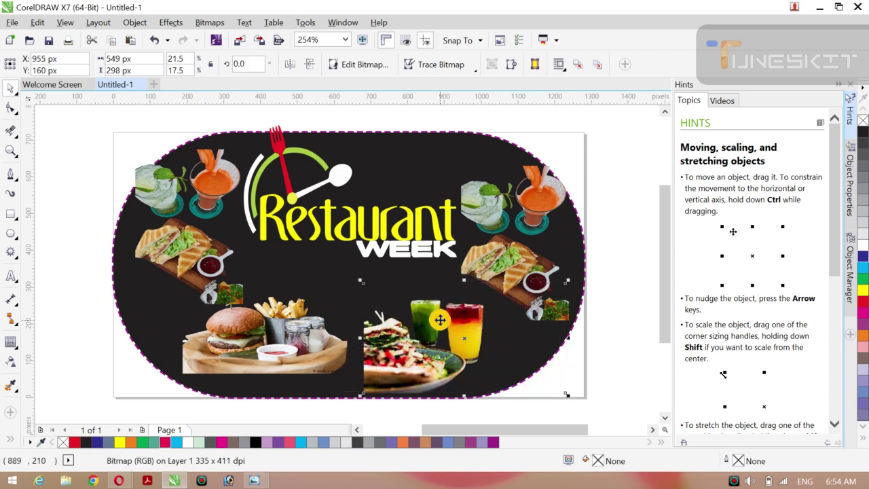
Draw a thin rectangle about 539 × 32 px beneath the Restaurant Week logo and fill it white
{"action": "left_click", "coordinate": [17, 220]}
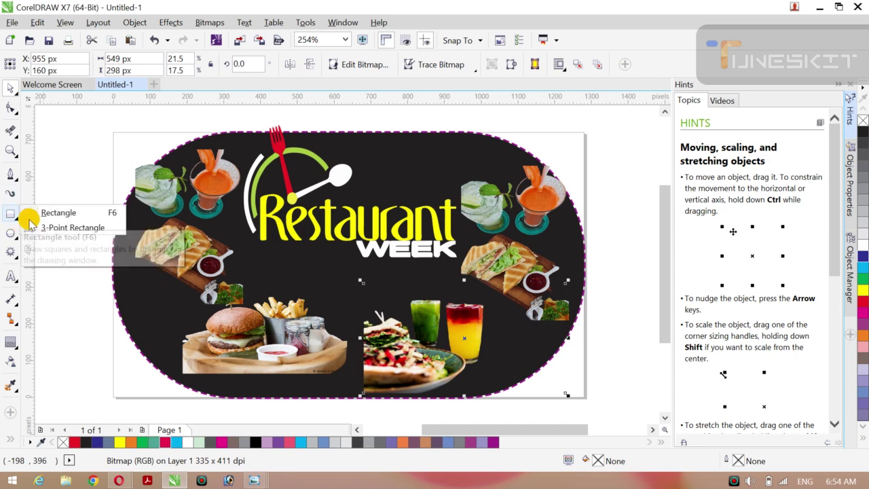
{"action": "left_click", "coordinate": [41, 228]}
{"action": "left_click", "coordinate": [17, 220]}
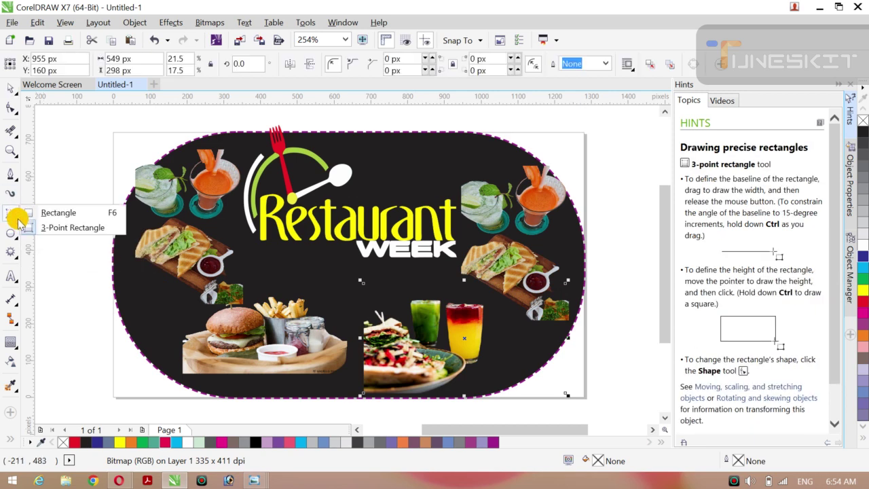
{"action": "left_click", "coordinate": [41, 211]}
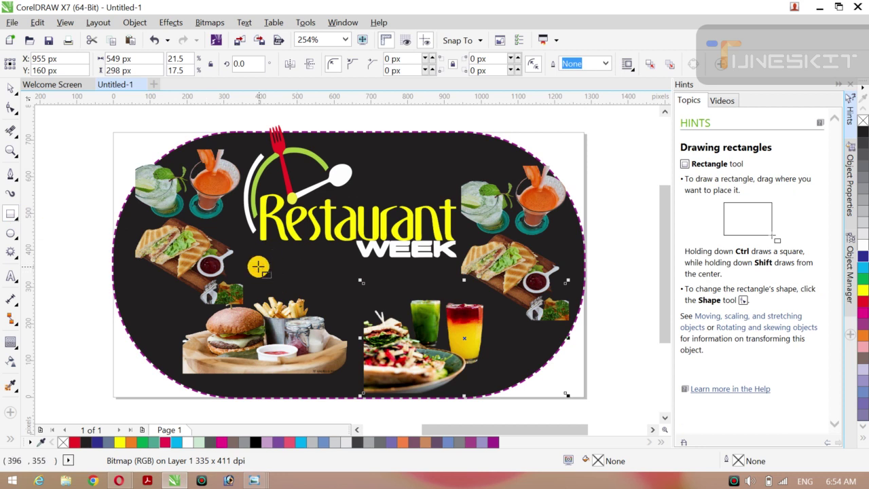
{"action": "left_click_drag", "start_coordinate": [255, 267], "coordinate": [453, 278]}
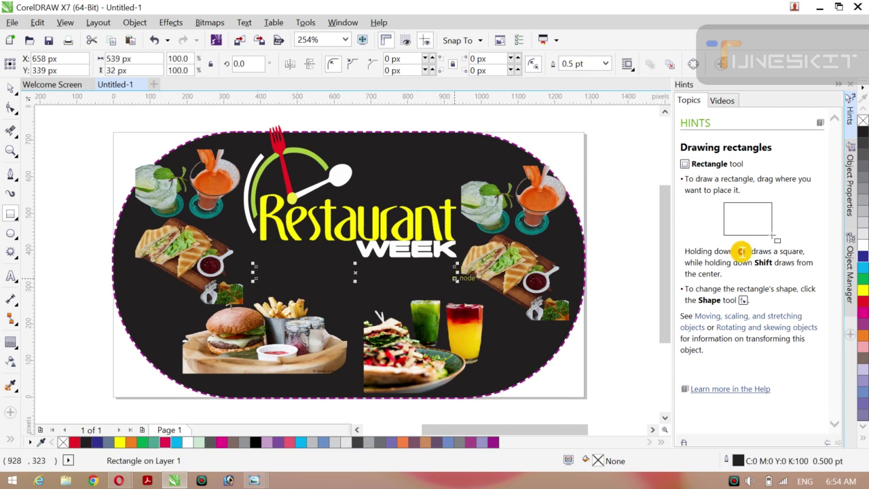
{"action": "left_click", "coordinate": [861, 243]}
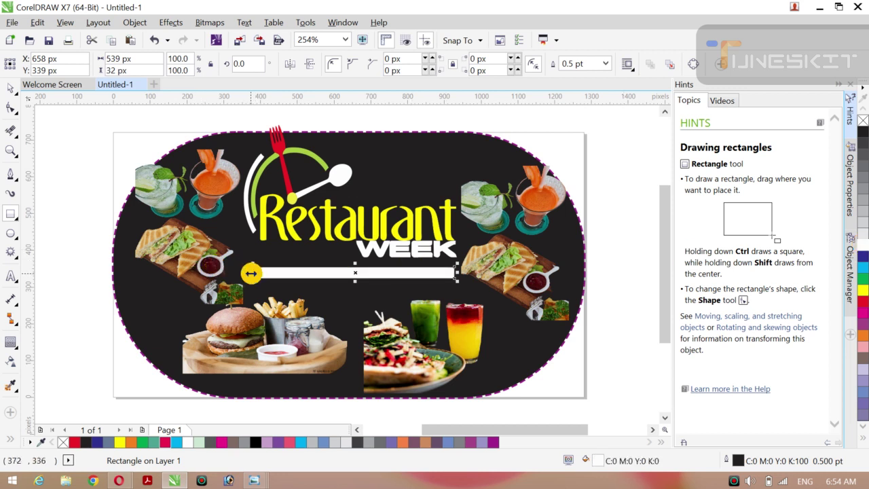
Stretch the white bar leftwards and upwards to about 586 × 53 px
{"action": "left_click_drag", "start_coordinate": [251, 273], "coordinate": [237, 273]}
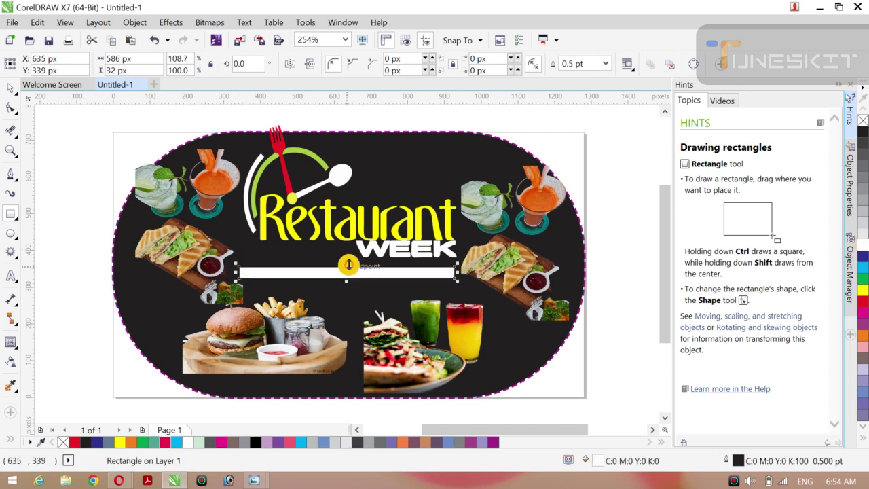
{"action": "left_click_drag", "start_coordinate": [345, 264], "coordinate": [345, 255]}
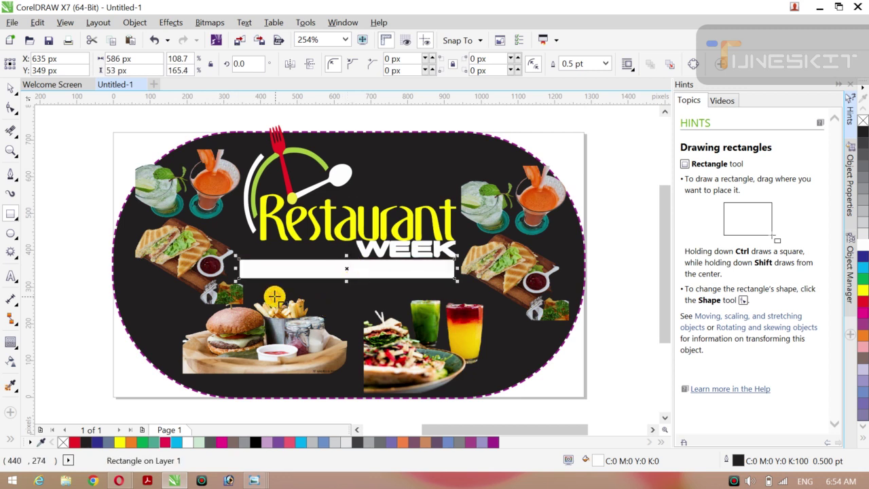
{"action": "left_click", "coordinate": [11, 89]}
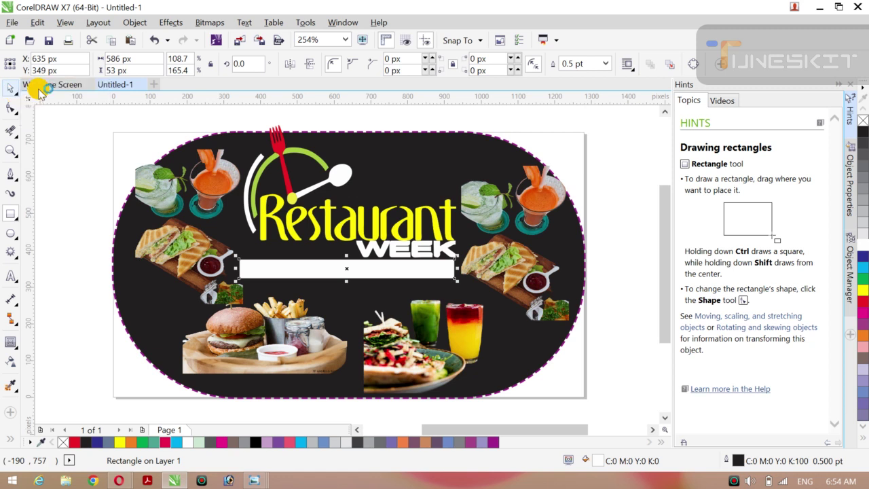
{"action": "left_click", "coordinate": [58, 136]}
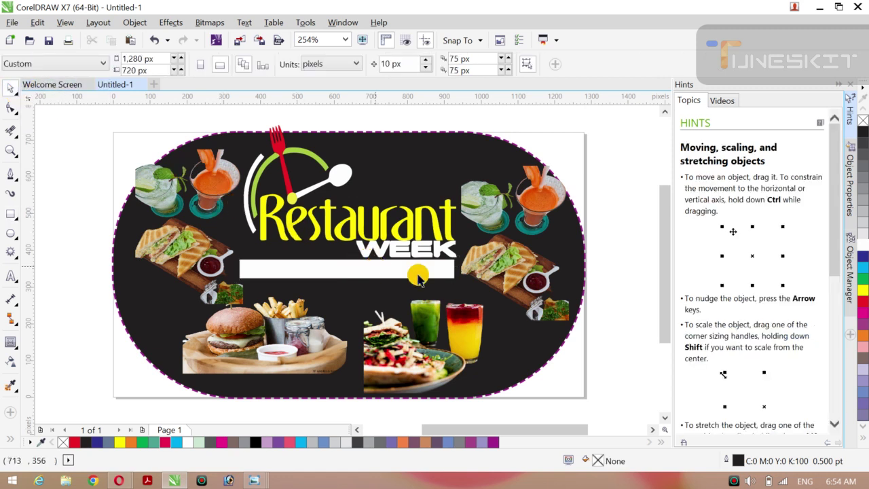
Remove the outline of the bar beneath the logo and fill the bar yellow (C:0 M:0 Y:100 K:0)
{"action": "left_click", "coordinate": [351, 270]}
{"action": "left_click", "coordinate": [598, 67]}
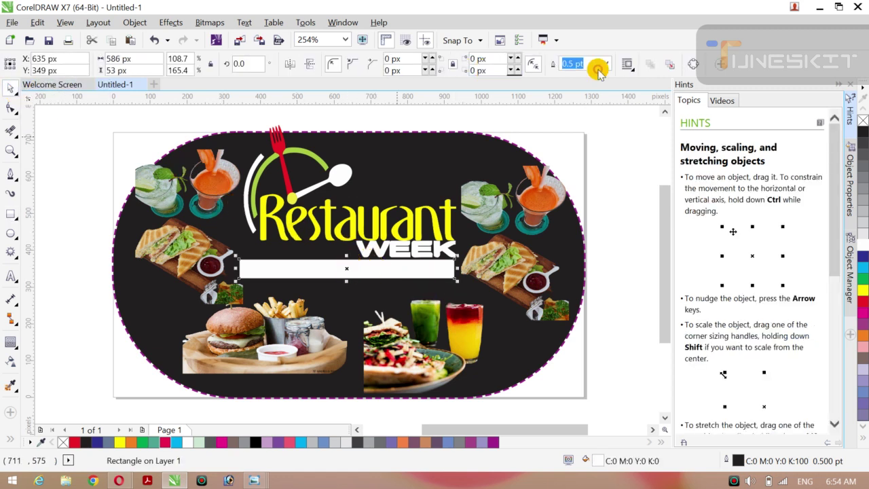
{"action": "left_click", "coordinate": [605, 63]}
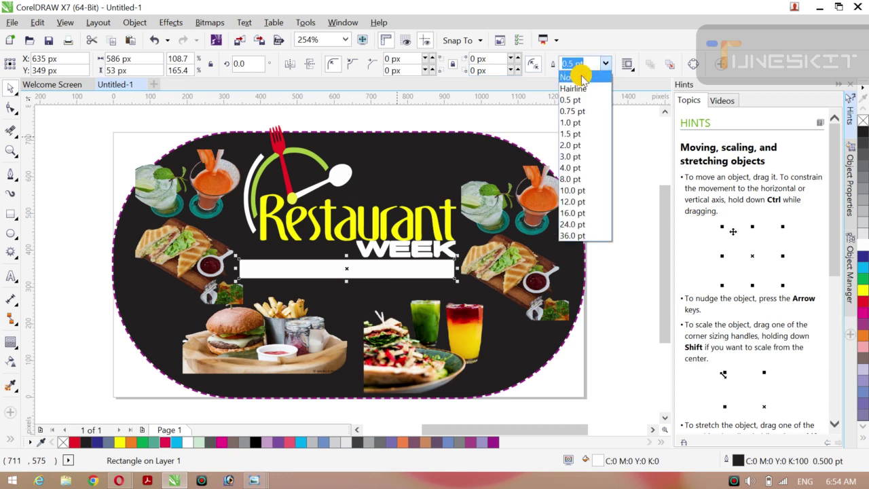
{"action": "left_click", "coordinate": [582, 77]}
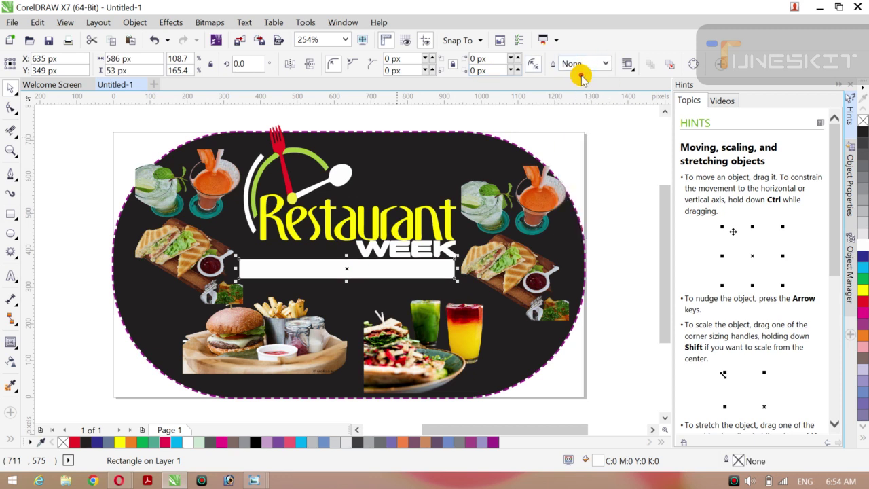
{"action": "left_click", "coordinate": [861, 287]}
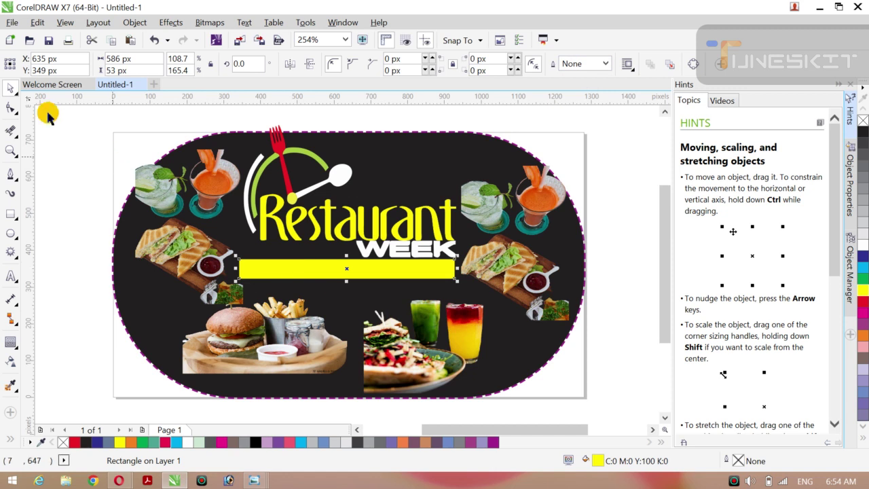
Round the yellow bar's corners fully with the Shape tool, to a radius of about 26 px
{"action": "left_click", "coordinate": [15, 96]}
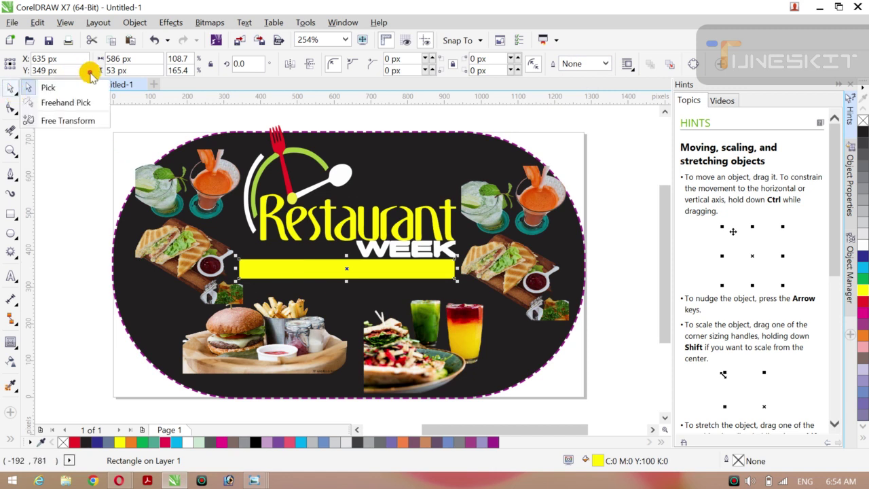
{"action": "left_click", "coordinate": [71, 85]}
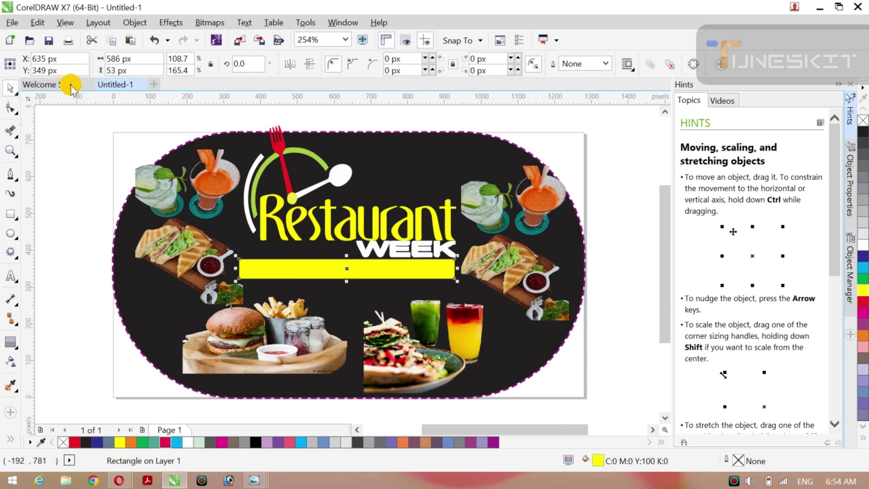
{"action": "left_click", "coordinate": [10, 107]}
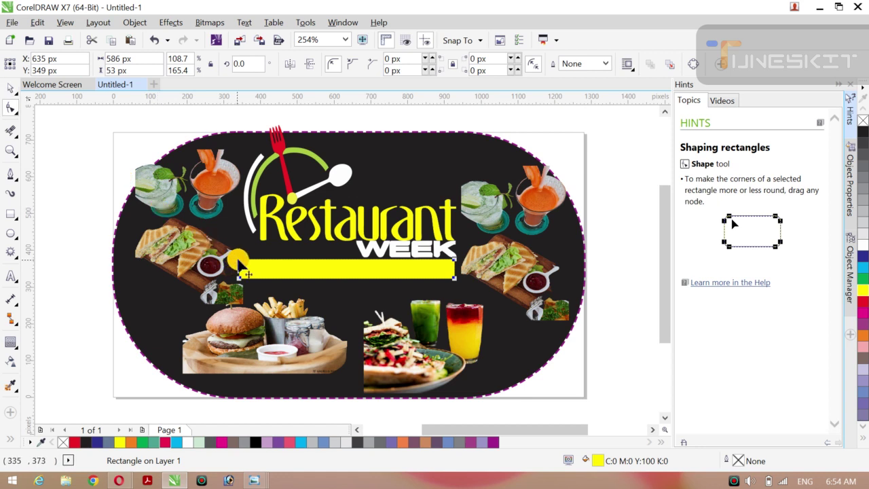
{"action": "left_click_drag", "start_coordinate": [247, 274], "coordinate": [256, 273]}
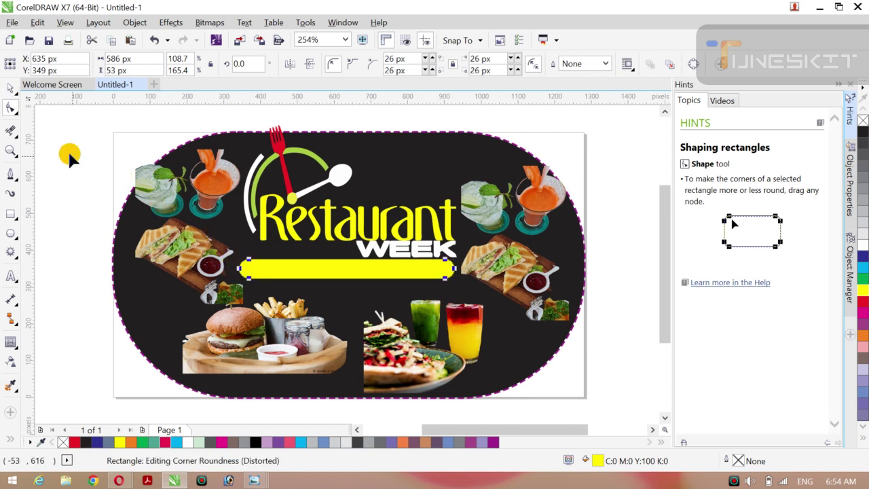
Move the yellow bar slightly down, to about Y 339 px, leaving a gap beneath the word WEEK
{"action": "left_click", "coordinate": [19, 98]}
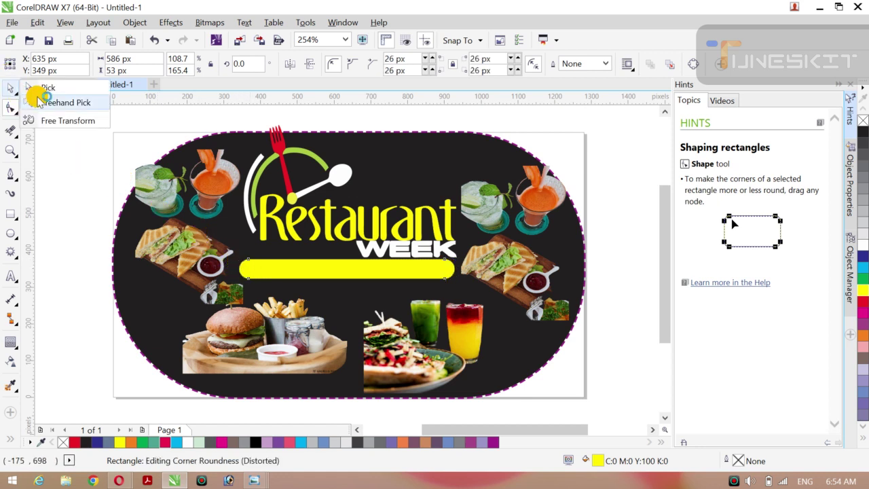
{"action": "left_click", "coordinate": [47, 100]}
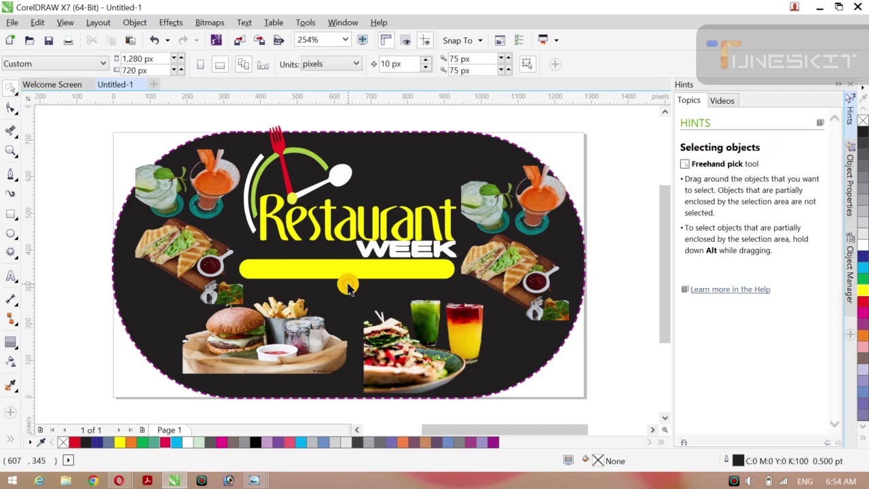
{"action": "left_click", "coordinate": [369, 271]}
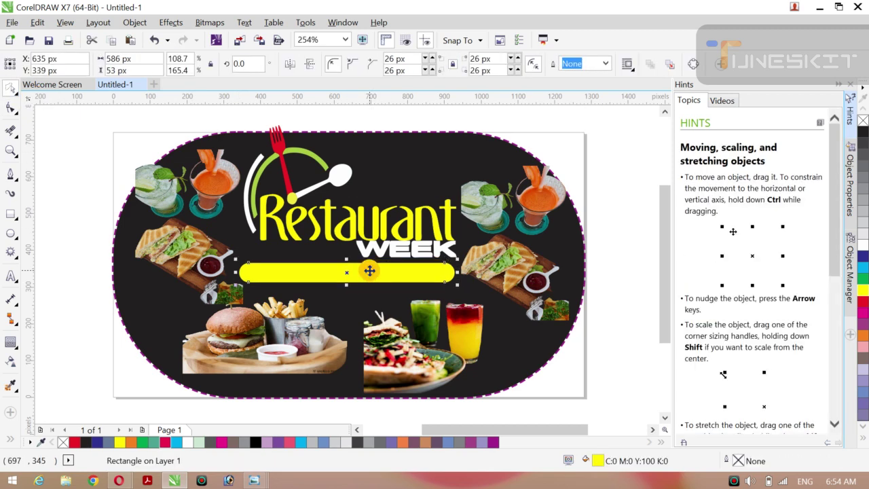
{"action": "left_click", "coordinate": [42, 289]}
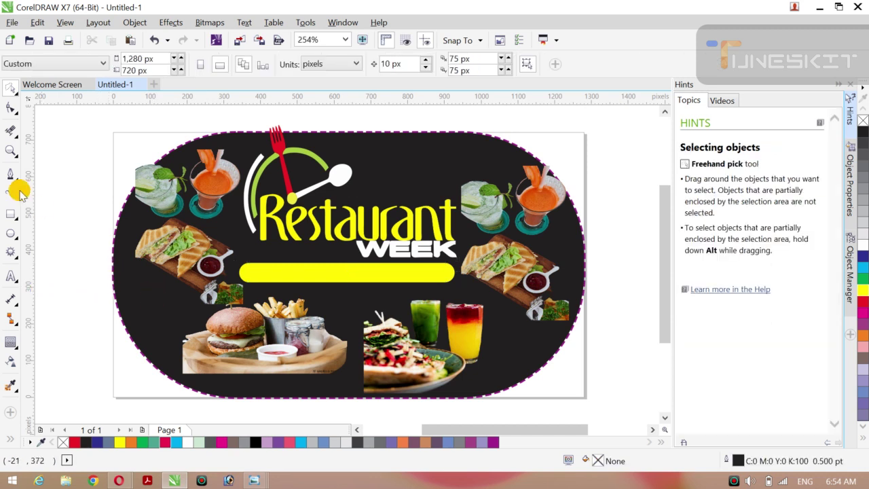
Draw a circle about 229 px wide, centre it near X 65, Y 204 px over the background's left edge, and fill it white
{"action": "left_click", "coordinate": [16, 237]}
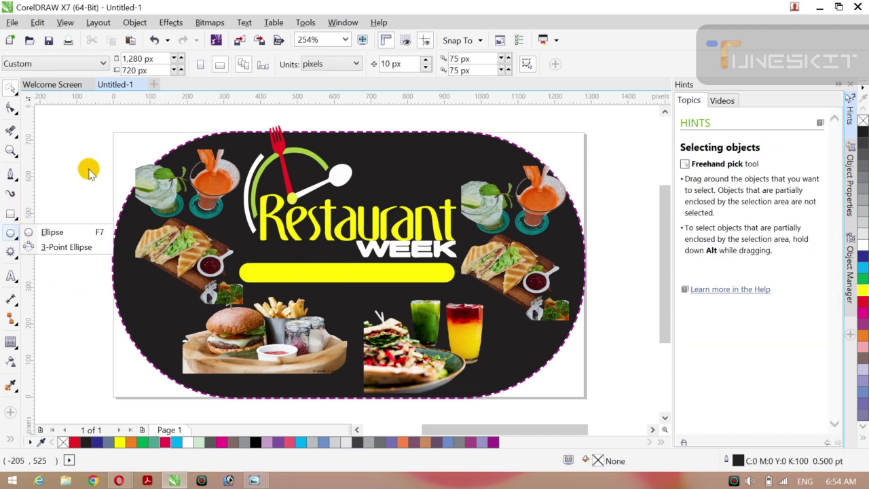
{"action": "left_click", "coordinate": [57, 232]}
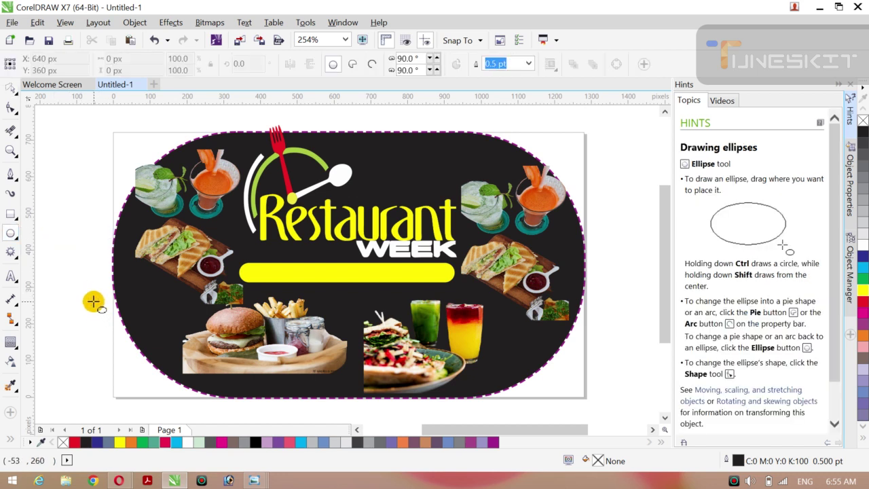
{"action": "left_click_drag", "start_coordinate": [77, 297], "coordinate": [160, 375]}
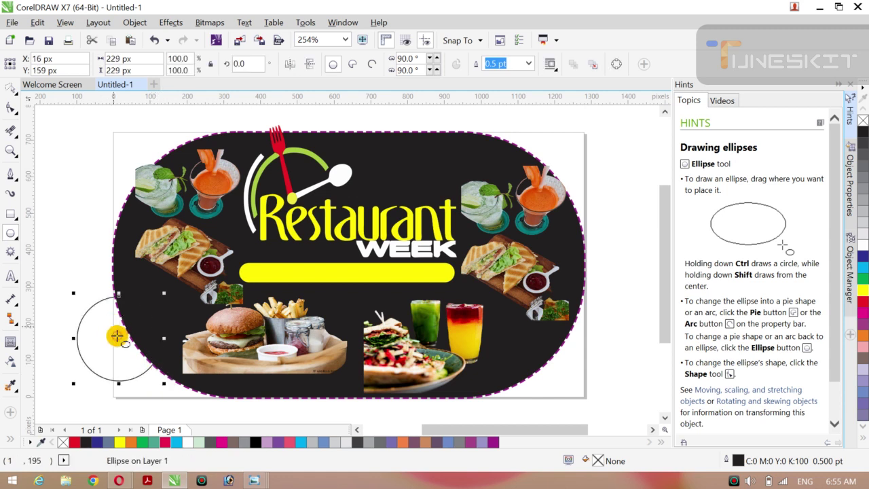
{"action": "left_click_drag", "start_coordinate": [118, 338], "coordinate": [135, 321]}
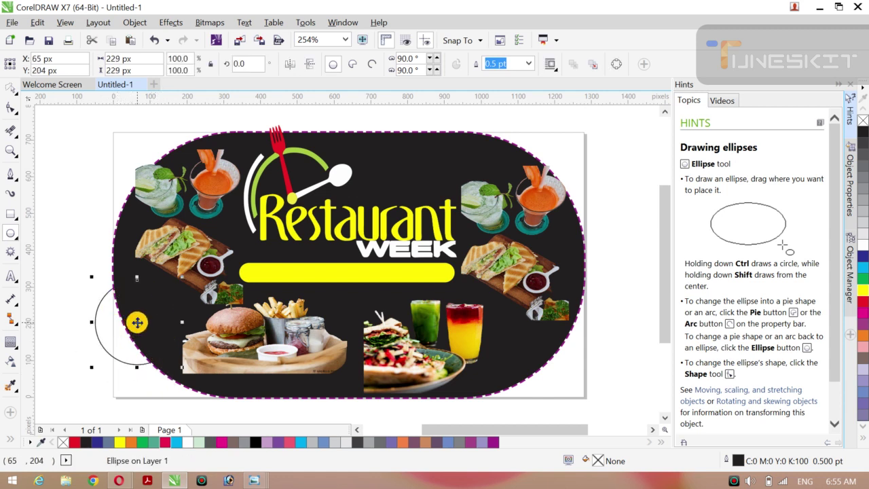
{"action": "left_click", "coordinate": [861, 246]}
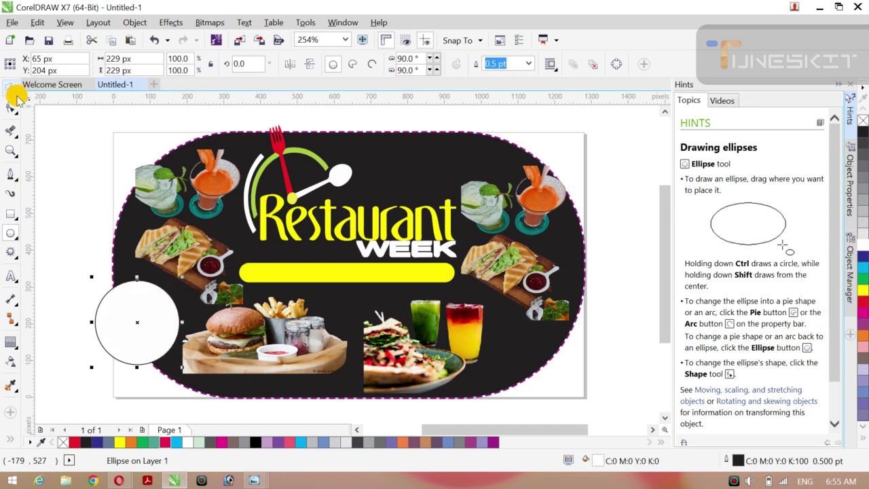
Try cutting the white circle out of the black background with Back Minus Front, and undo the cut
{"action": "left_click", "coordinate": [17, 98]}
{"action": "left_click", "coordinate": [54, 85]}
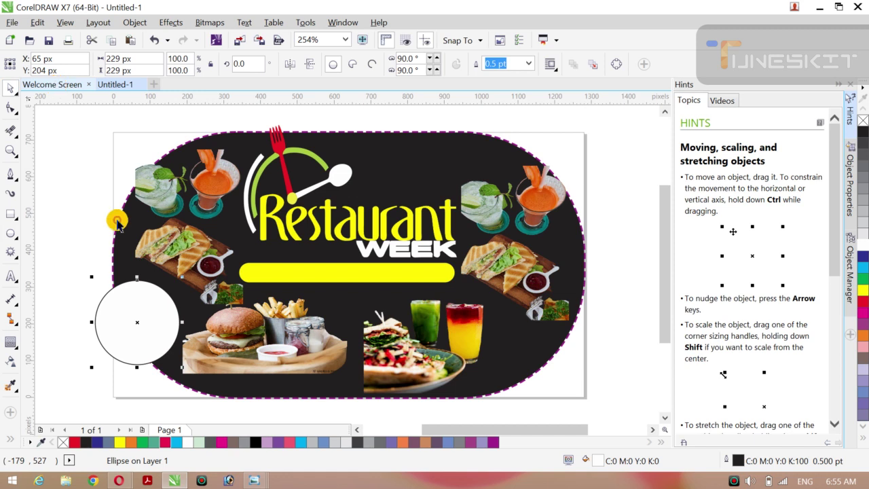
{"action": "left_click", "coordinate": [125, 263], "text": "shift"}
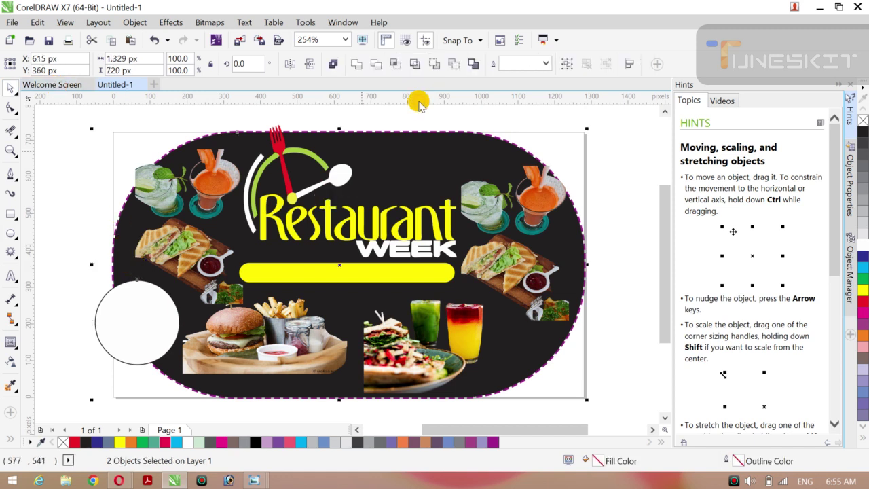
{"action": "left_click", "coordinate": [456, 65]}
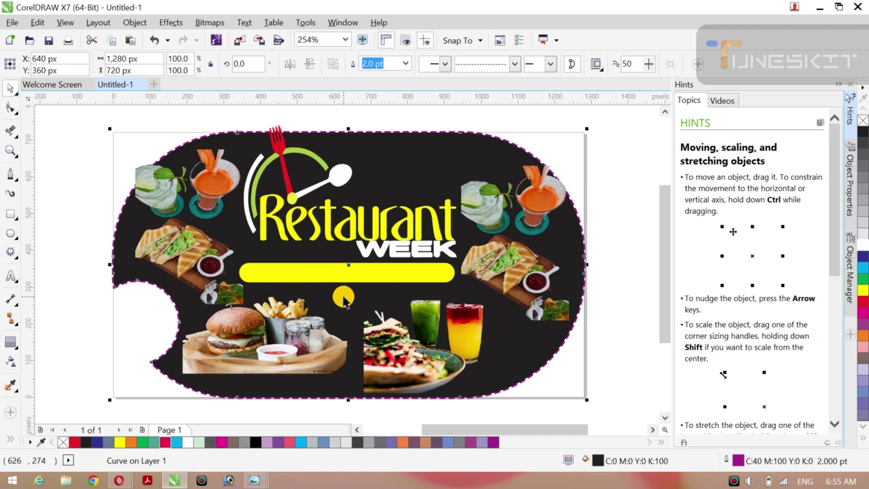
{"action": "key", "text": "ctrl+a"}
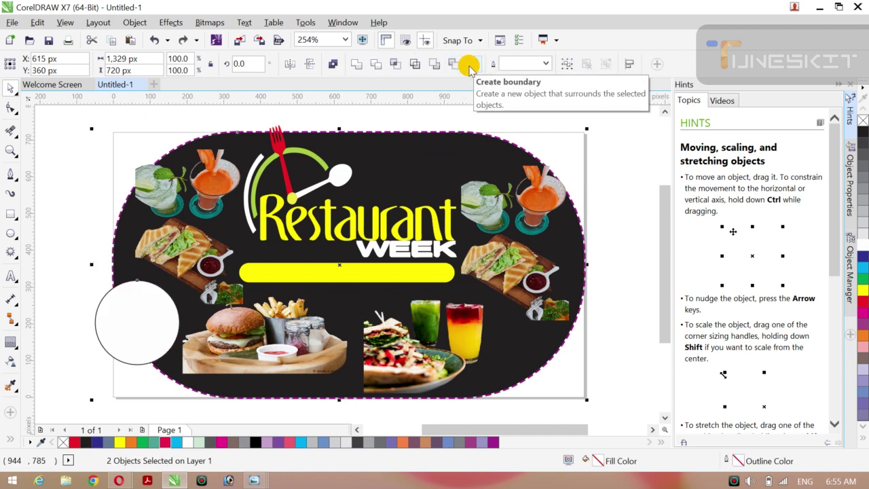
Try Front Minus Back on the white circle and black background, undo it, and cut the circle out with Back Minus Front
{"action": "left_click", "coordinate": [432, 66]}
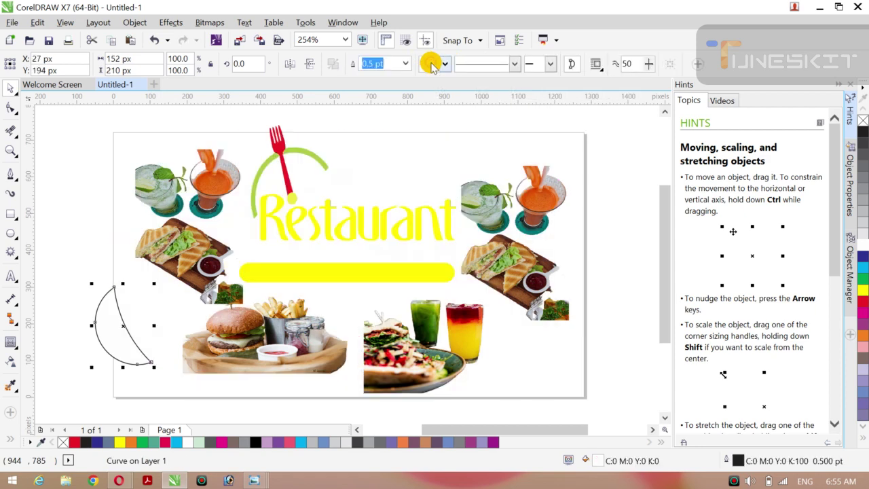
{"action": "key", "text": "ctrl+z"}
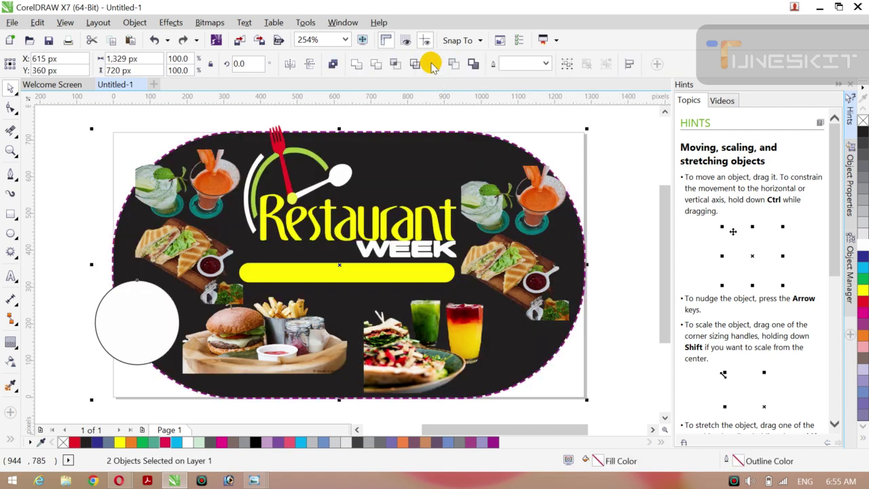
{"action": "left_click", "coordinate": [452, 64]}
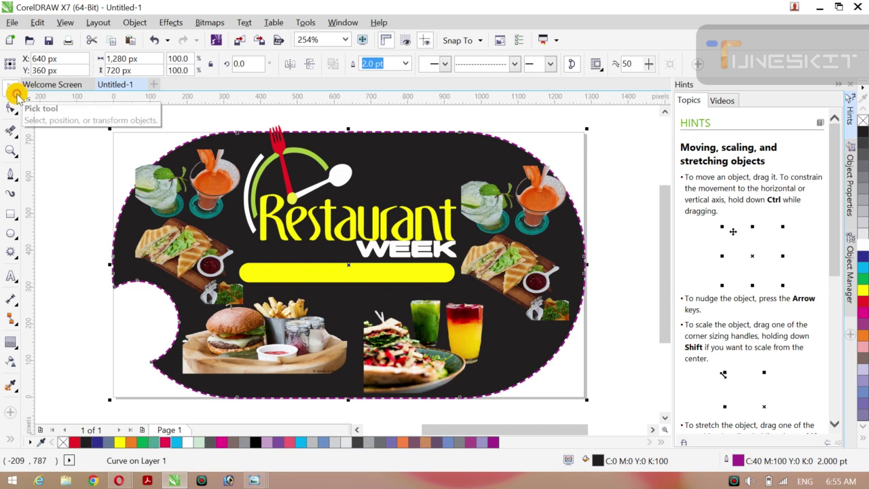
Draw a five-pointed star about 185 by 176 px near X 1132, Y 96 px, overlapping the background's lower-right edge, and fill it white
{"action": "left_click", "coordinate": [17, 239]}
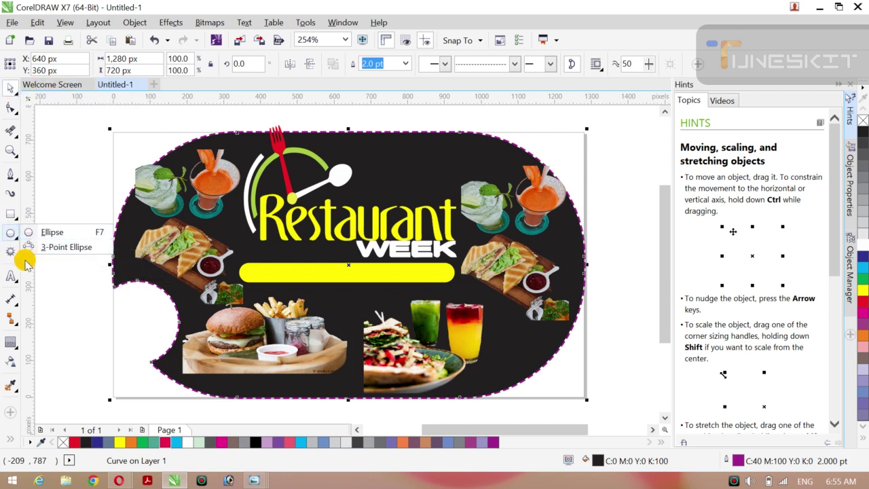
{"action": "left_click", "coordinate": [17, 252]}
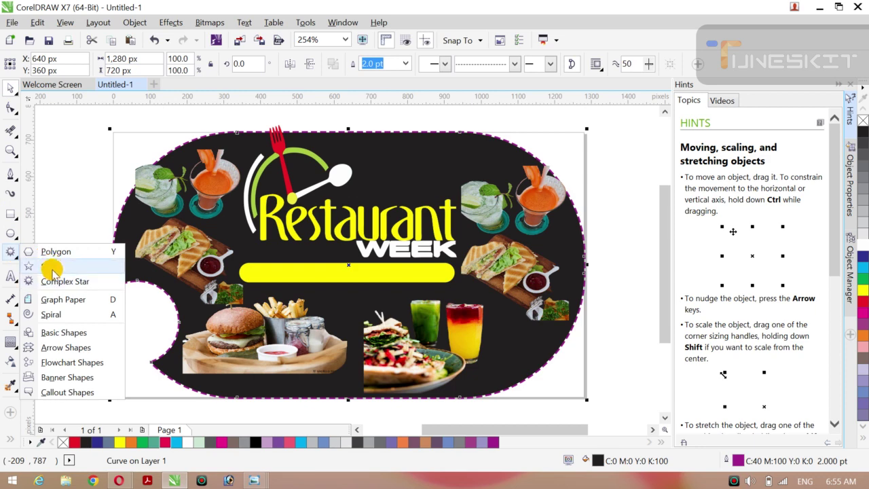
{"action": "left_click", "coordinate": [58, 281]}
{"action": "left_click_drag", "start_coordinate": [58, 273], "coordinate": [542, 360]}
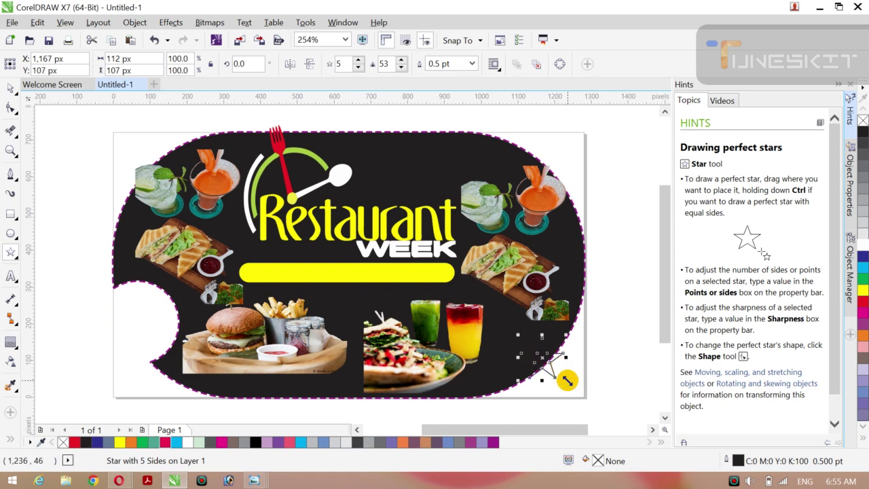
{"action": "left_click_drag", "start_coordinate": [566, 381], "coordinate": [582, 393]}
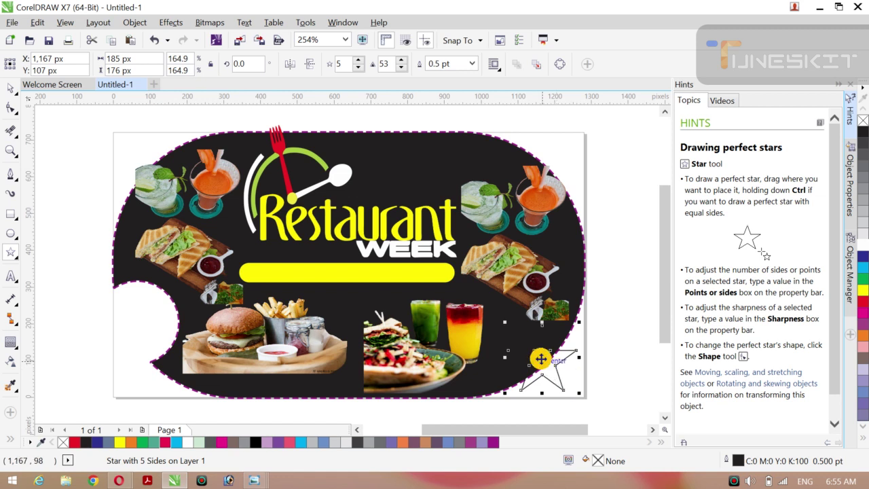
{"action": "mouse_move", "coordinate": [536, 360]}
{"action": "left_mouse_down"}
{"action": "mouse_move", "coordinate": [534, 306]}
{"action": "mouse_move", "coordinate": [535, 357]}
{"action": "mouse_move", "coordinate": [527, 362]}
{"action": "left_mouse_up"}
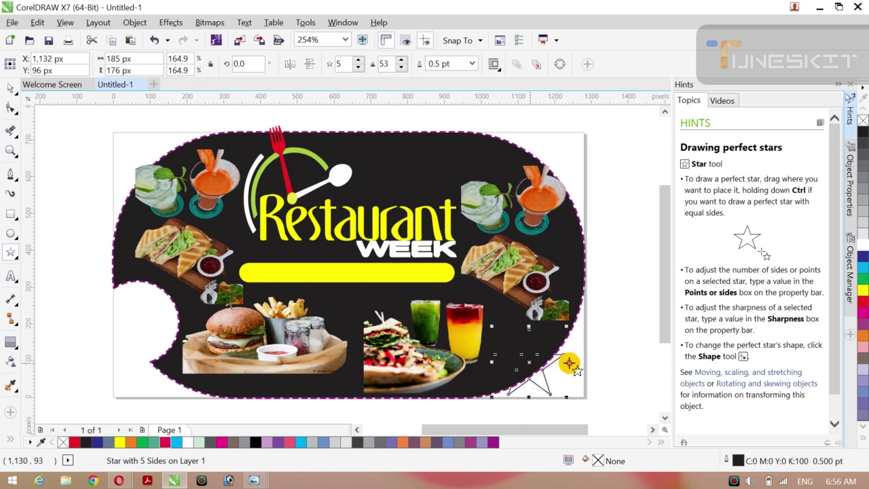
{"action": "left_click", "coordinate": [861, 244]}
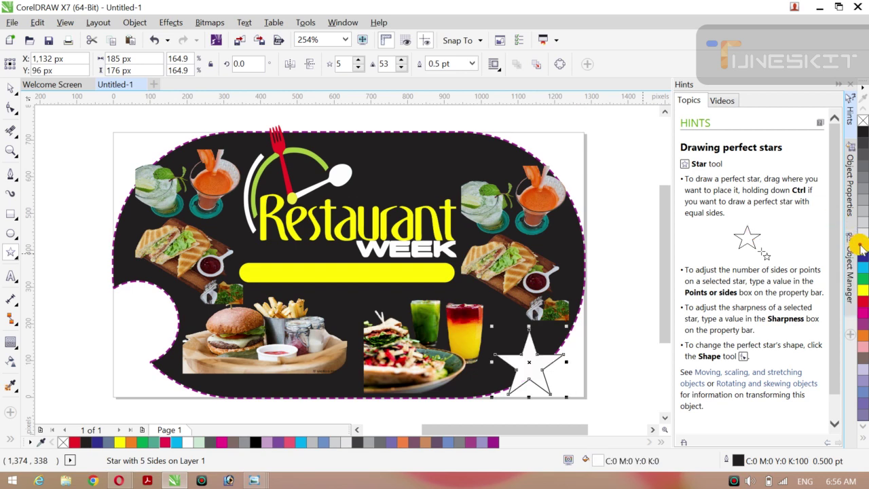
Cut the white star out of the black background with Back Minus Front and deselect the background
{"action": "left_click", "coordinate": [15, 92]}
{"action": "left_click", "coordinate": [55, 84]}
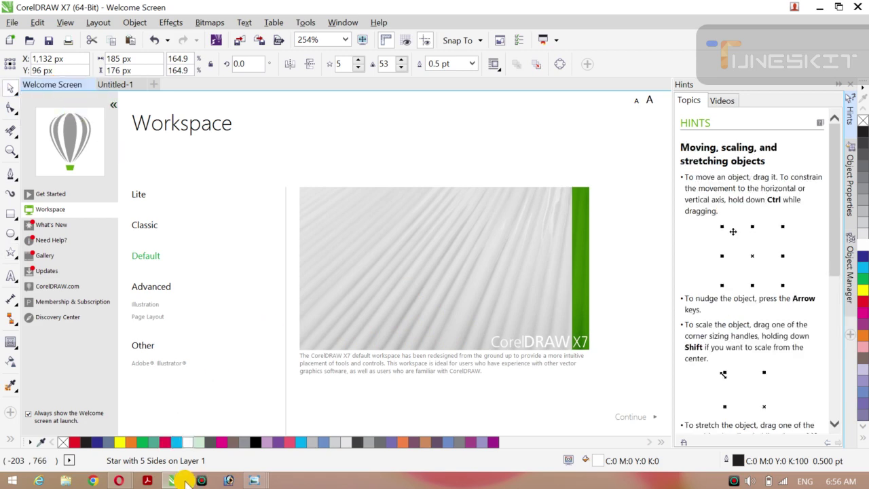
{"action": "mouse_move", "coordinate": [174, 484]}
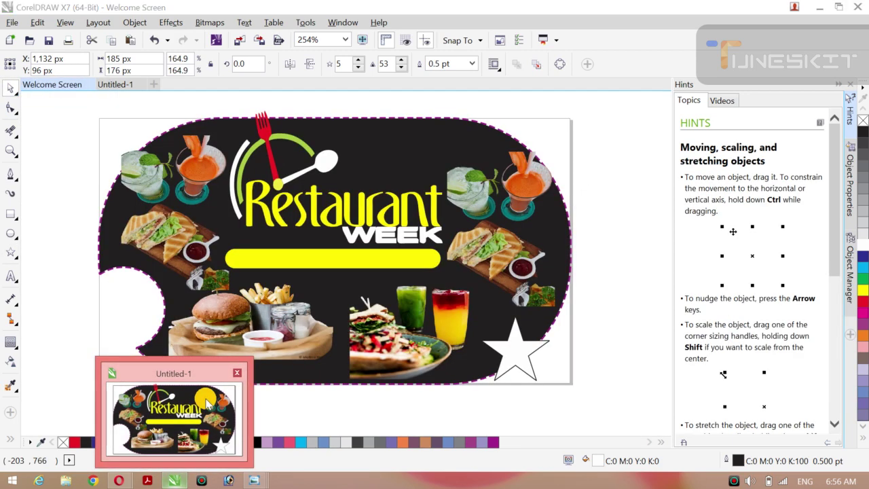
{"action": "left_click", "coordinate": [203, 400]}
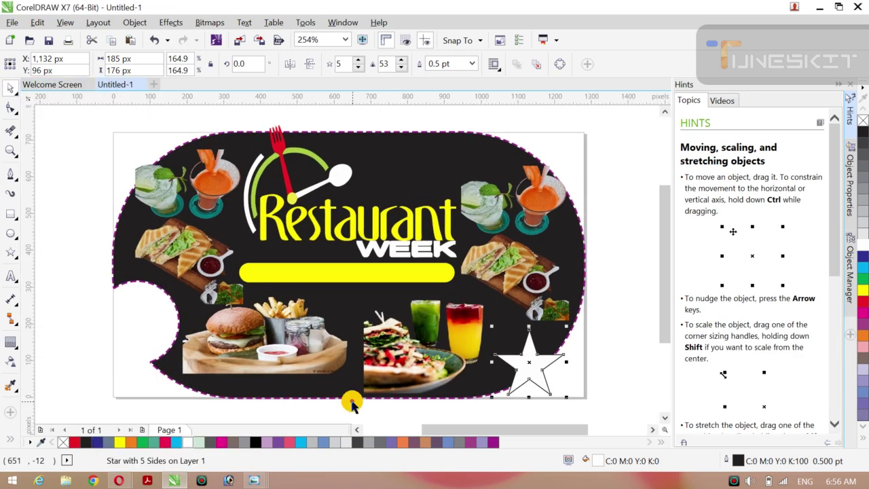
{"action": "left_click", "coordinate": [576, 274], "text": "shift"}
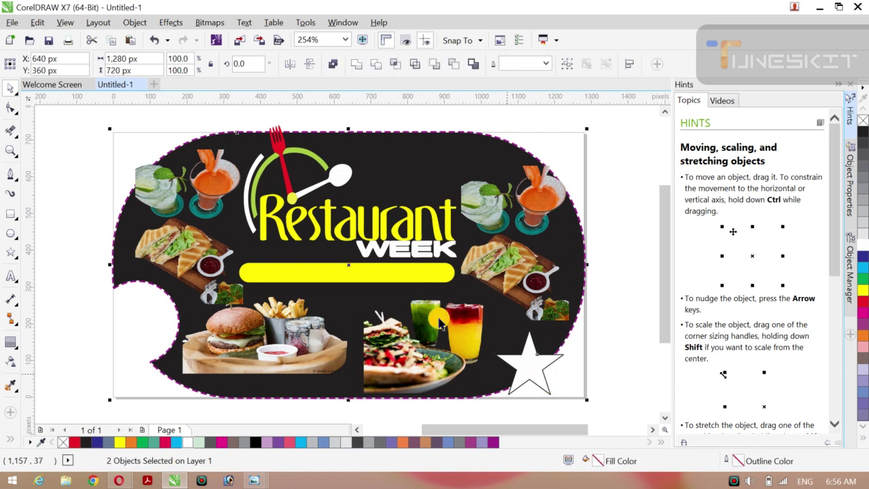
{"action": "left_click", "coordinate": [452, 63]}
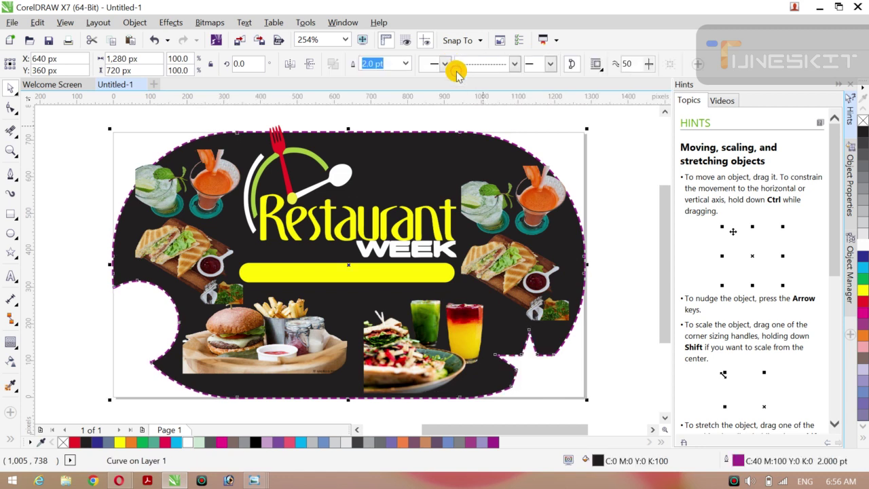
{"action": "left_click", "coordinate": [15, 95]}
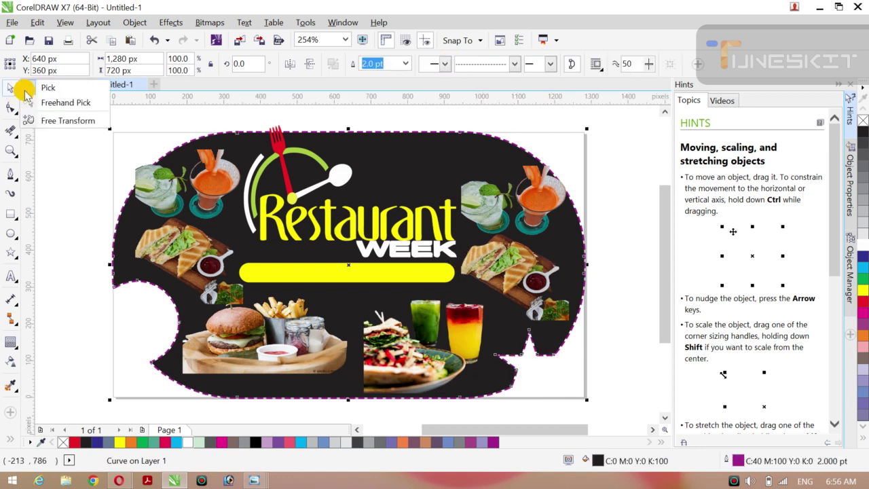
{"action": "left_click", "coordinate": [39, 85]}
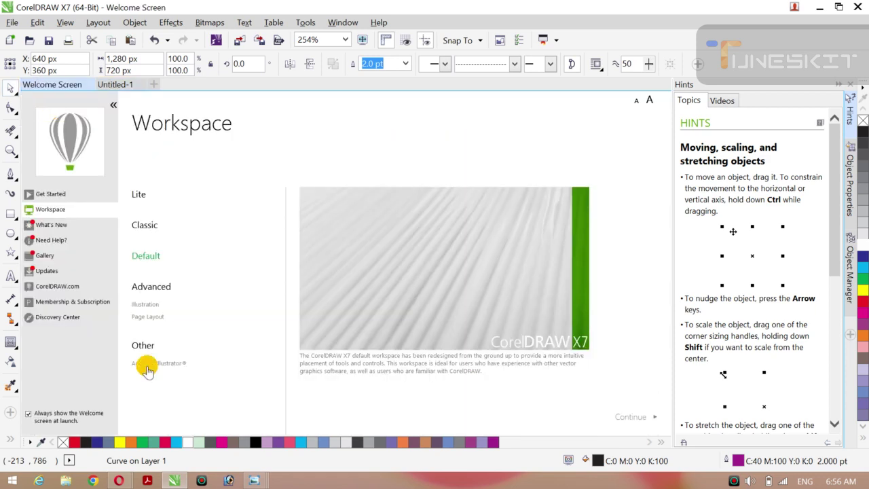
{"action": "mouse_move", "coordinate": [169, 481]}
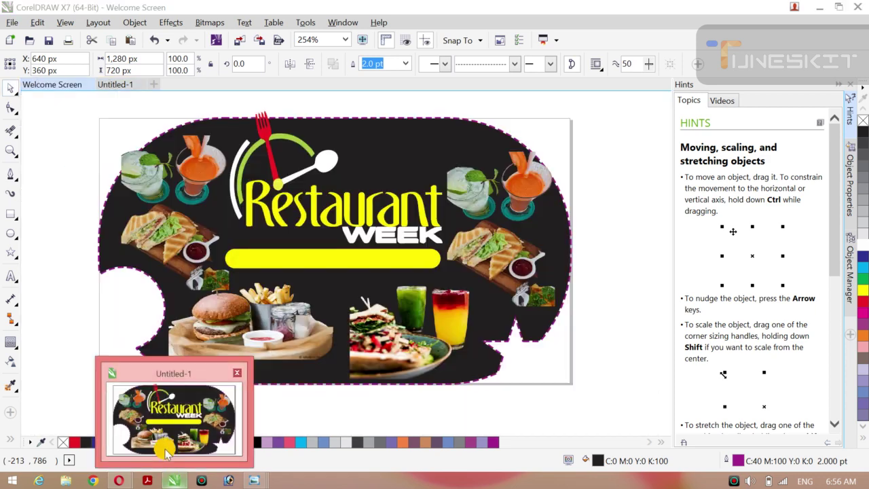
{"action": "left_click", "coordinate": [163, 452]}
{"action": "left_click", "coordinate": [59, 314]}
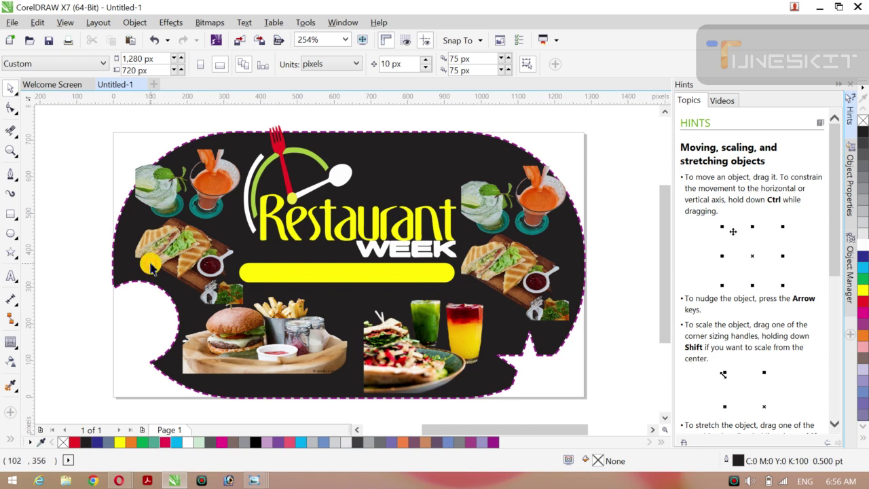
Draw a narrow rectangle about 23 by 103 px near X 661, Y 697 px across the background's top edge, and fill it yellow
{"action": "left_click", "coordinate": [16, 223]}
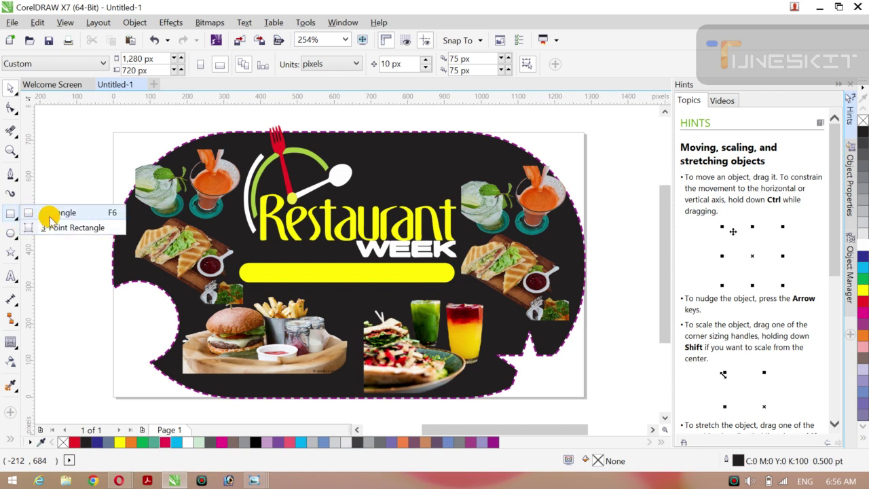
{"action": "left_click", "coordinate": [48, 212]}
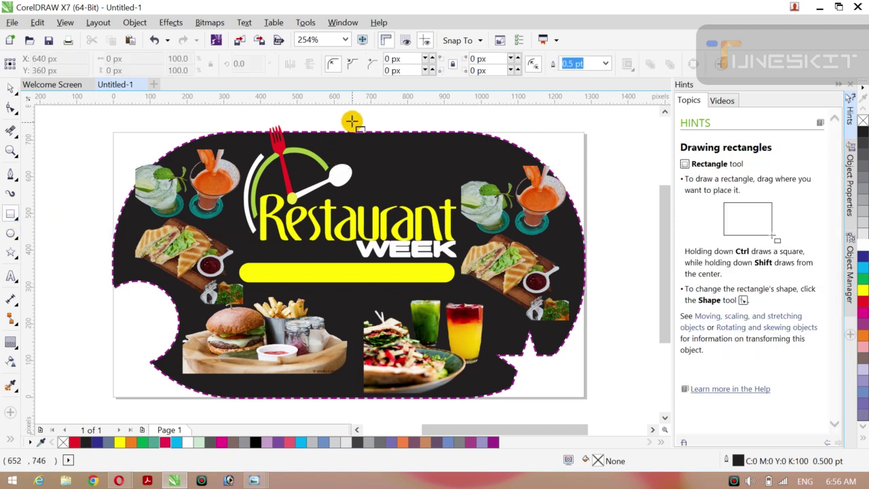
{"action": "left_click_drag", "start_coordinate": [351, 121], "coordinate": [361, 160]}
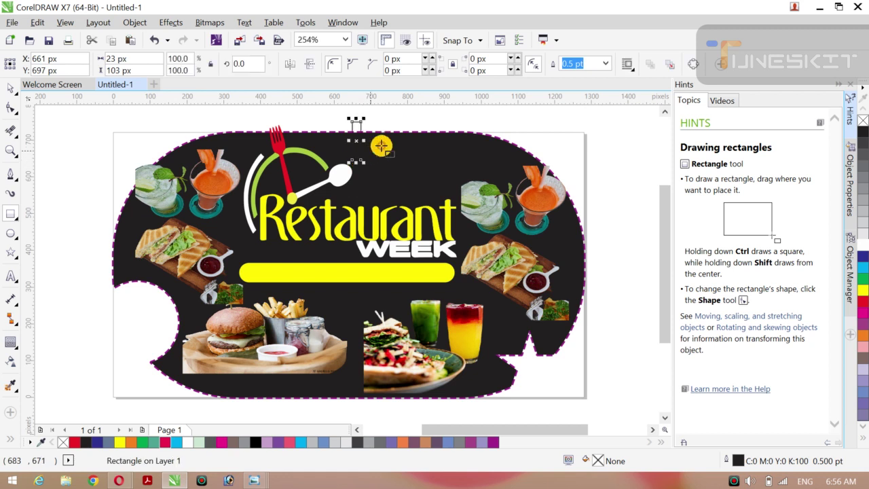
{"action": "left_click", "coordinate": [862, 291]}
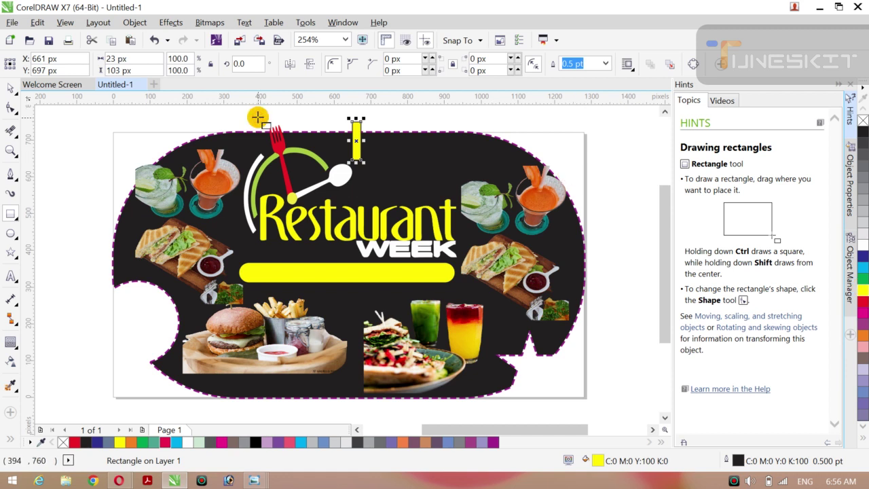
Copy the yellow strip about 27 px to the right and repeat the duplication to form an evenly spaced row of 15 strips
{"action": "left_click", "coordinate": [16, 97]}
{"action": "left_click", "coordinate": [33, 88]}
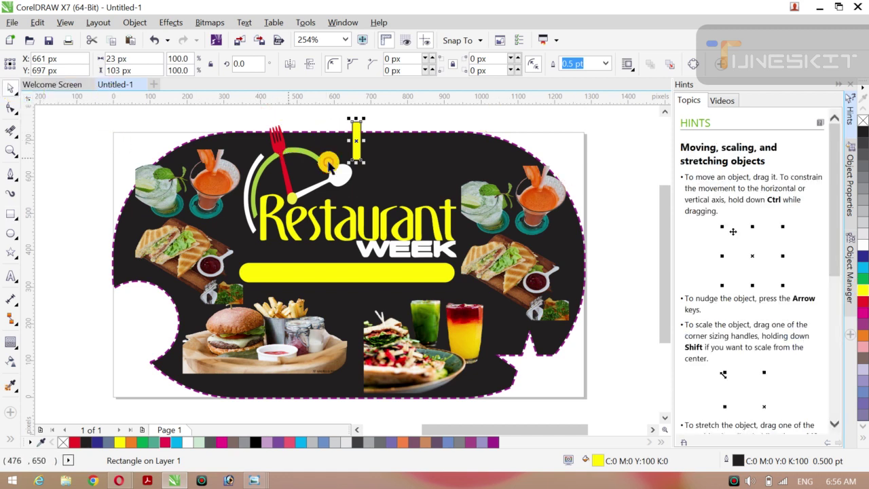
{"action": "left_click_drag", "start_coordinate": [355, 141], "coordinate": [368, 142]}
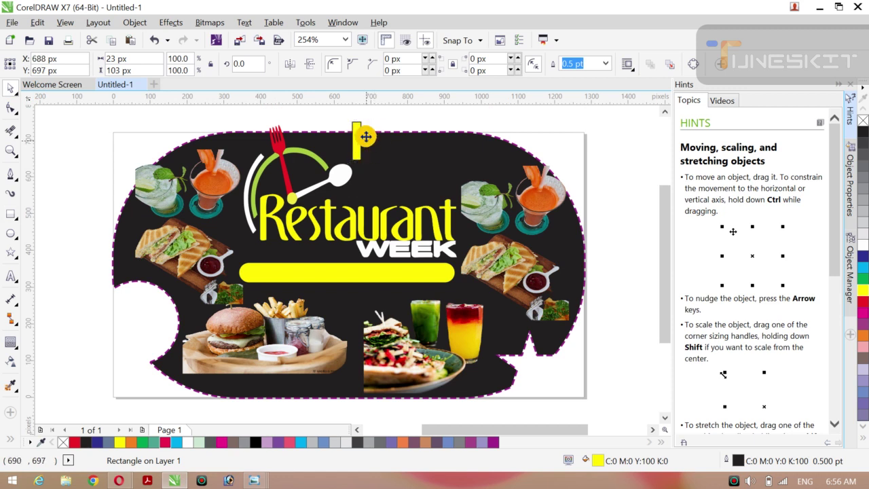
{"action": "key", "text": "ctrl+d"}
{"action": "key", "text": "ctrl+d"}
{"action": "key", "text": "ctrl+d"}
{"action": "key", "text": "ctrl+d"}
{"action": "key", "text": "ctrl+d"}
{"action": "key", "text": "ctrl+d"}
{"action": "key", "text": "ctrl+d"}
{"action": "key", "text": "ctrl+d"}
{"action": "key", "text": "ctrl+d"}
{"action": "key", "text": "ctrl+d"}
{"action": "key", "text": "ctrl+d"}
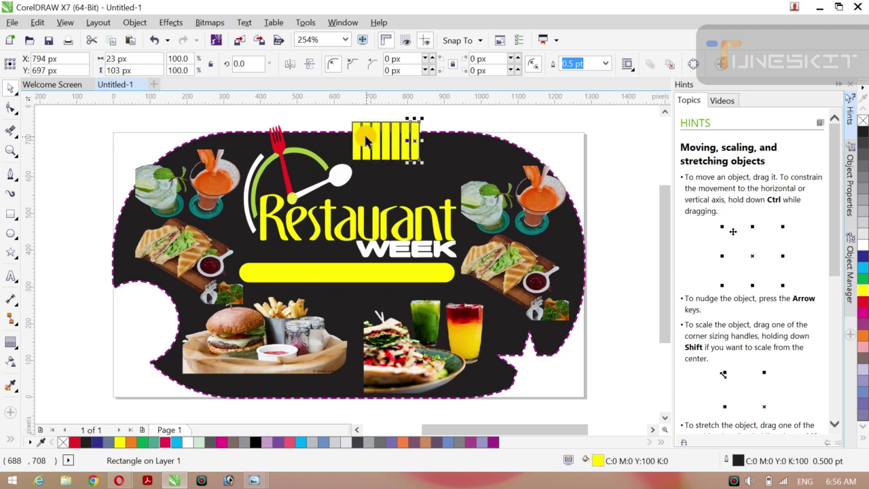
{"action": "key", "text": "ctrl+d"}
{"action": "key", "text": "ctrl+d"}
{"action": "key", "text": "ctrl+d"}
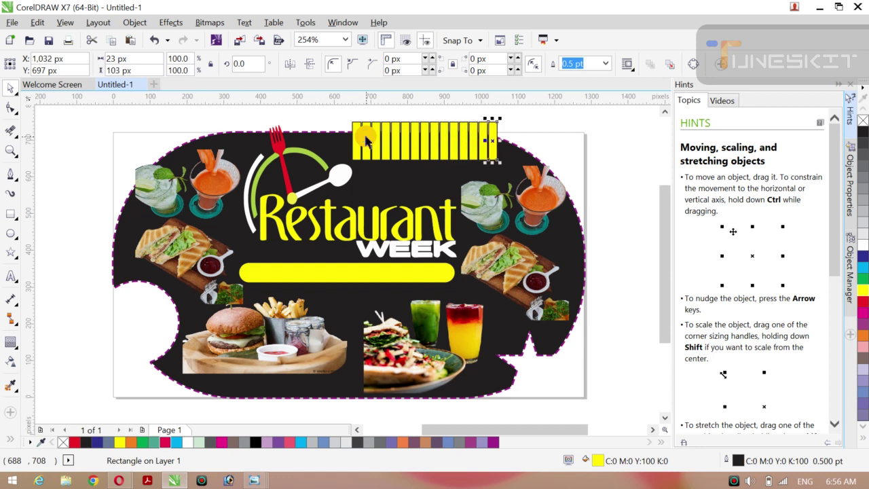
Select all 15 yellow strips along the background's top edge and group them
{"action": "left_click", "coordinate": [16, 96]}
{"action": "left_click", "coordinate": [37, 93]}
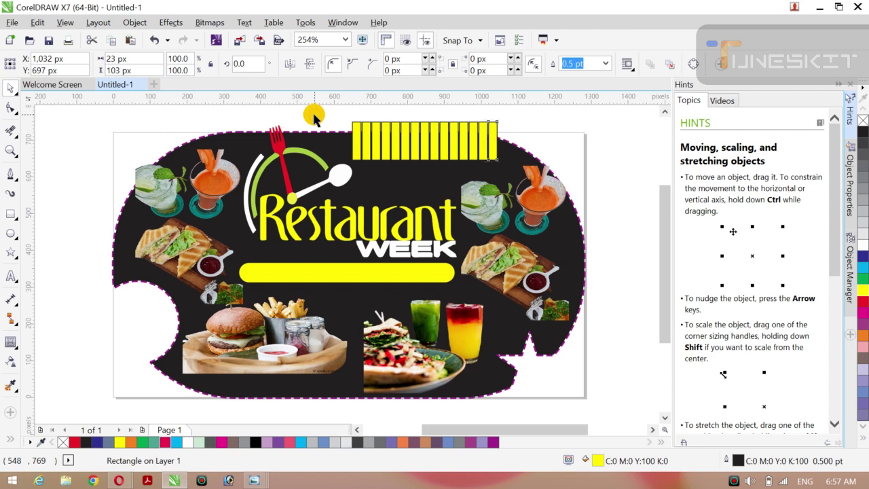
{"action": "left_click_drag", "start_coordinate": [314, 115], "coordinate": [498, 175]}
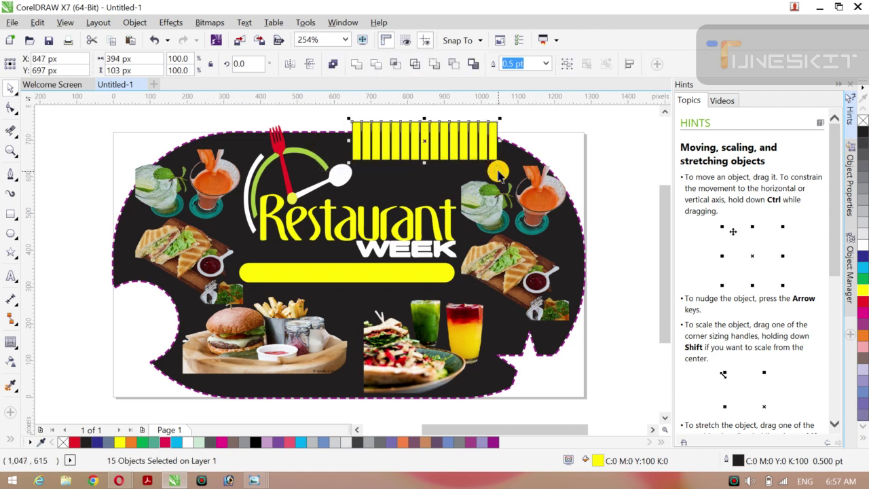
{"action": "key", "text": "ctrl+g"}
{"action": "mouse_move", "coordinate": [411, 135]}
{"action": "left_mouse_down"}
{"action": "mouse_move", "coordinate": [411, 124]}
{"action": "mouse_move", "coordinate": [412, 135]}
{"action": "left_mouse_up"}
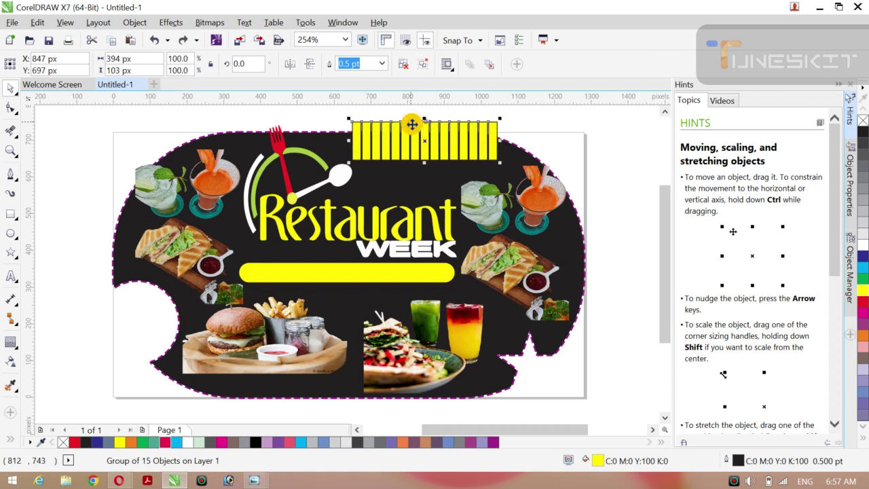
Cut the group of yellow strips out of the black background with Back Minus Front and deselect the background
{"action": "left_click", "coordinate": [557, 116]}
{"action": "left_click", "coordinate": [399, 151]}
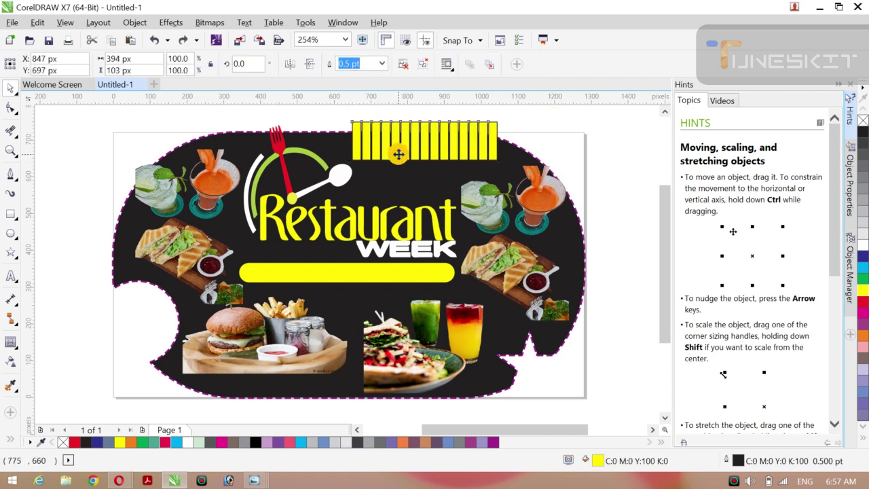
{"action": "left_click", "coordinate": [517, 154], "text": "shift"}
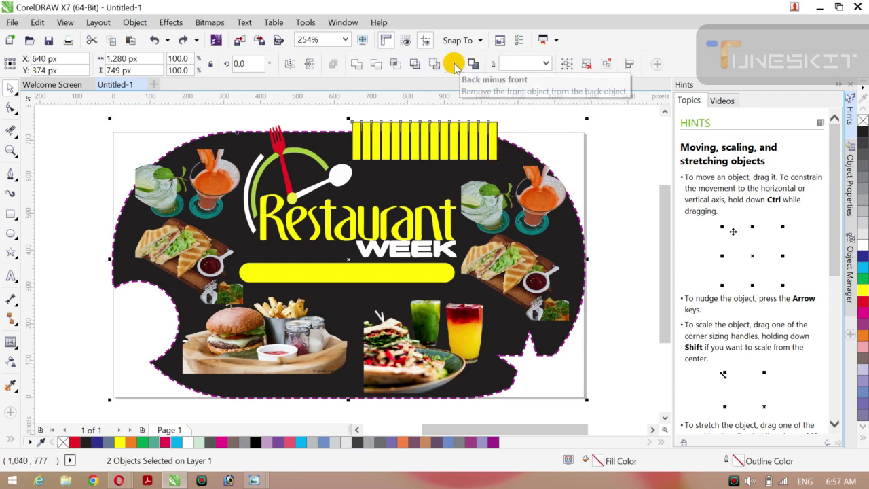
{"action": "left_click", "coordinate": [454, 64]}
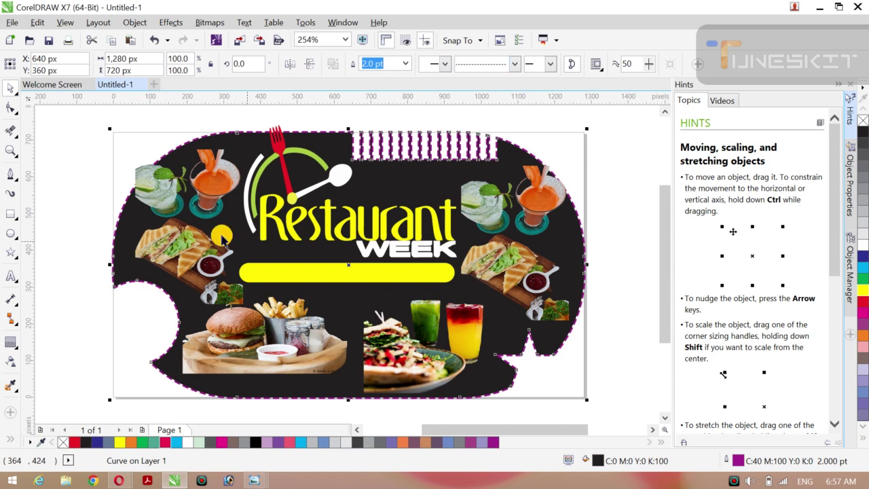
{"action": "left_click", "coordinate": [101, 230]}
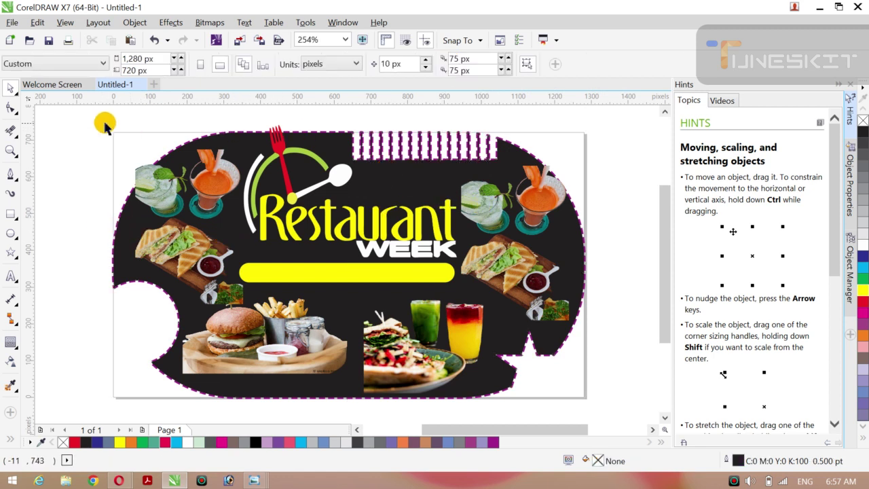
Try setting the black background shape's outline width to None and deselect the shape
{"action": "left_click", "coordinate": [529, 153]}
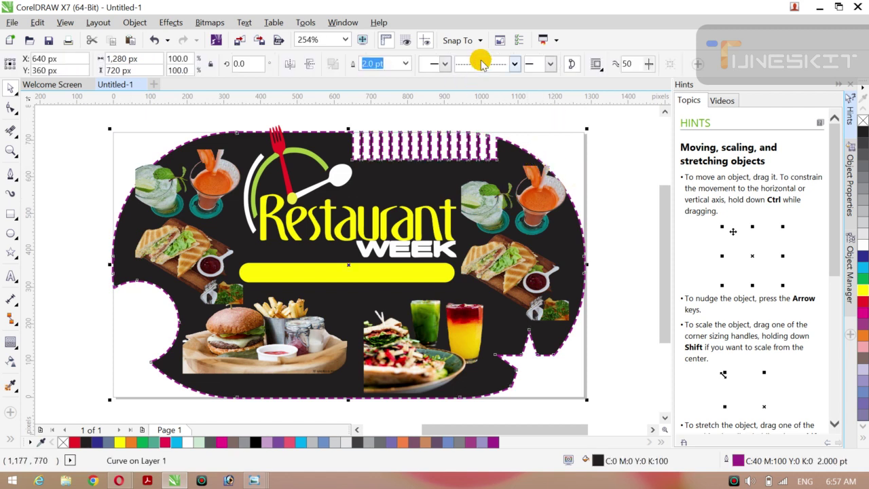
{"action": "left_click", "coordinate": [403, 63]}
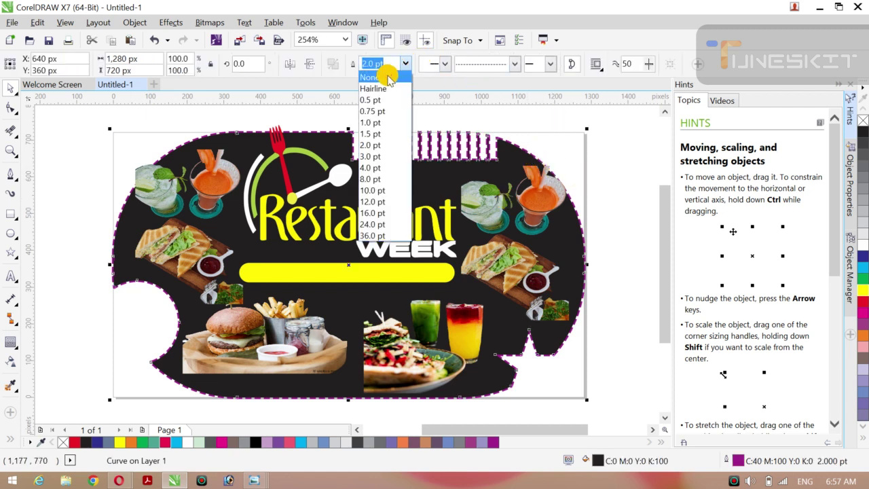
{"action": "left_click", "coordinate": [388, 75]}
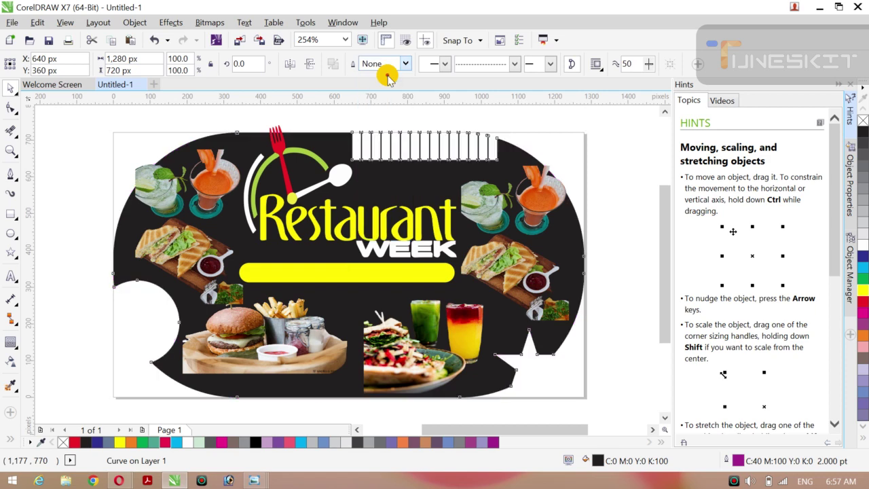
{"action": "left_click", "coordinate": [64, 220]}
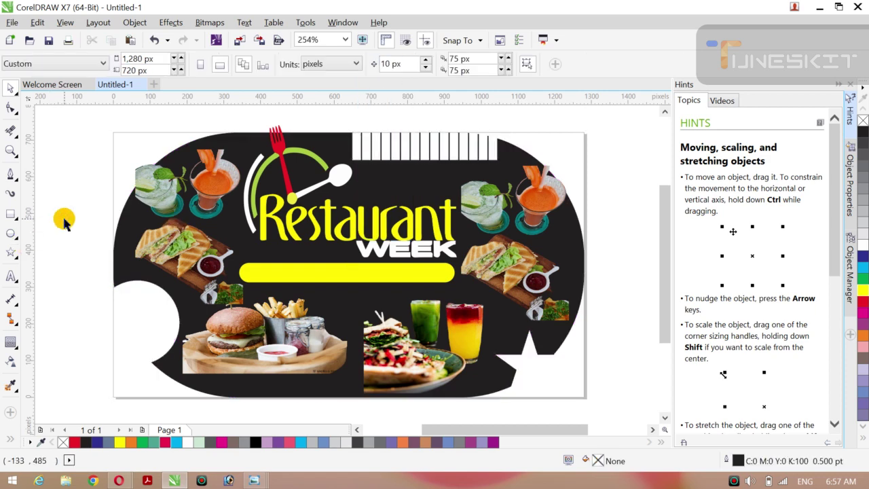
Set the black background shape's outline width to 0.5 pt, increase it to 1.0 pt and deselect the shape
{"action": "left_click", "coordinate": [144, 215]}
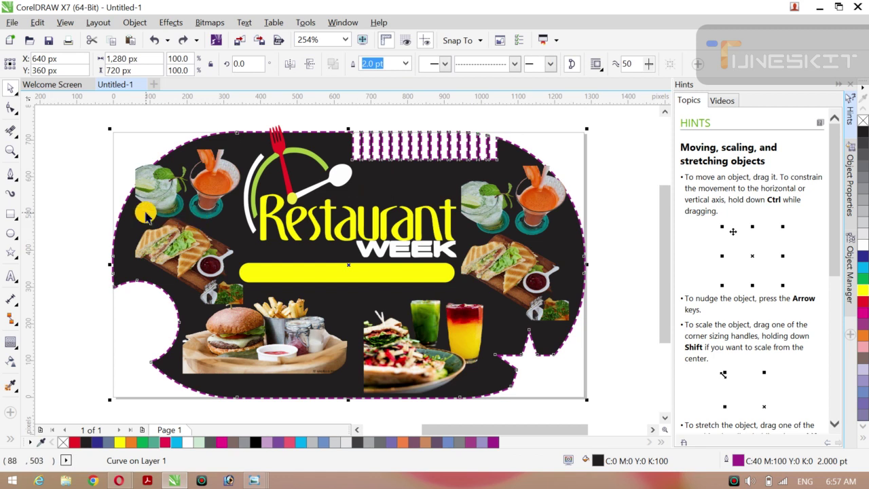
{"action": "left_click", "coordinate": [405, 63]}
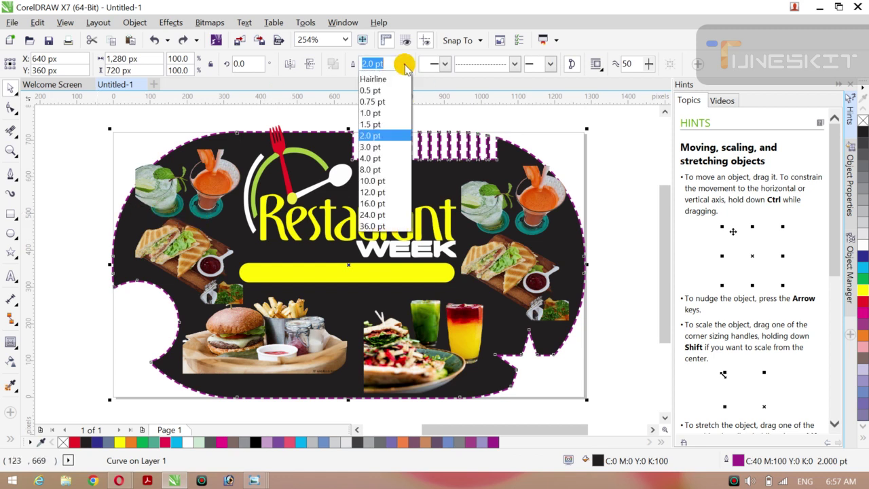
{"action": "left_click", "coordinate": [378, 99]}
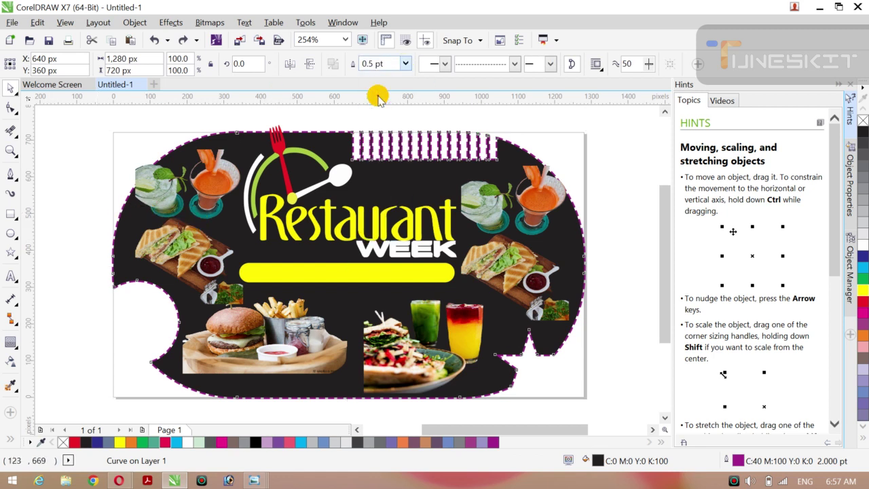
{"action": "left_click", "coordinate": [405, 64]}
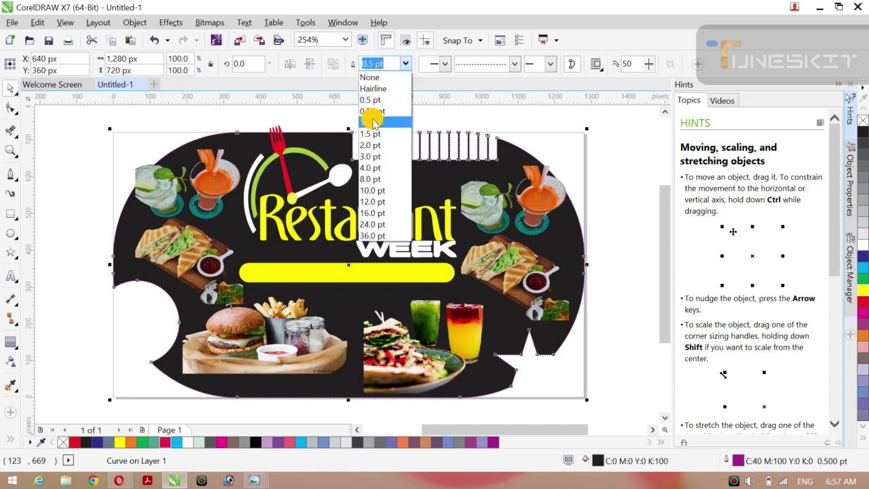
{"action": "left_click", "coordinate": [371, 121]}
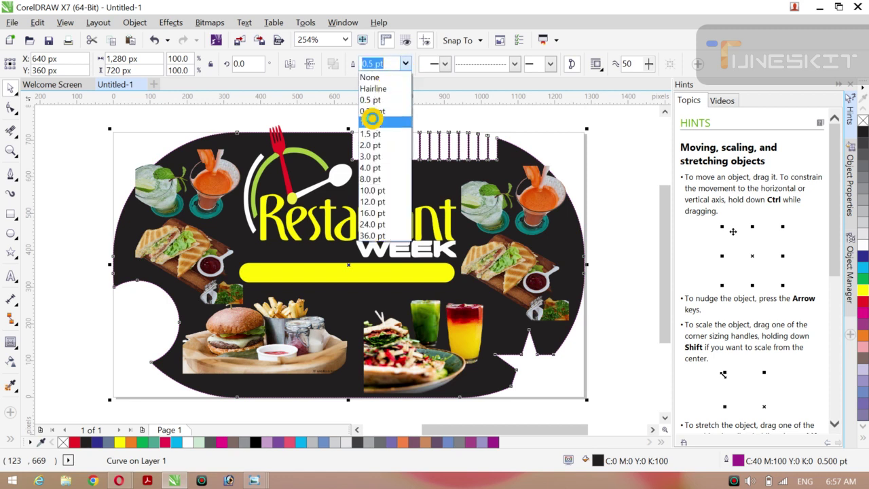
{"action": "left_click", "coordinate": [95, 202]}
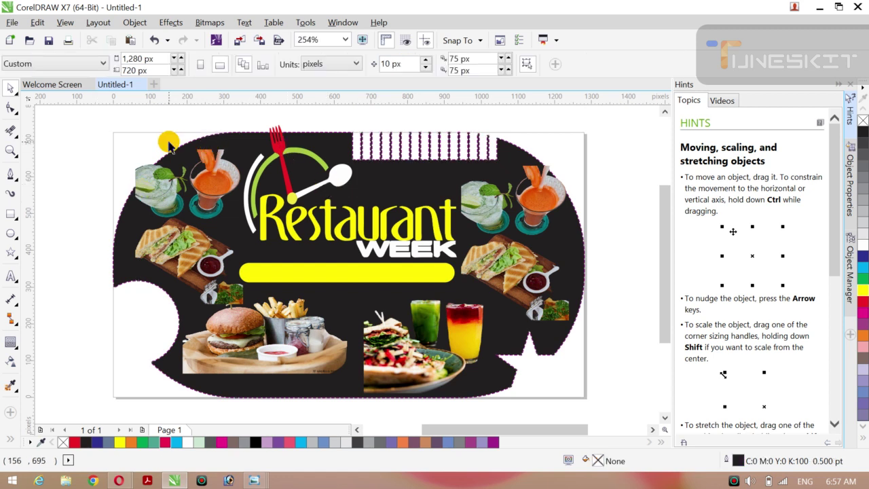
Group all objects of the design, scale the group to 97.5% about its centre and deselect it
{"action": "key", "text": "ctrl+a"}
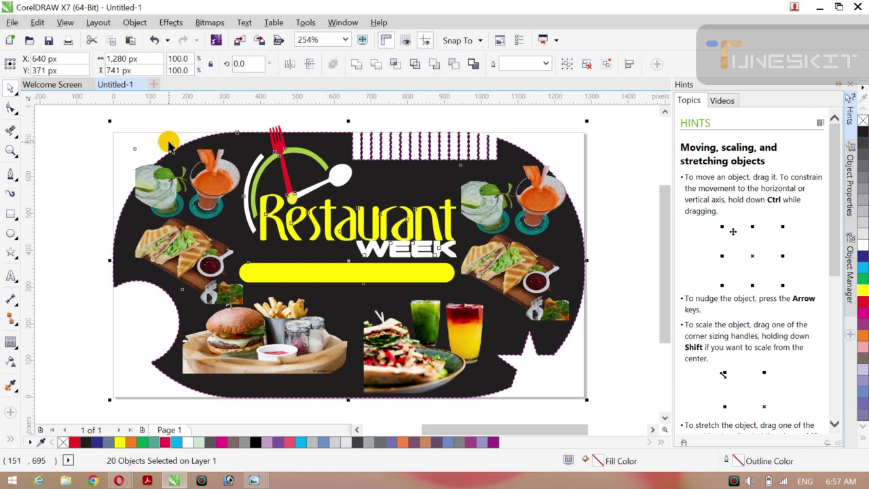
{"action": "key", "text": "ctrl+g"}
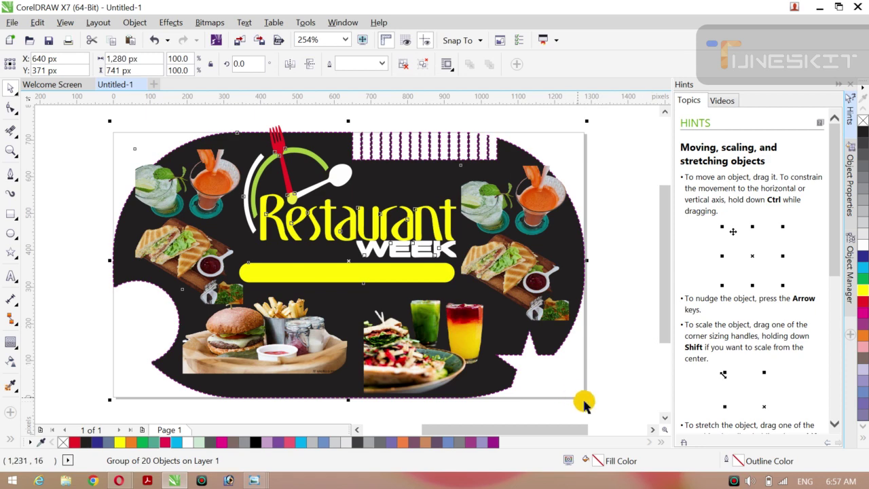
{"action": "left_click_drag", "start_coordinate": [586, 401], "coordinate": [580, 397]}
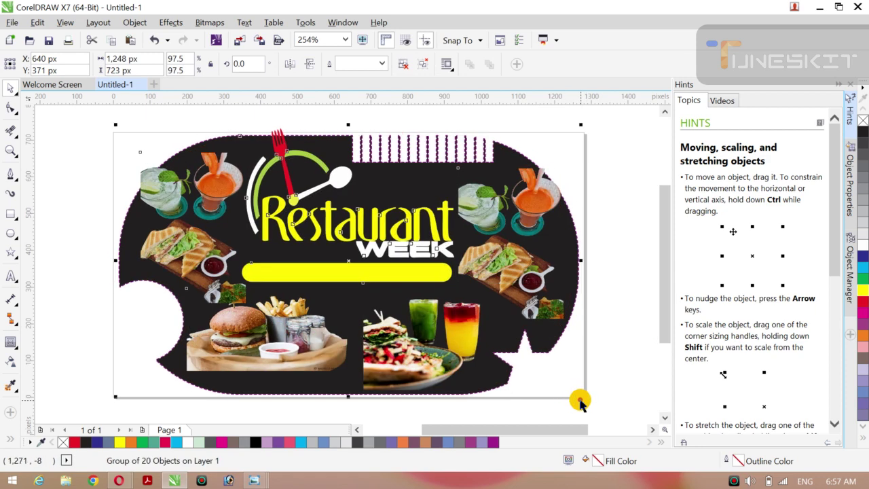
{"action": "left_click", "coordinate": [54, 226]}
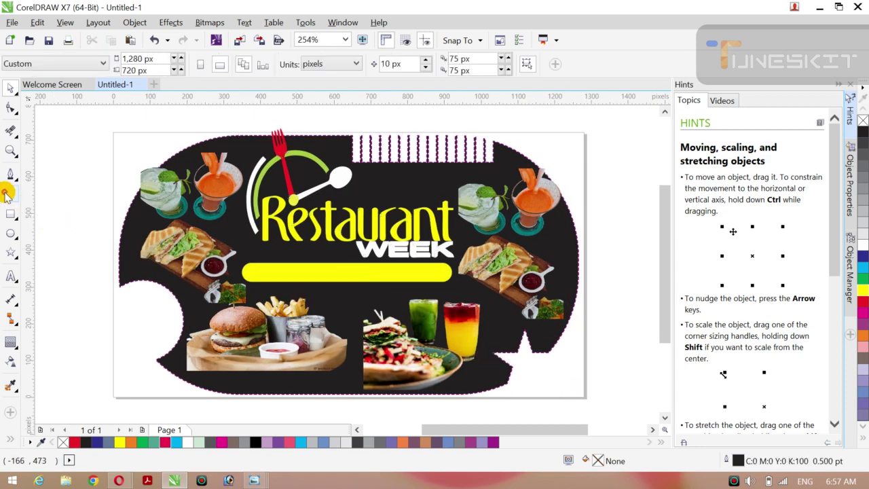
Create a page-sized rectangle of 1,280 by 720 px behind the design and fill it yellow
{"action": "double_click", "coordinate": [11, 215]}
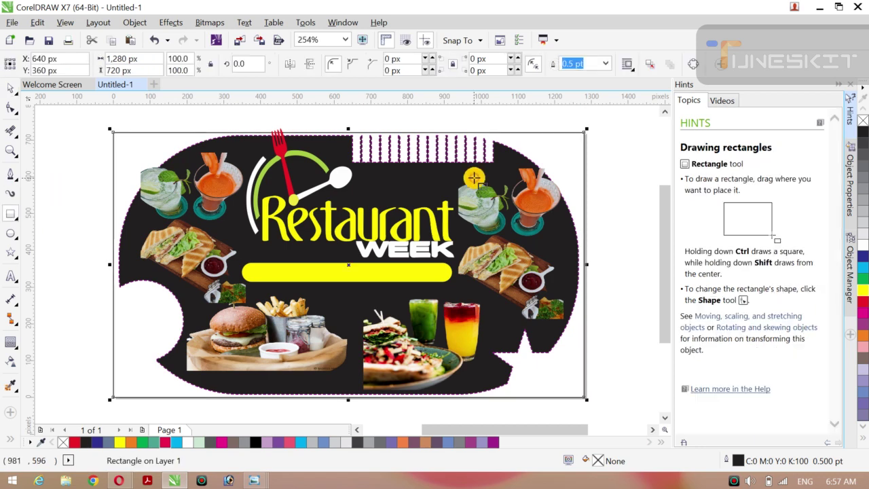
{"action": "left_click", "coordinate": [862, 288]}
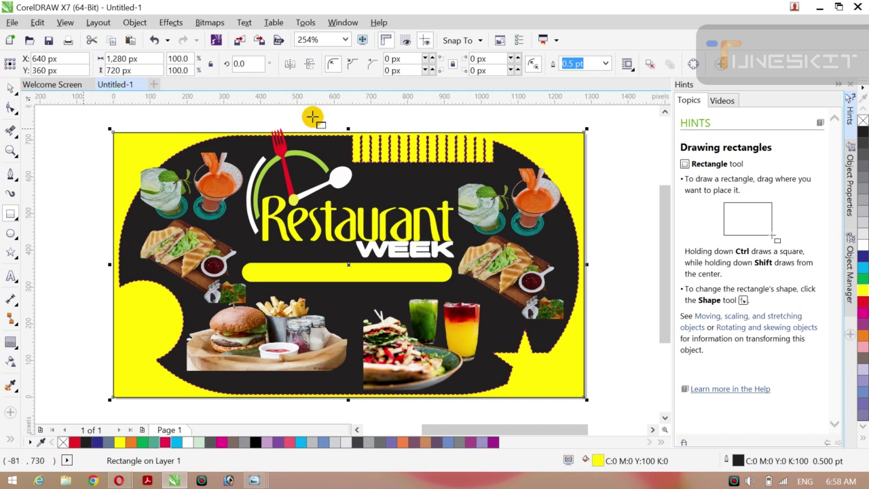
Try black, red, green and blue fills on the page-sized rectangle
{"action": "left_click", "coordinate": [862, 132]}
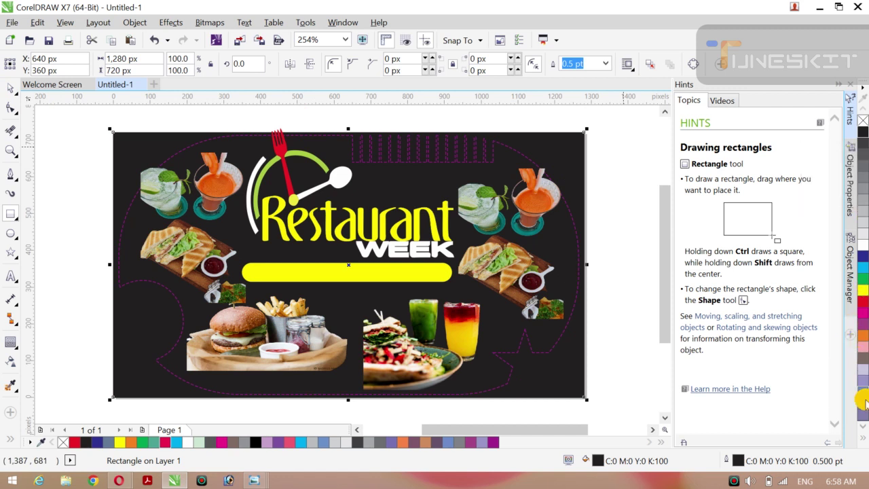
{"action": "left_click", "coordinate": [861, 302]}
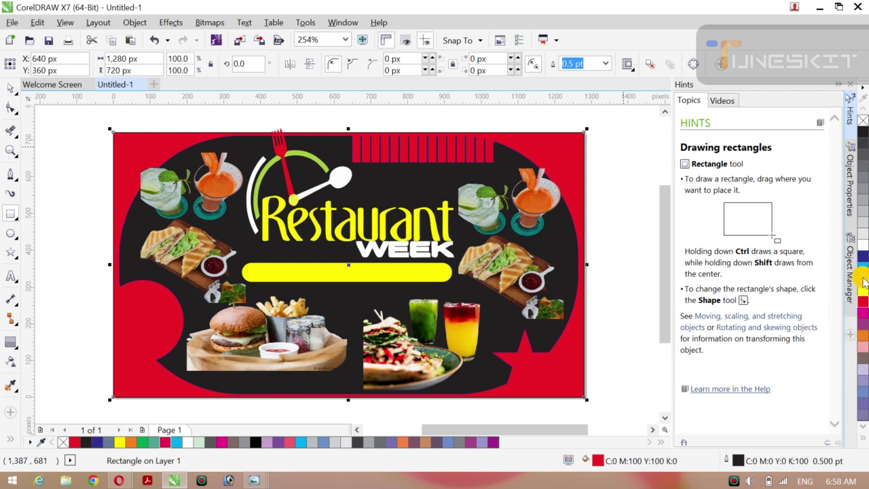
{"action": "left_click", "coordinate": [863, 281]}
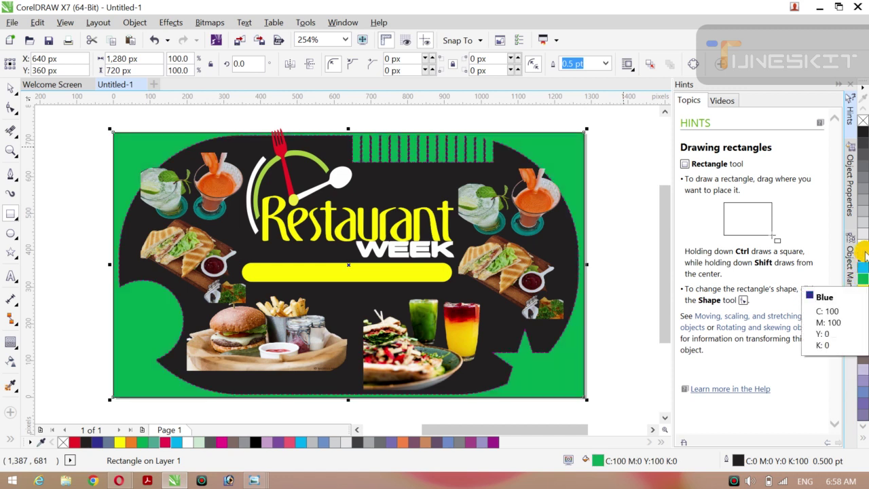
{"action": "left_click", "coordinate": [863, 255]}
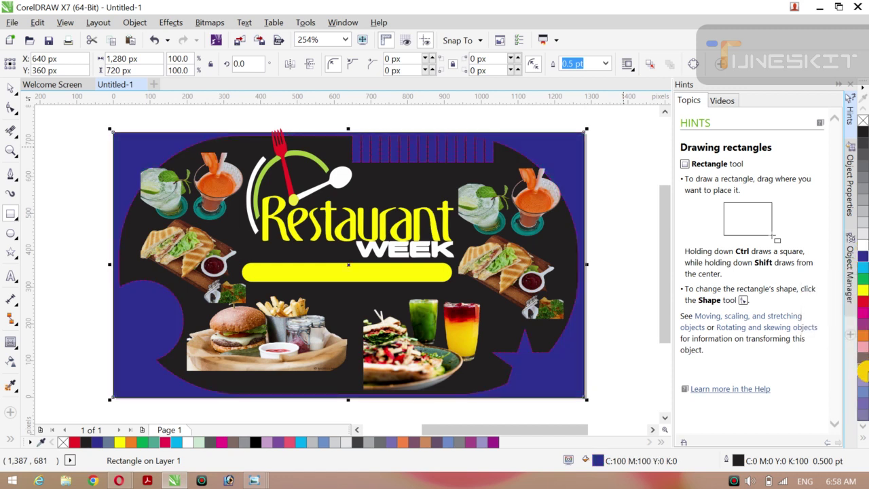
Fill the page-sized rectangle behind the design with orange and deselect it
{"action": "left_click", "coordinate": [863, 335]}
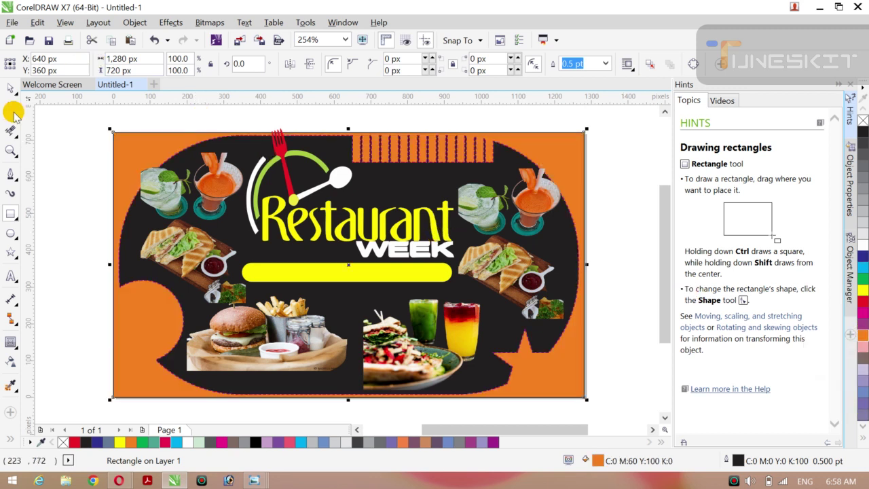
{"action": "left_click", "coordinate": [14, 89]}
{"action": "left_click", "coordinate": [34, 92]}
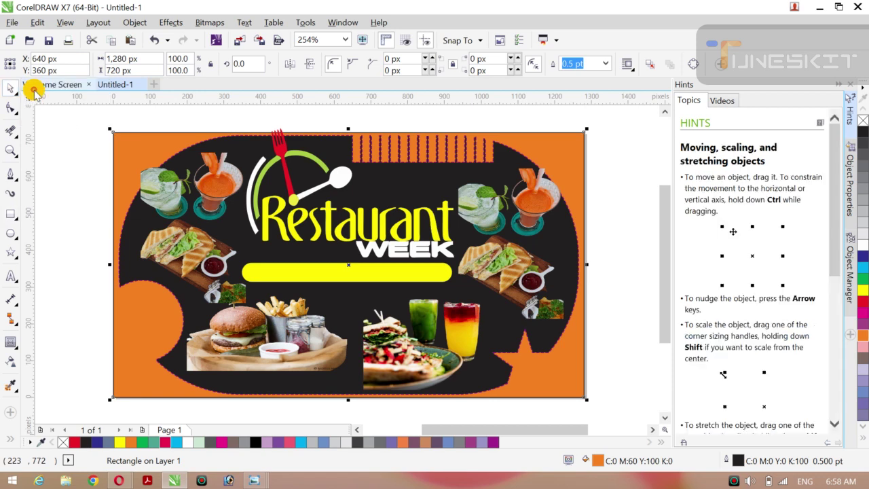
{"action": "left_click", "coordinate": [82, 161]}
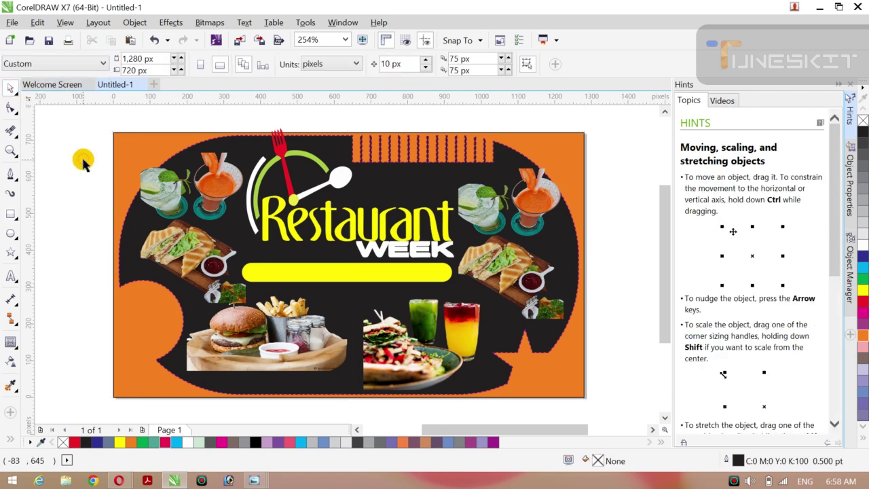
Zoom in to frame the whole finished design and return to the Pick tool
{"action": "key", "text": "z"}
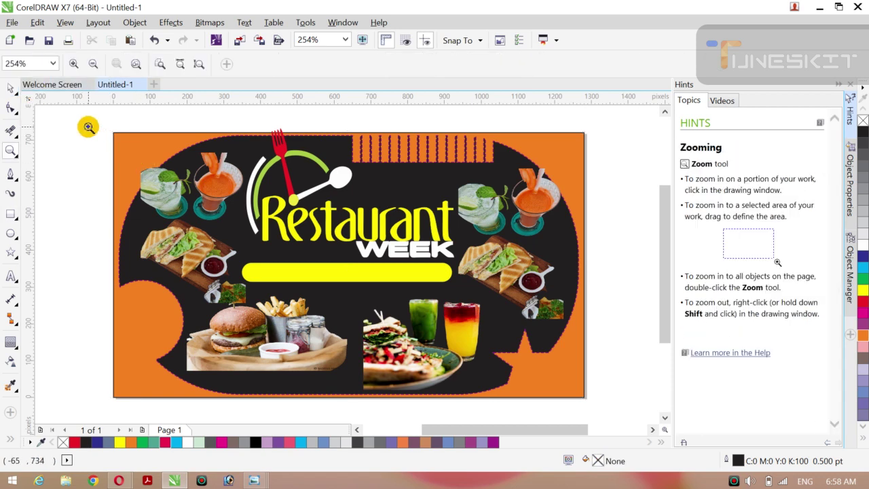
{"action": "left_click_drag", "start_coordinate": [89, 127], "coordinate": [598, 403]}
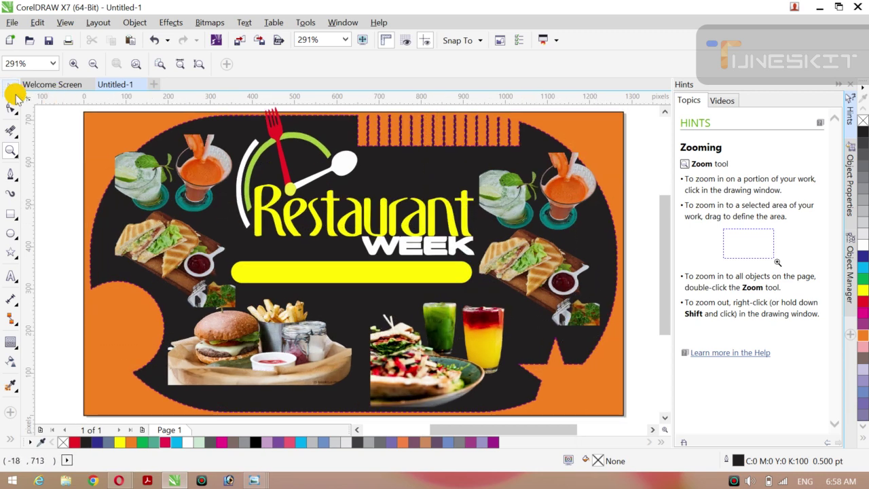
{"action": "left_click", "coordinate": [12, 87]}
{"action": "left_click", "coordinate": [40, 91]}
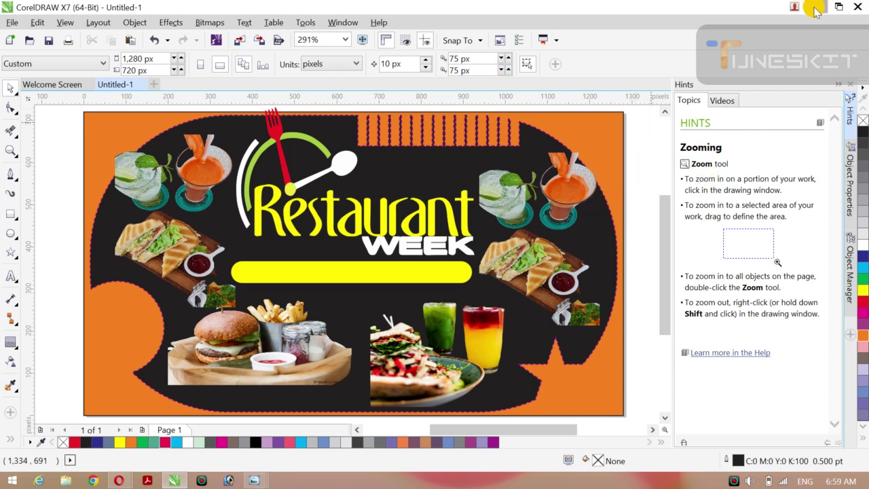
Minimize CorelDRAW and close the restaurant logo preview in Windows Photo Viewer
{"action": "left_click", "coordinate": [818, 8]}
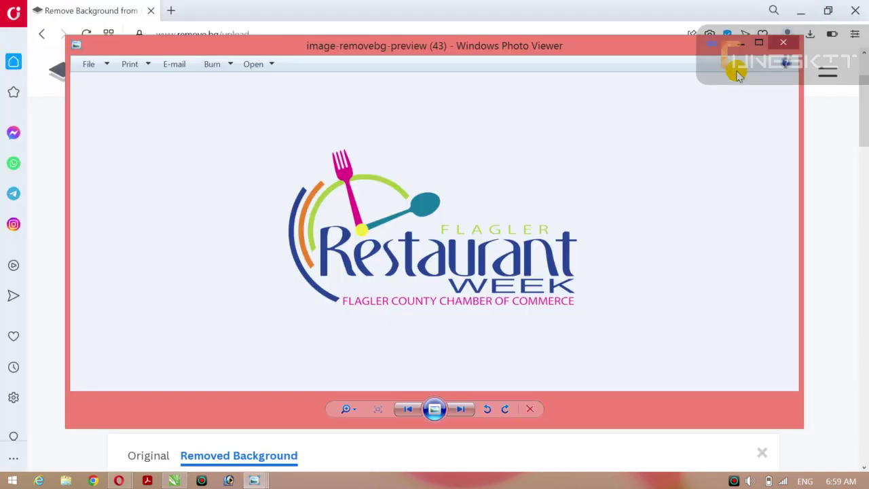
{"action": "left_click", "coordinate": [783, 45]}
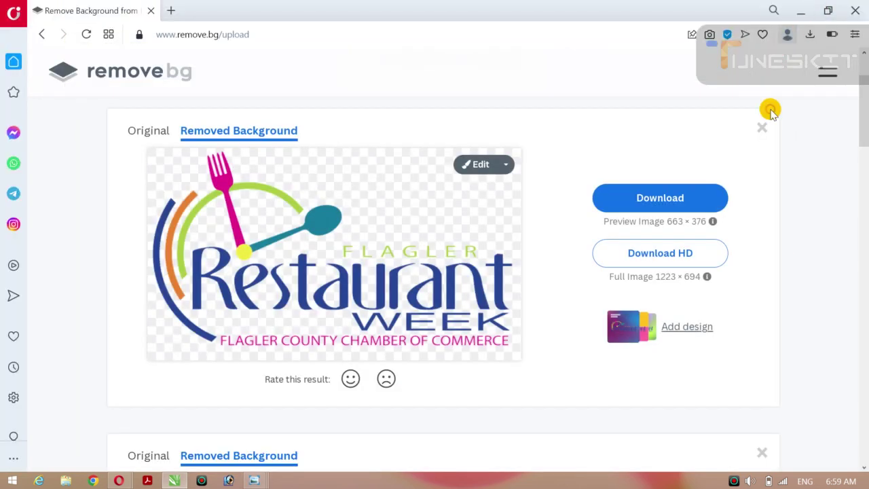
Leave the remove.bg results, go back to the browser's Speed Dial page and minimize the browser
{"action": "left_click", "coordinate": [759, 128]}
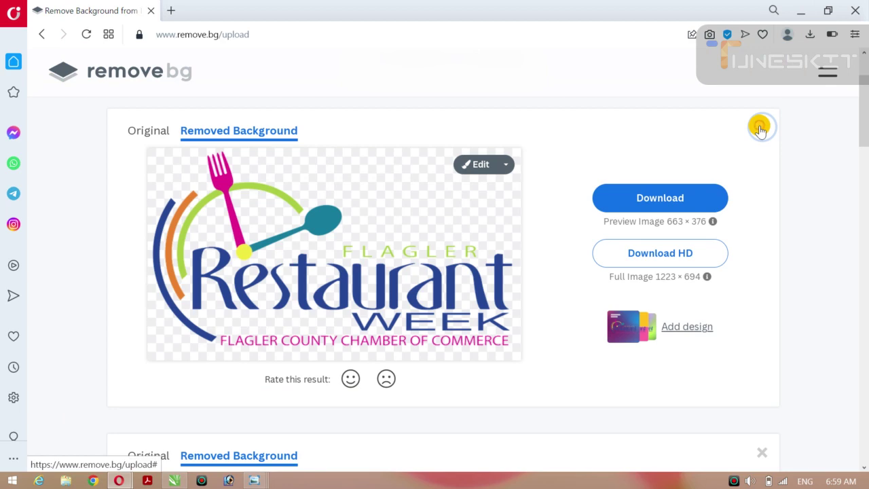
{"action": "left_click", "coordinate": [40, 35]}
{"action": "left_click", "coordinate": [40, 36]}
{"action": "left_click", "coordinate": [40, 36]}
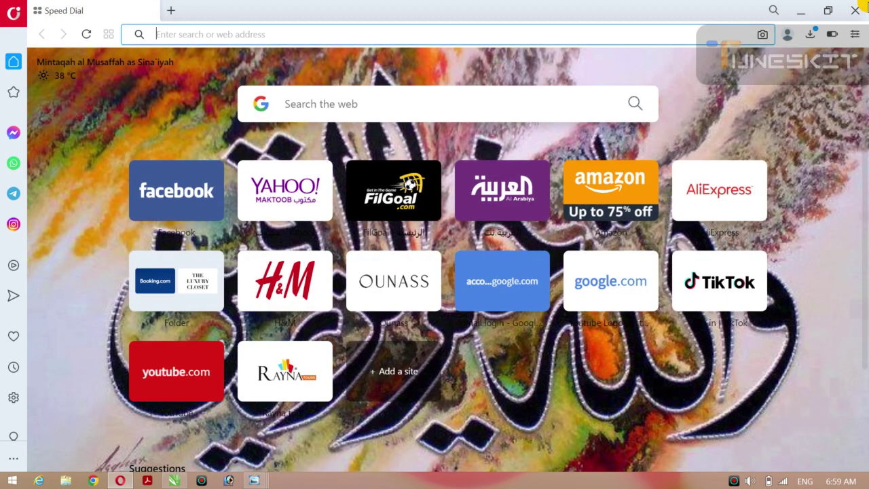
{"action": "left_click", "coordinate": [801, 15]}
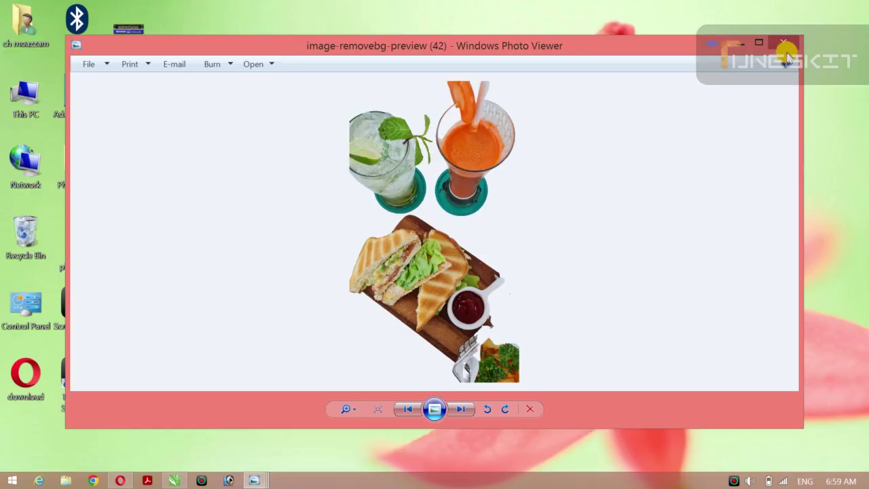
Close the remaining Windows Photo Viewer previews of the background-removed food and drink images
{"action": "key", "text": "Left"}
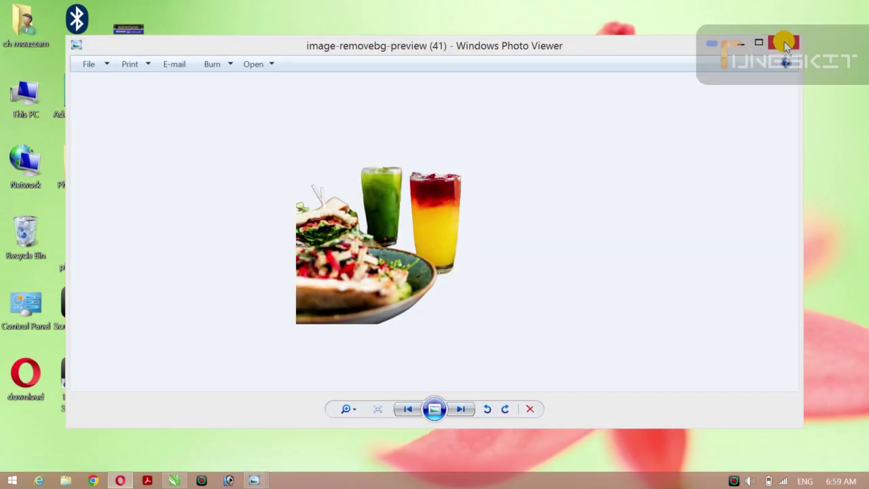
{"action": "left_click", "coordinate": [785, 43]}
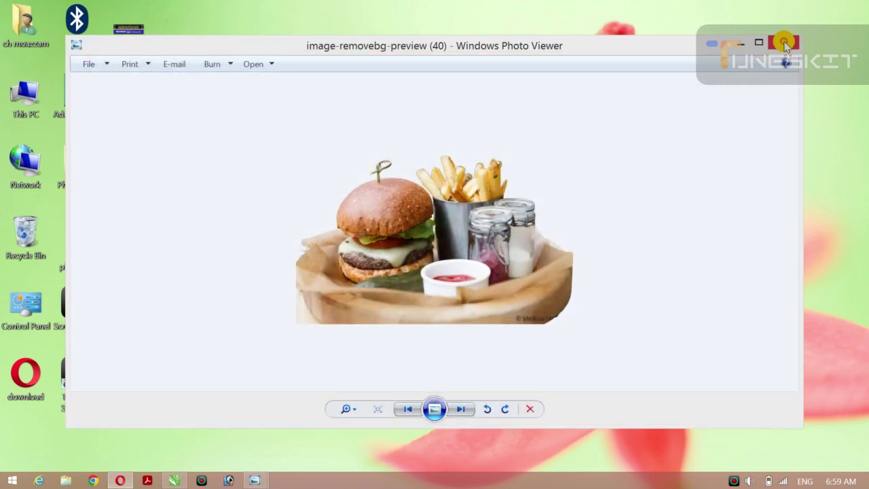
{"action": "left_click", "coordinate": [784, 43]}
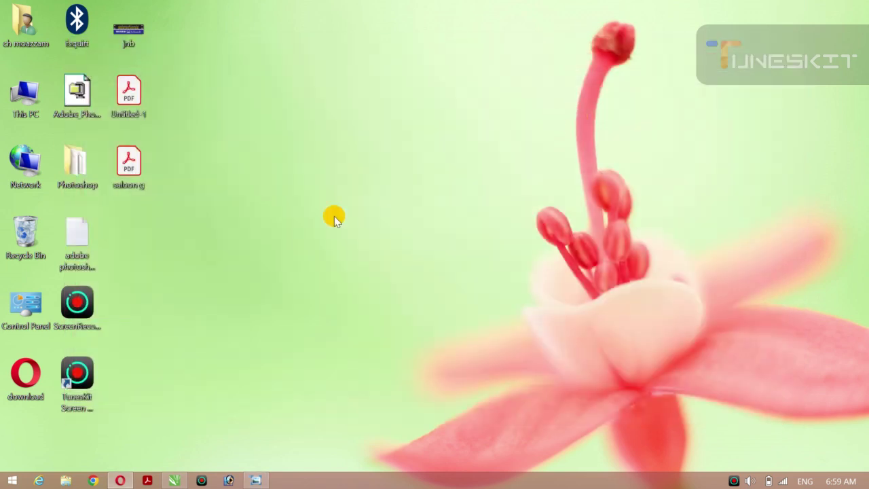
{"action": "right_click", "coordinate": [334, 215]}
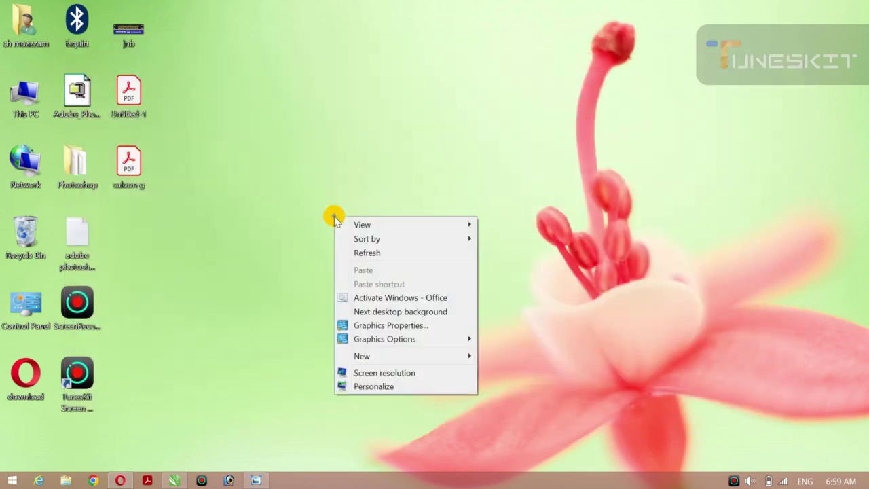
{"action": "left_click", "coordinate": [359, 256]}
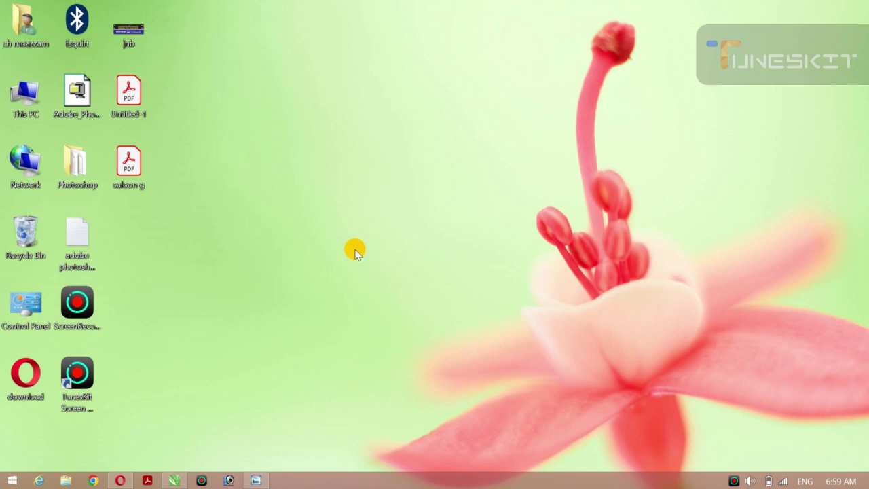
{"action": "right_click", "coordinate": [254, 195]}
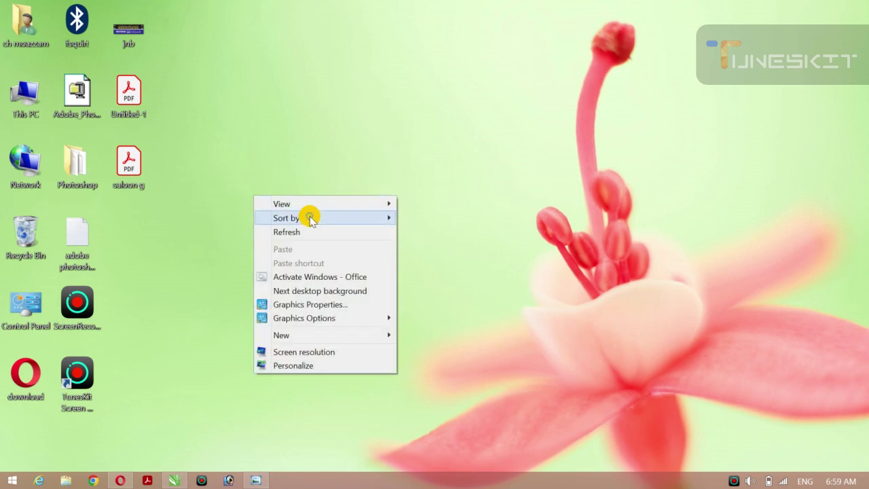
{"action": "left_click", "coordinate": [306, 232]}
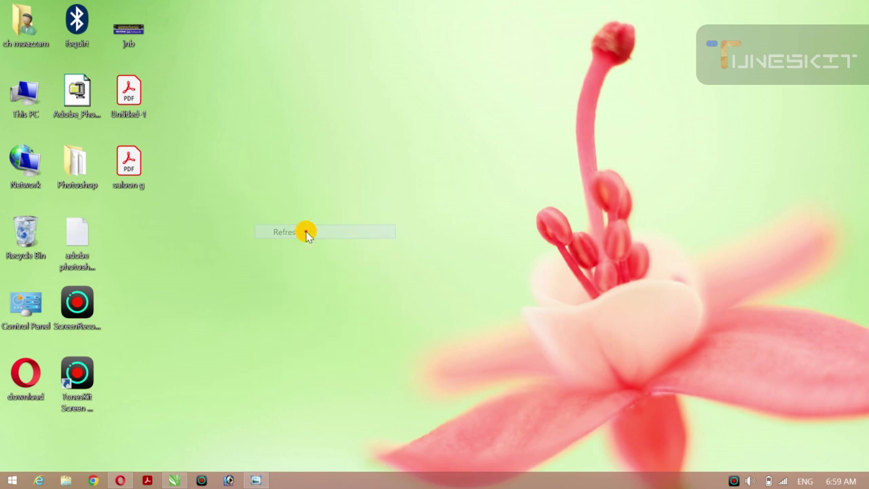
{"action": "right_click", "coordinate": [274, 178]}
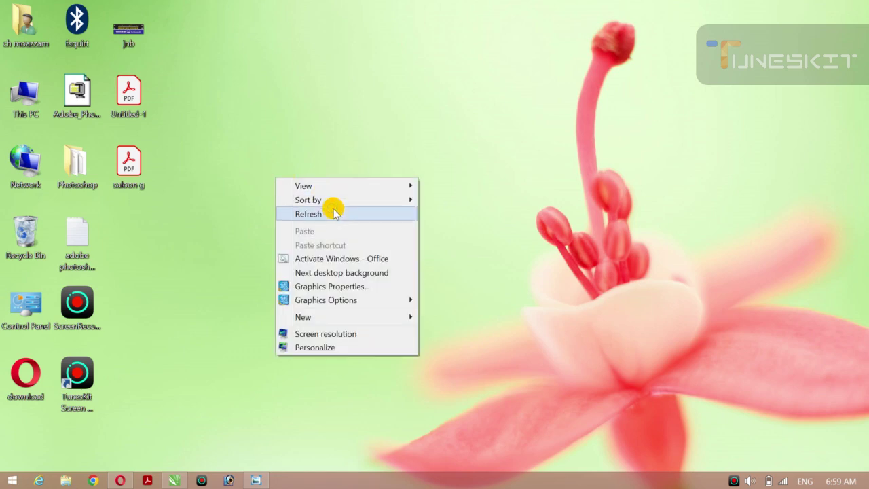
{"action": "left_click", "coordinate": [333, 210]}
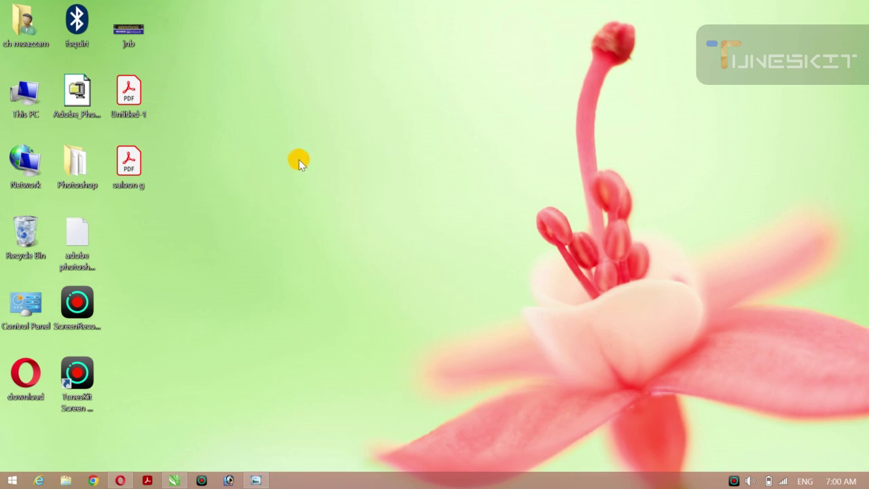
{"action": "right_click", "coordinate": [374, 213]}
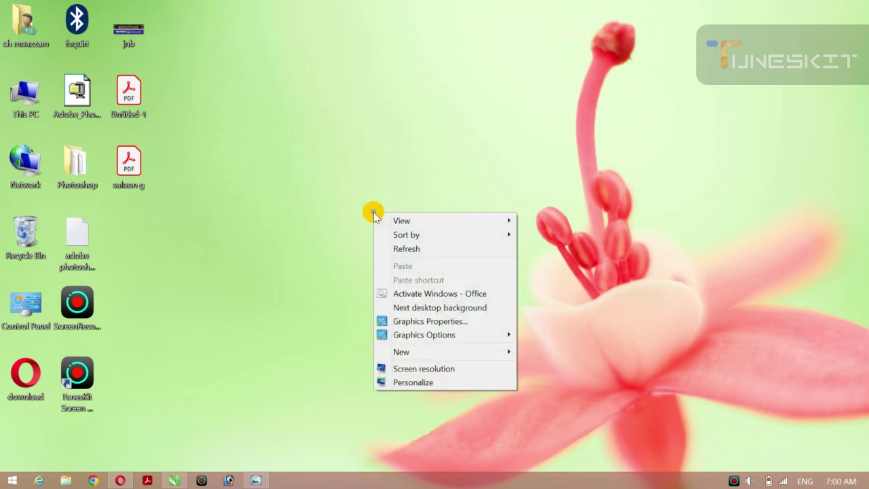
{"action": "left_click", "coordinate": [411, 252]}
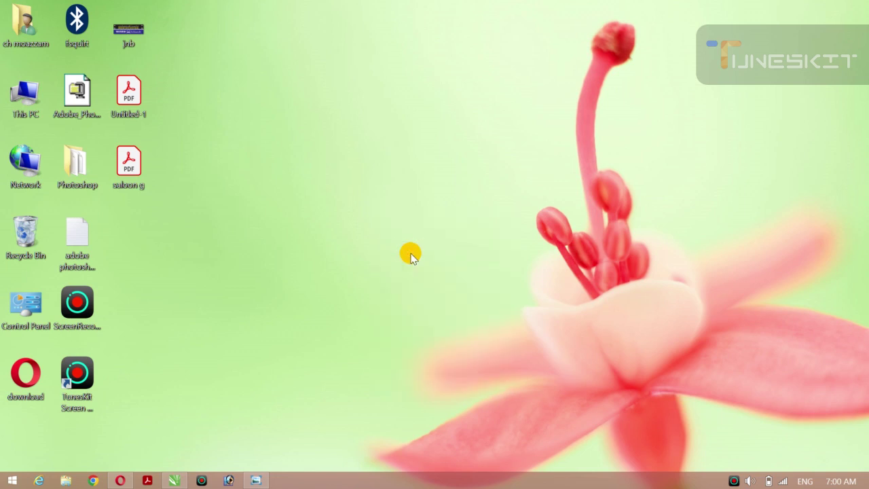
{"action": "right_click", "coordinate": [389, 184]}
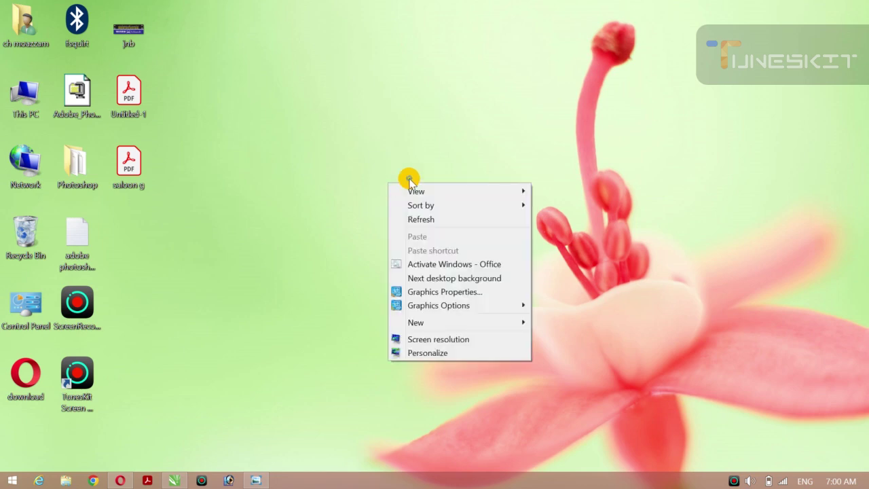
{"action": "left_click", "coordinate": [422, 220]}
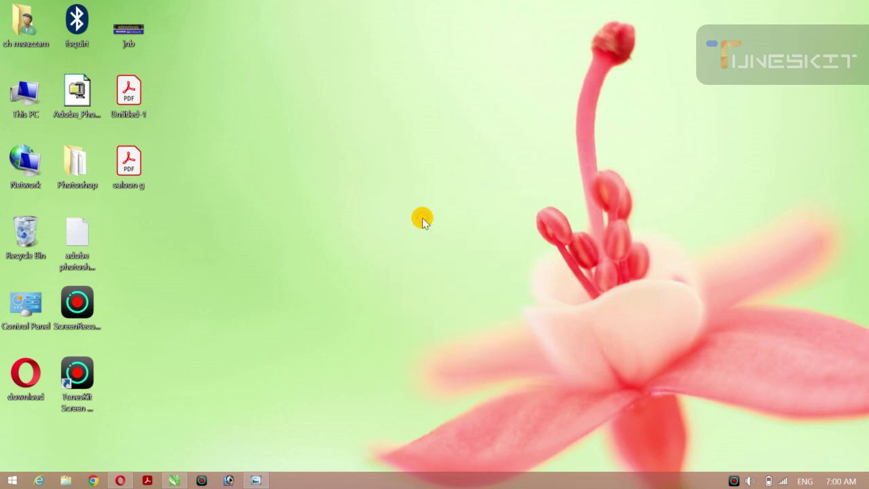
{"action": "right_click", "coordinate": [393, 248]}
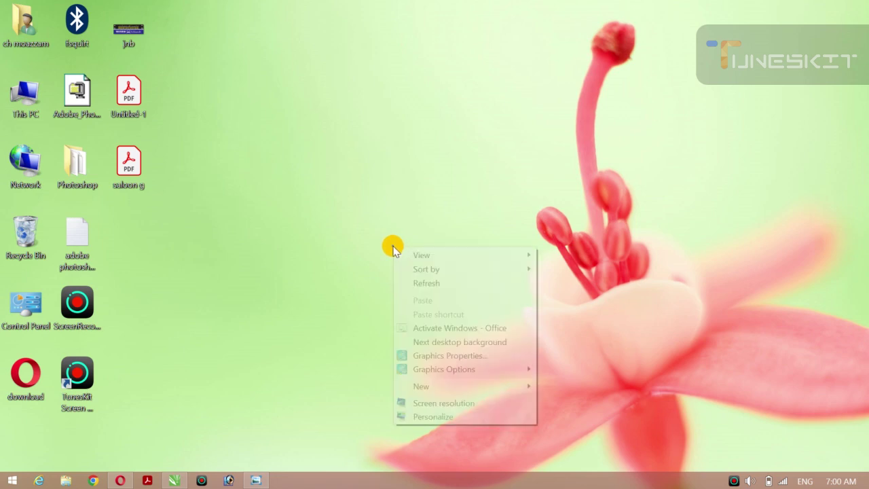
{"action": "left_click", "coordinate": [438, 282]}
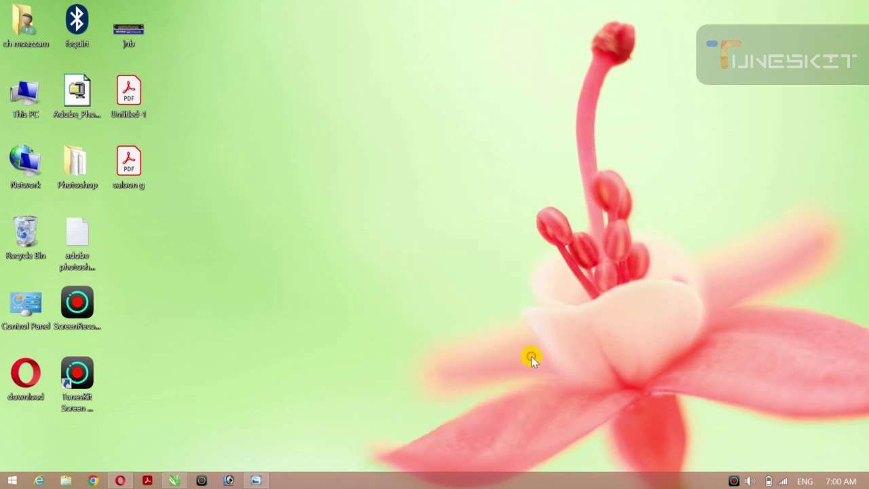